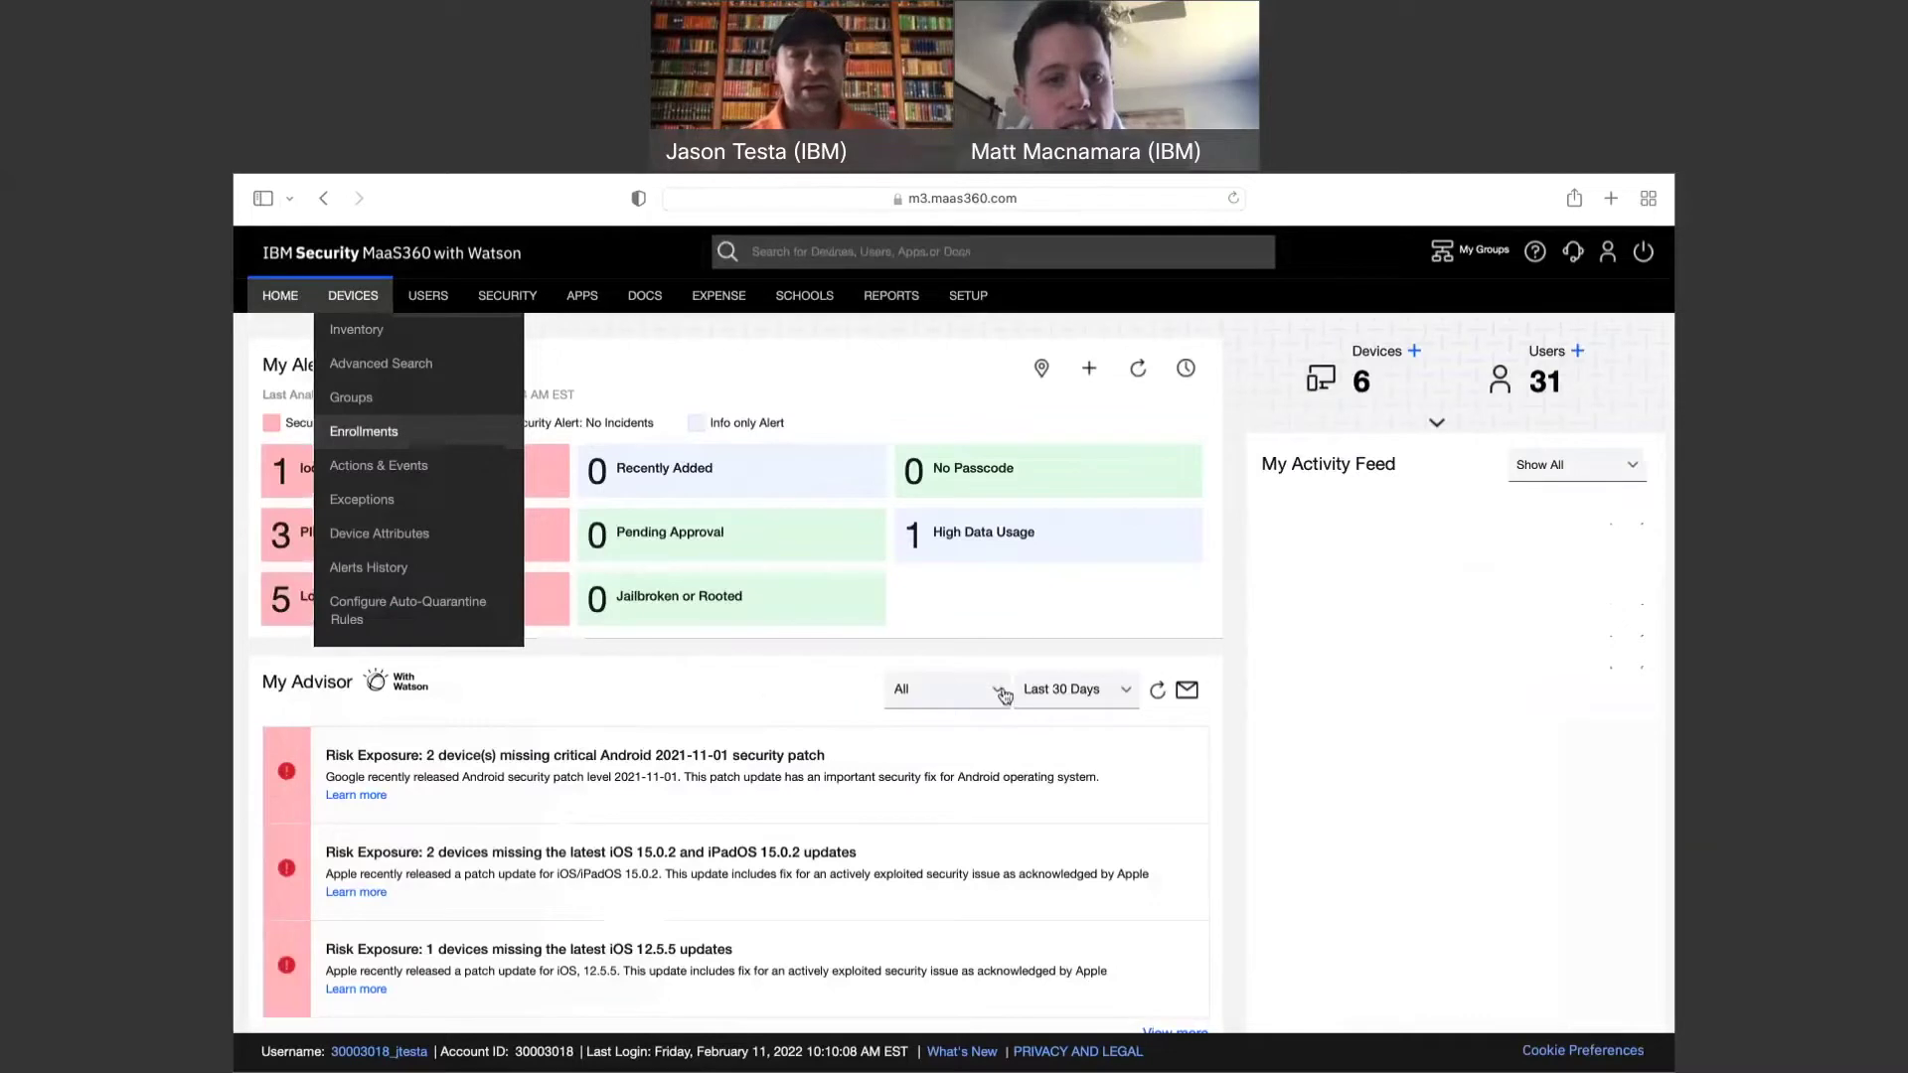
Open the device inventory and examine each device's last reported date and managed status.
{"action": "left_click", "coordinate": [1364, 235]}
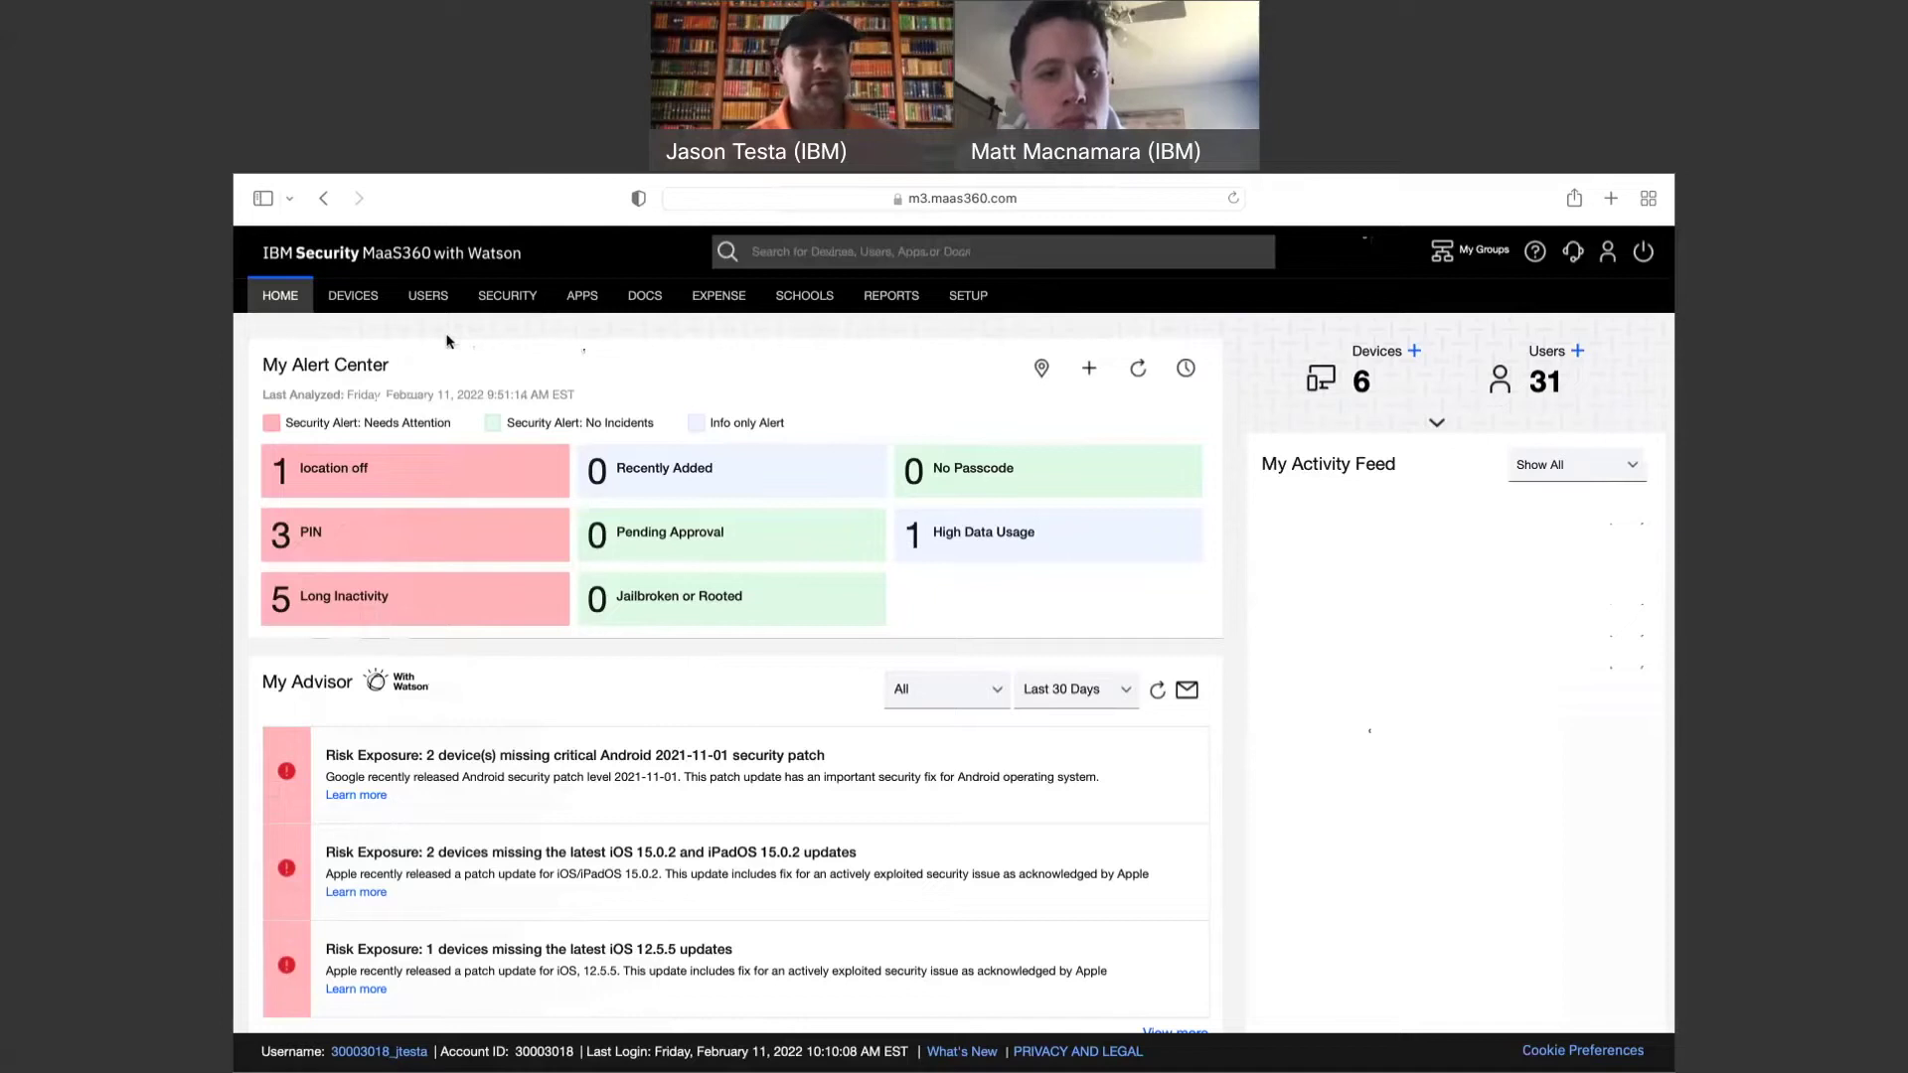
{"action": "mouse_move", "coordinate": [358, 298]}
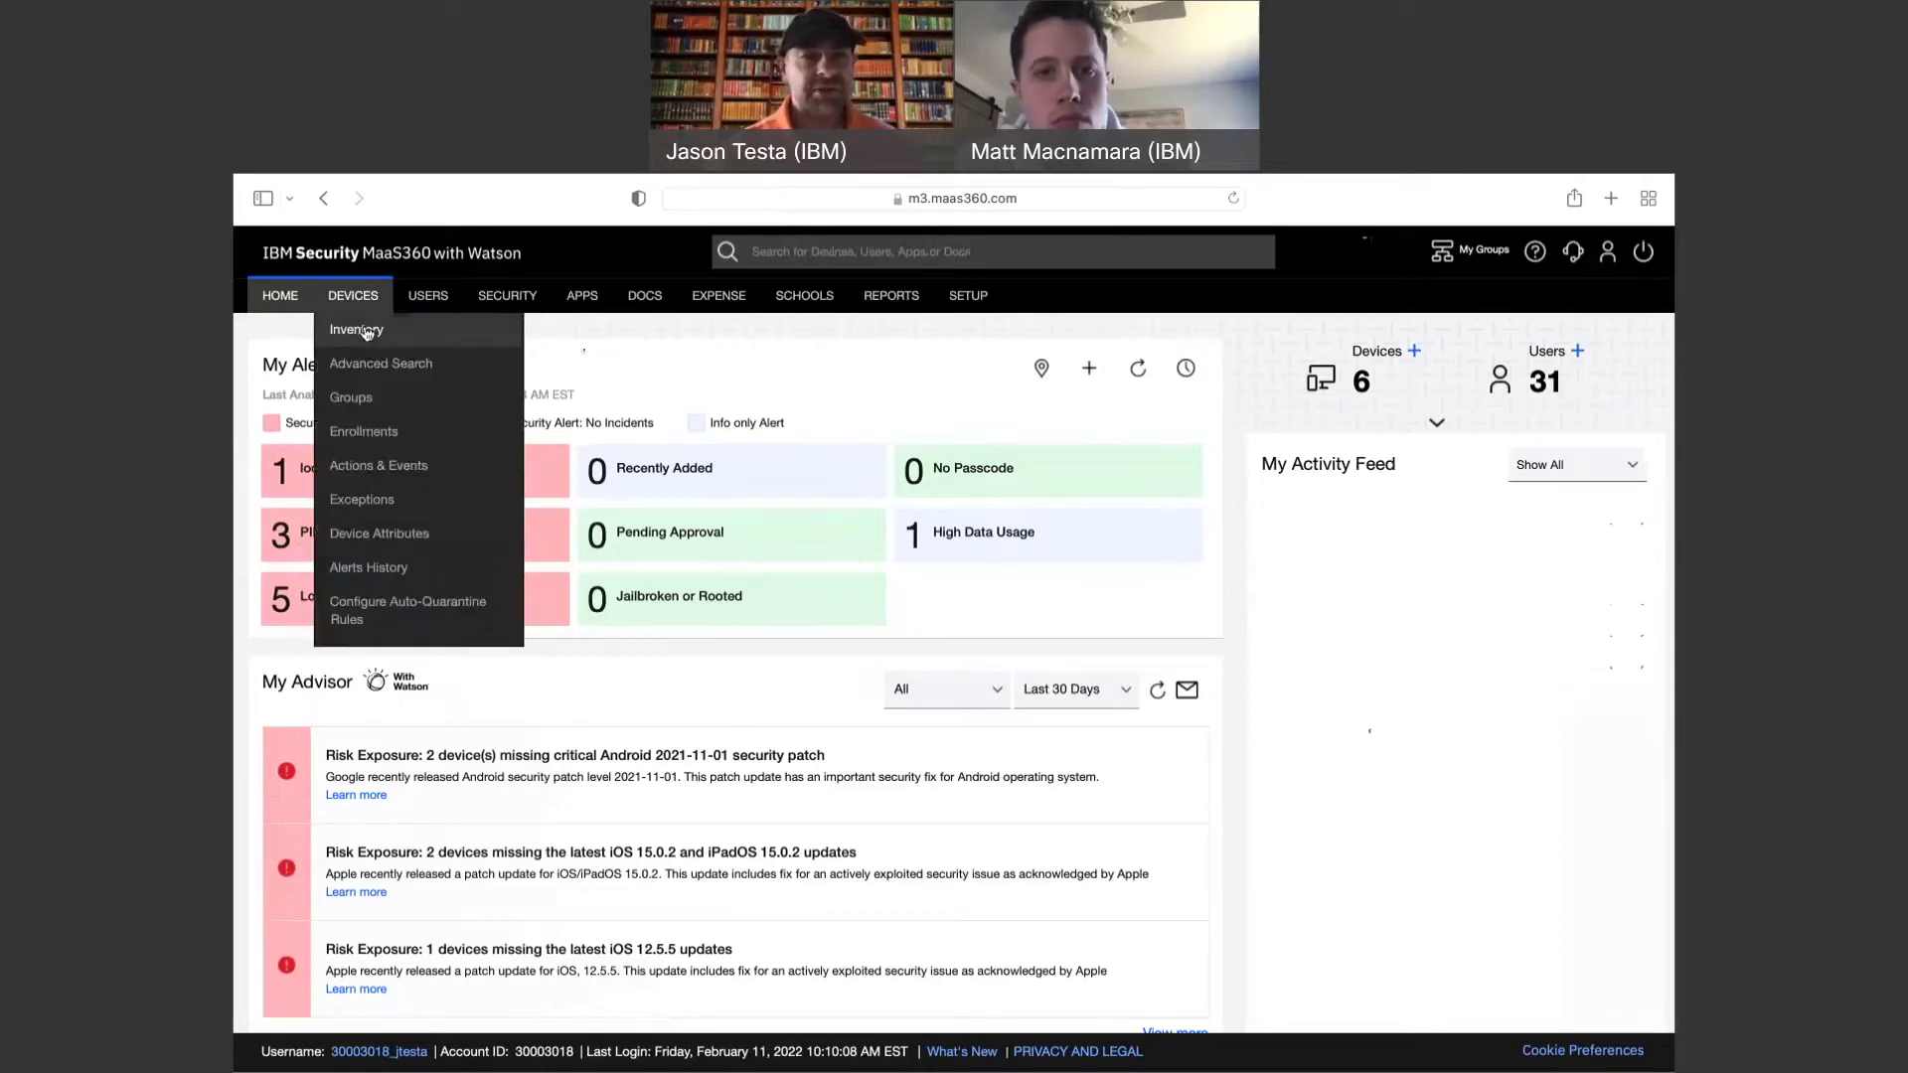
{"action": "left_click", "coordinate": [364, 329]}
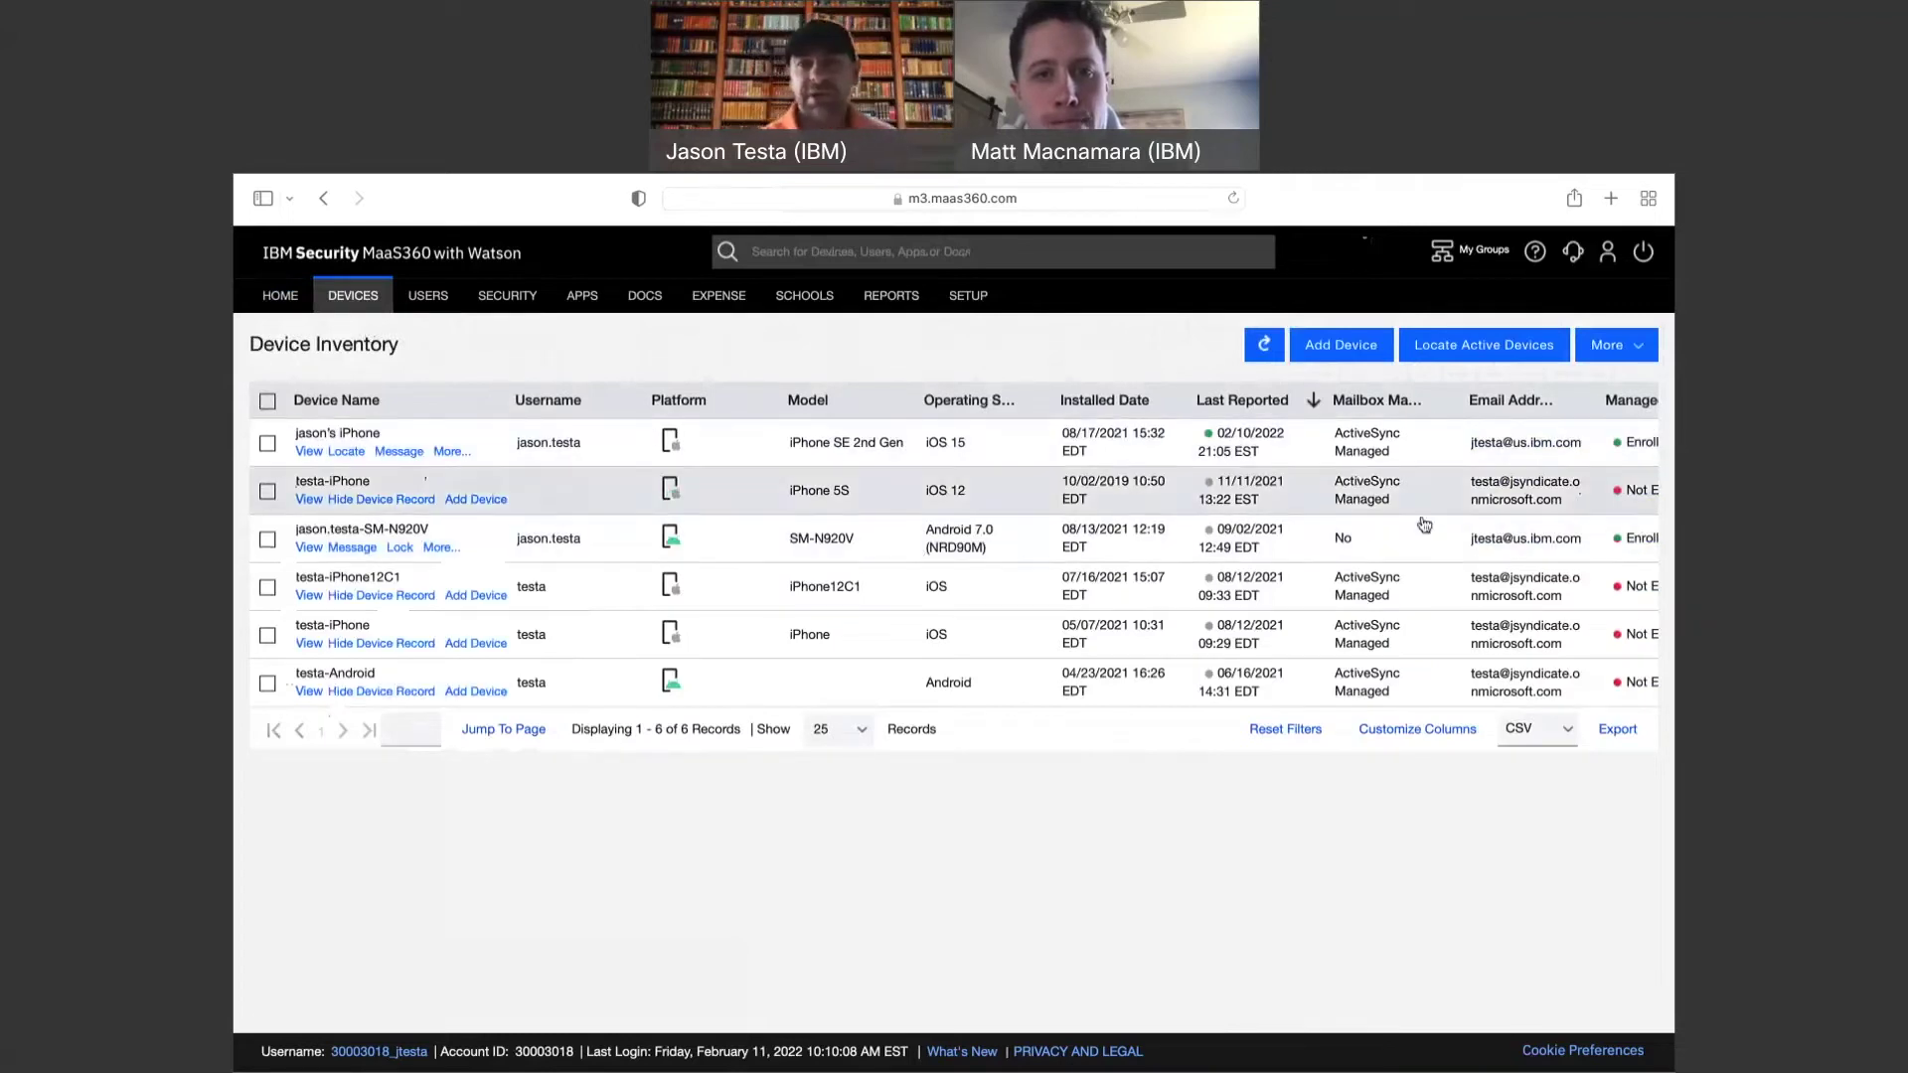
{"action": "scroll", "coordinate": [1510, 487], "scroll_direction": "right", "scroll_amount": 2}
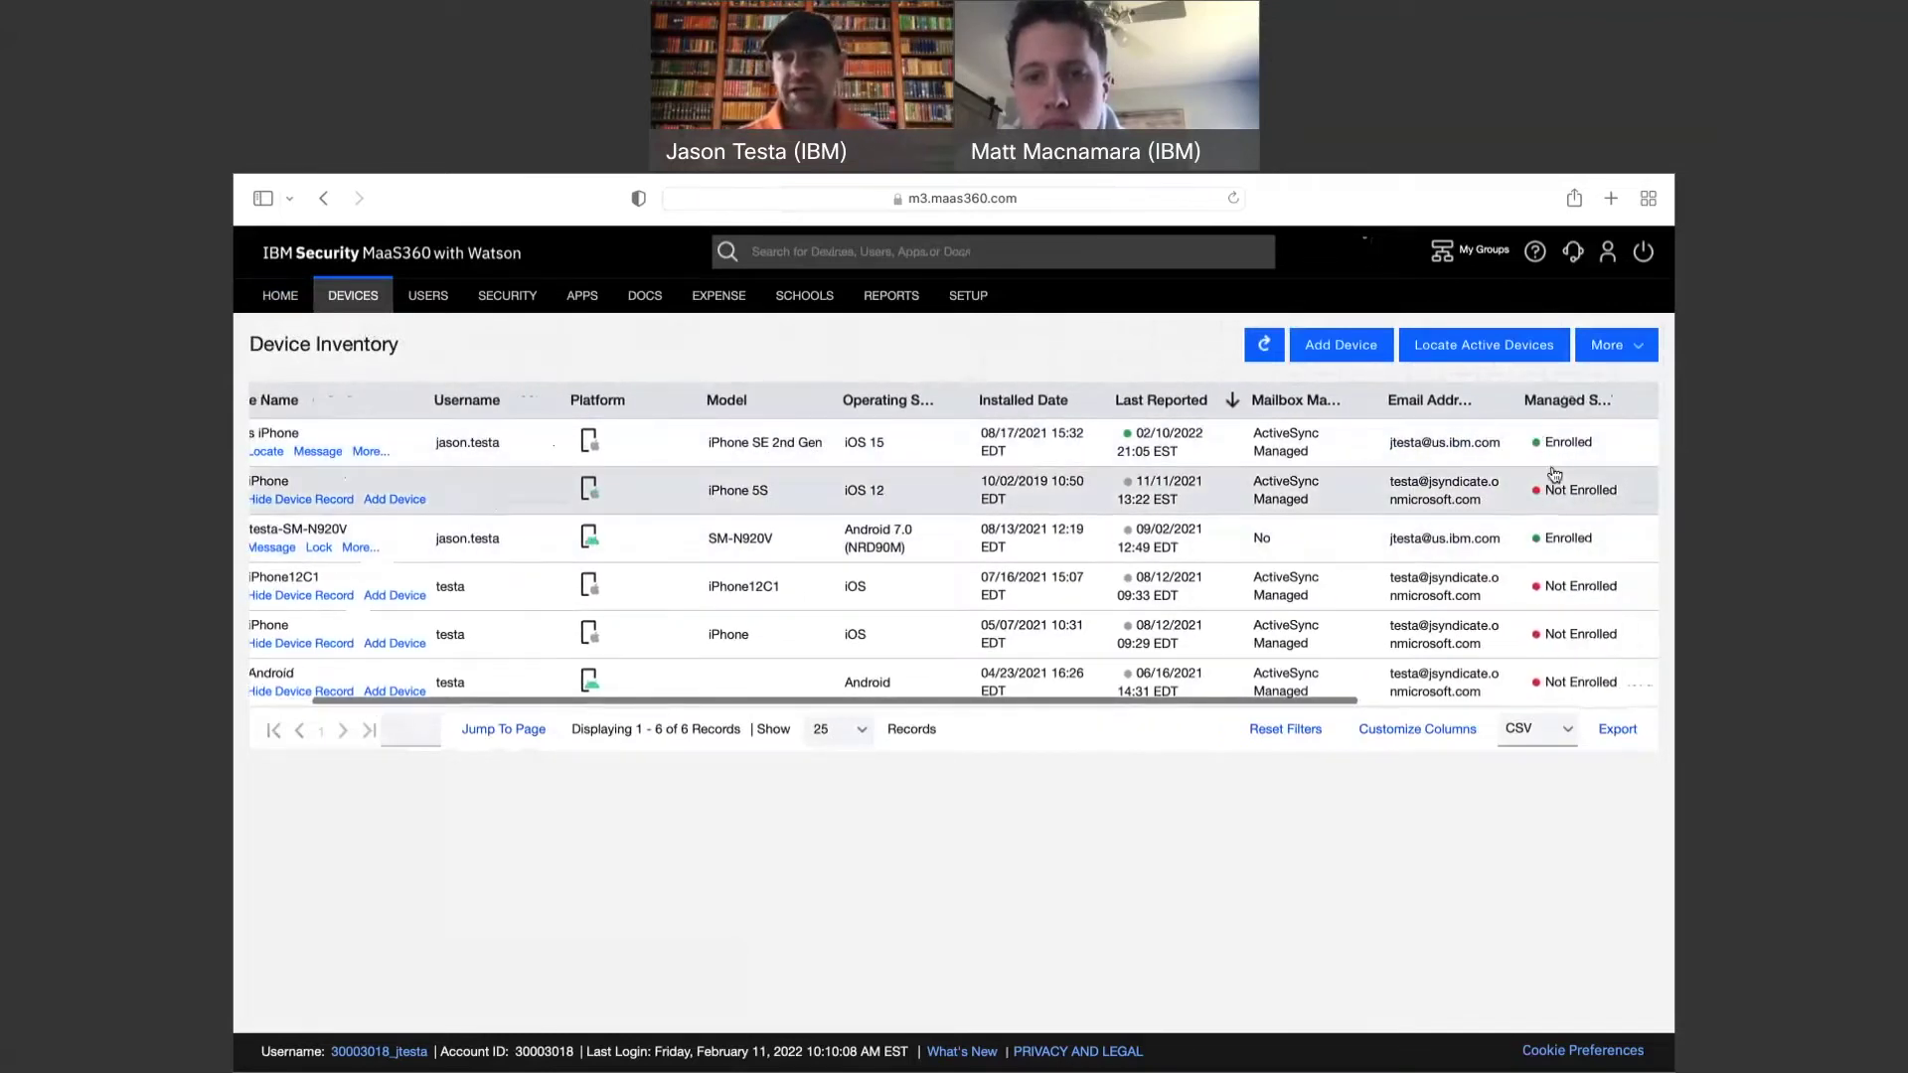
{"action": "scroll", "coordinate": [1540, 477], "scroll_direction": "left", "scroll_amount": 1}
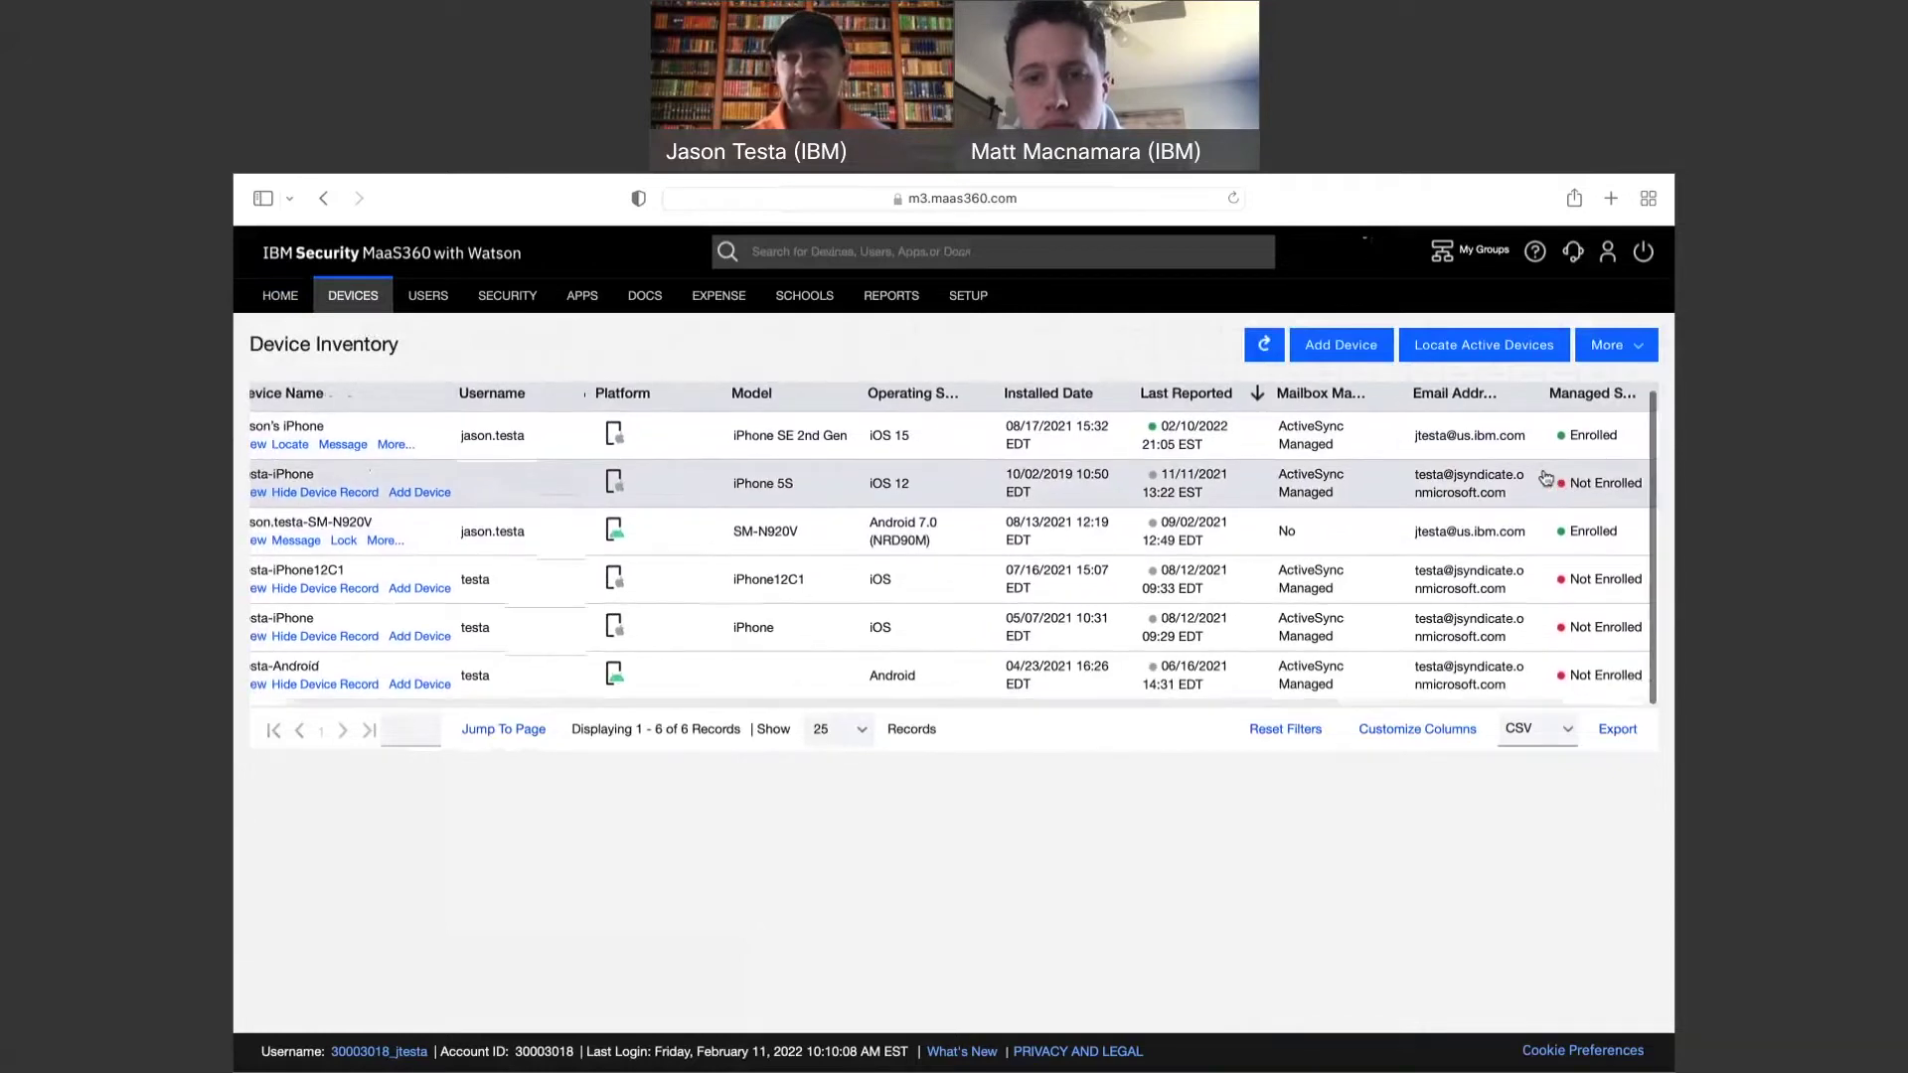
{"action": "scroll", "coordinate": [1546, 478], "scroll_direction": "left", "scroll_amount": 1}
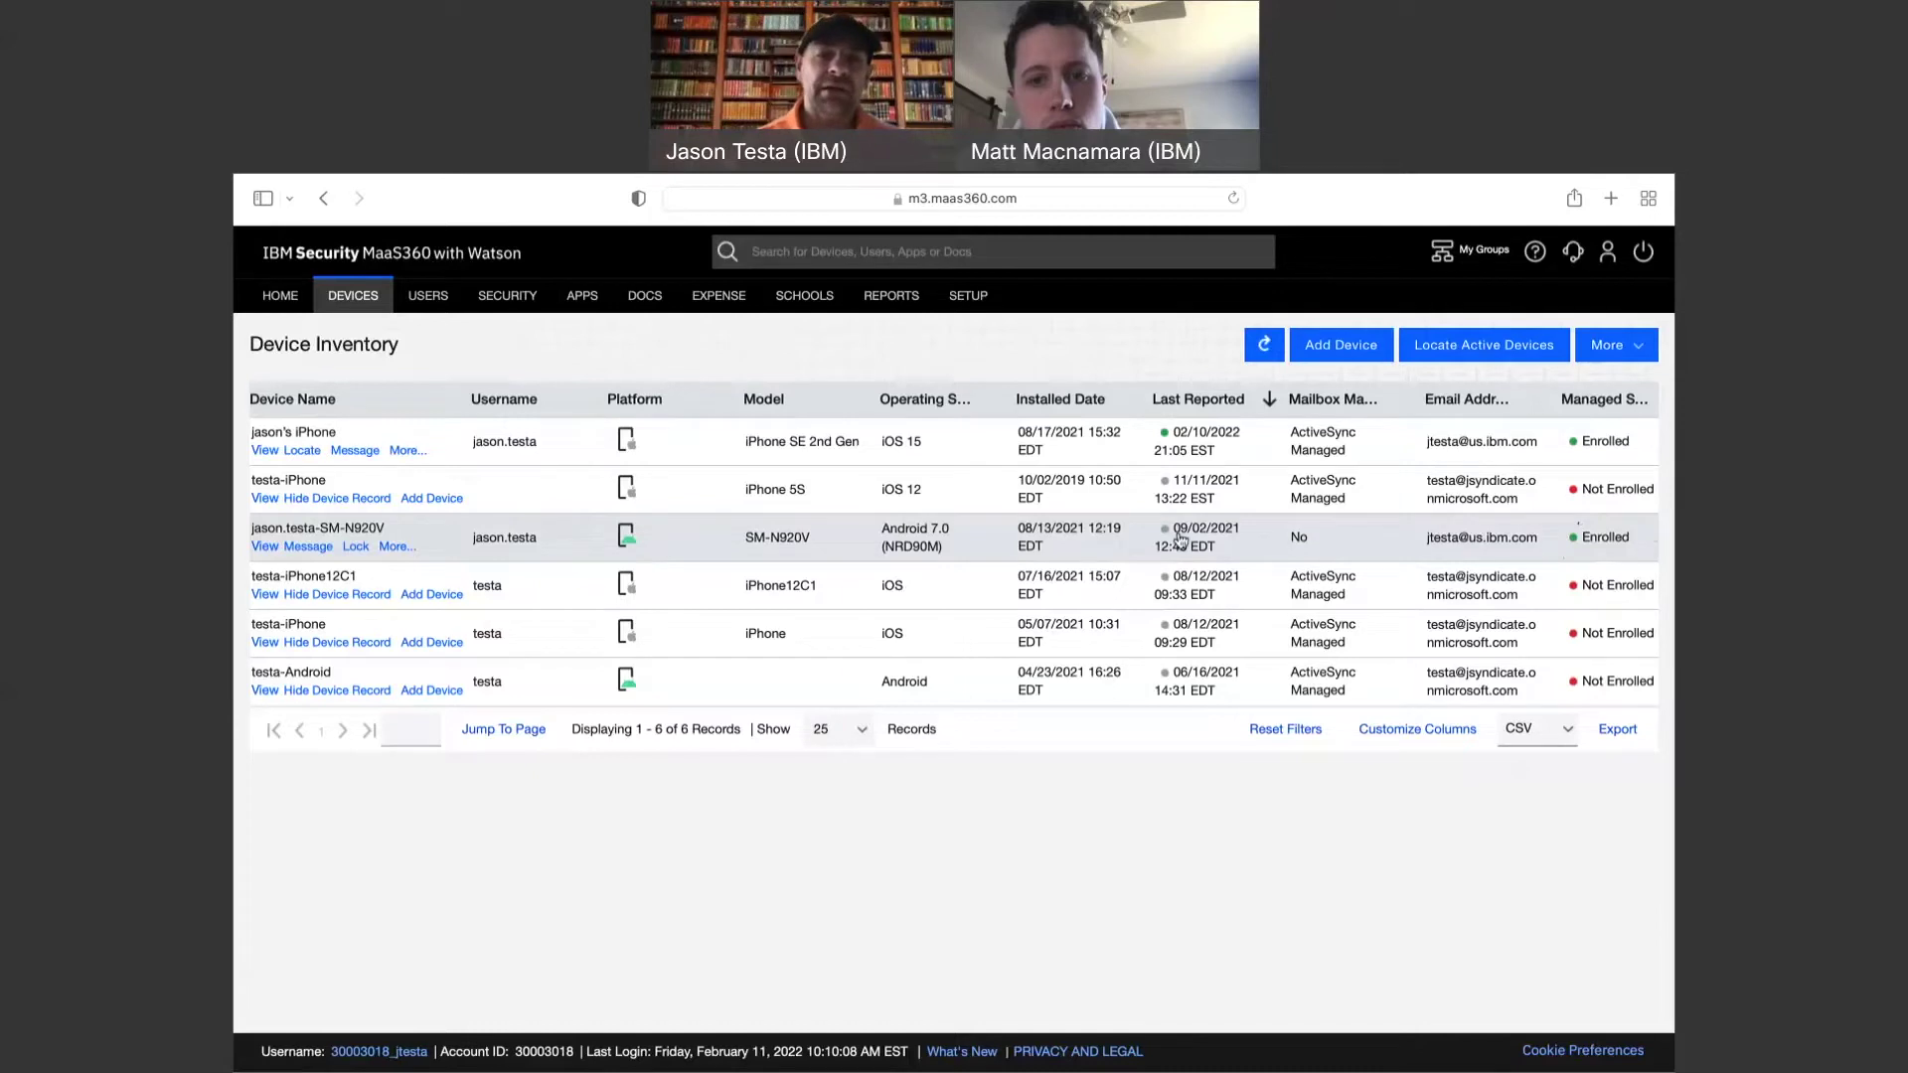
Remove control from the enrolled SM-N920V Android device, leaving the comments empty and authorizing the action with the saved account password.
{"action": "left_click", "coordinate": [265, 547]}
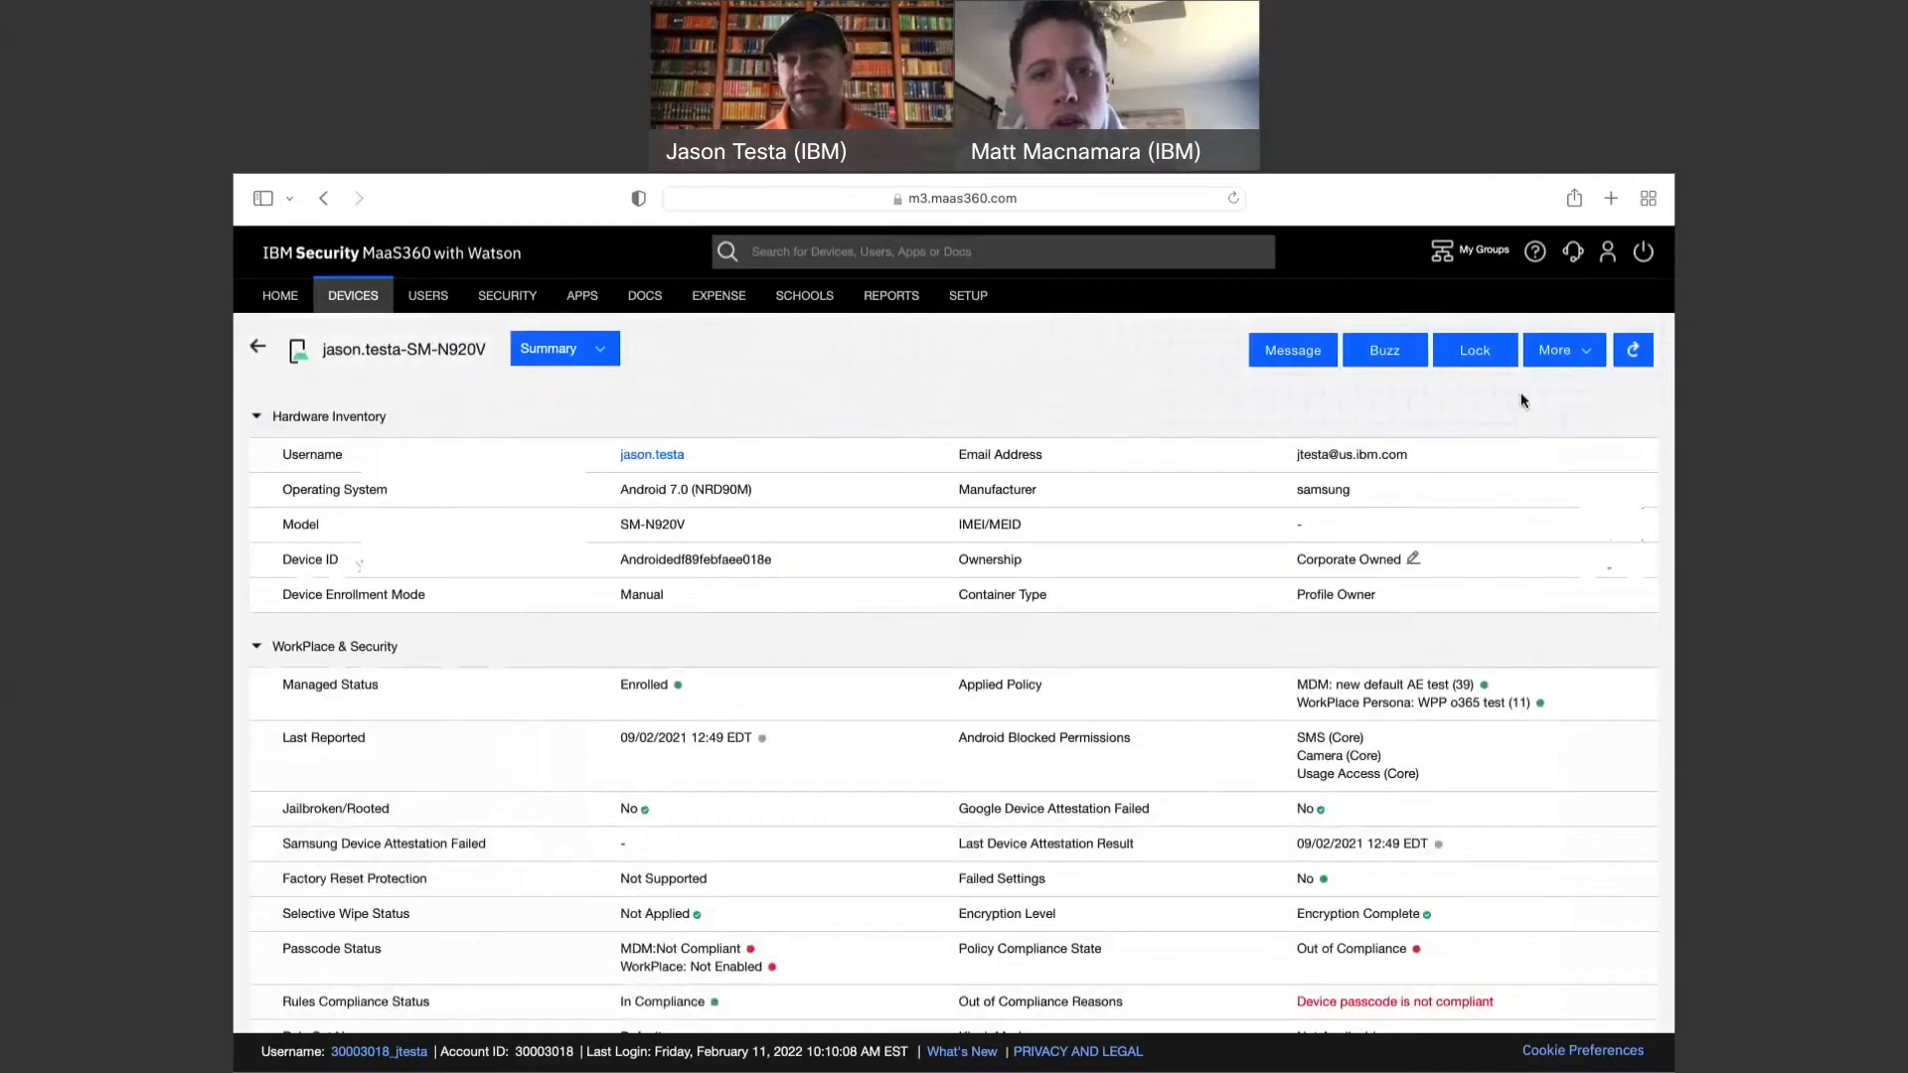
{"action": "left_click", "coordinate": [1555, 355]}
{"action": "scroll", "coordinate": [1531, 593], "scroll_direction": "down", "scroll_amount": 1}
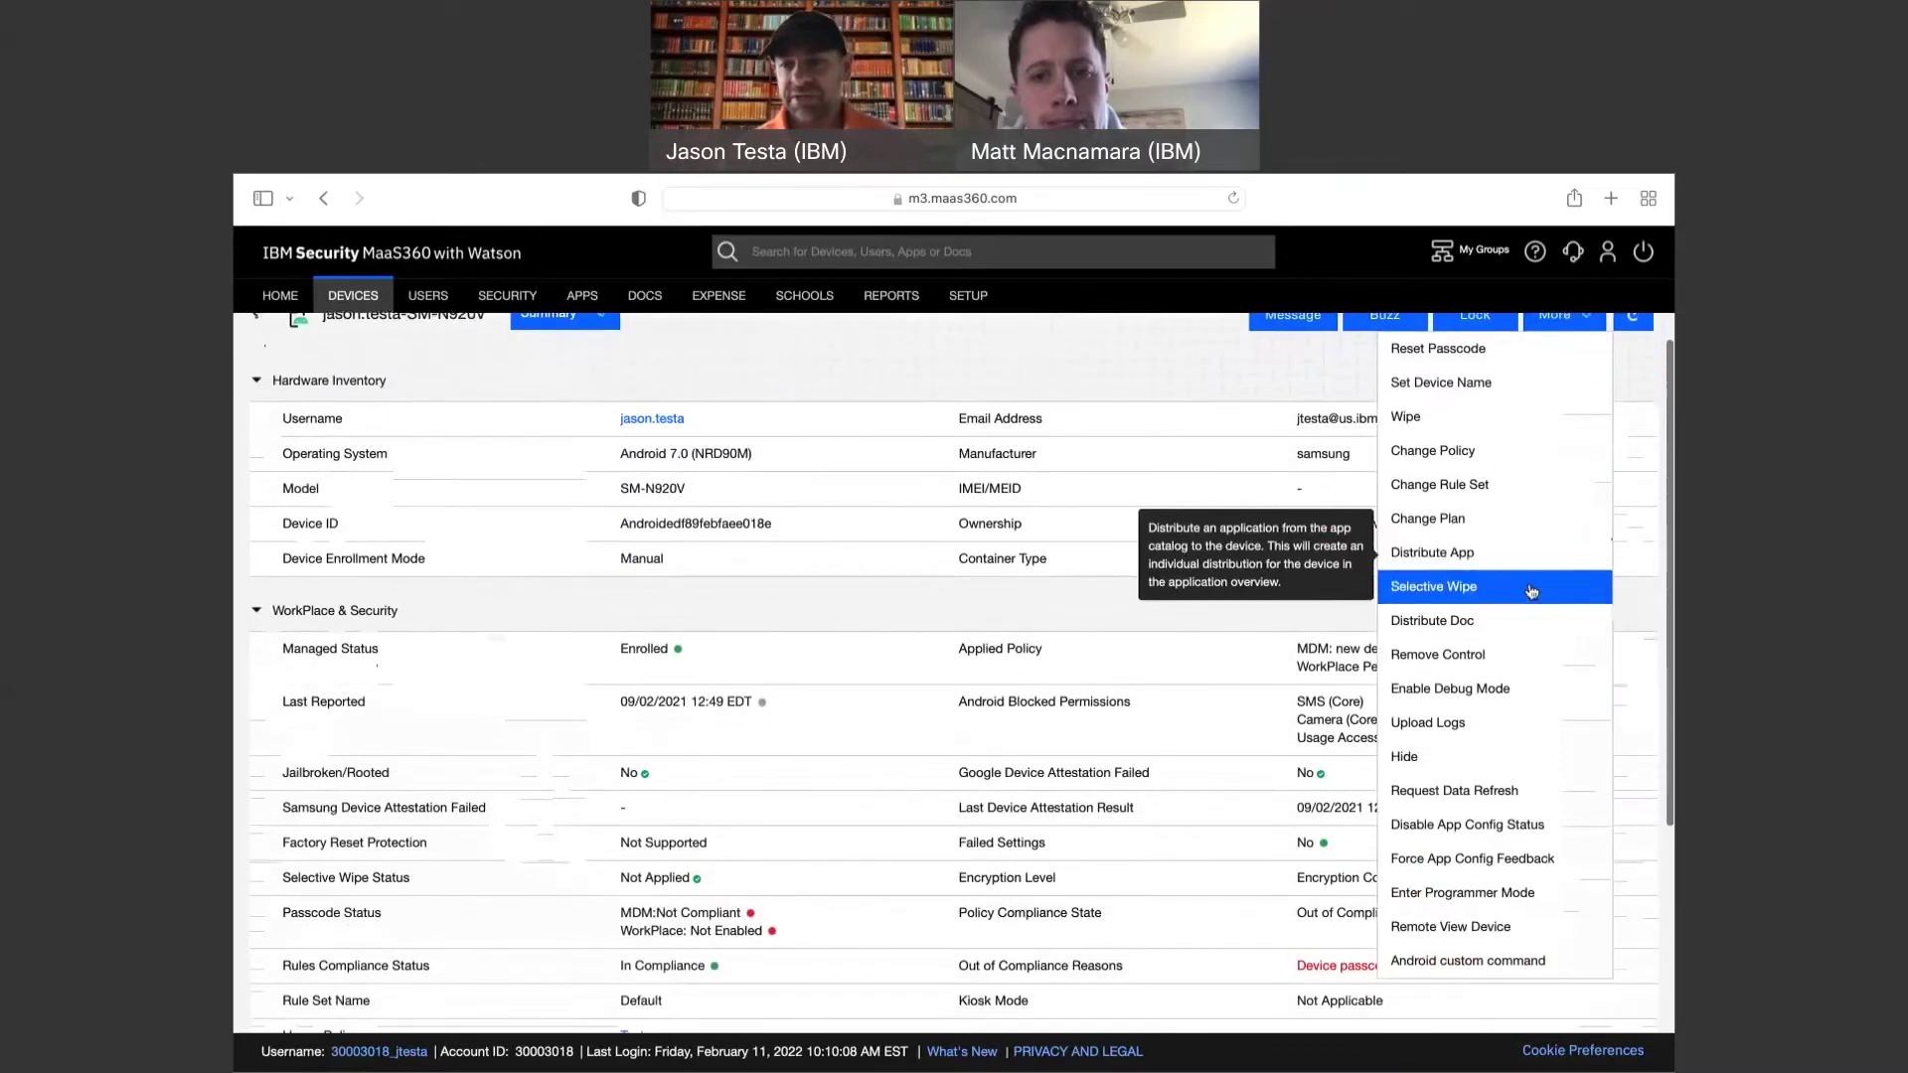
{"action": "left_click", "coordinate": [1509, 664]}
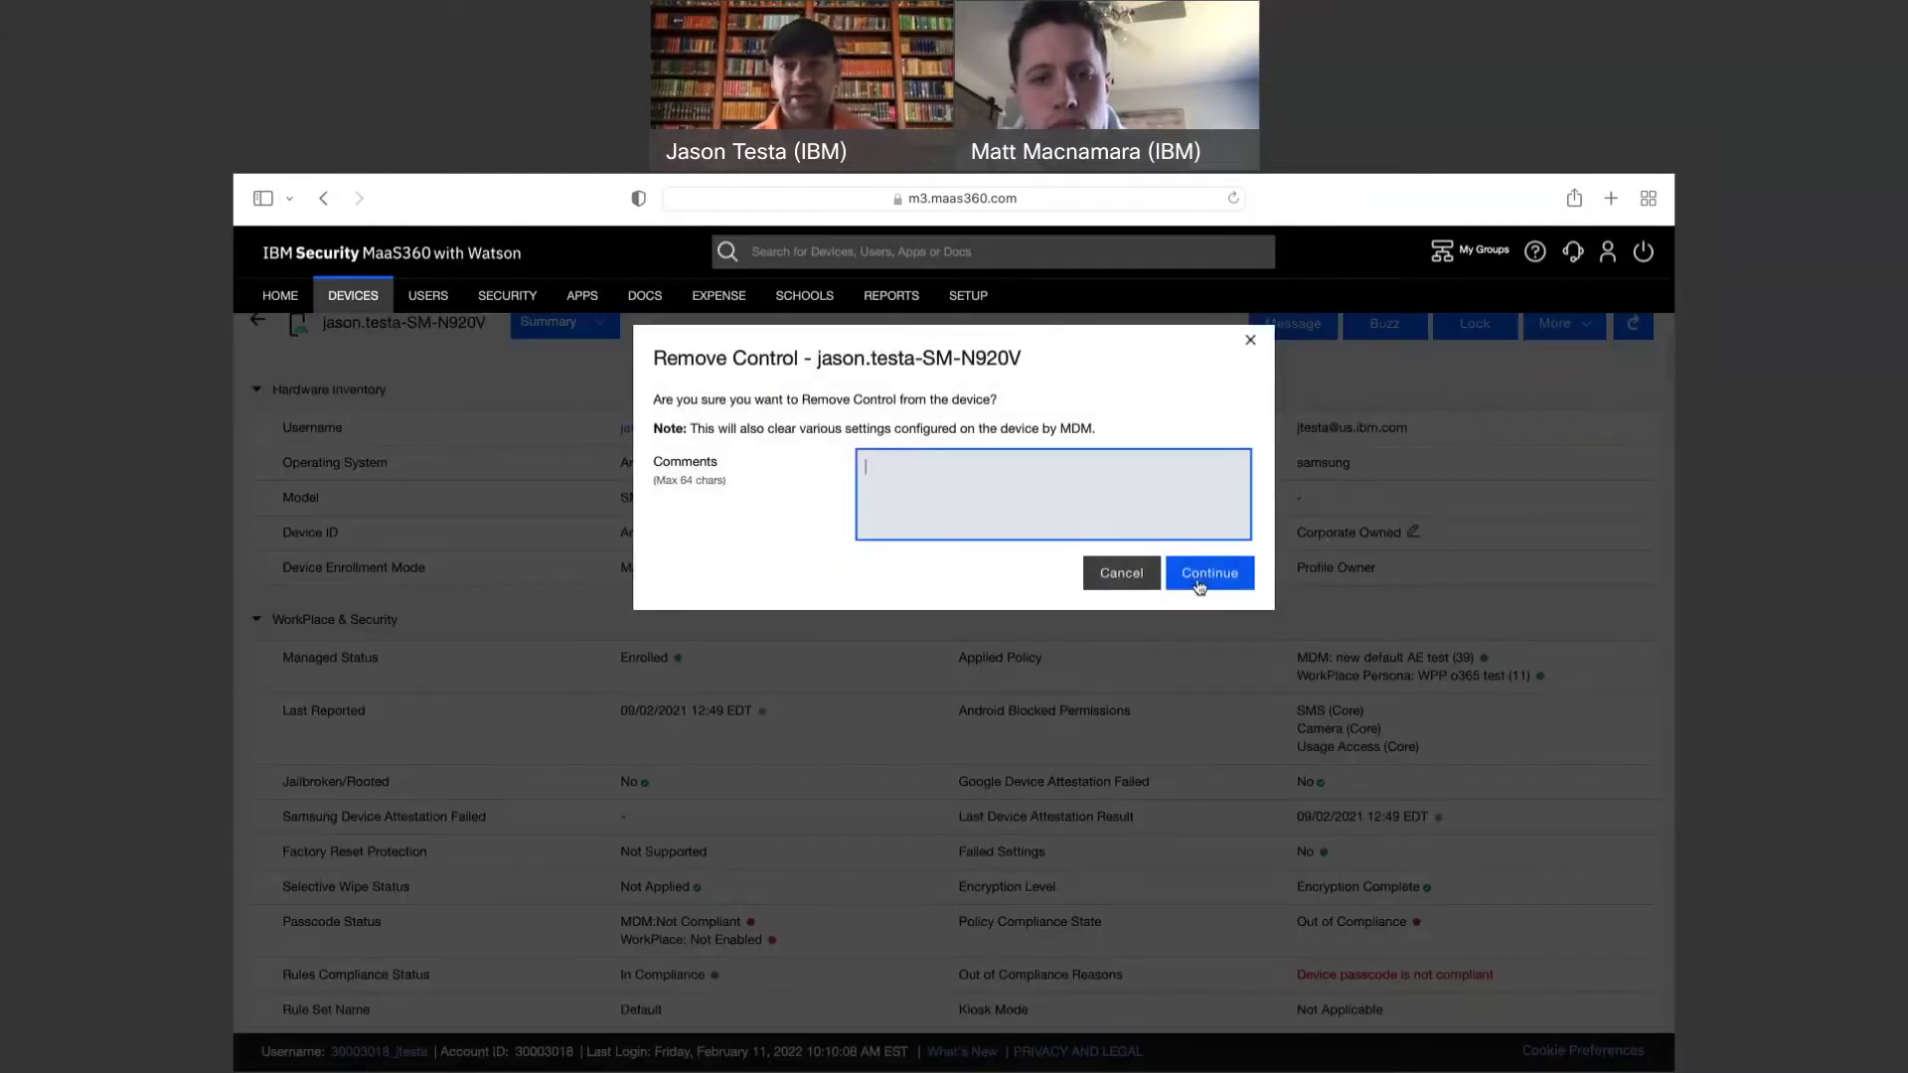
{"action": "left_click", "coordinate": [1197, 575]}
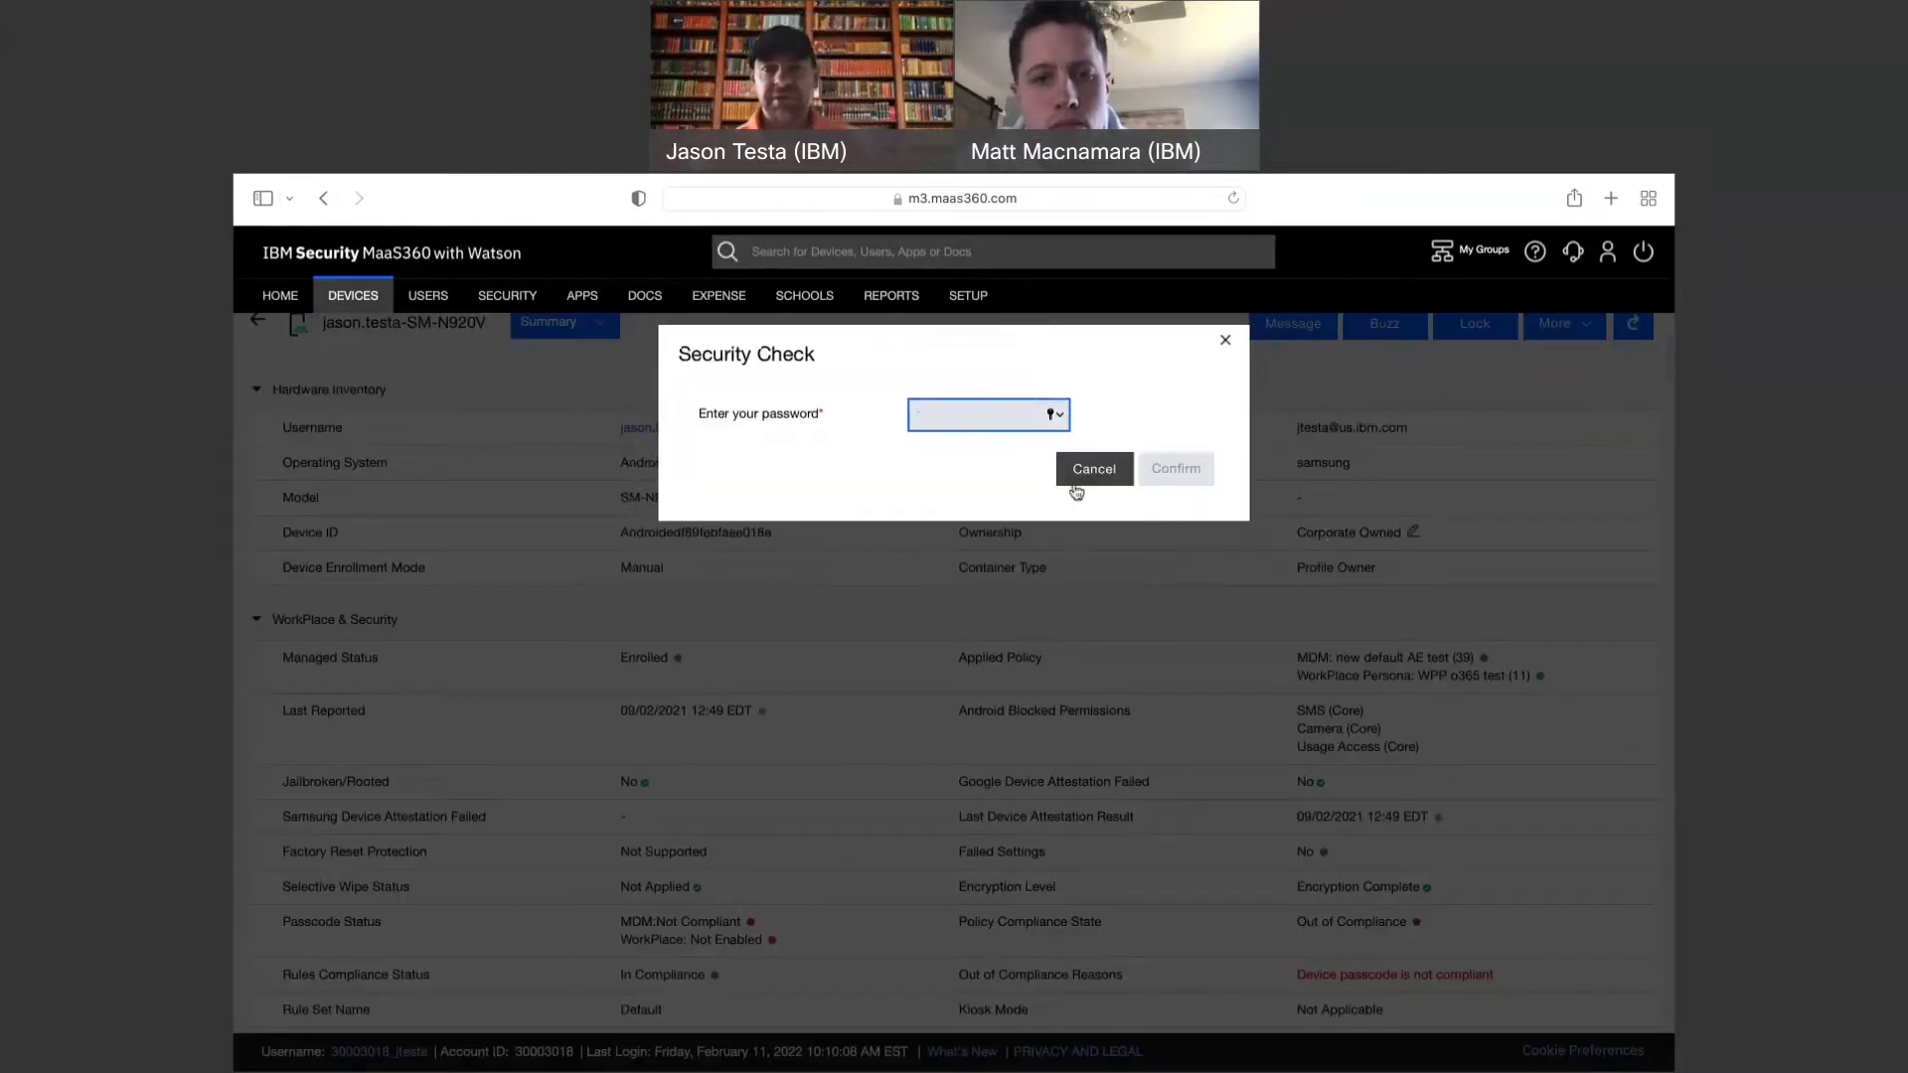
{"action": "left_click", "coordinate": [1051, 415]}
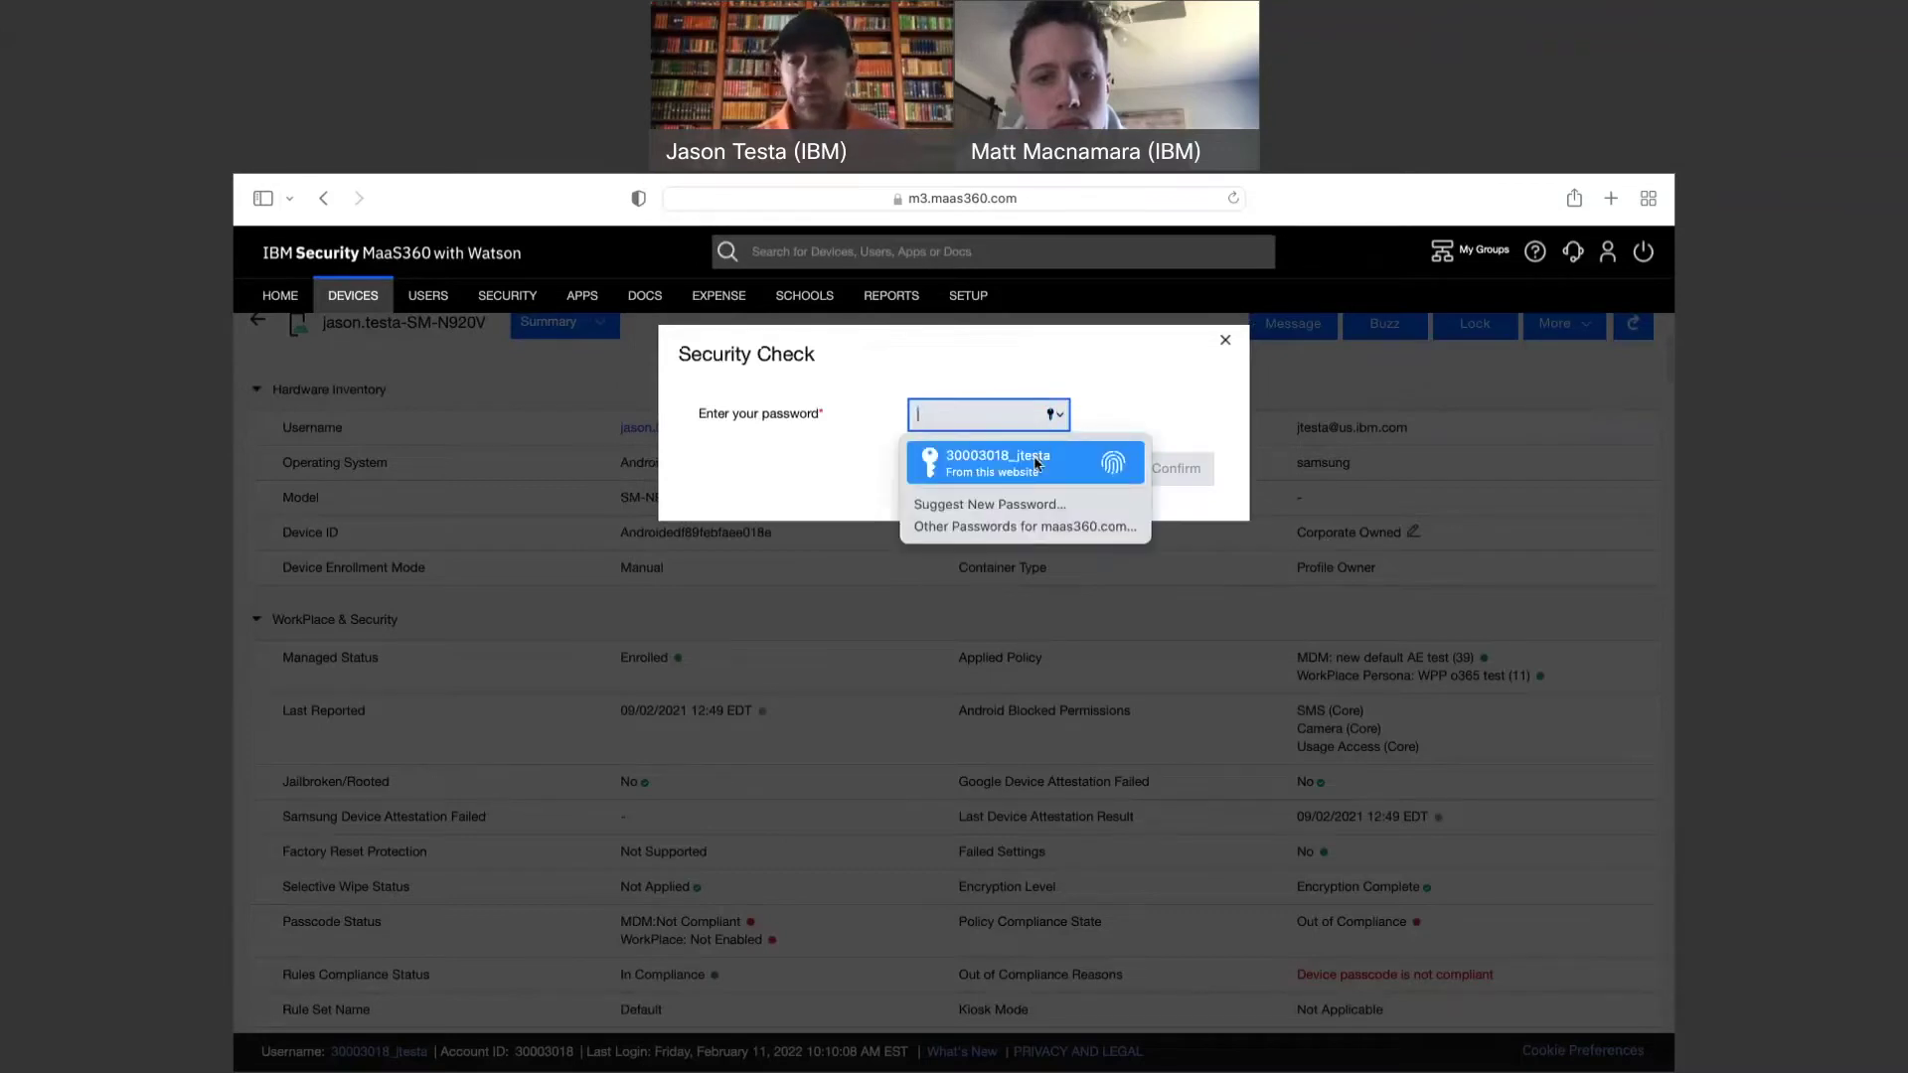
{"action": "left_click", "coordinate": [1035, 463]}
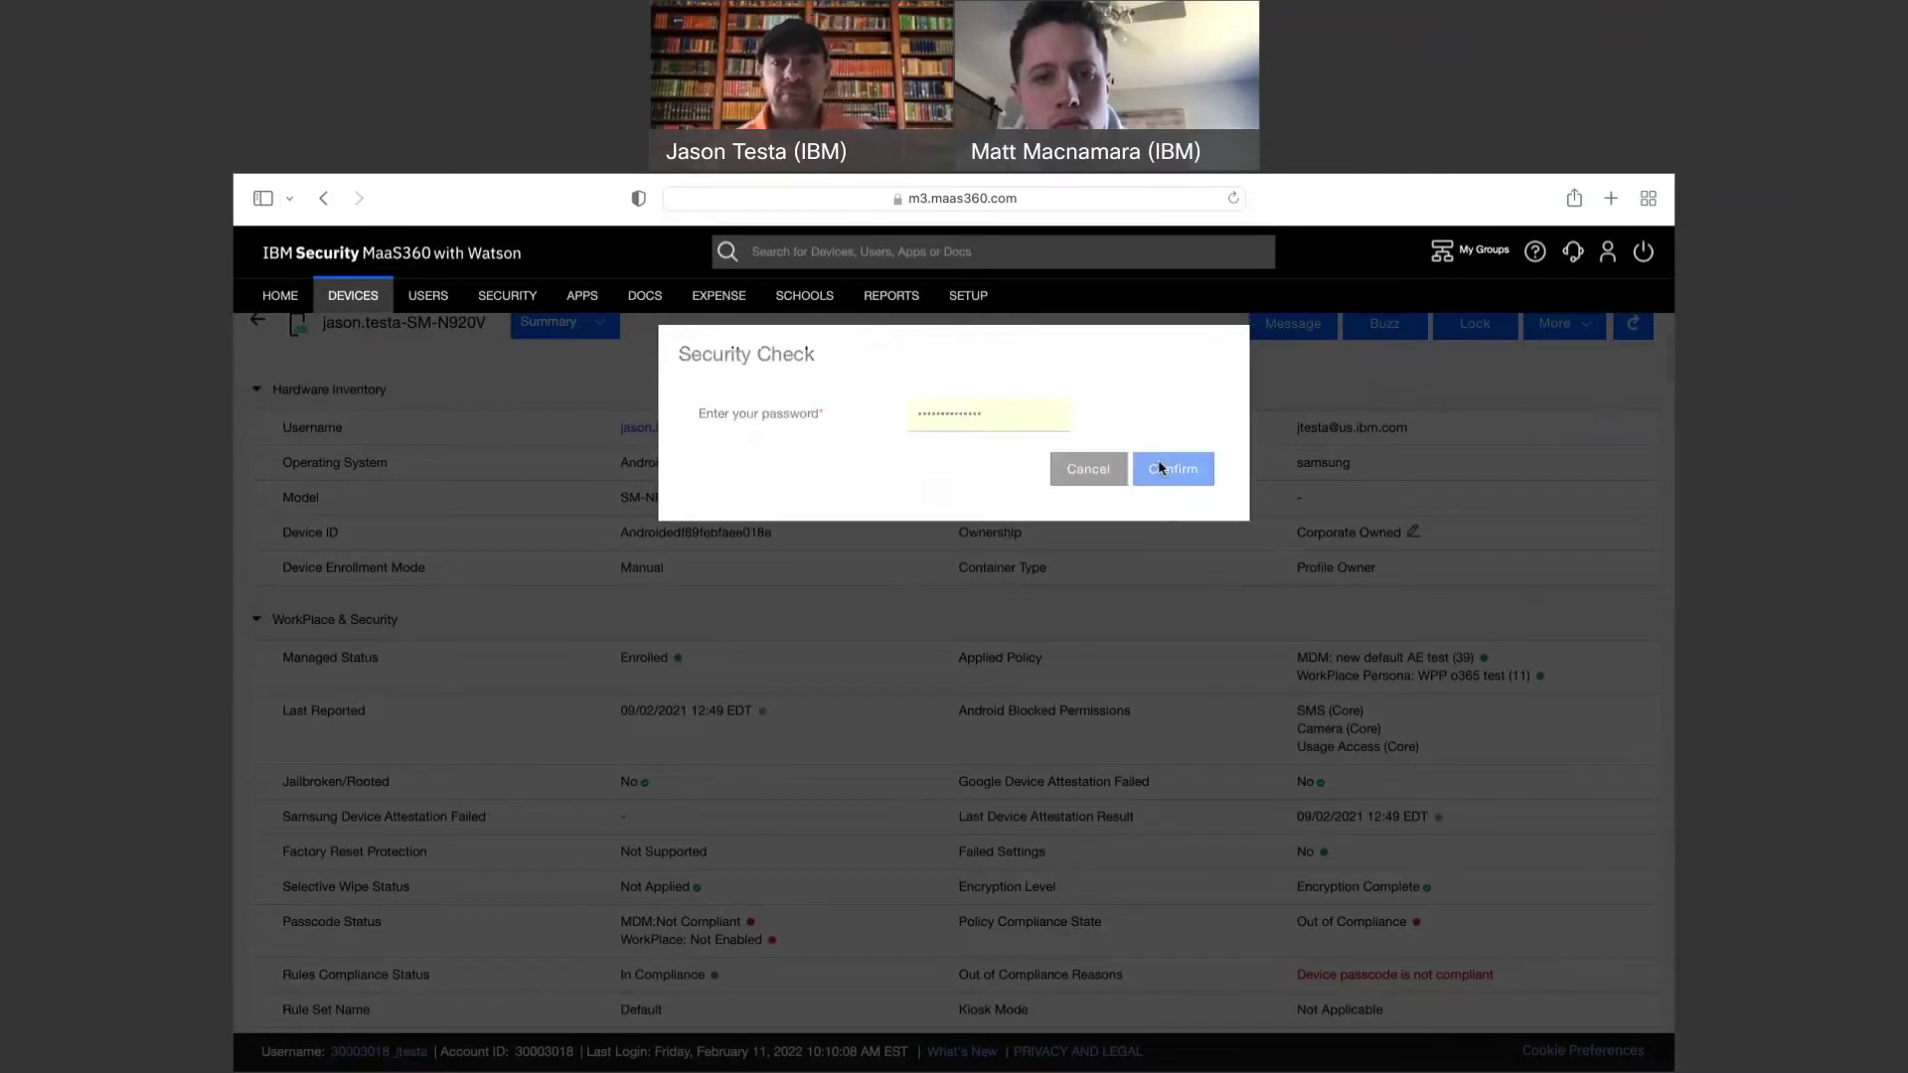
{"action": "left_click", "coordinate": [1160, 463]}
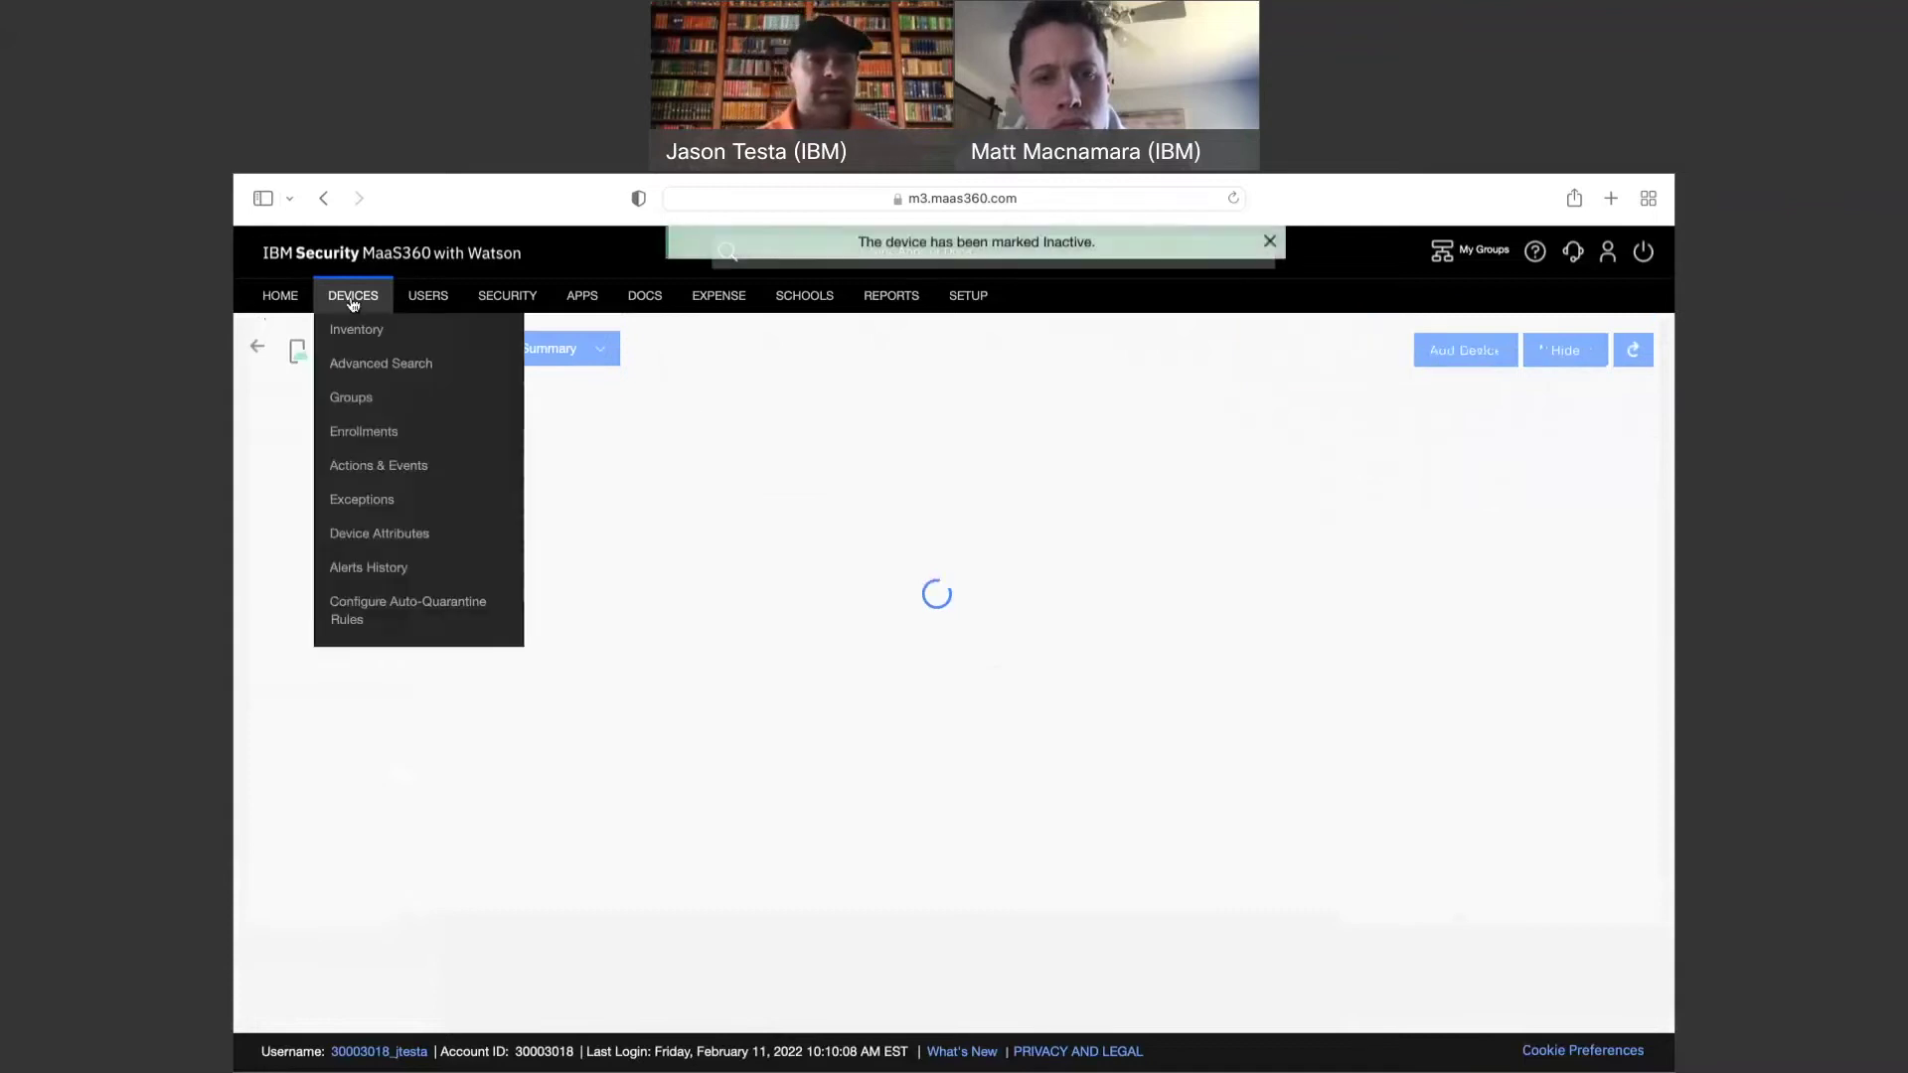
Return to the device inventory and check the managed status of the SM-N920V device.
{"action": "left_click", "coordinate": [356, 329]}
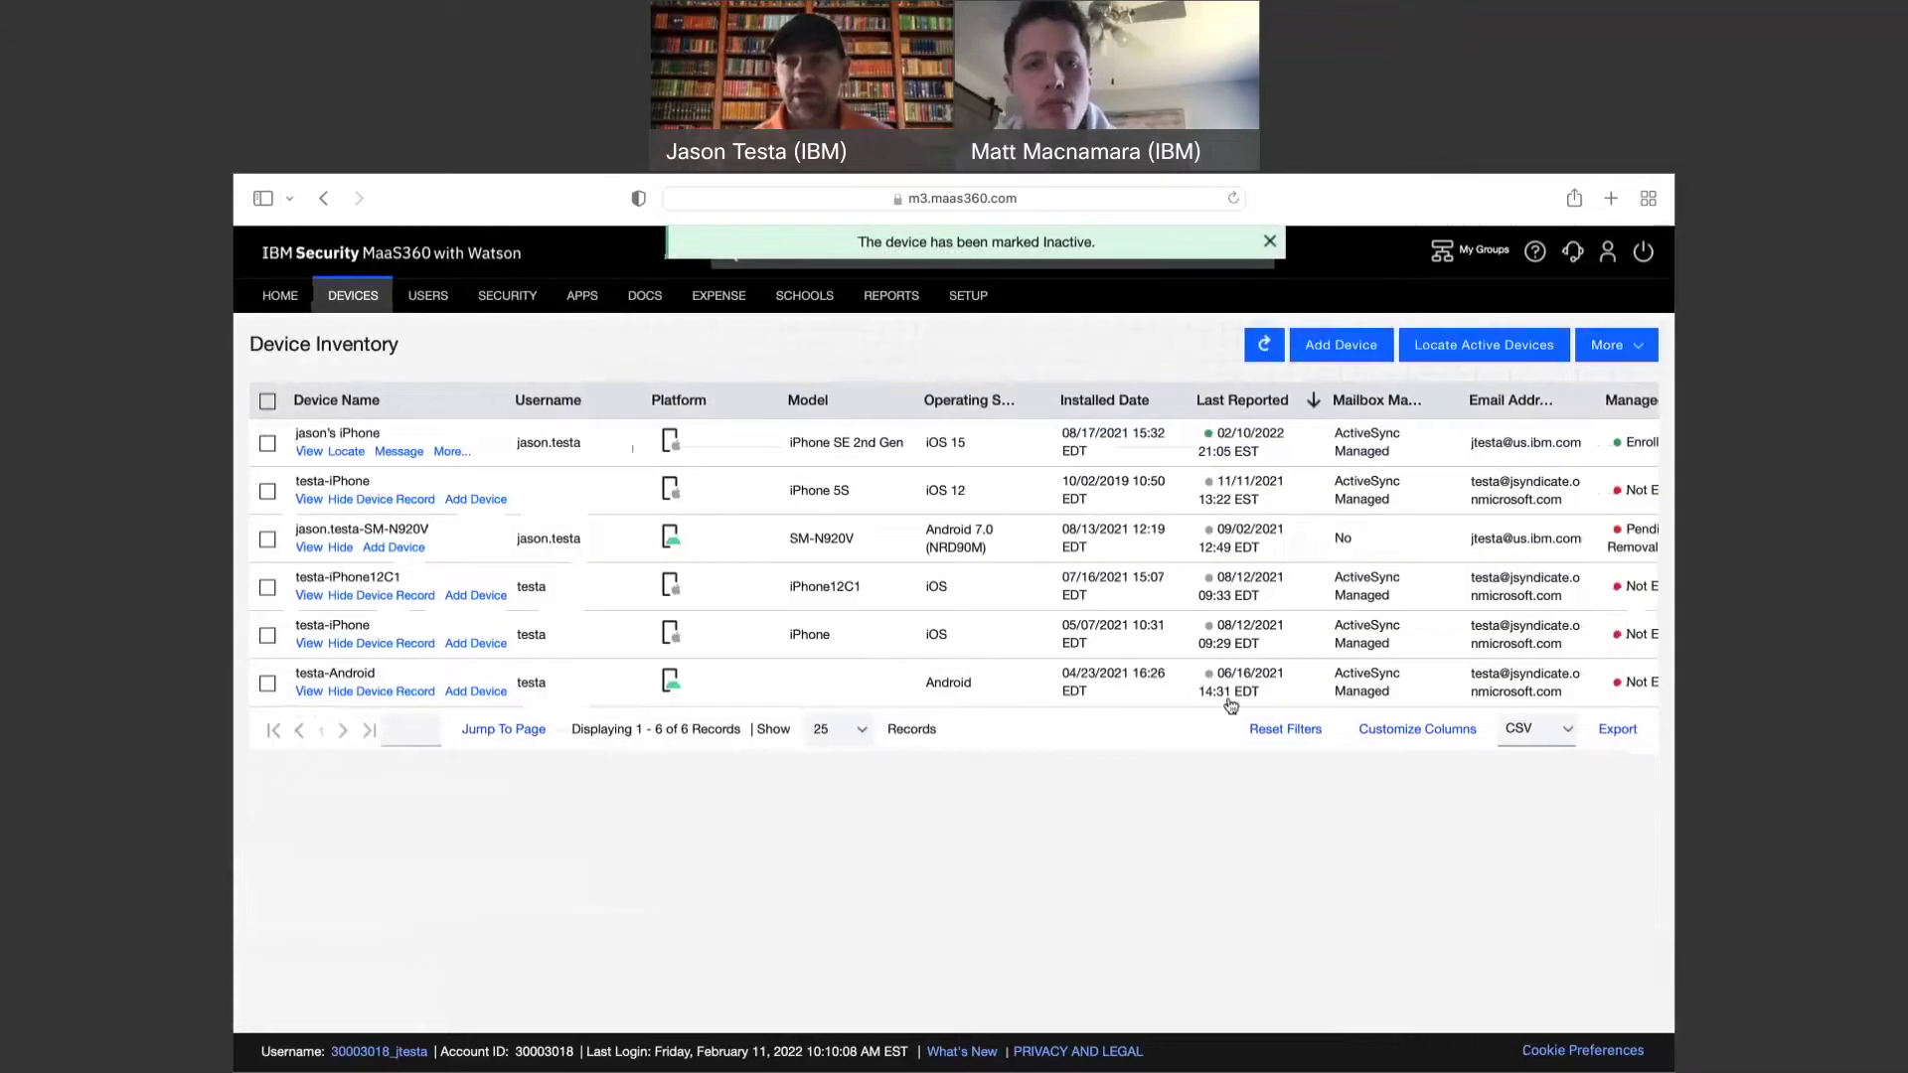
{"action": "scroll", "coordinate": [1441, 577], "scroll_direction": "right", "scroll_amount": 2}
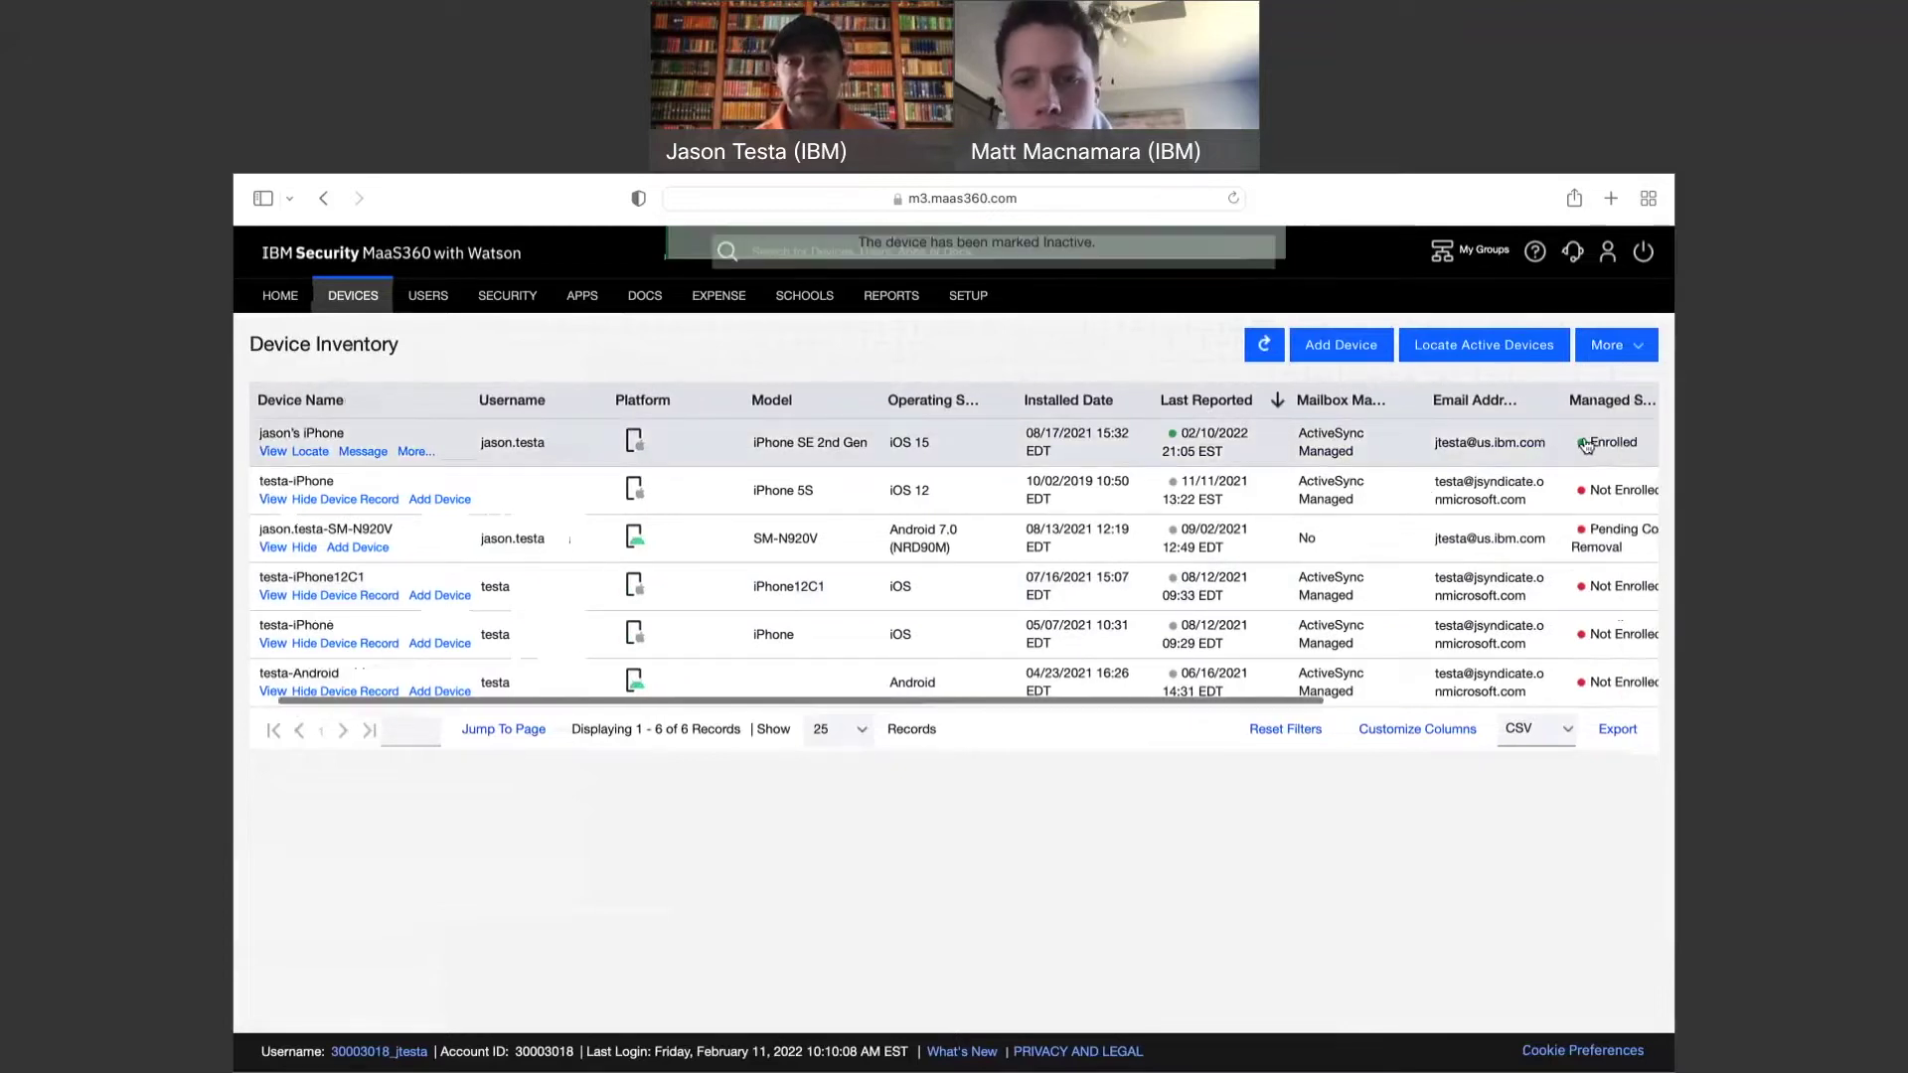
{"action": "mouse_move", "coordinate": [1587, 446]}
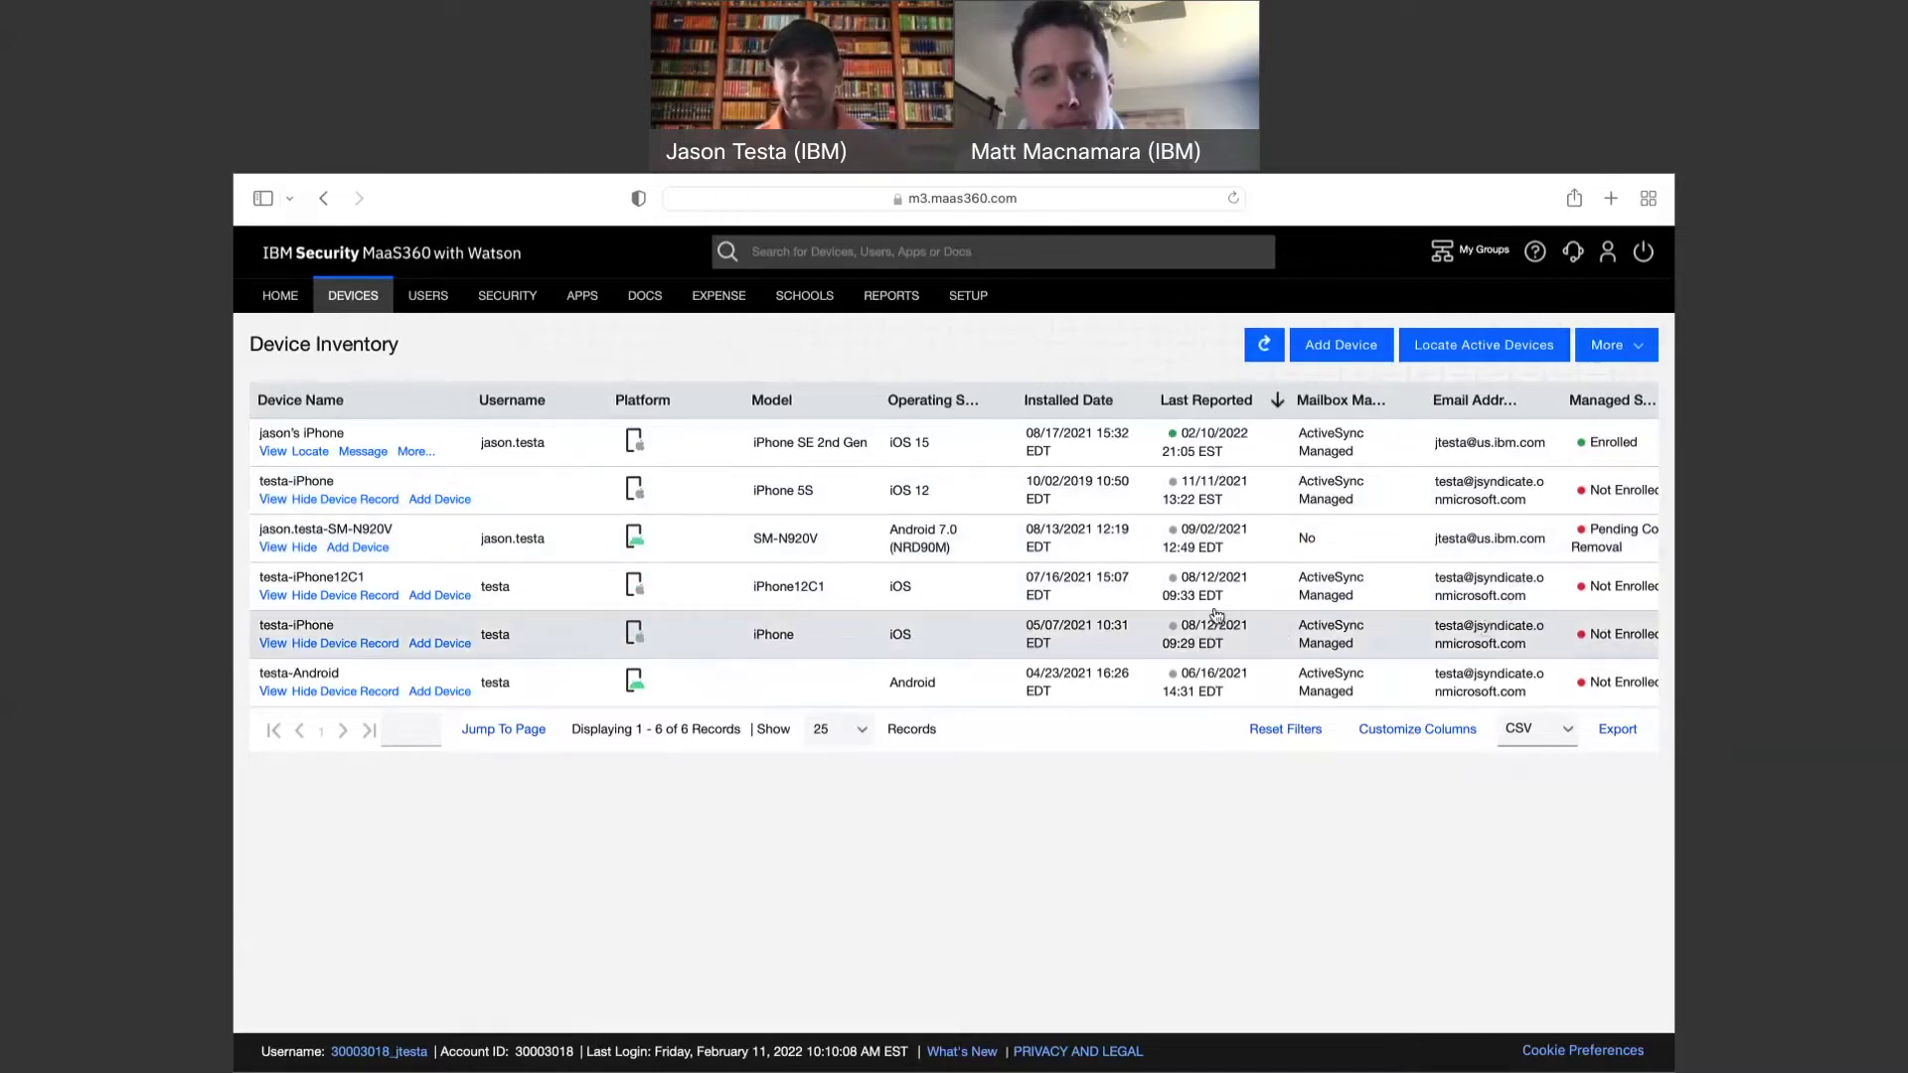
{"action": "mouse_move", "coordinate": [1174, 596]}
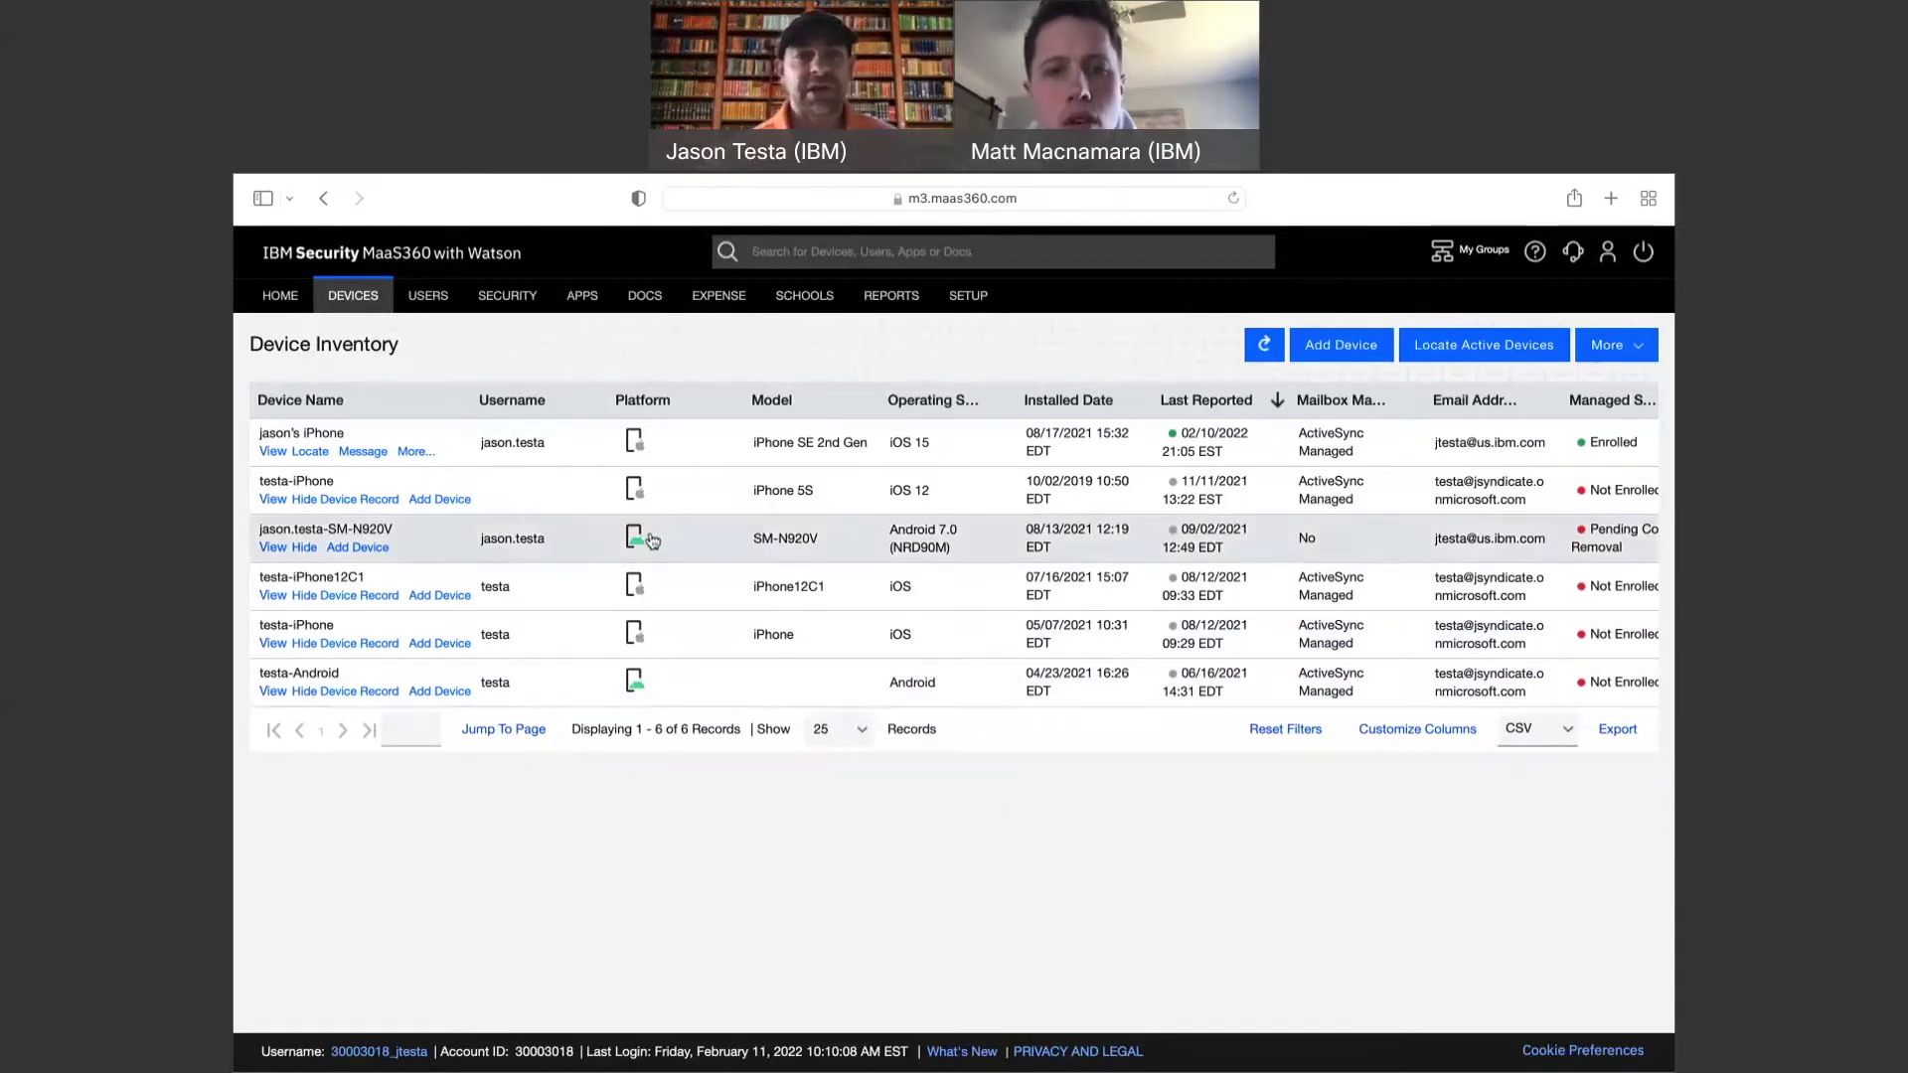
Open the list of device and user groups.
{"action": "mouse_move", "coordinate": [358, 303]}
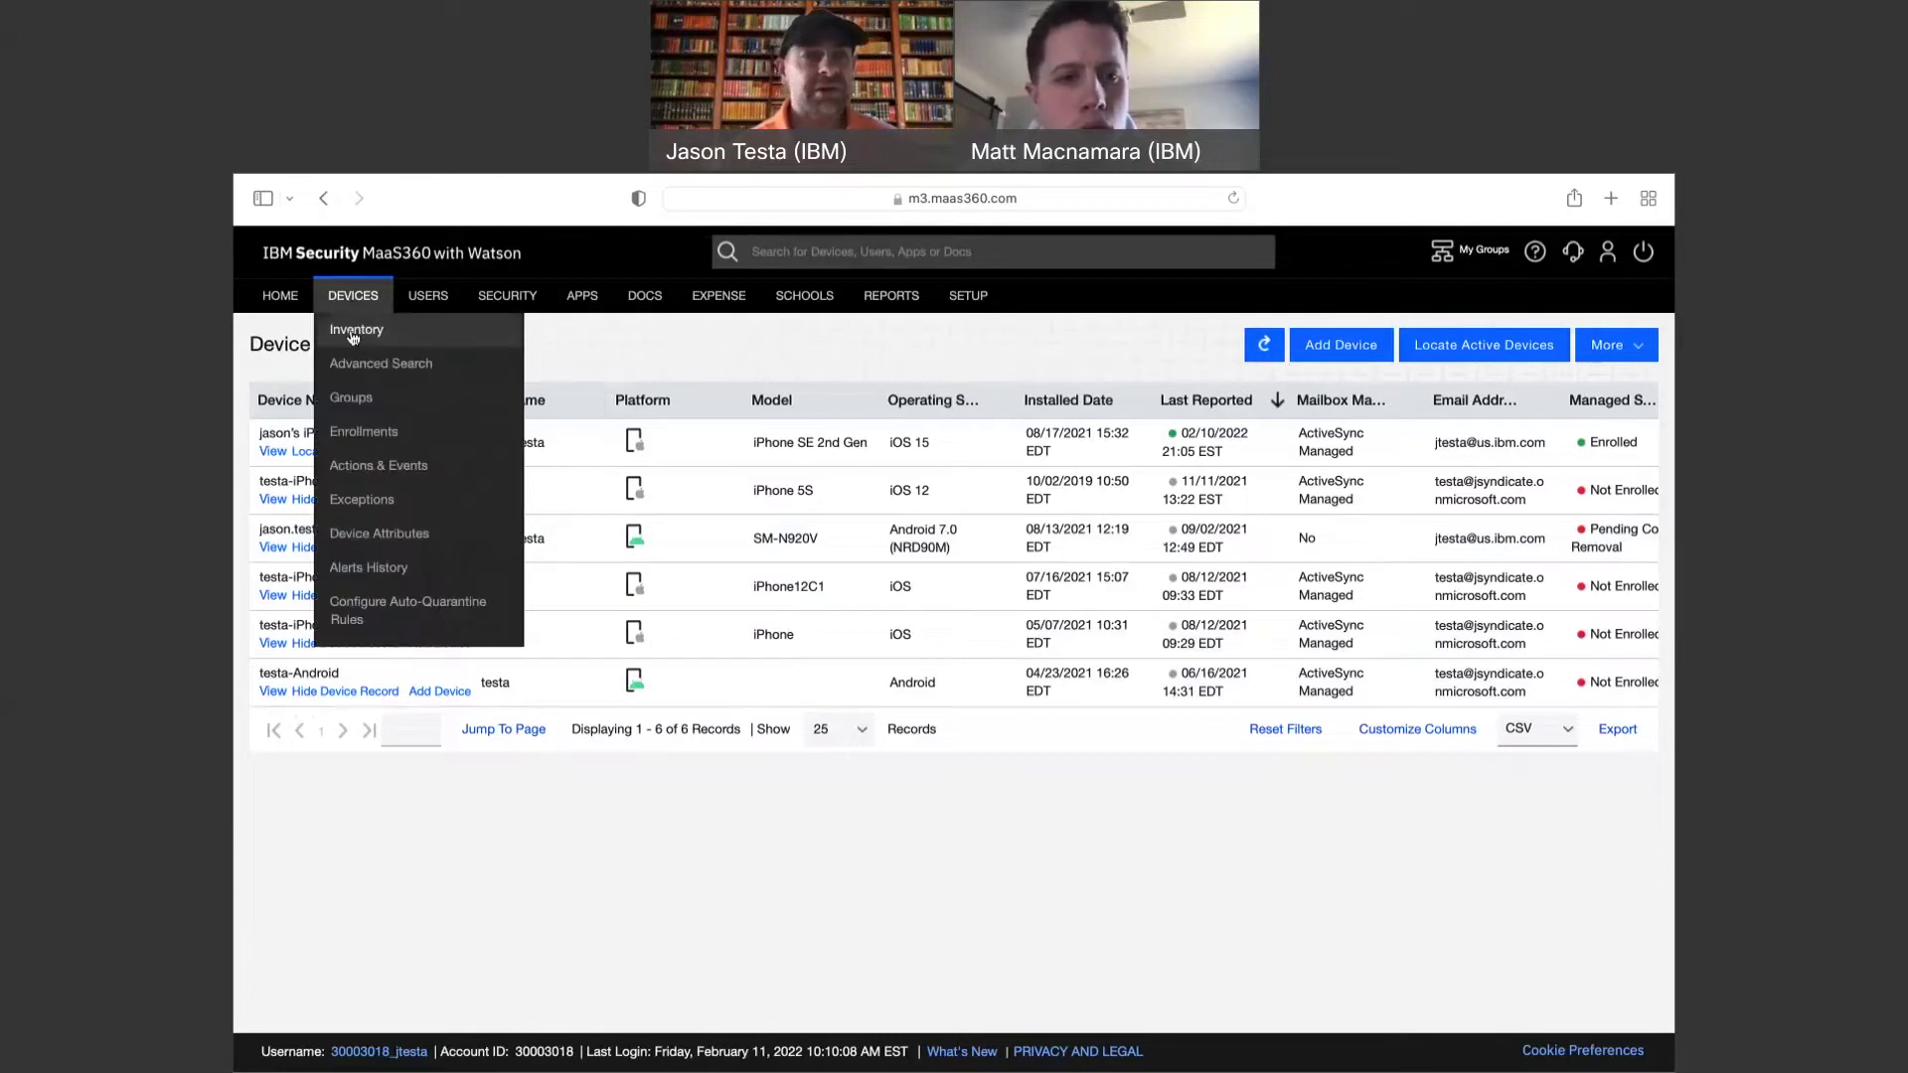
{"action": "left_click", "coordinate": [360, 399]}
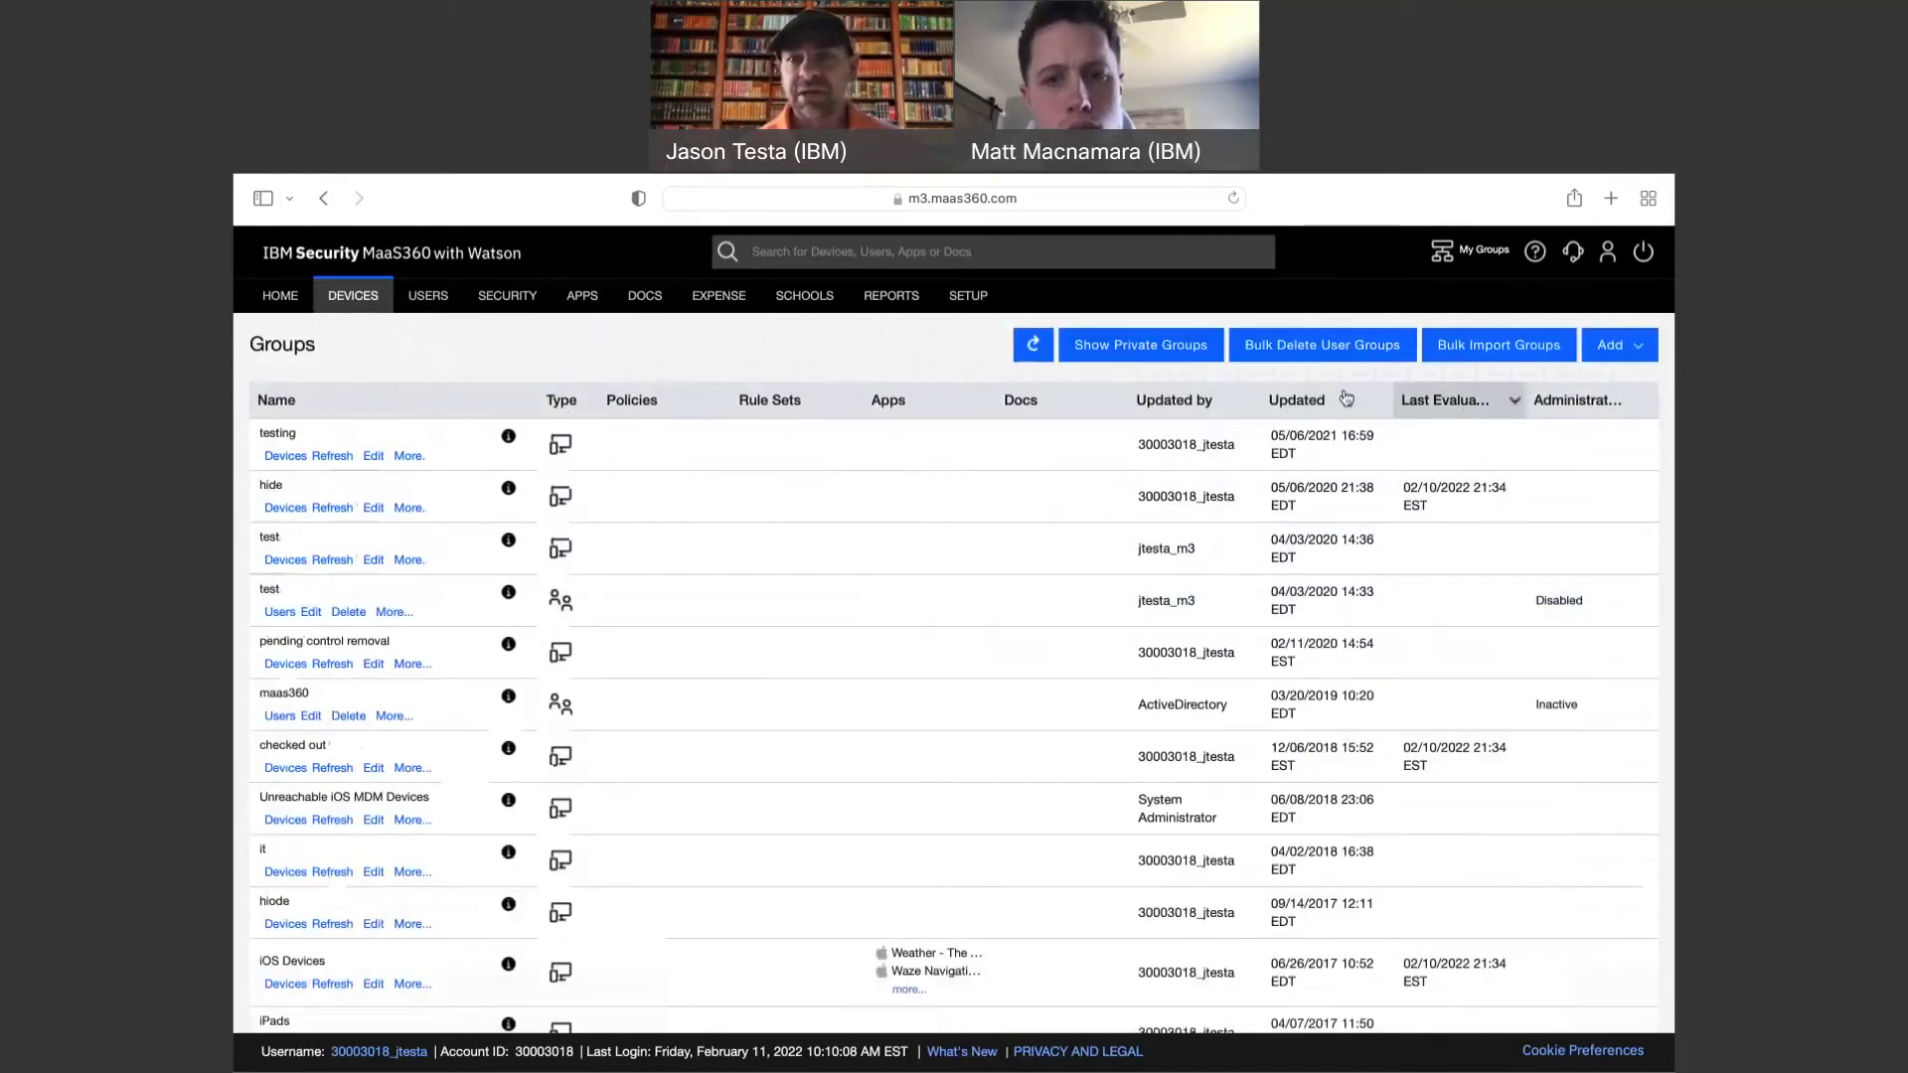
{"action": "left_click", "coordinate": [1618, 347]}
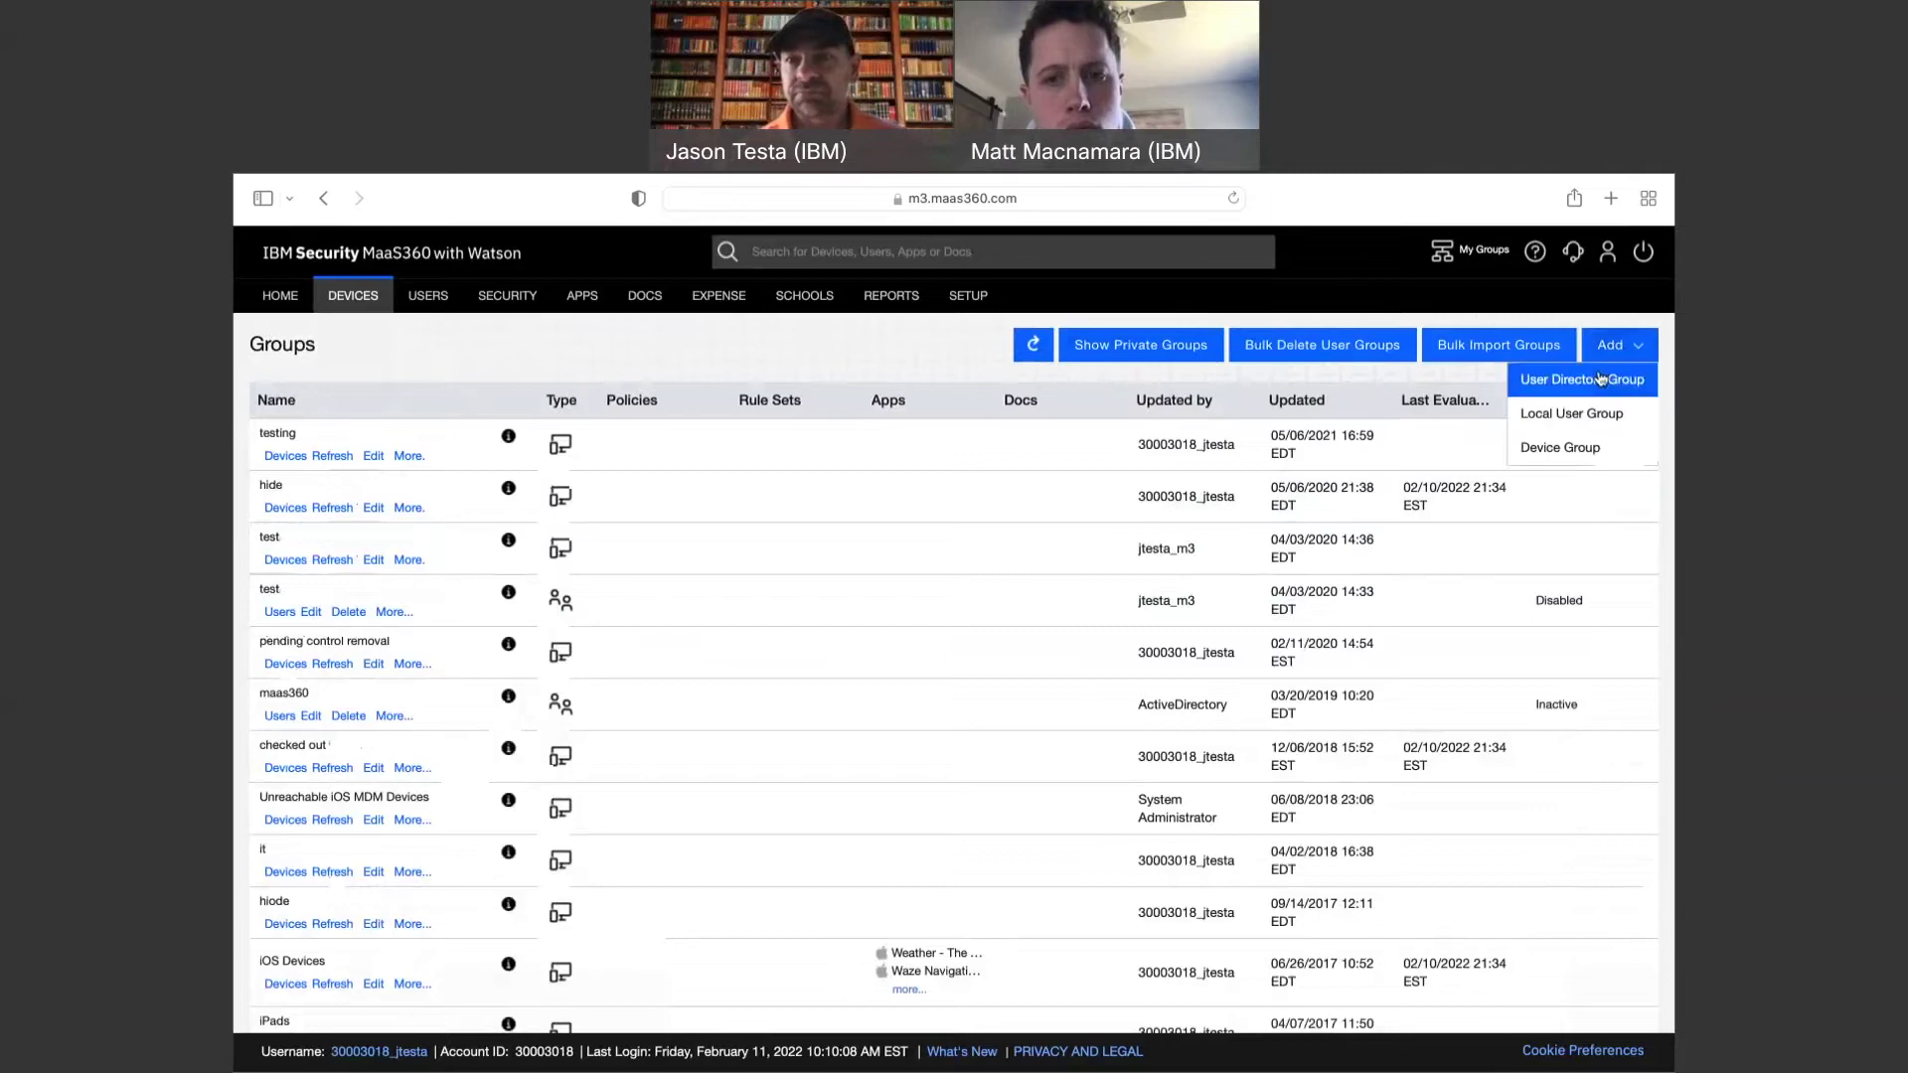
{"action": "left_click", "coordinate": [1600, 379]}
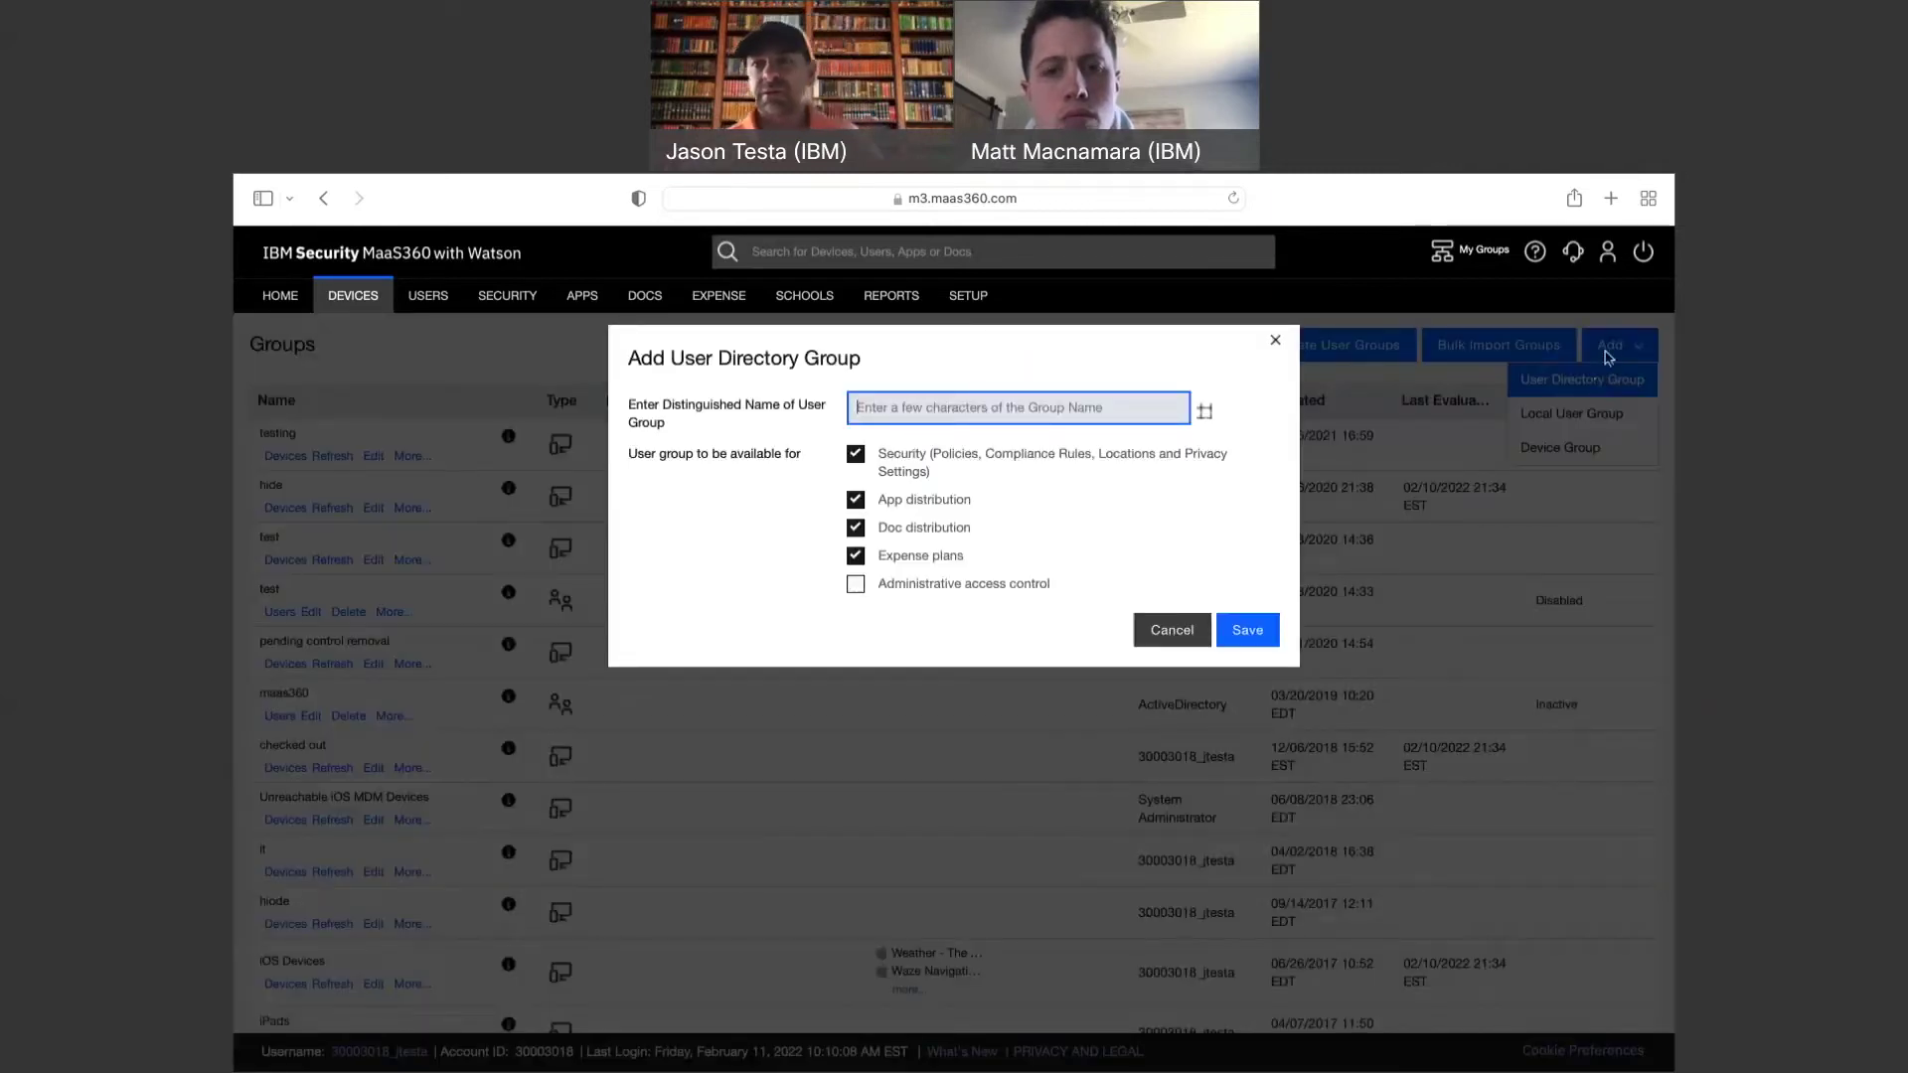
{"action": "left_click", "coordinate": [1174, 633]}
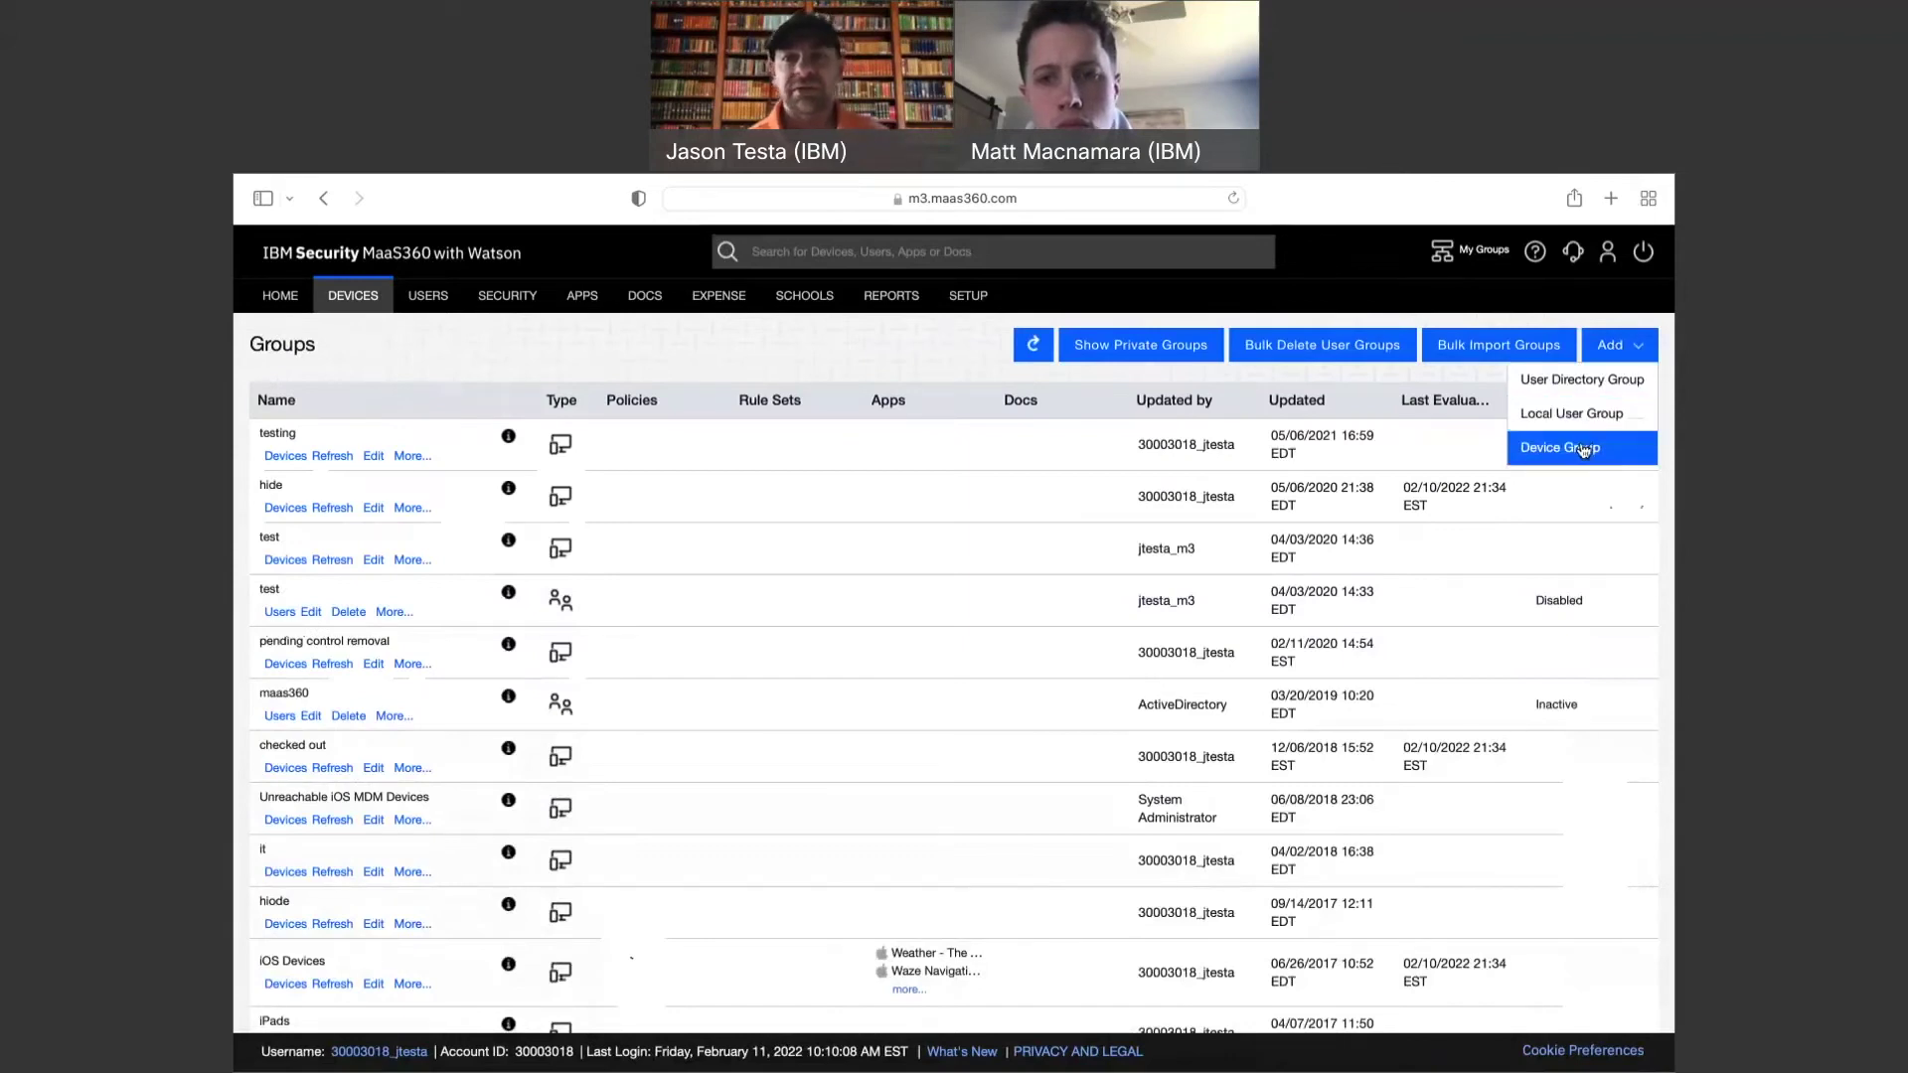
Start adding a device group and set its Last Reported criterion to More Than 7 Days Ago.
{"action": "left_click", "coordinate": [1584, 449]}
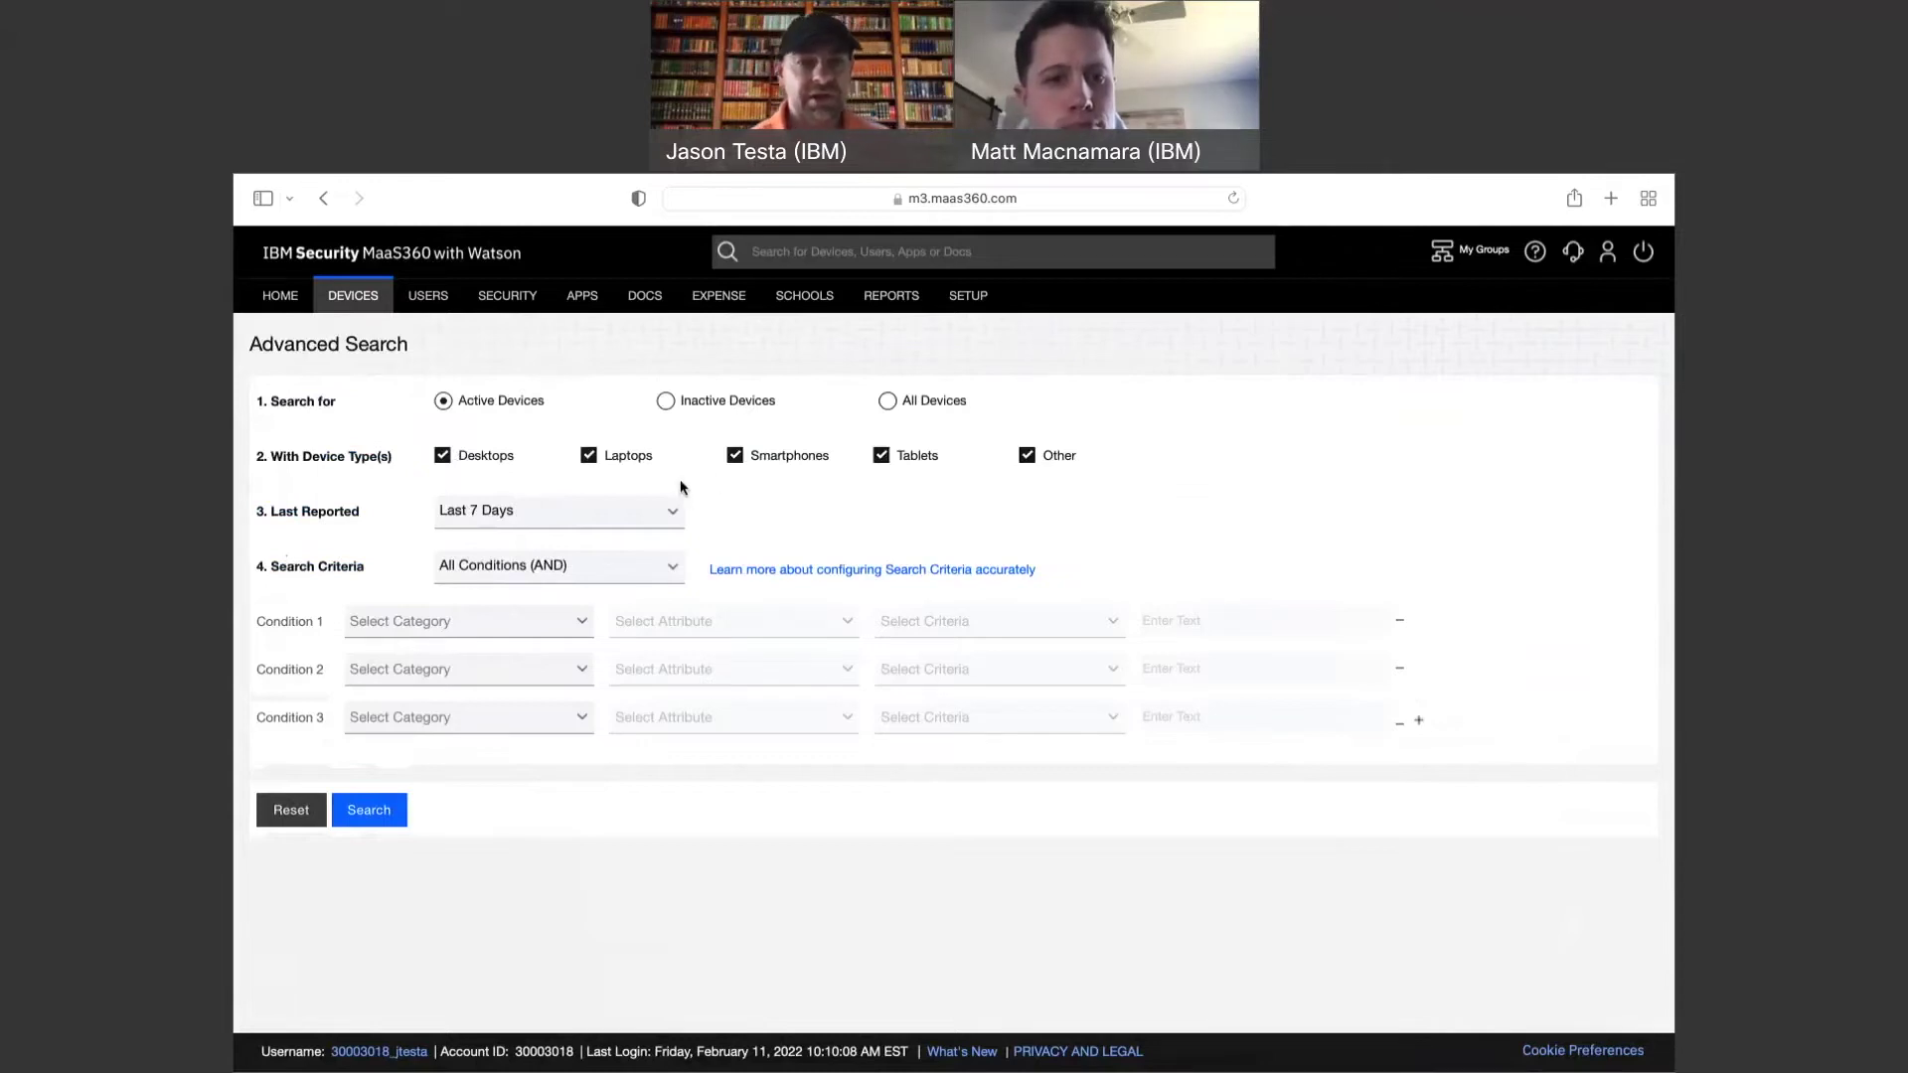
{"action": "left_click", "coordinate": [494, 515]}
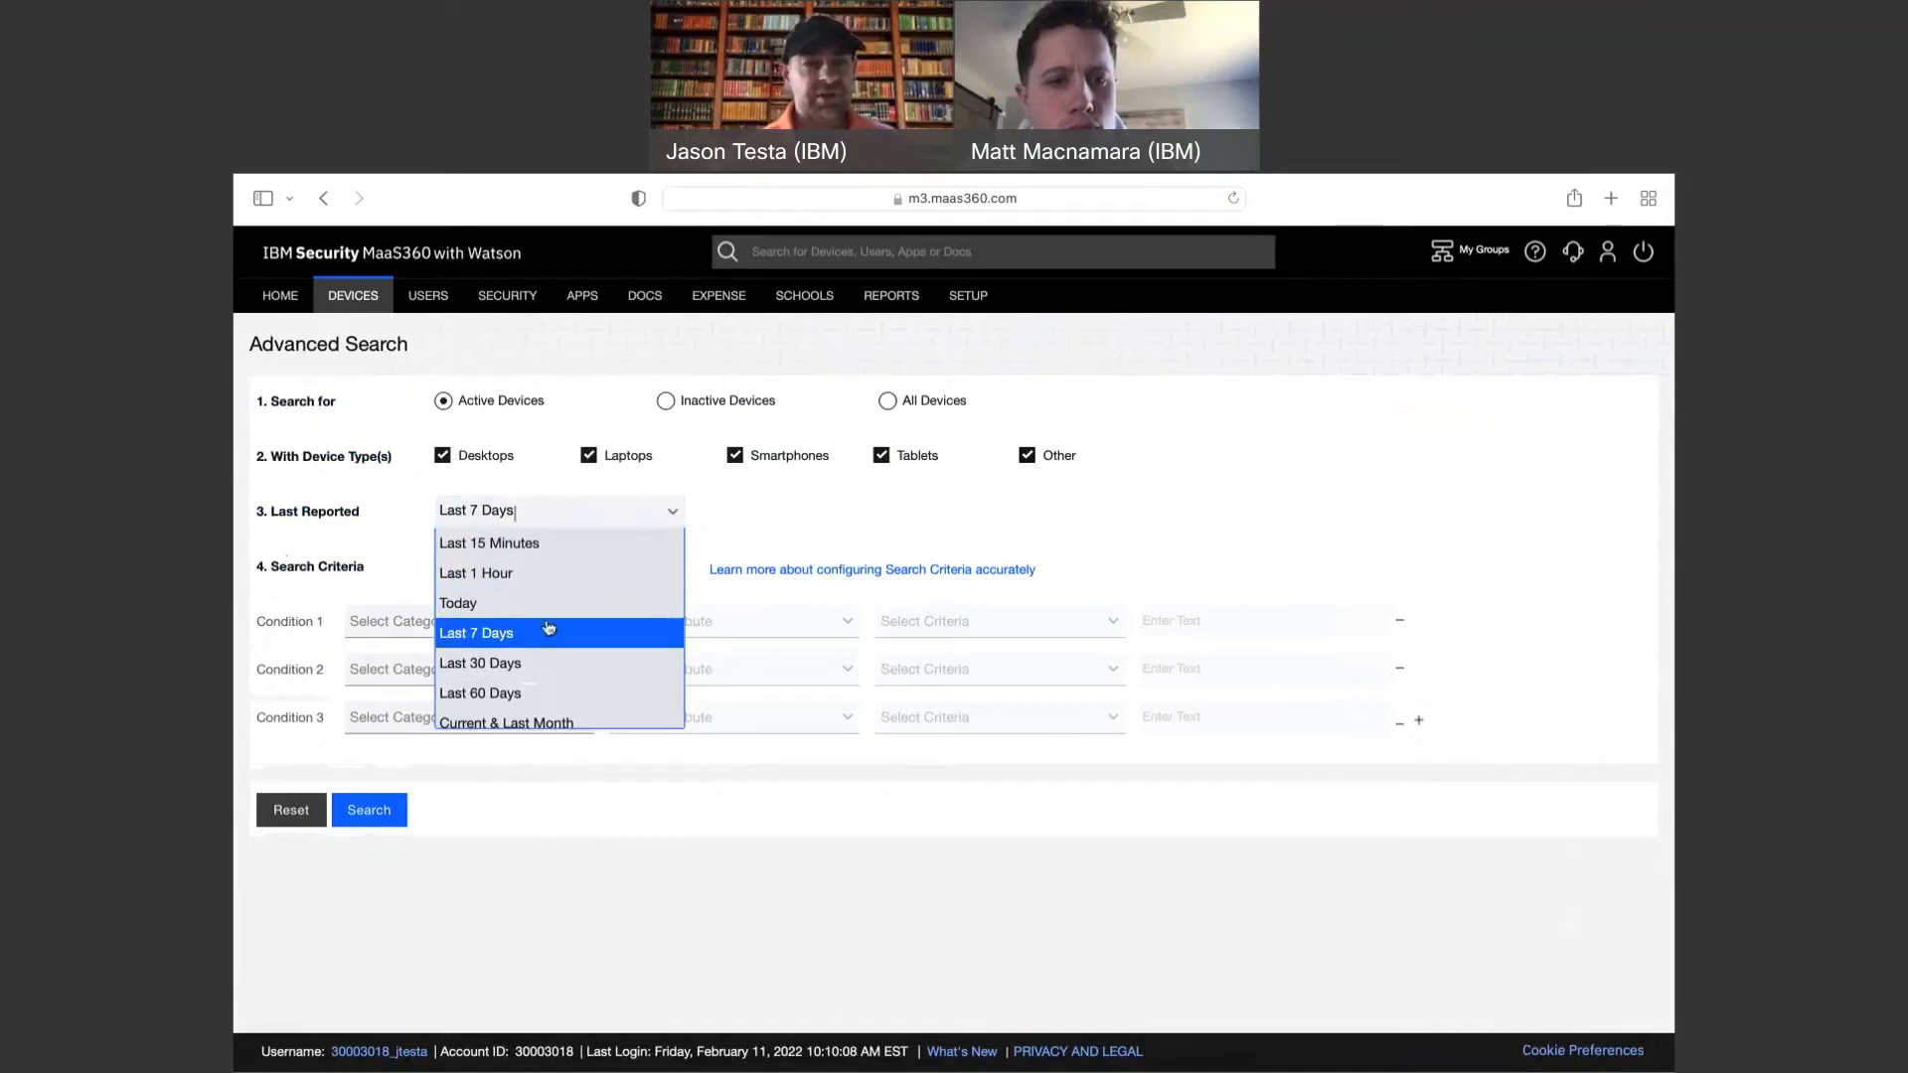
{"action": "scroll", "coordinate": [547, 624], "scroll_direction": "down", "scroll_amount": 5}
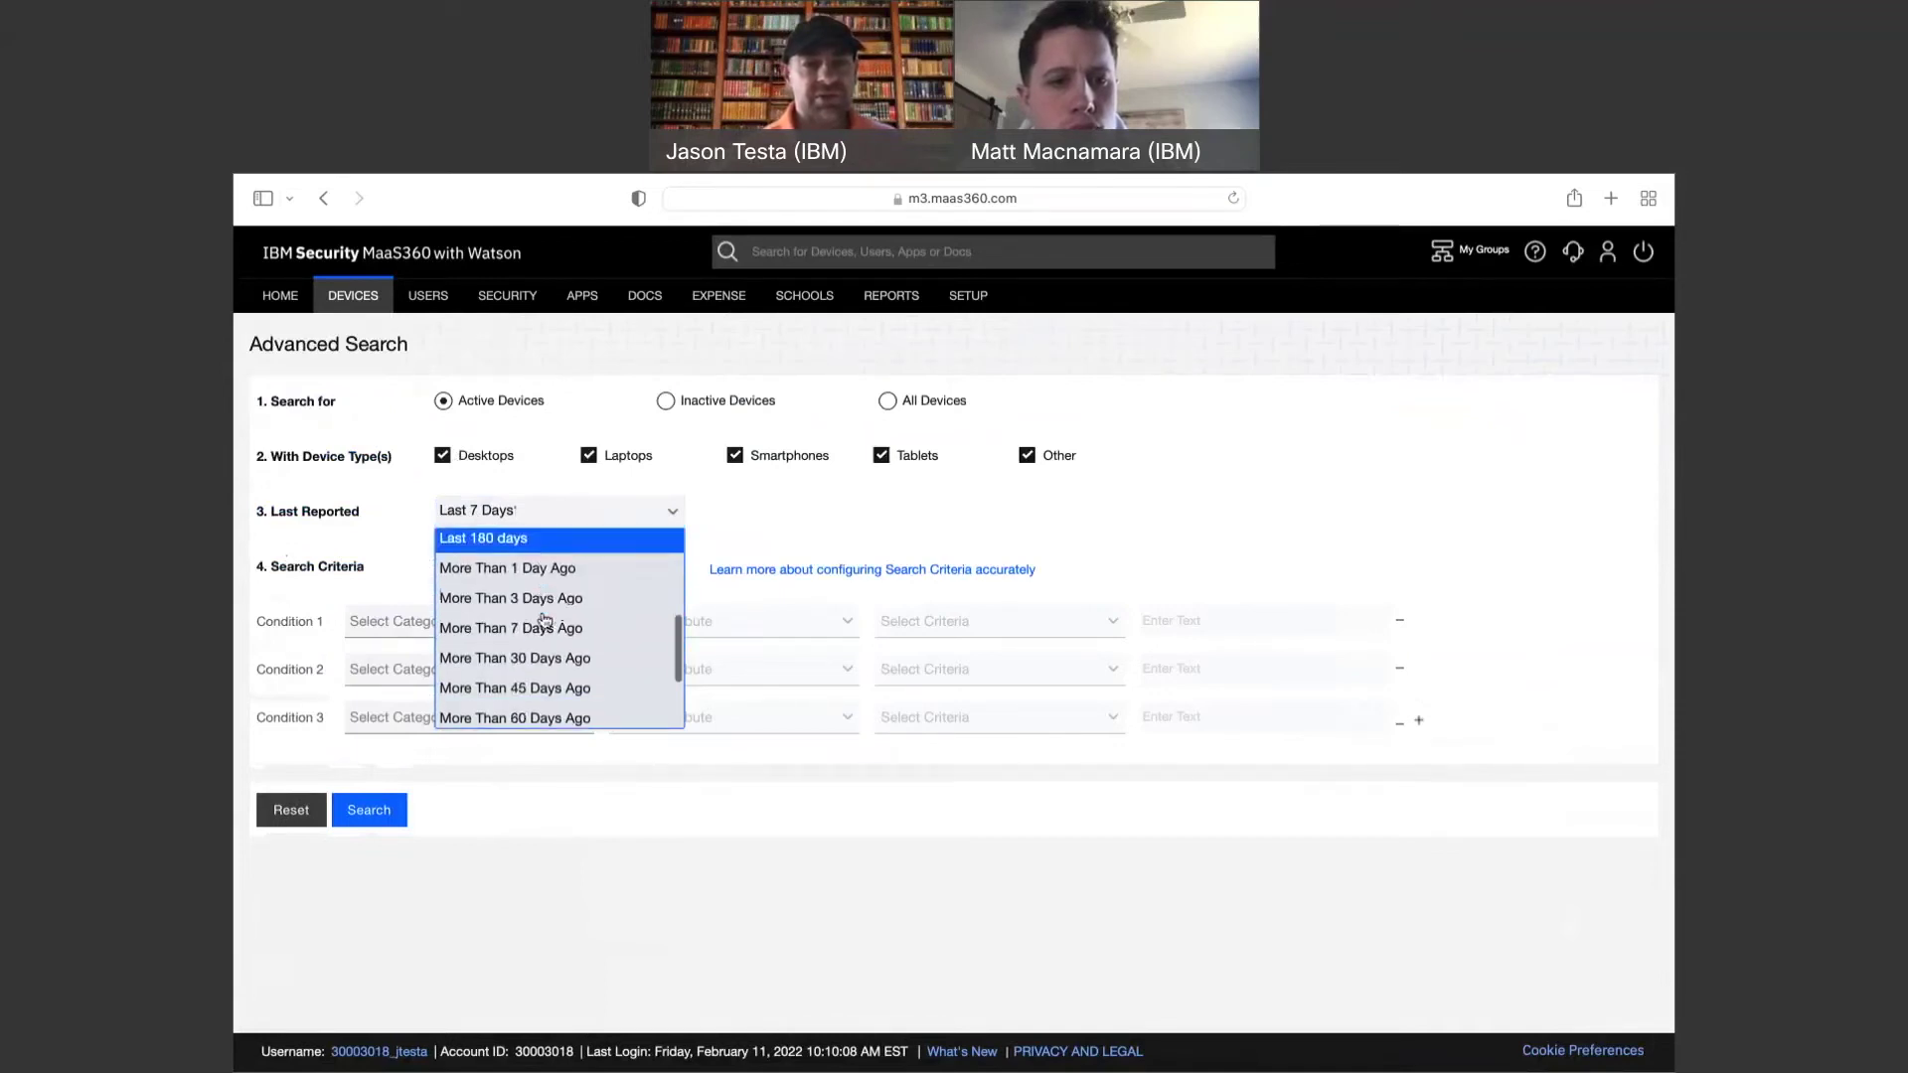
{"action": "scroll", "coordinate": [545, 619], "scroll_direction": "down", "scroll_amount": 2}
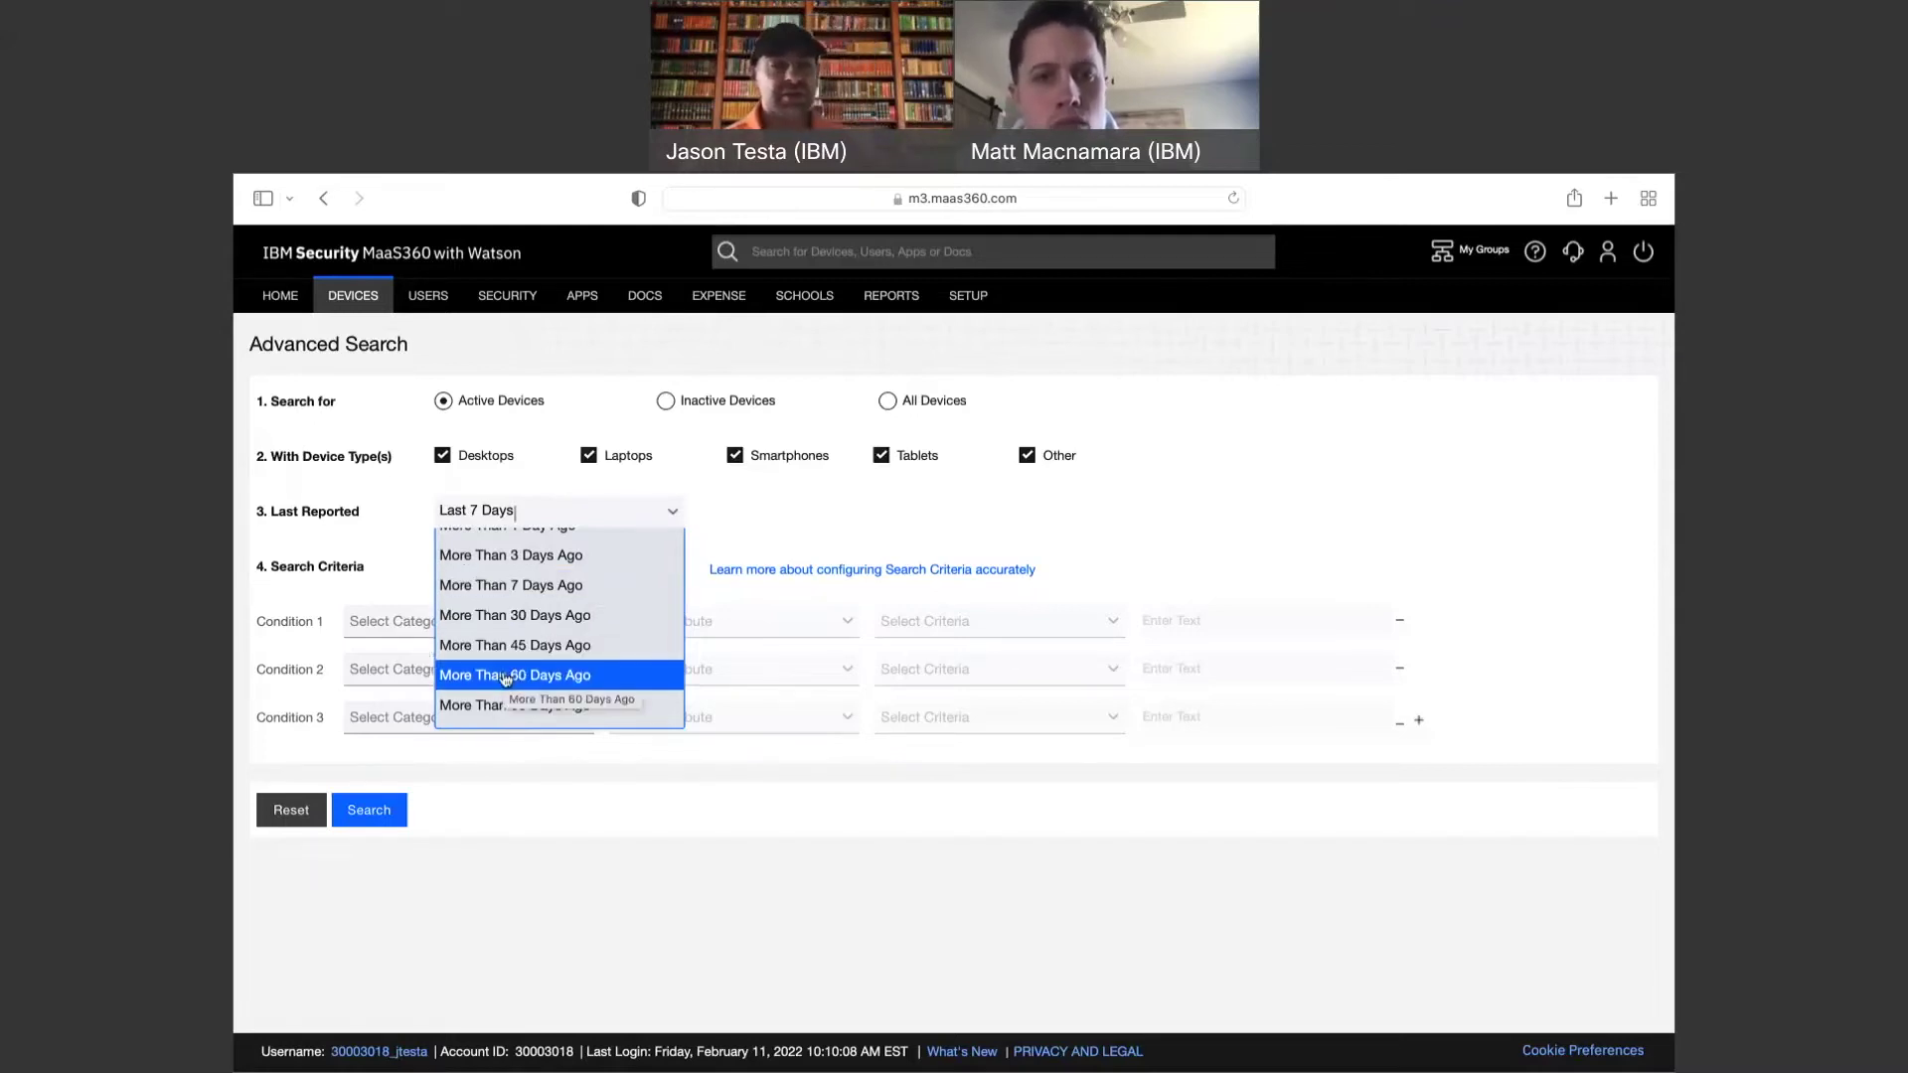
{"action": "scroll", "coordinate": [503, 683], "scroll_direction": "down", "scroll_amount": 2}
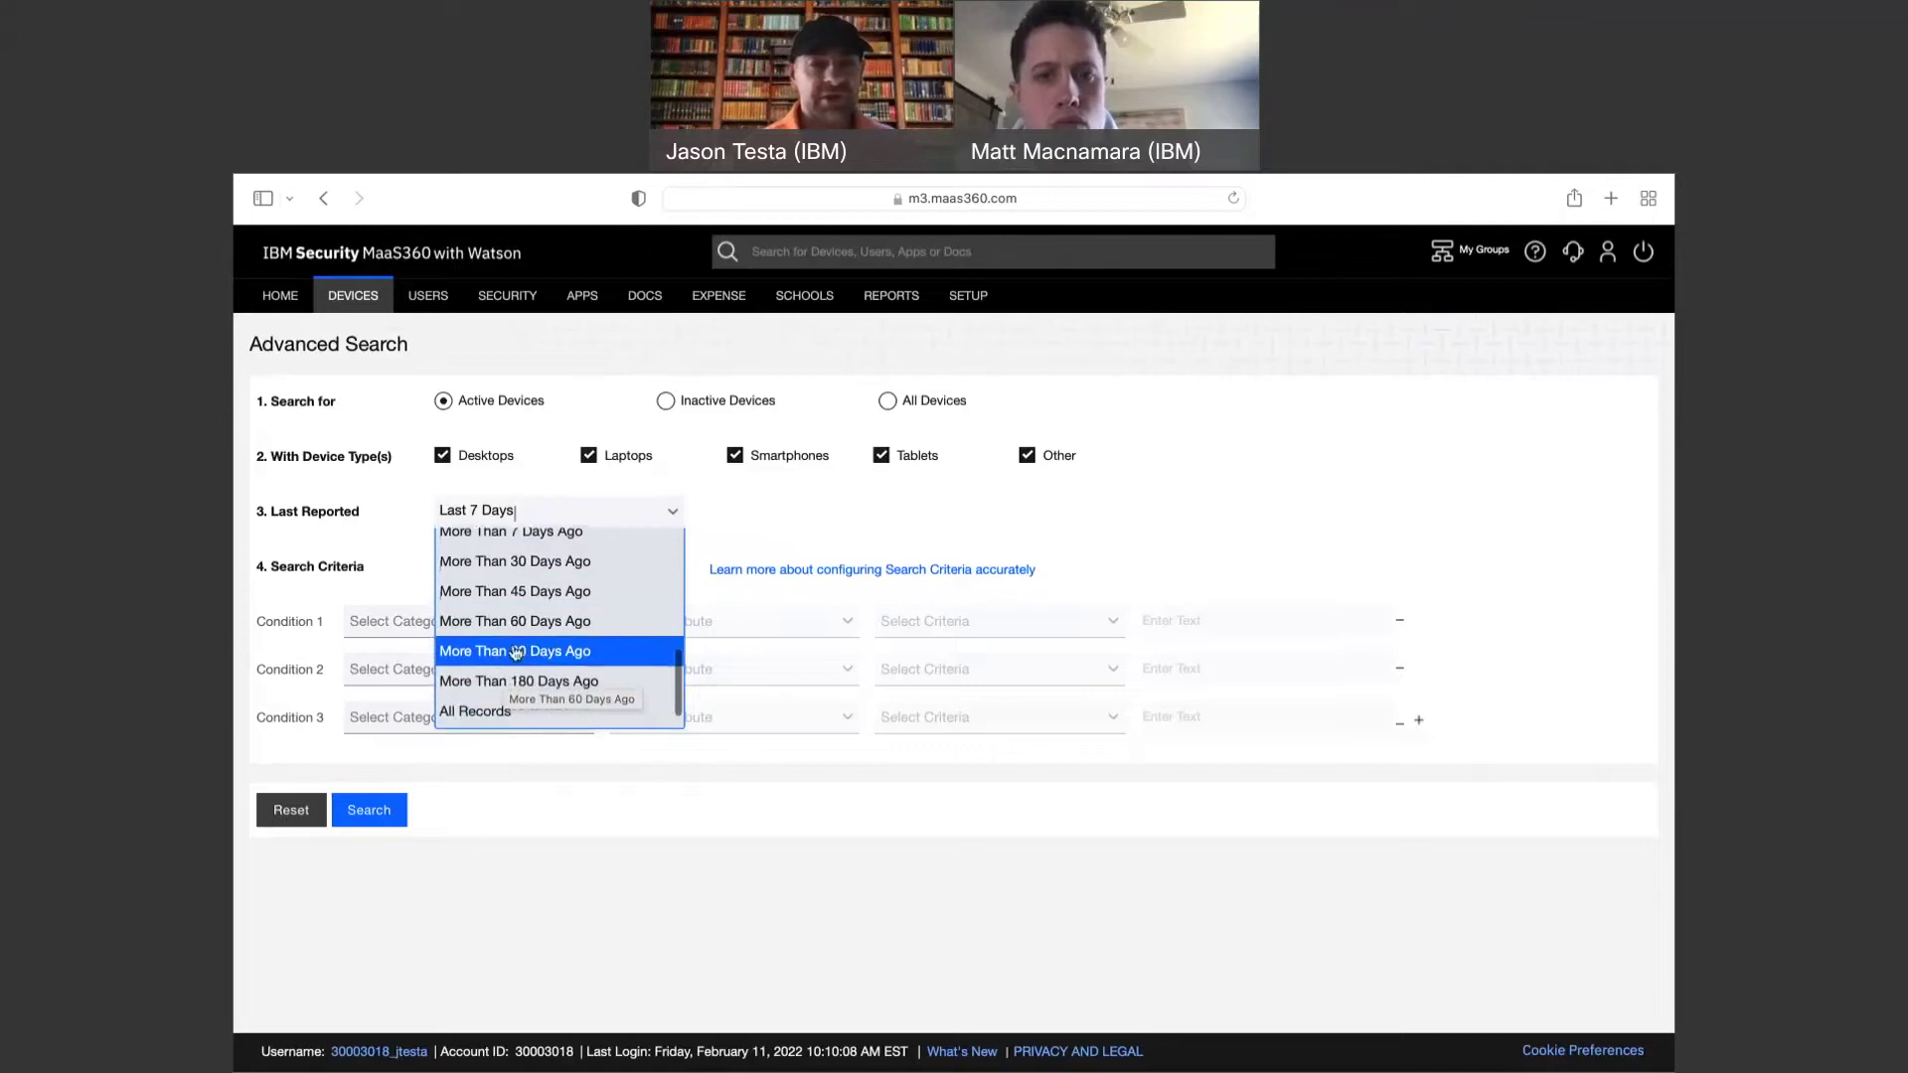
{"action": "scroll", "coordinate": [516, 656], "scroll_direction": "up", "scroll_amount": 1}
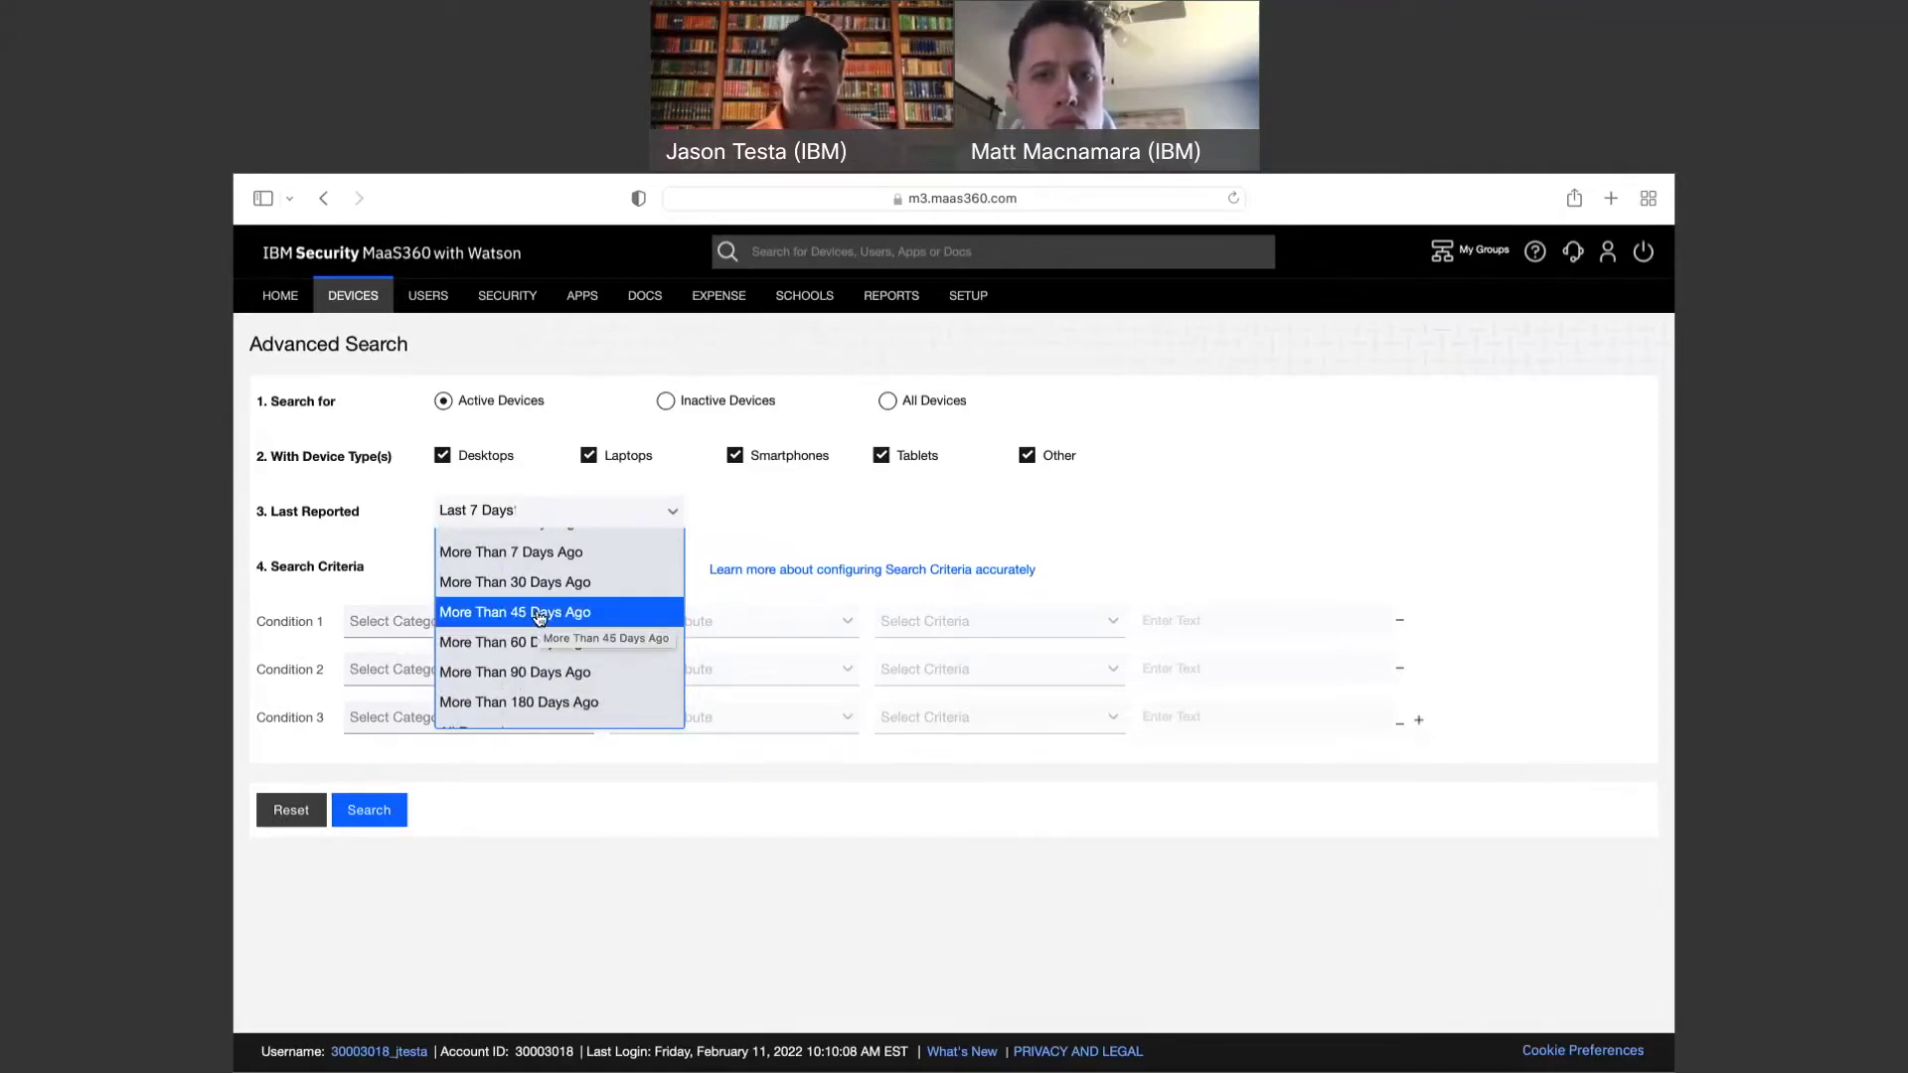
{"action": "scroll", "coordinate": [538, 618], "scroll_direction": "up", "scroll_amount": 2}
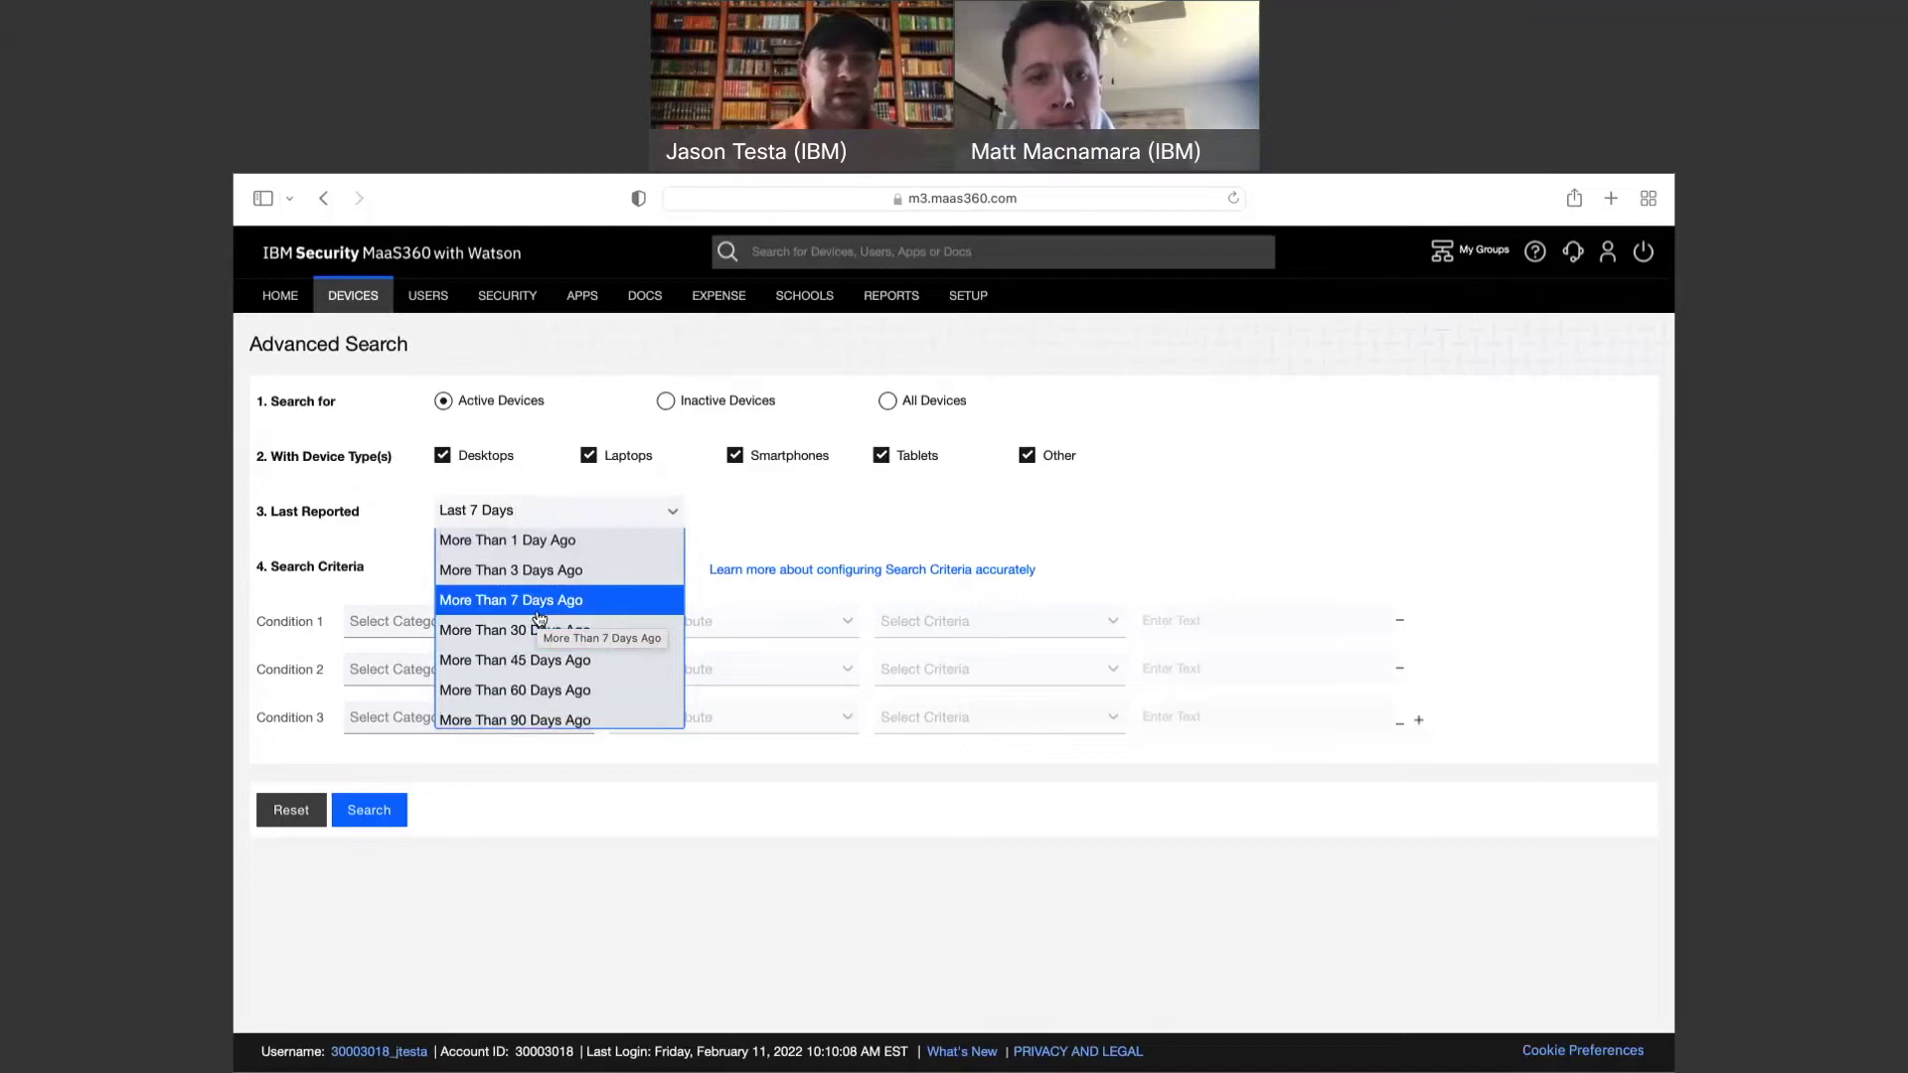
{"action": "scroll", "coordinate": [539, 618], "scroll_direction": "up", "scroll_amount": 1}
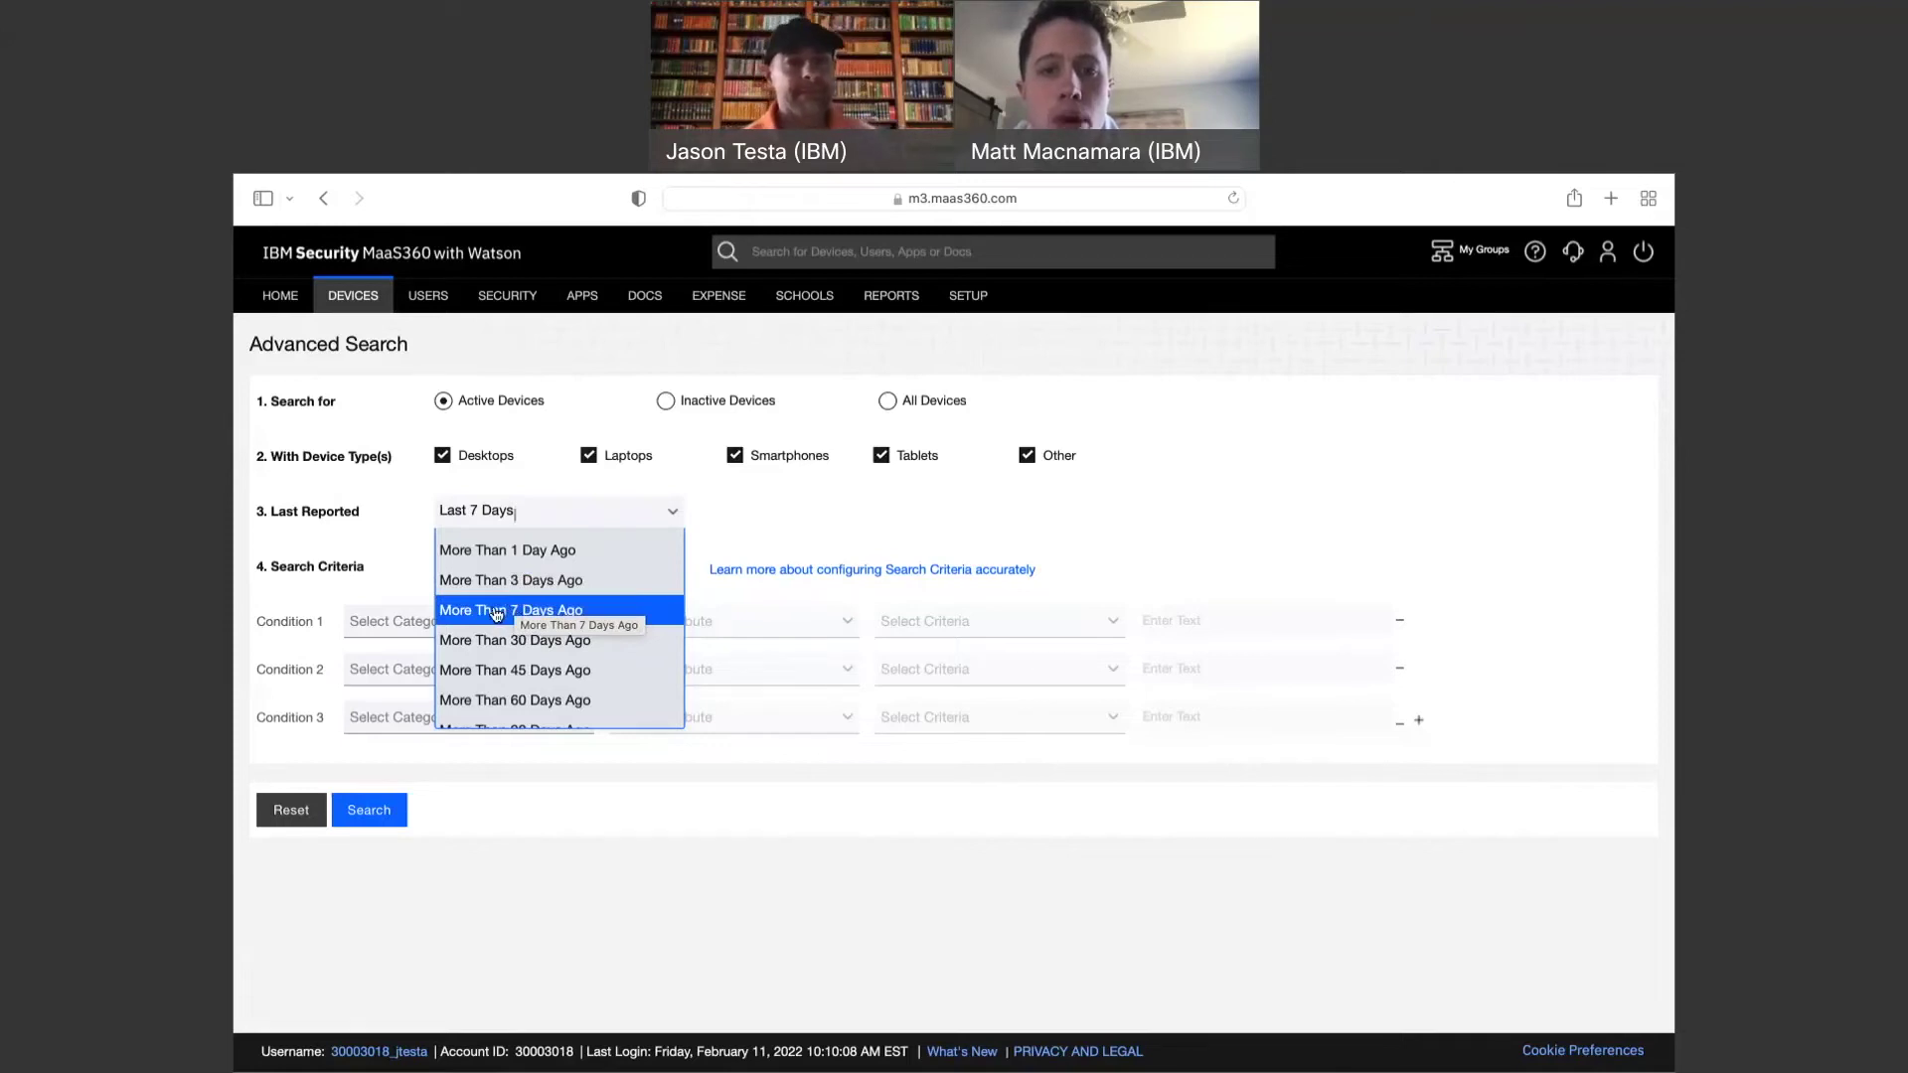
{"action": "left_click", "coordinate": [496, 610]}
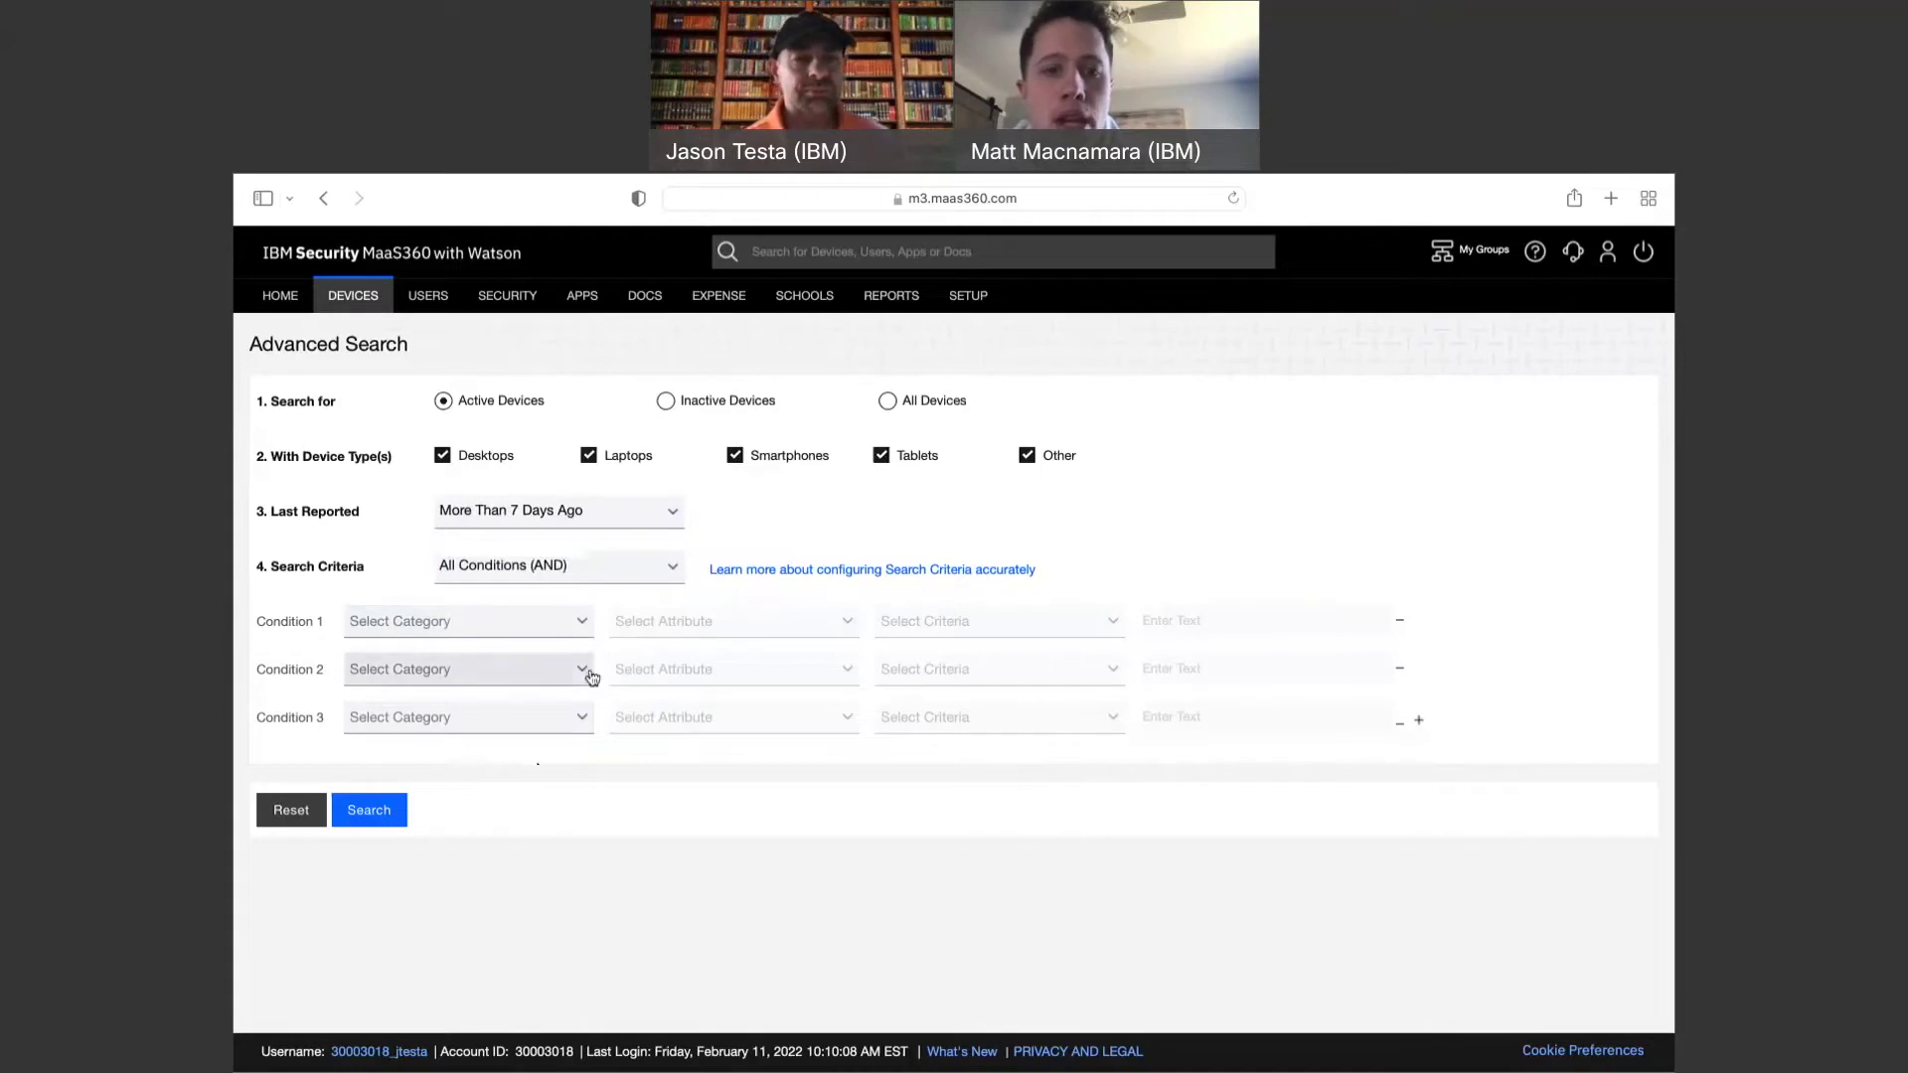
Set the first search condition to Hardware Inventory, Managed Status, Equal To, Enrolled.
{"action": "left_click", "coordinate": [584, 621]}
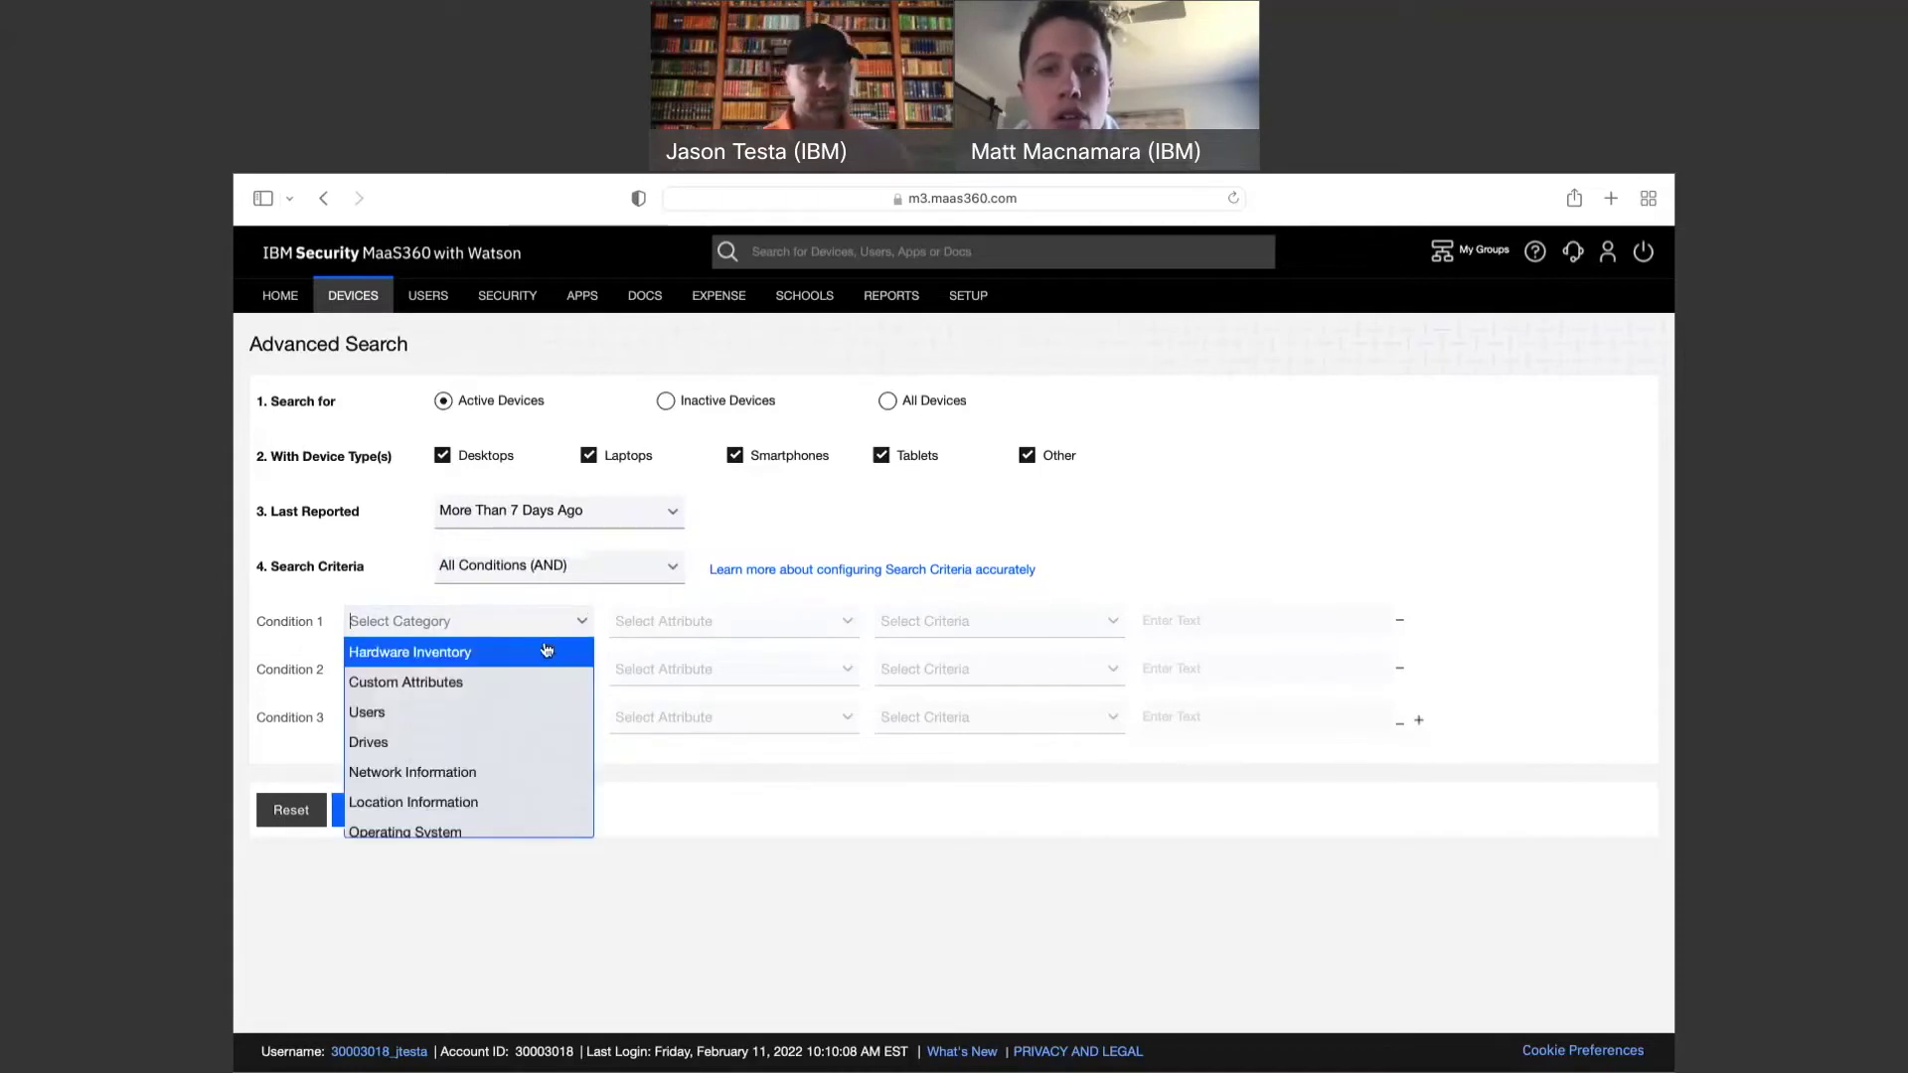
{"action": "left_click", "coordinate": [547, 649]}
{"action": "left_click", "coordinate": [698, 619]}
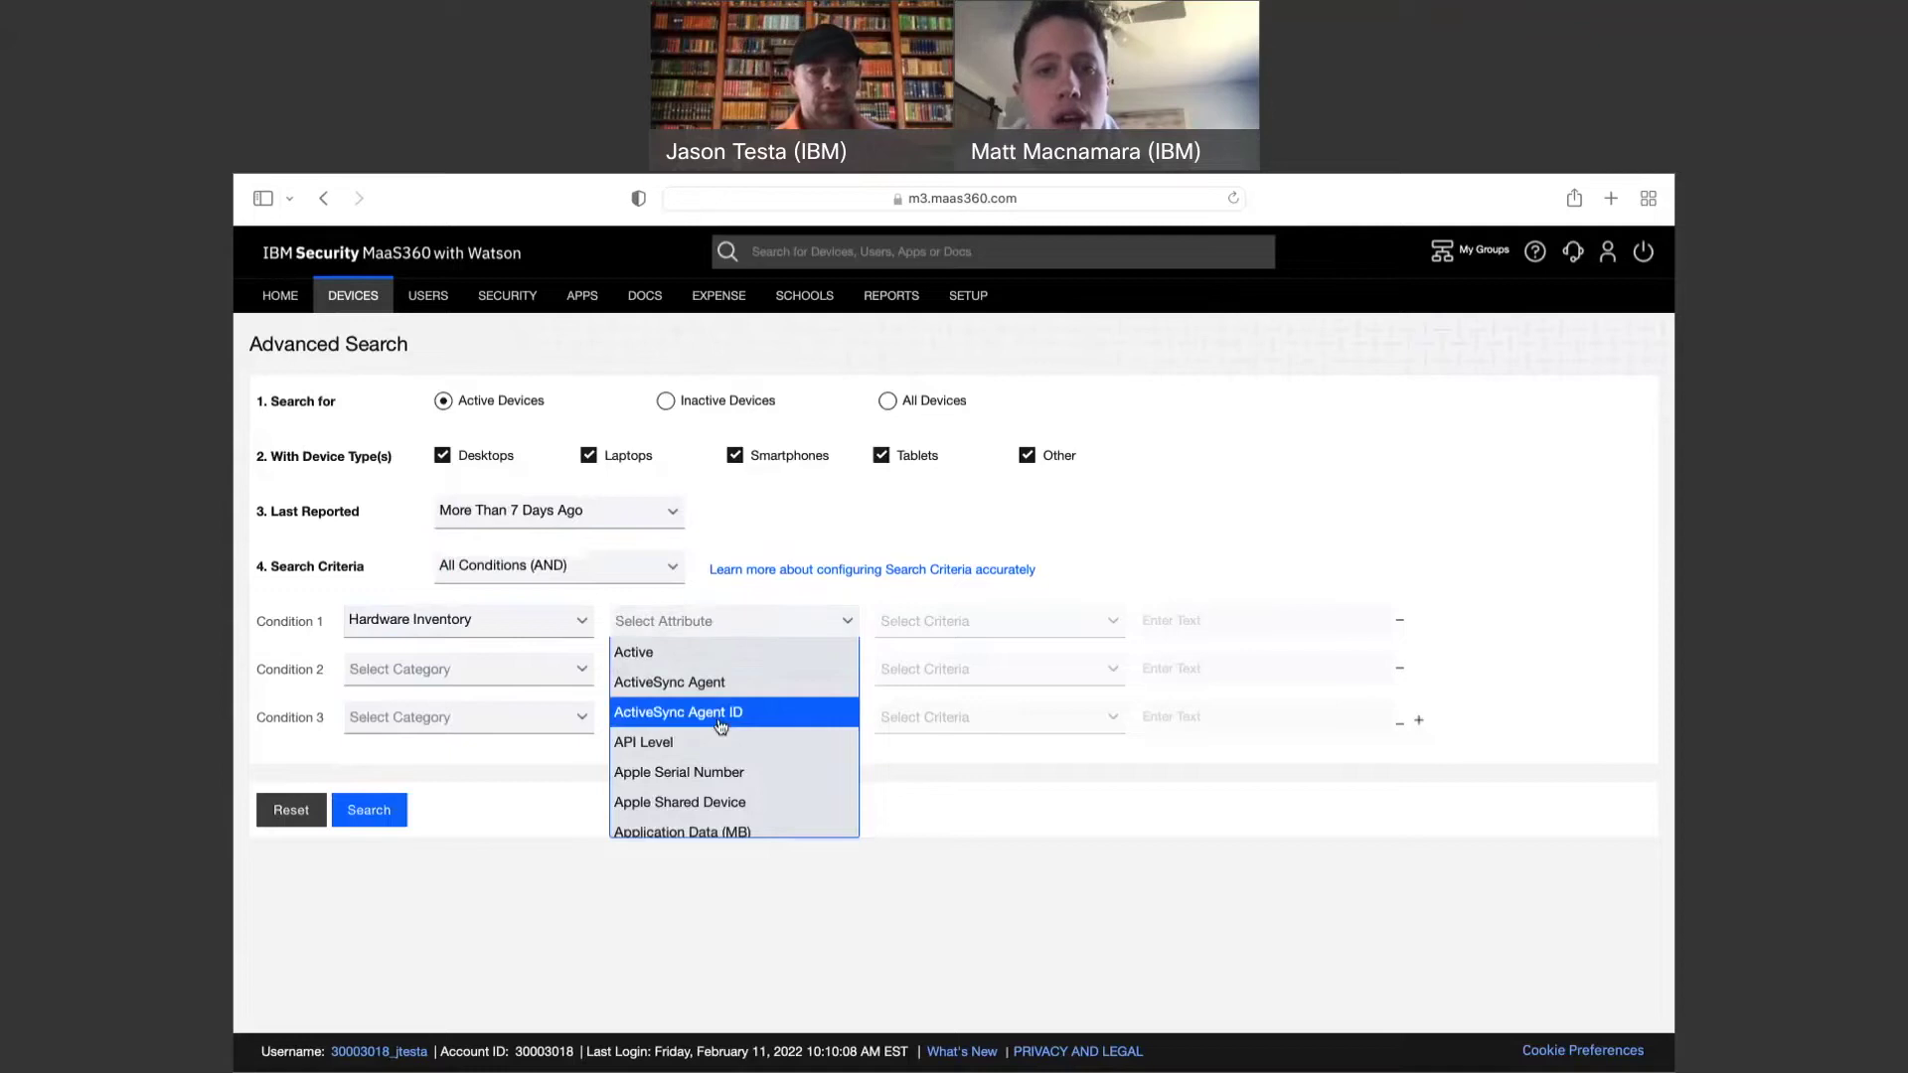
{"action": "scroll", "coordinate": [720, 725], "scroll_direction": "down", "scroll_amount": 2}
{"action": "scroll", "coordinate": [720, 725], "scroll_direction": "down", "scroll_amount": 5}
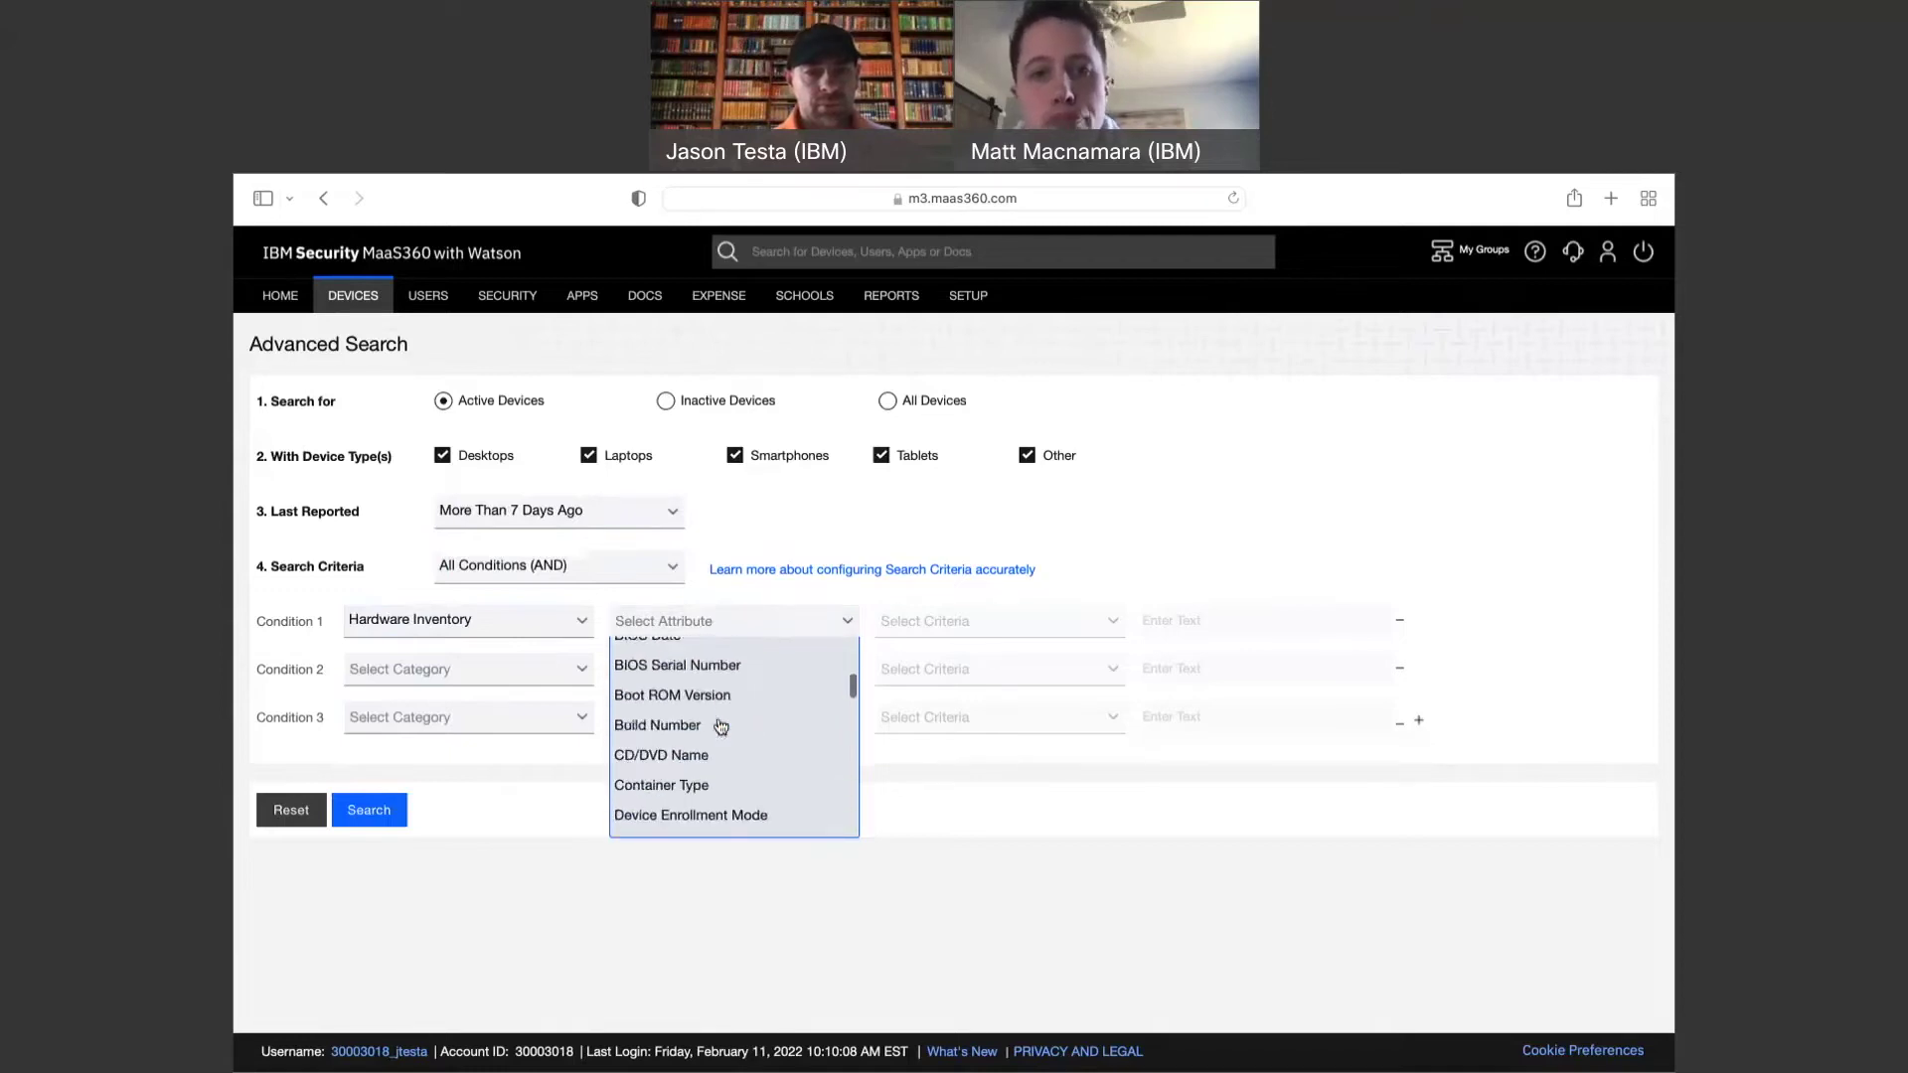
{"action": "scroll", "coordinate": [720, 725], "scroll_direction": "down", "scroll_amount": 5}
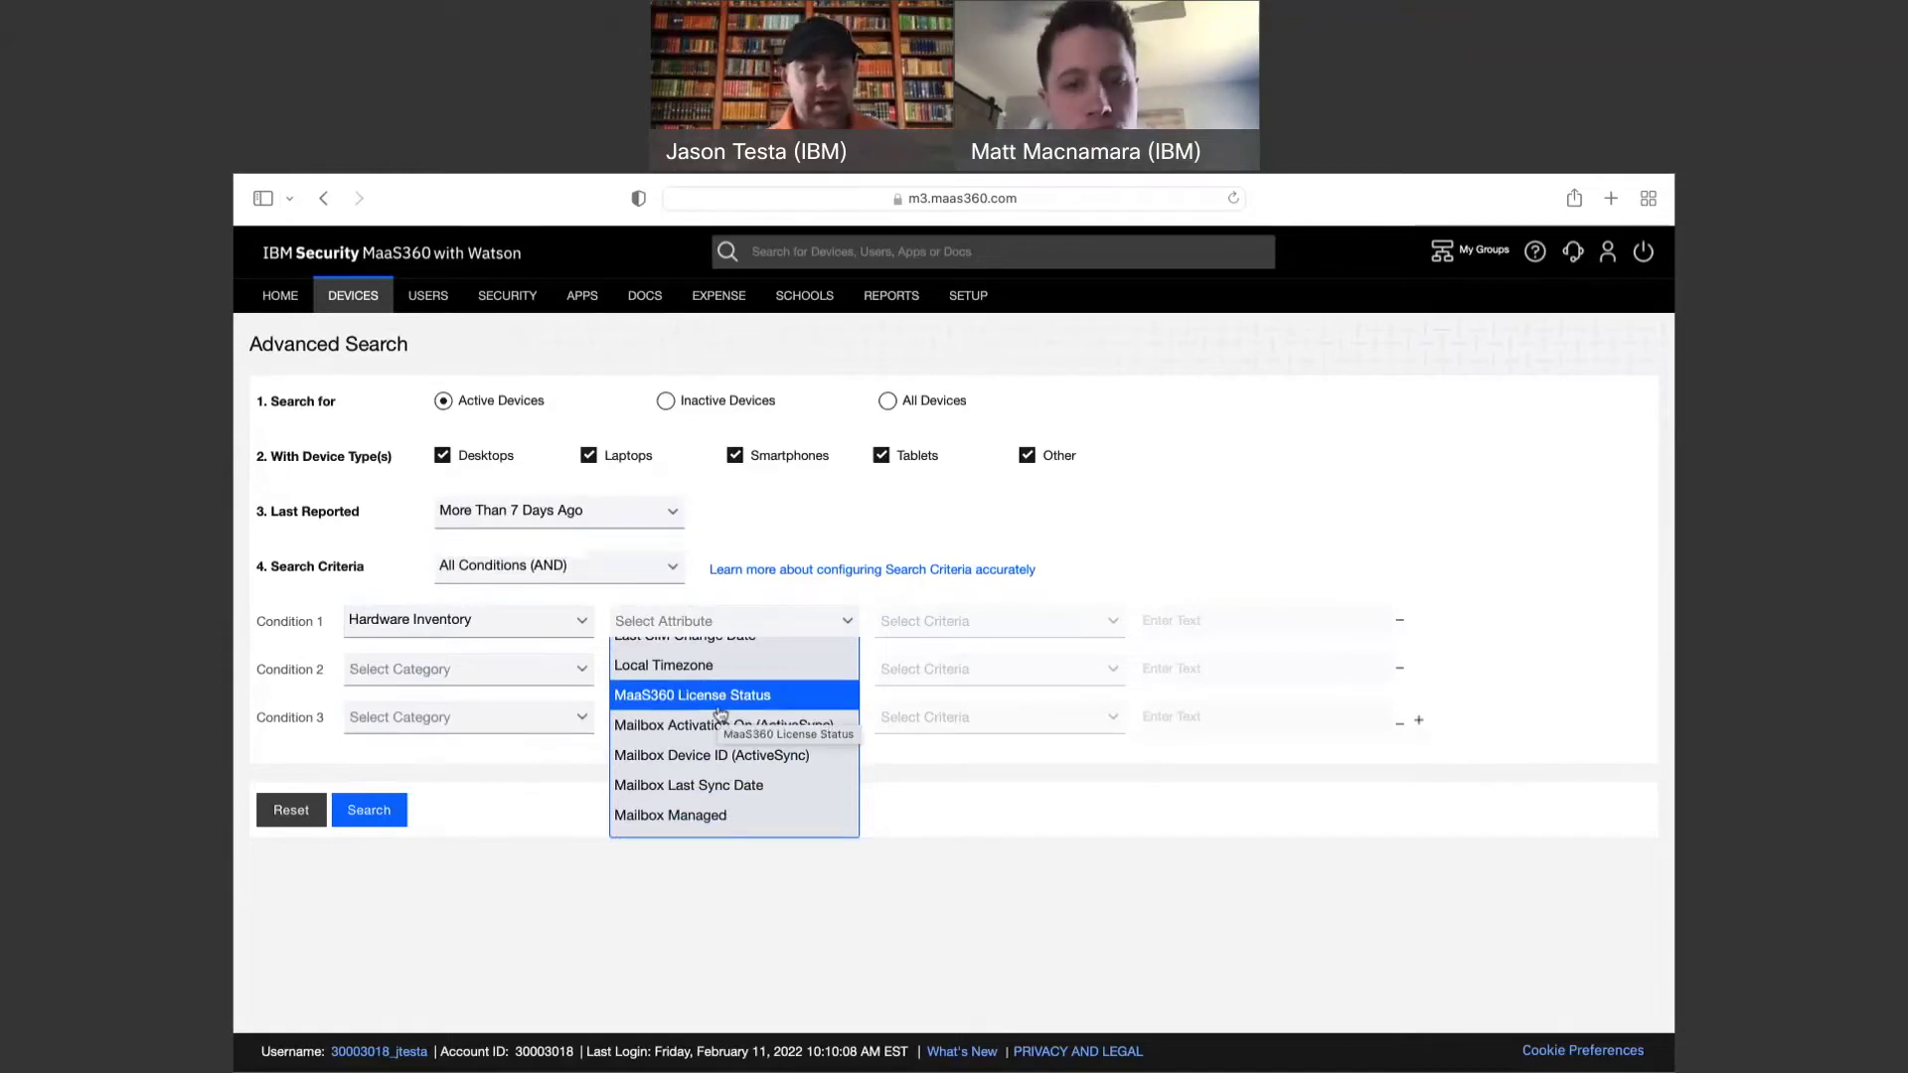
{"action": "scroll", "coordinate": [717, 765], "scroll_direction": "up", "scroll_amount": 1}
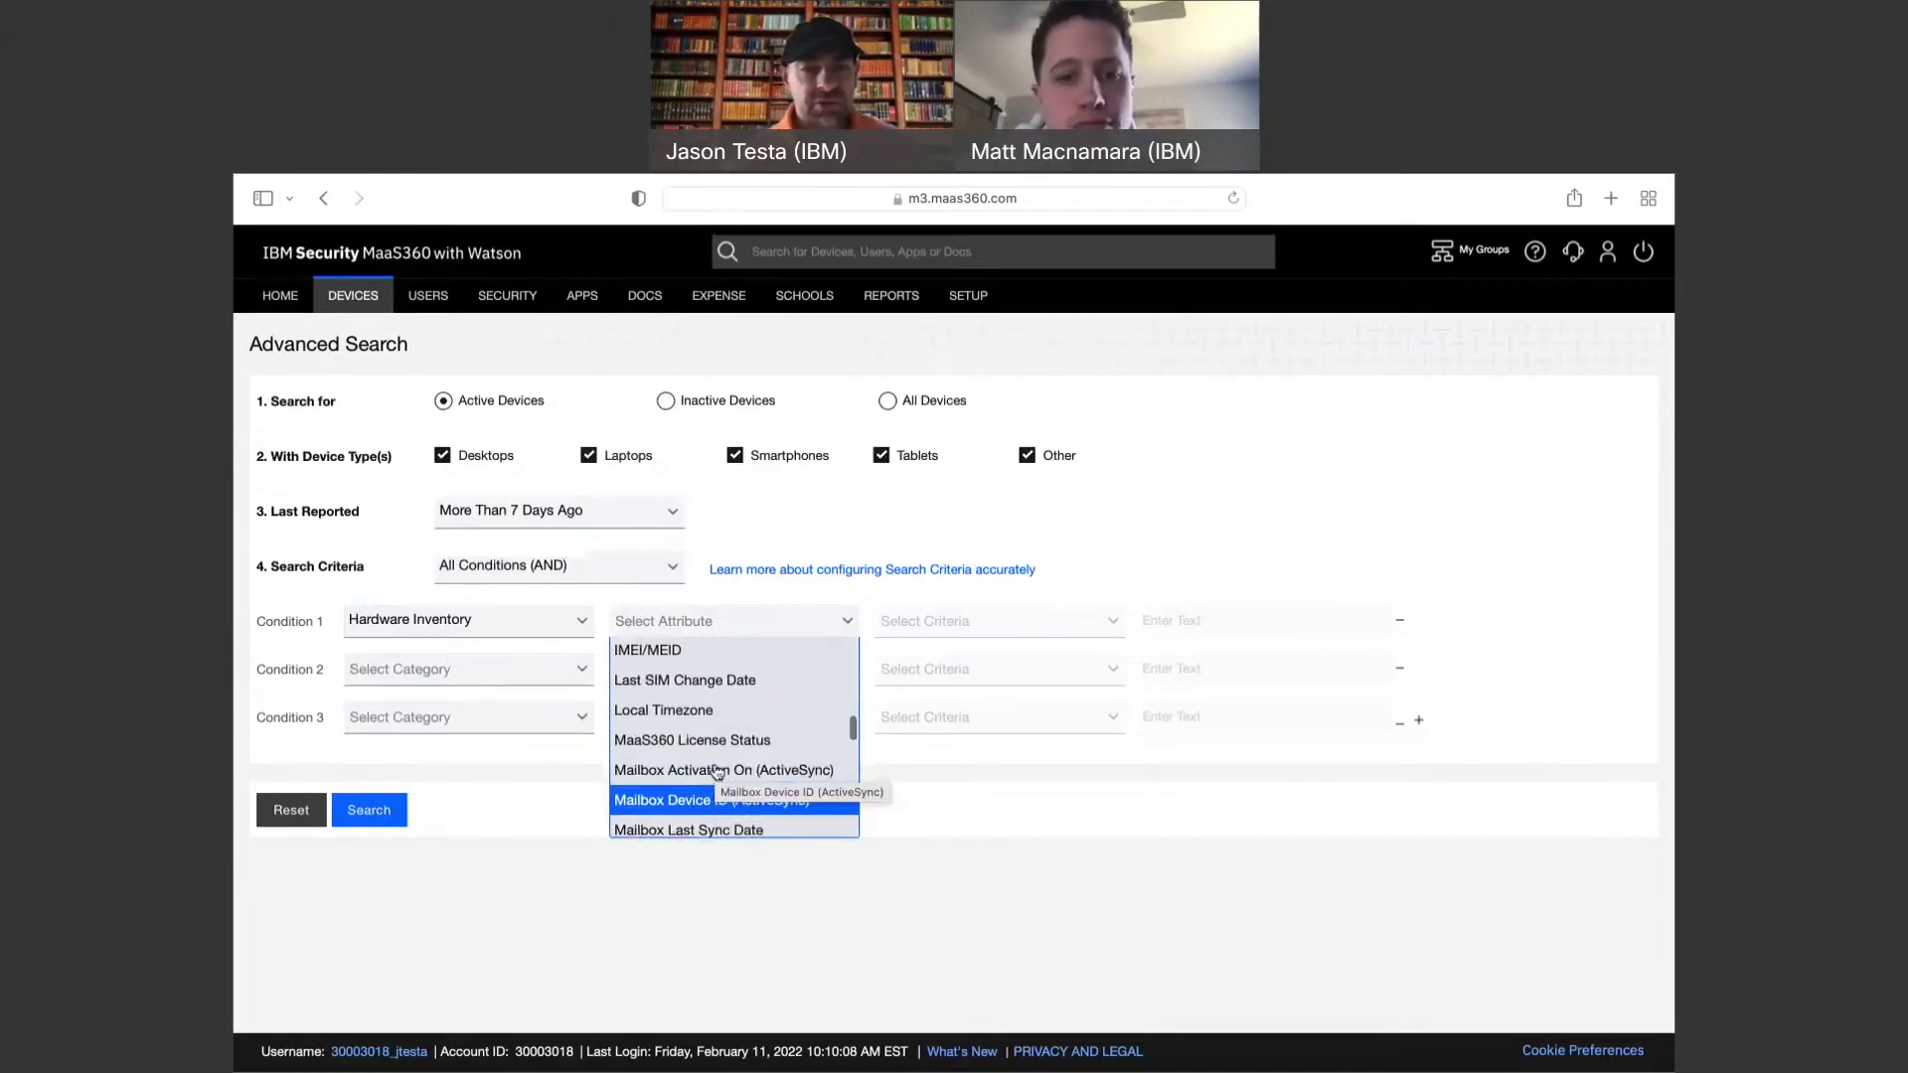
{"action": "scroll", "coordinate": [717, 771], "scroll_direction": "down", "scroll_amount": 2}
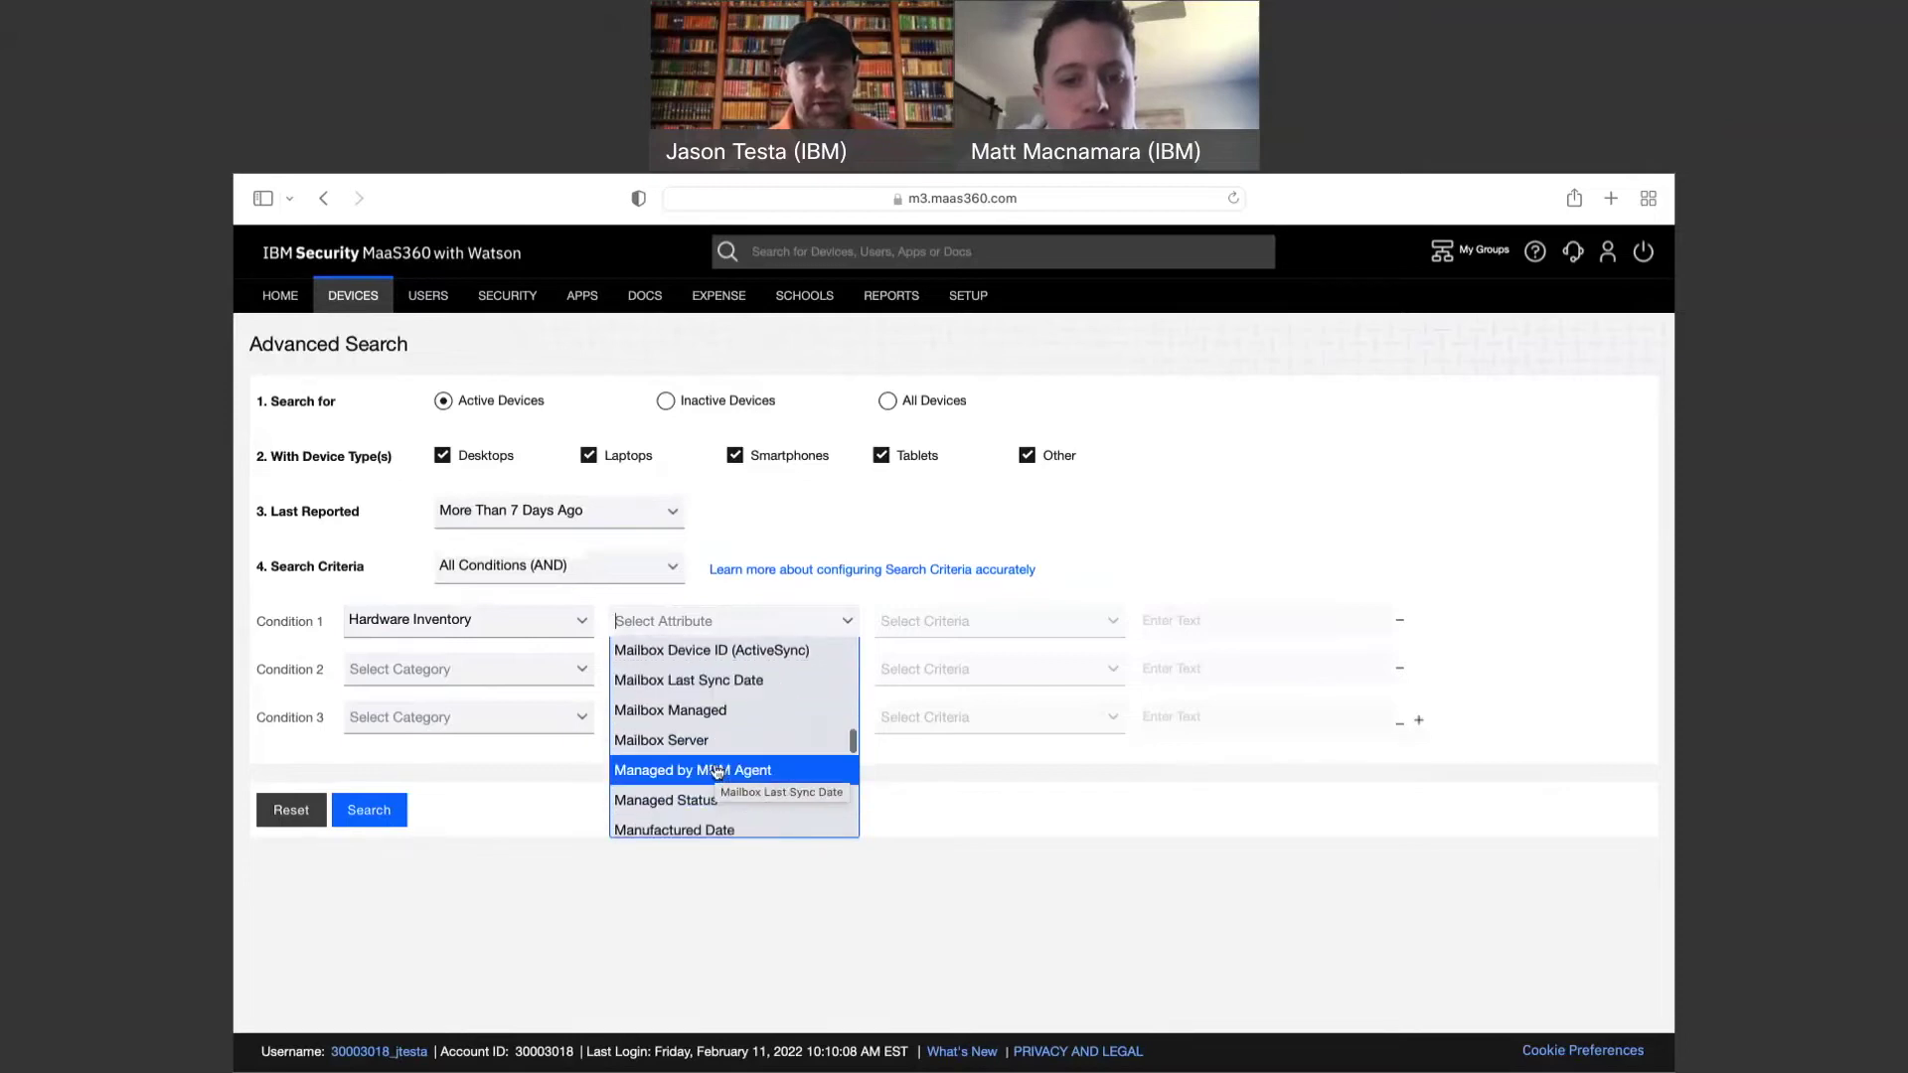
{"action": "left_click", "coordinate": [712, 801]}
{"action": "left_click", "coordinate": [934, 621]}
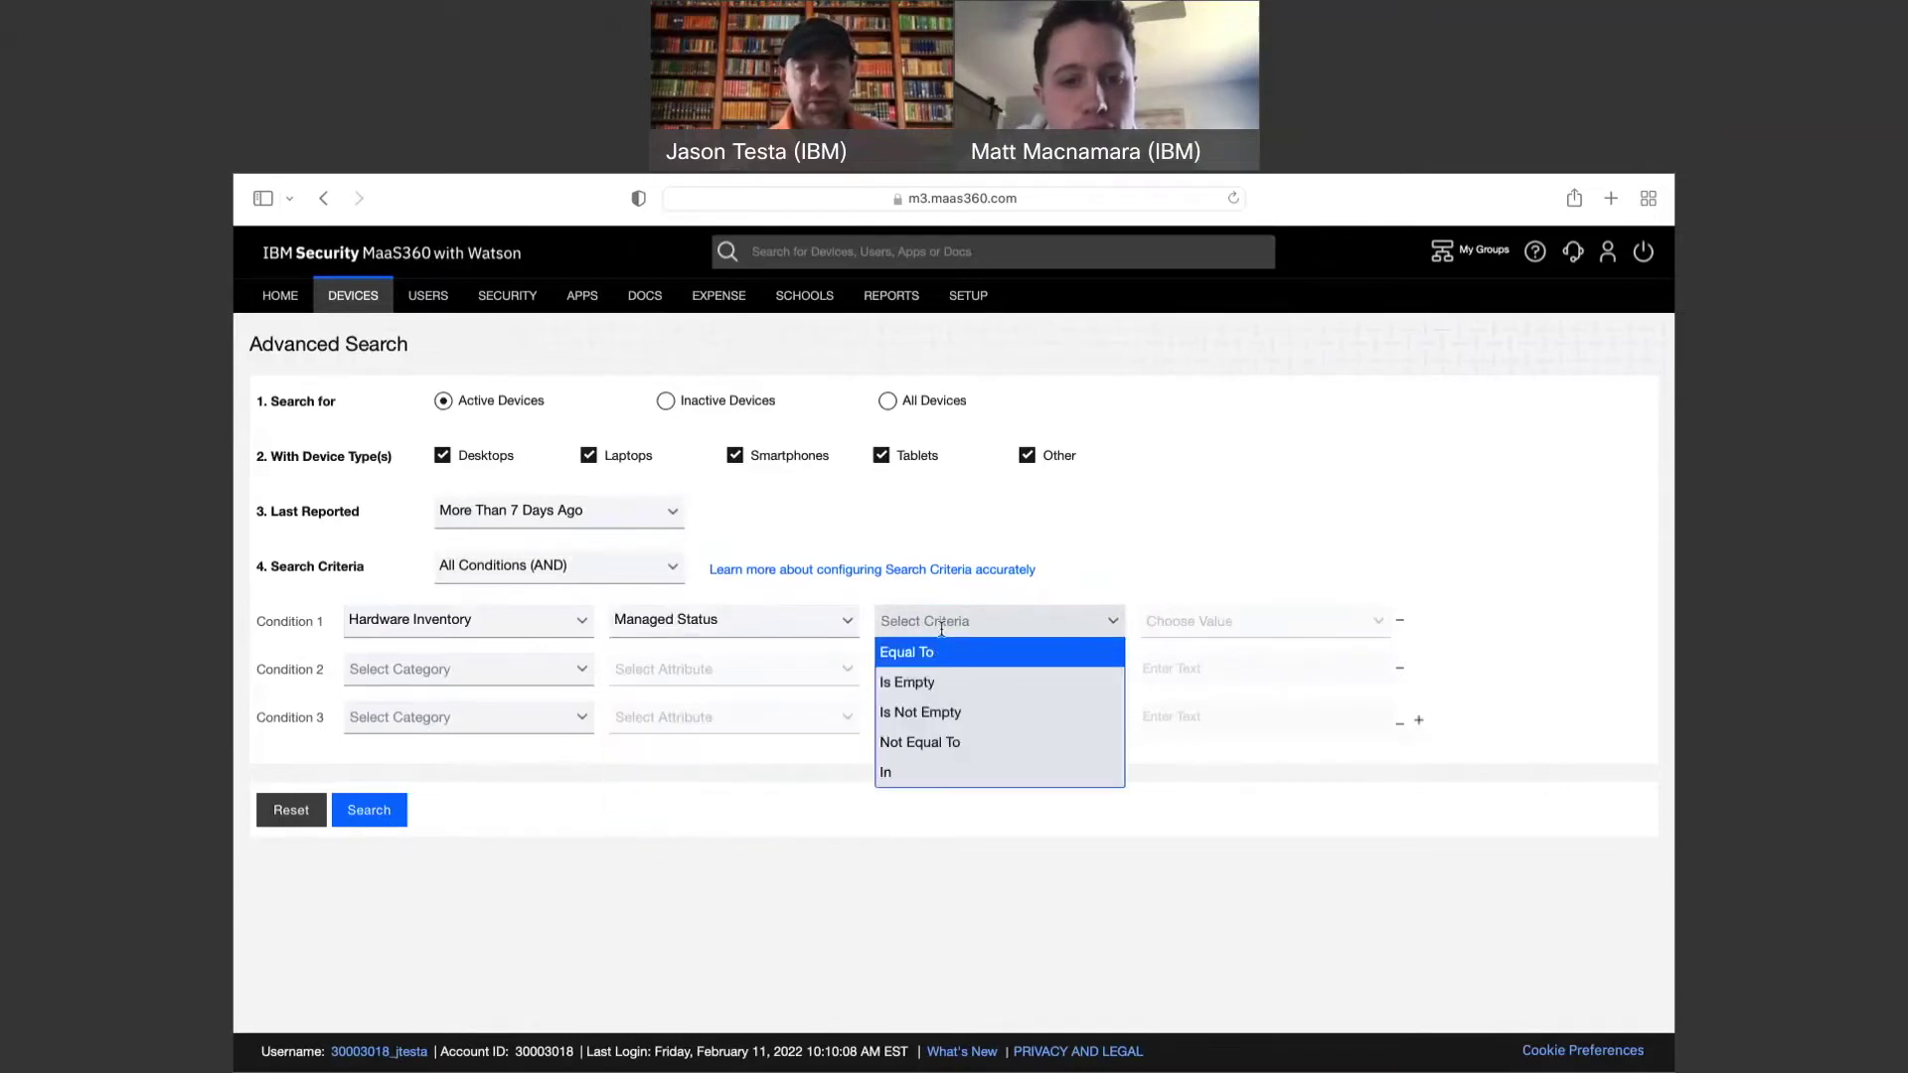
{"action": "left_click", "coordinate": [934, 652]}
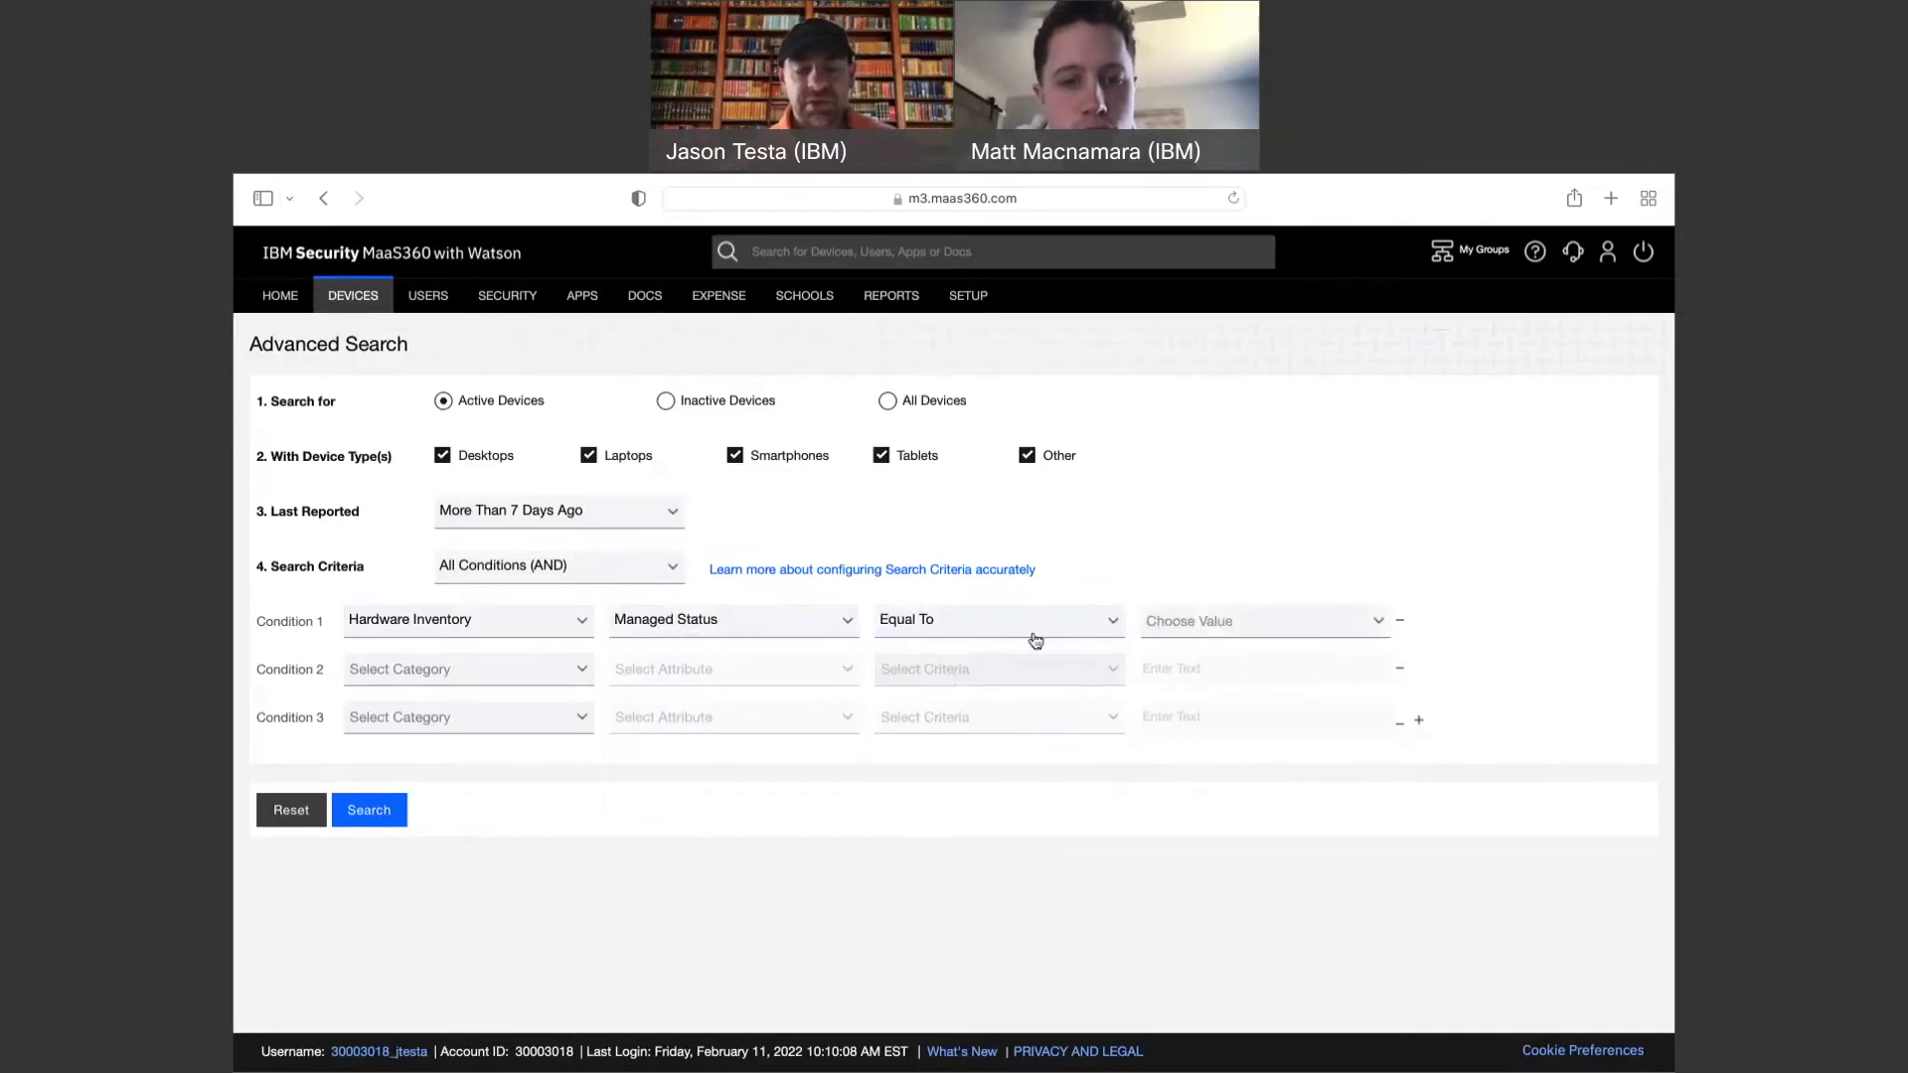
{"action": "left_click", "coordinate": [1183, 619]}
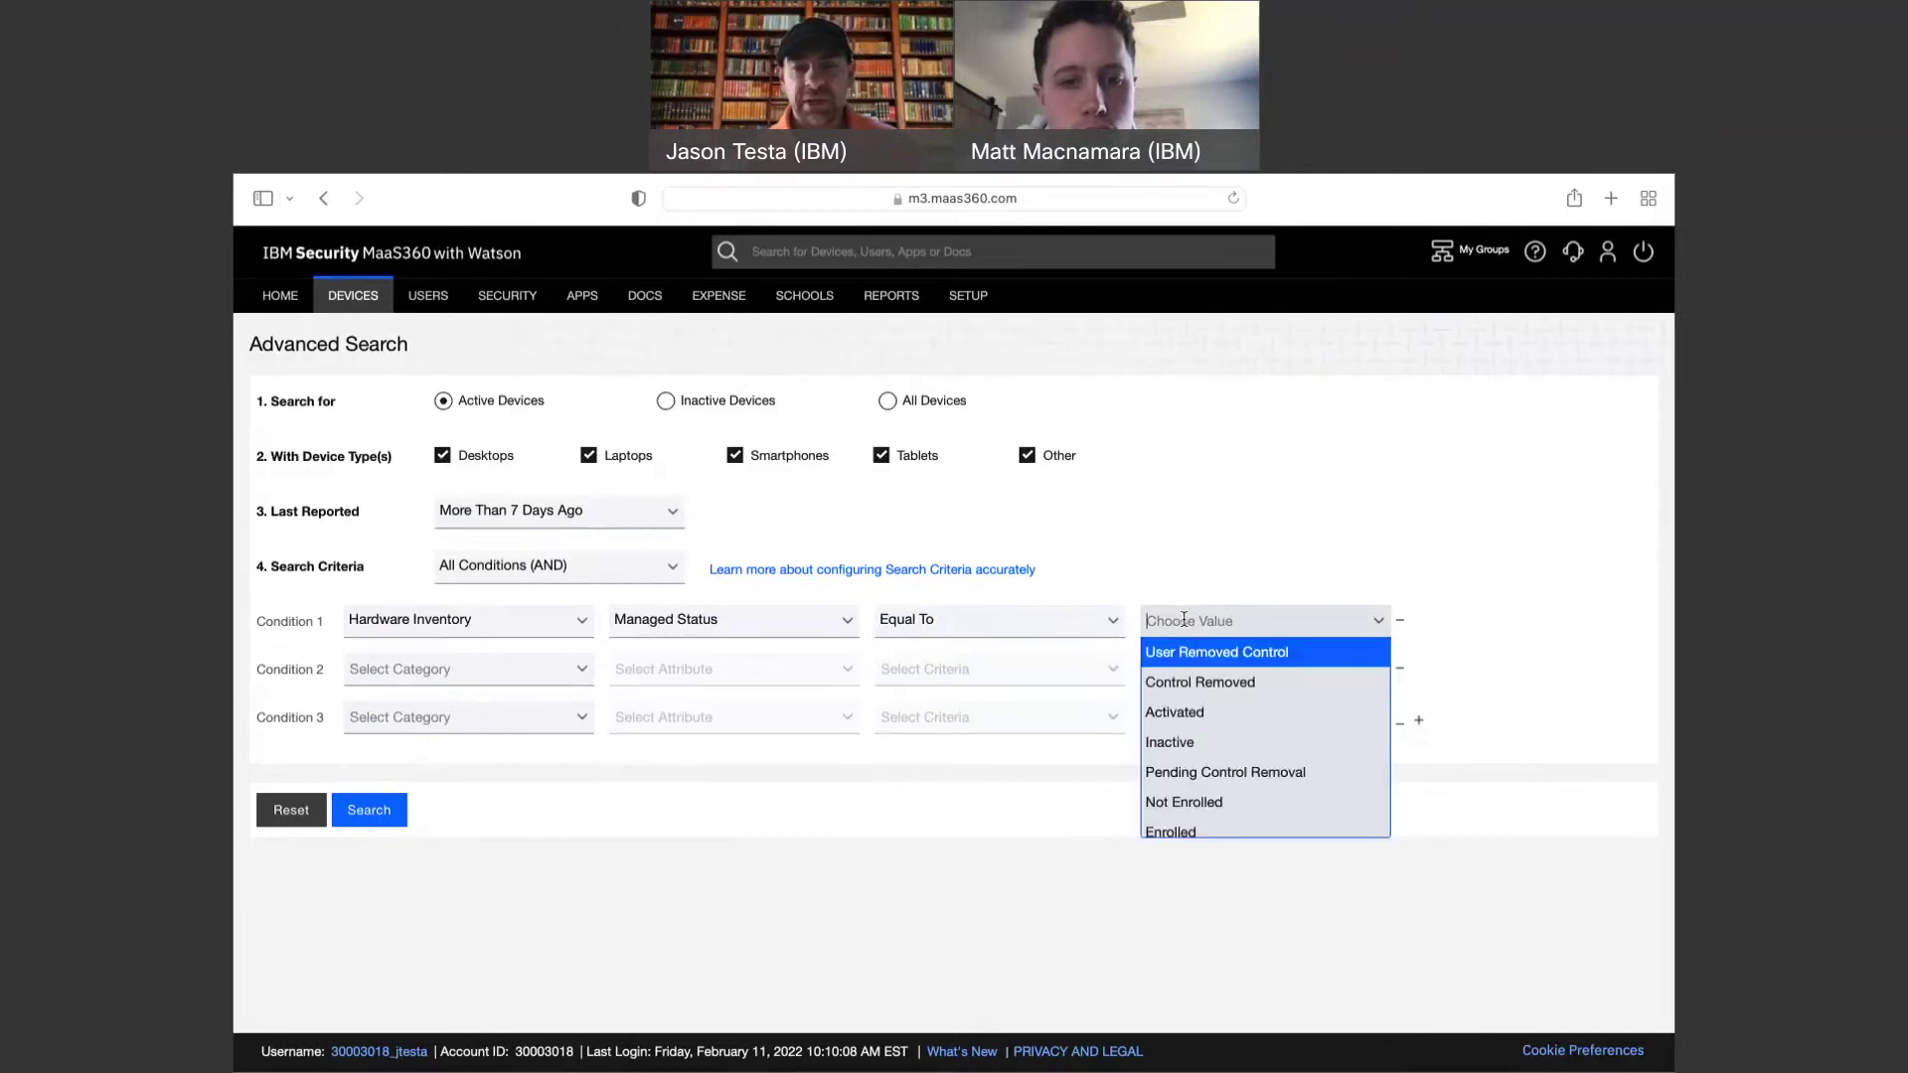
{"action": "left_click", "coordinate": [1188, 828]}
Set the second condition to Hardware Inventory, Managed Status, Equal To, Pending Control Removal, and run the search.
{"action": "left_click", "coordinate": [509, 668]}
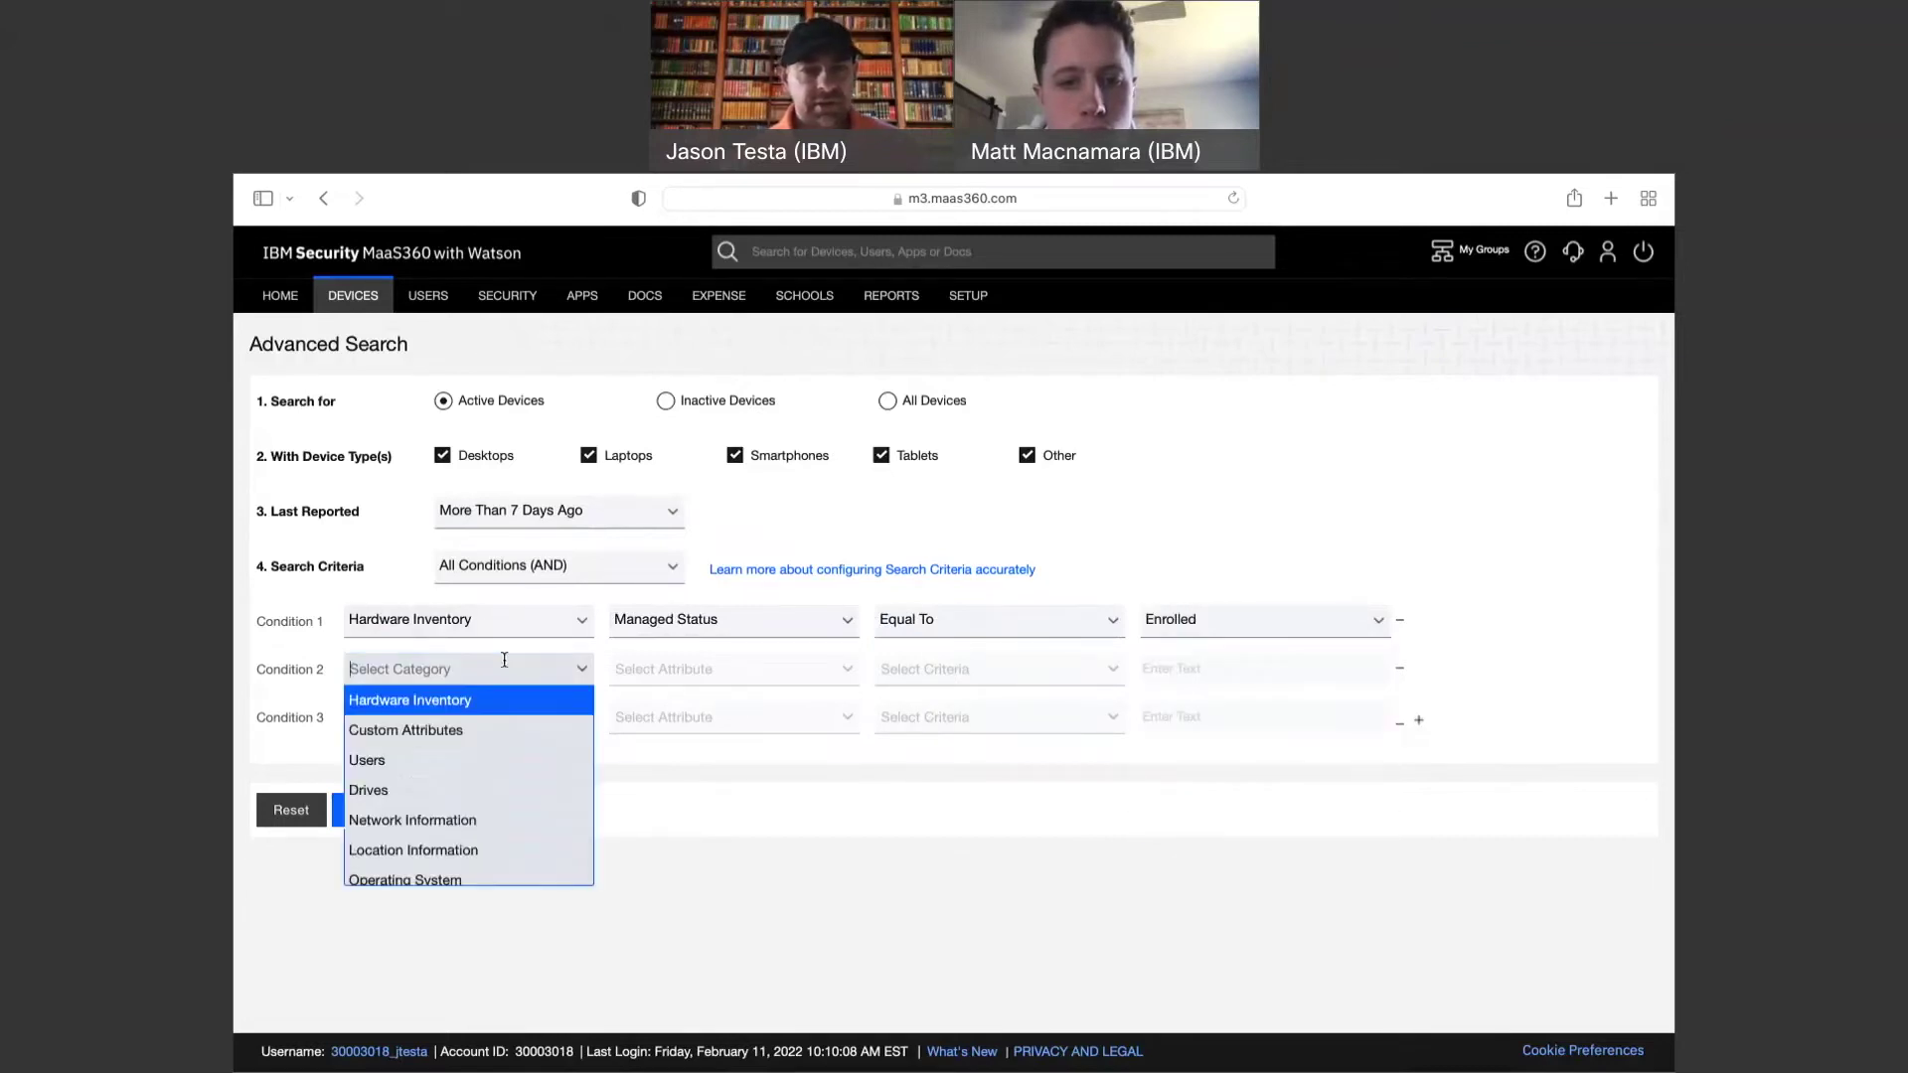
{"action": "left_click", "coordinate": [478, 701]}
{"action": "left_click", "coordinate": [659, 671]}
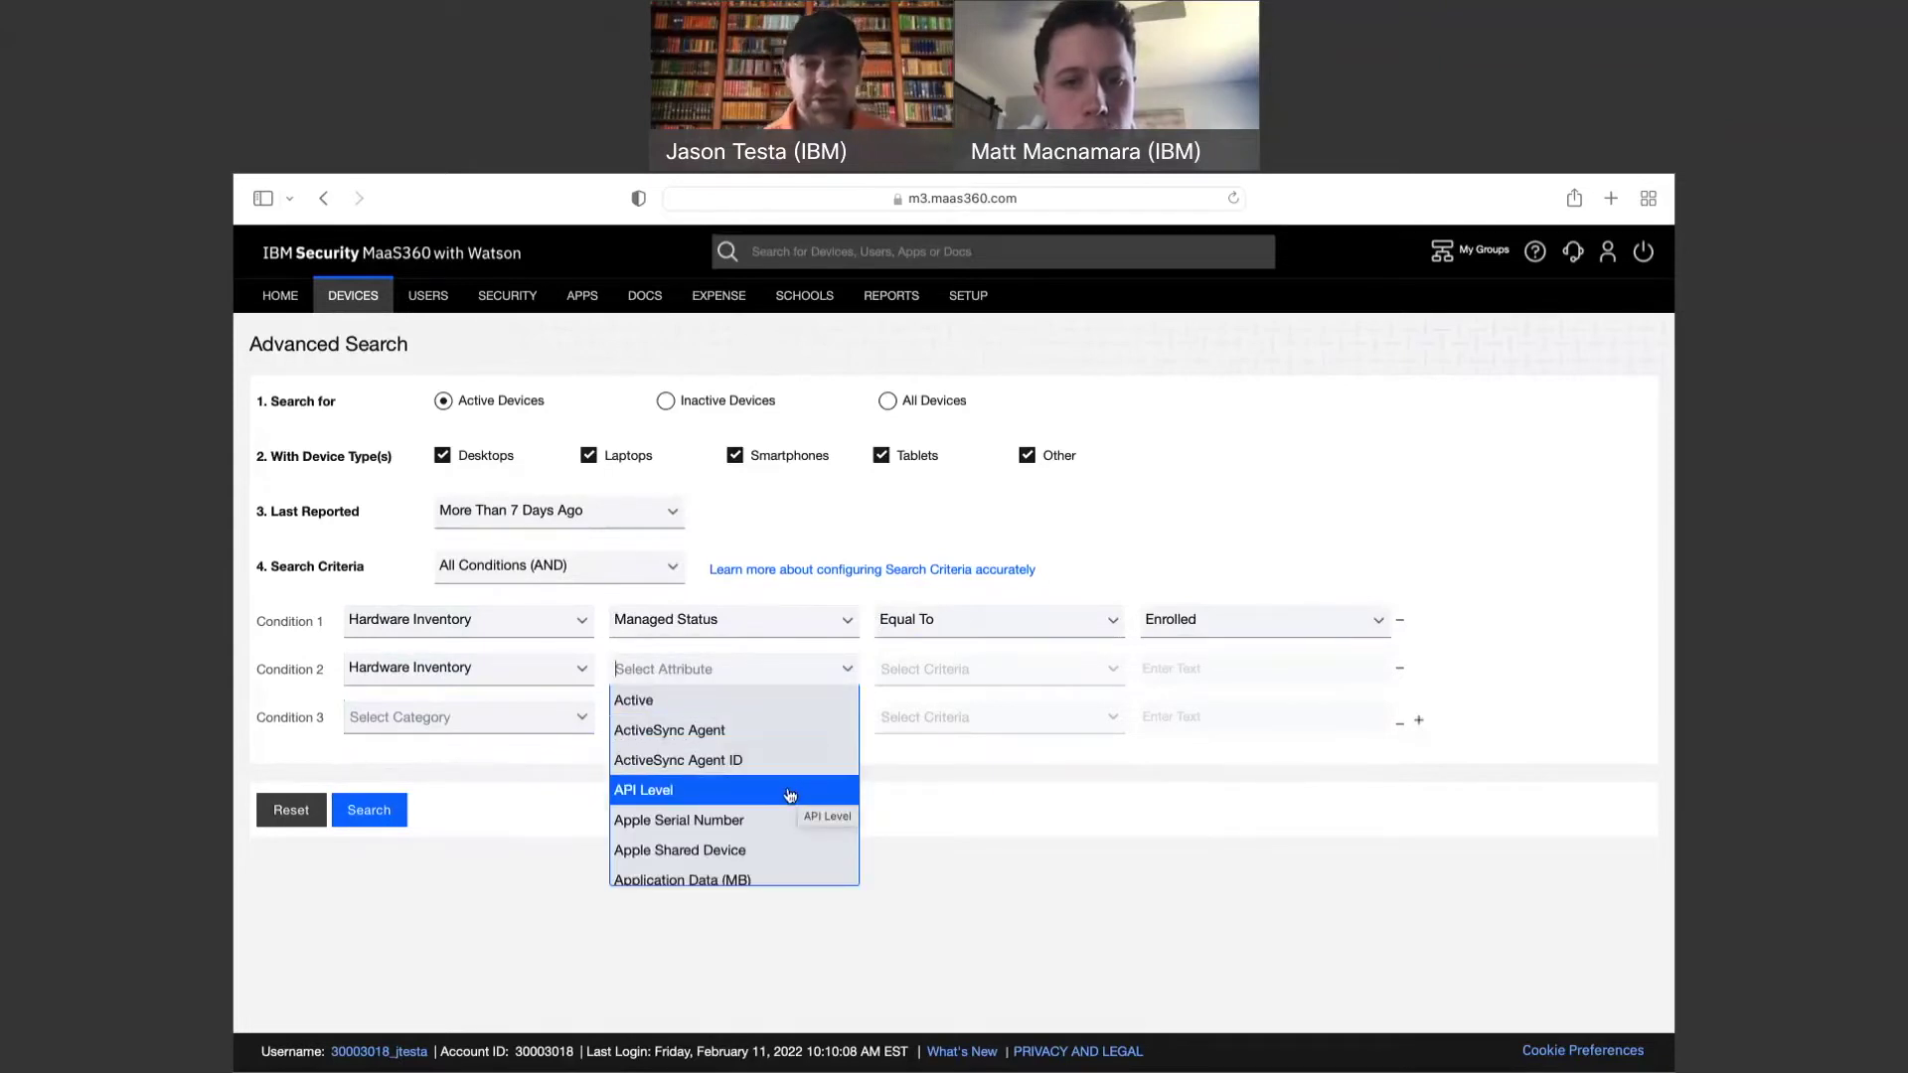
{"action": "scroll", "coordinate": [755, 765], "scroll_direction": "down", "scroll_amount": 3}
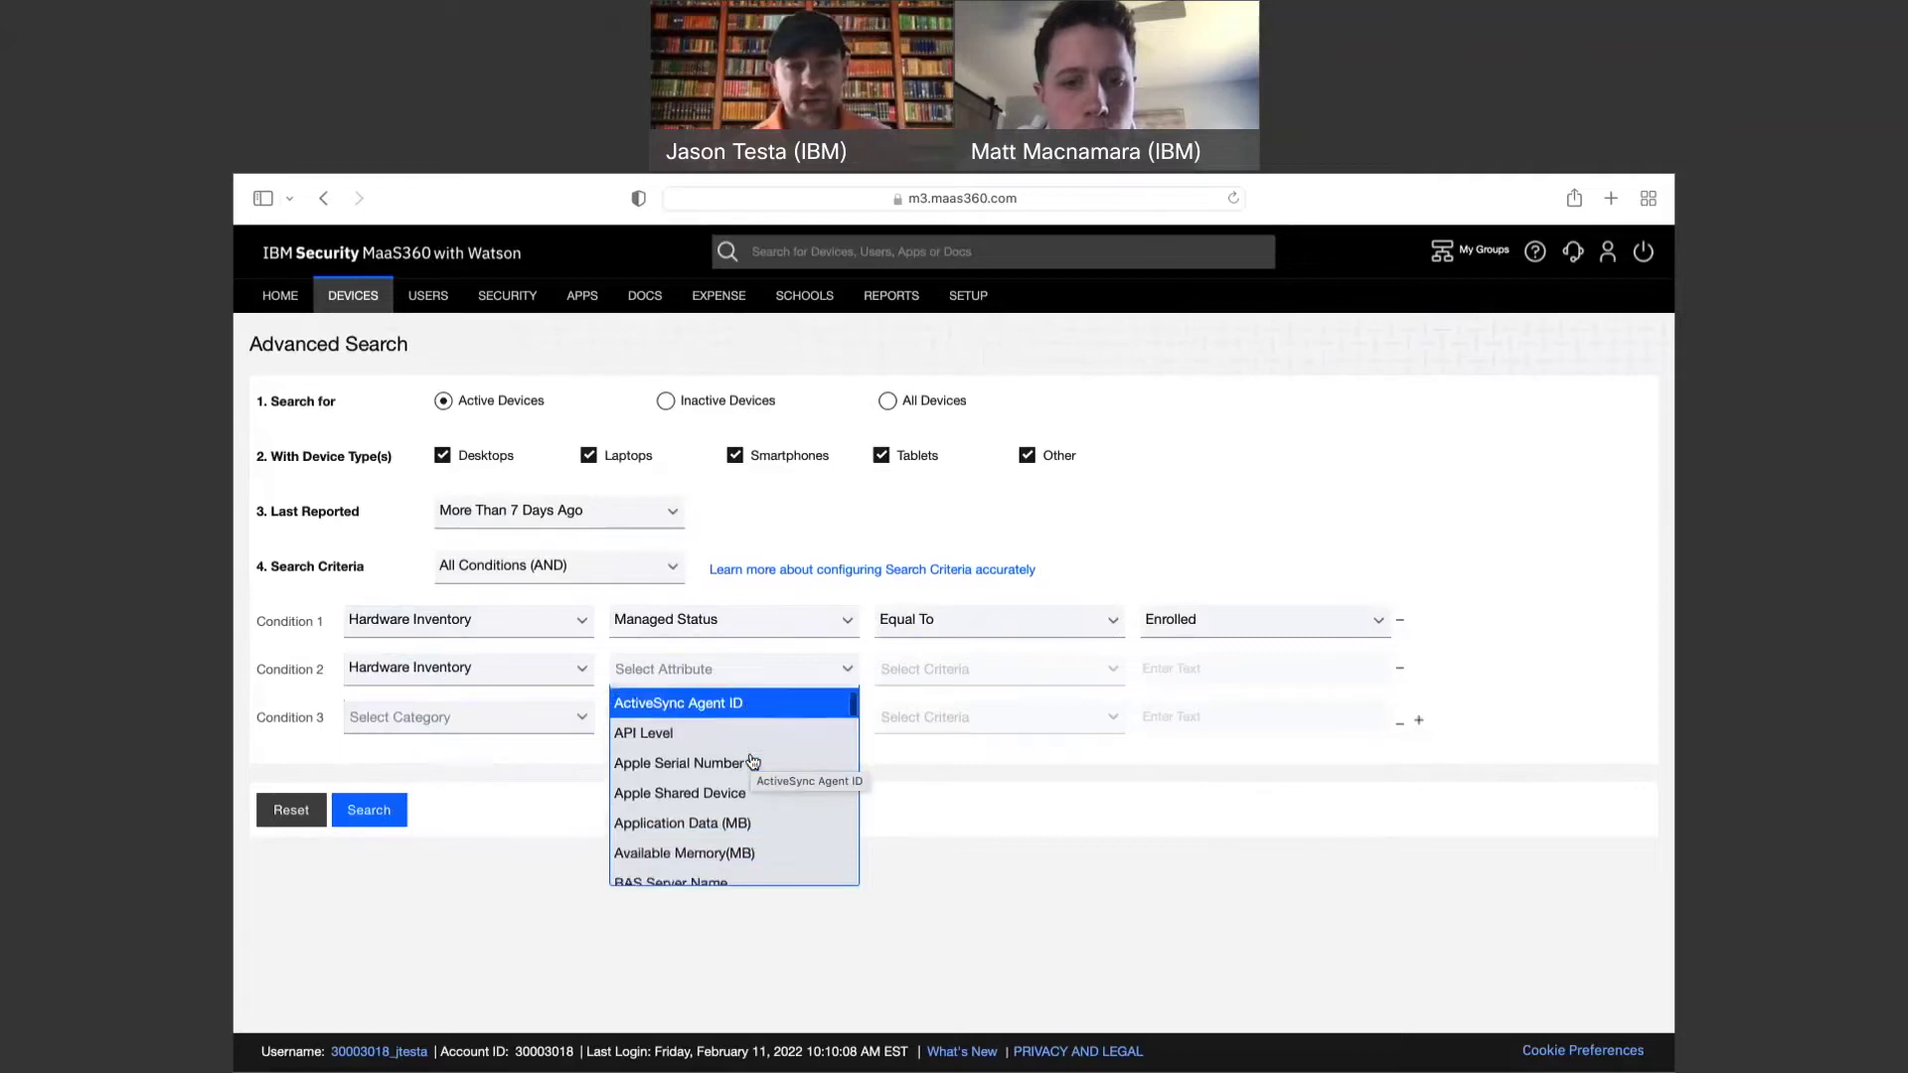
{"action": "scroll", "coordinate": [753, 762], "scroll_direction": "down", "scroll_amount": 10}
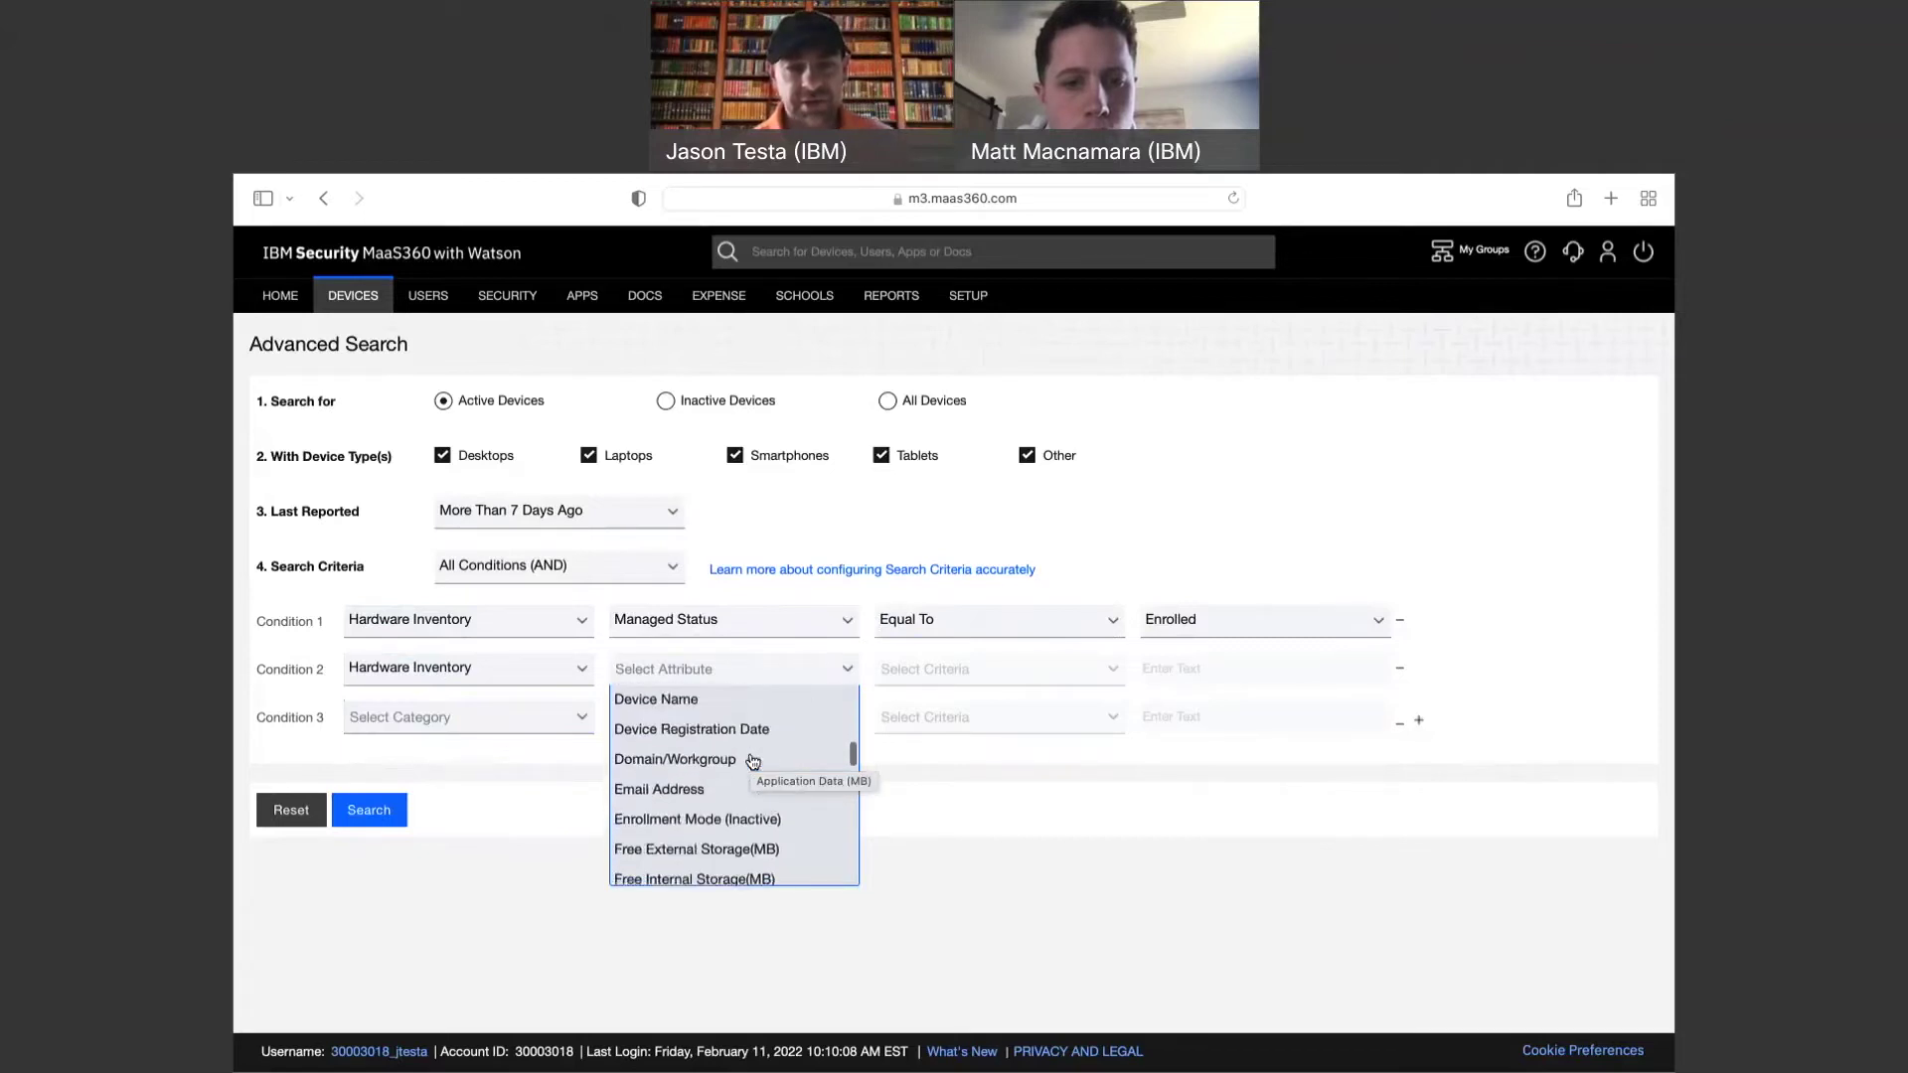
{"action": "scroll", "coordinate": [753, 762], "scroll_direction": "down", "scroll_amount": 10}
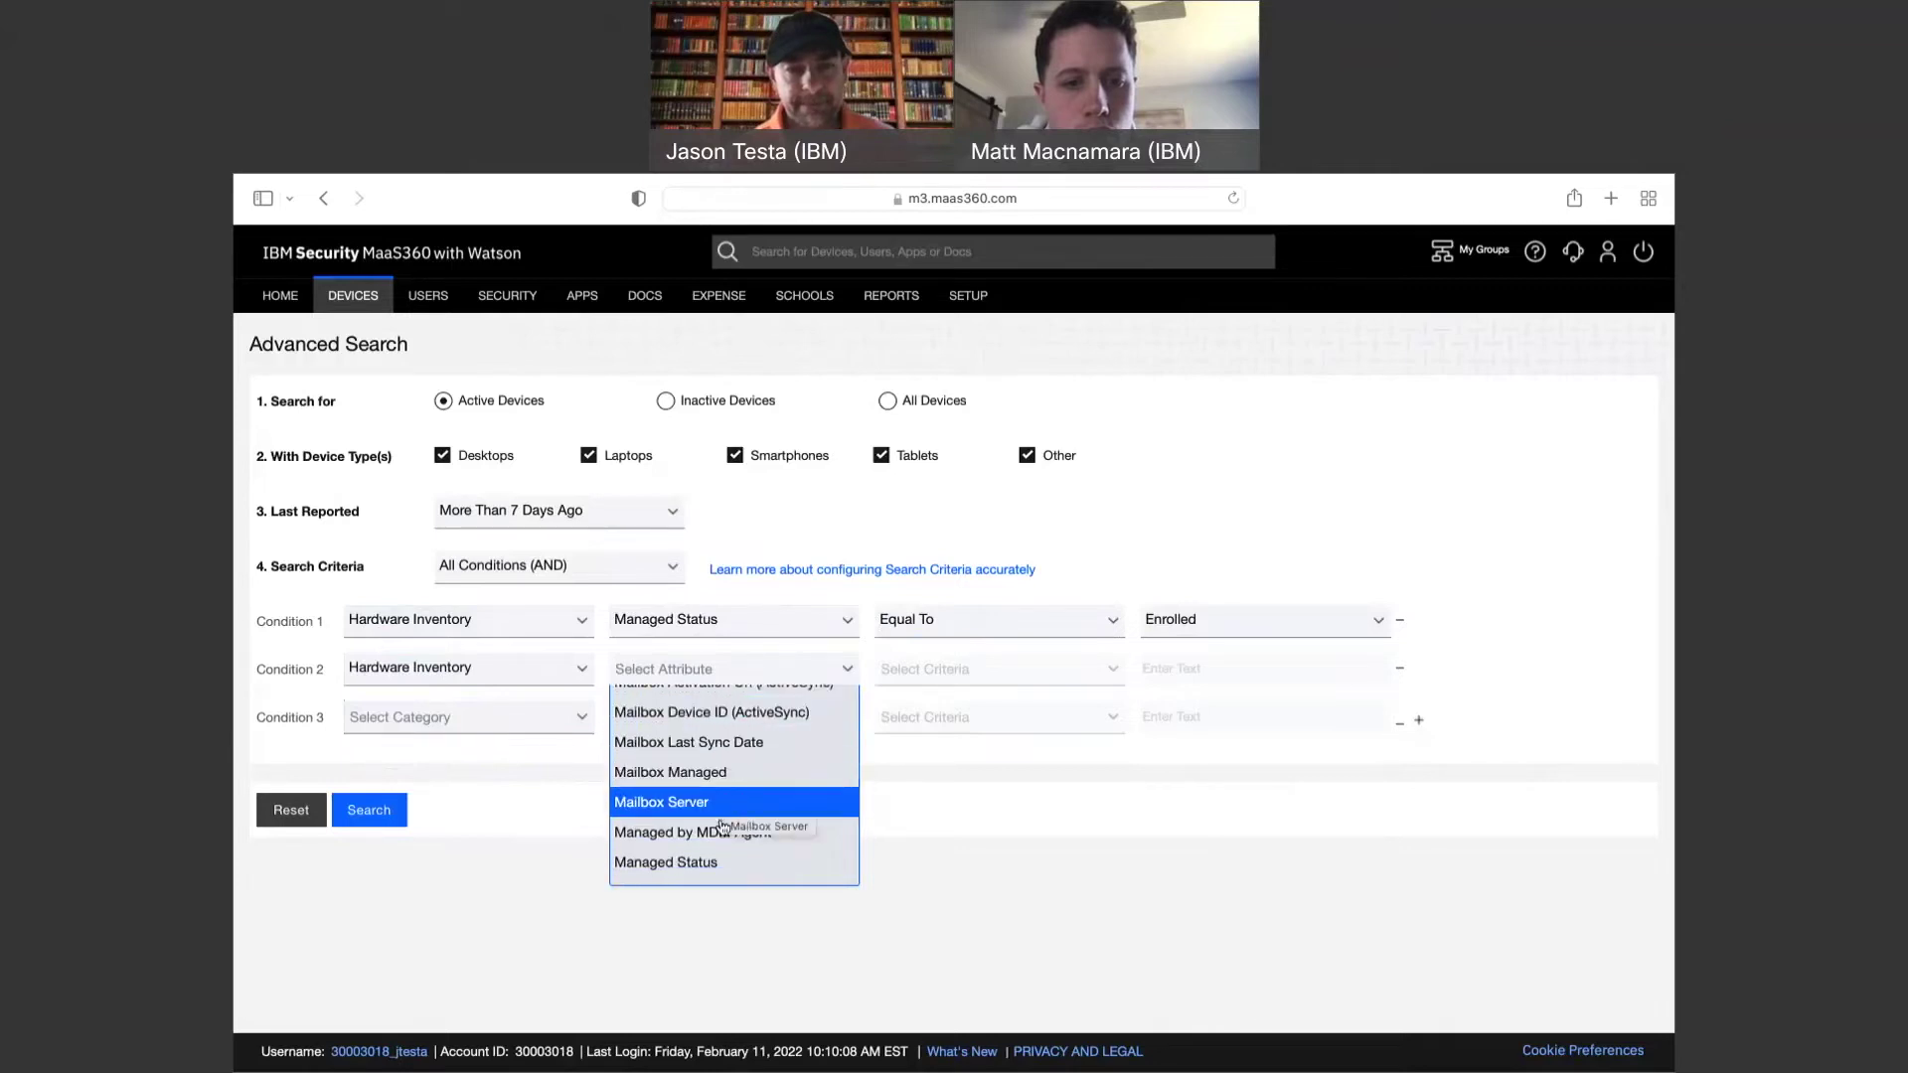
{"action": "left_click", "coordinate": [719, 860]}
{"action": "left_click", "coordinate": [944, 679]}
{"action": "left_click", "coordinate": [973, 696]}
{"action": "left_click", "coordinate": [1162, 669]}
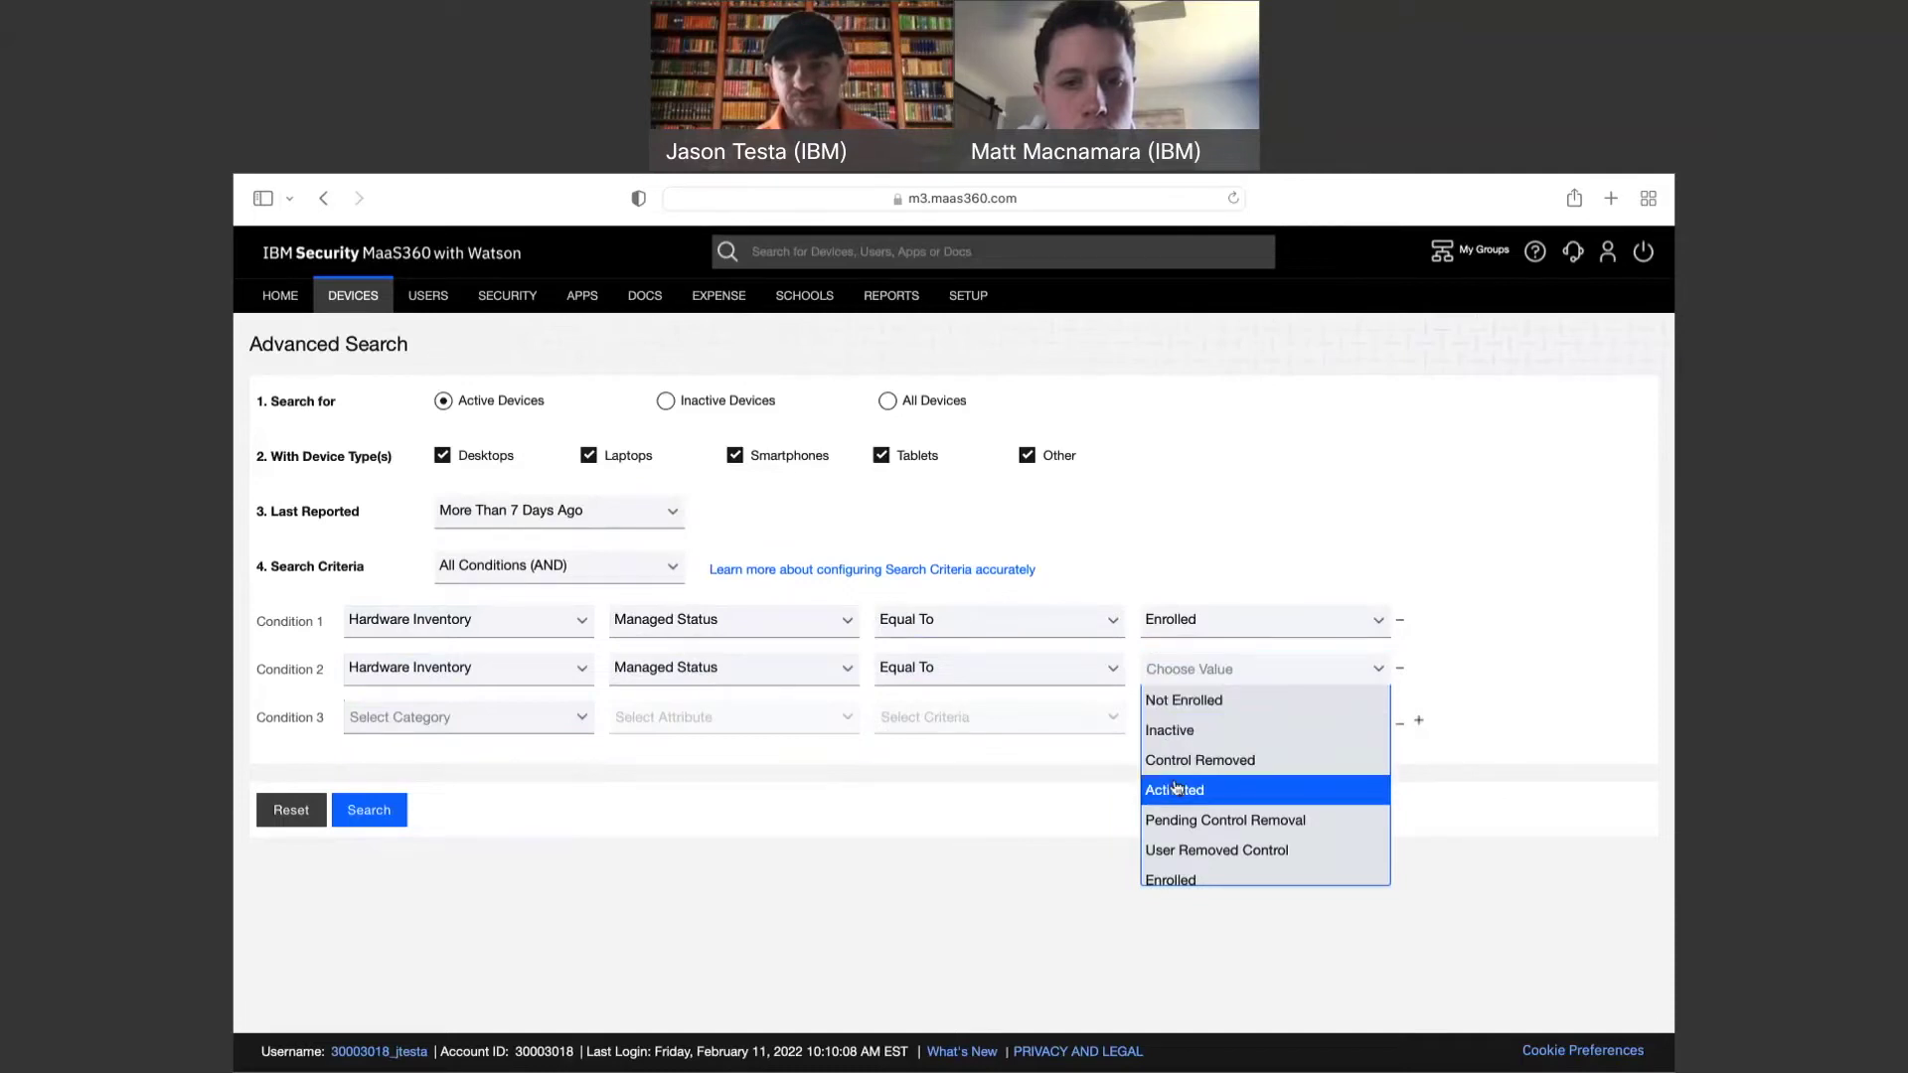
{"action": "left_click", "coordinate": [1179, 823]}
{"action": "left_click", "coordinate": [368, 813]}
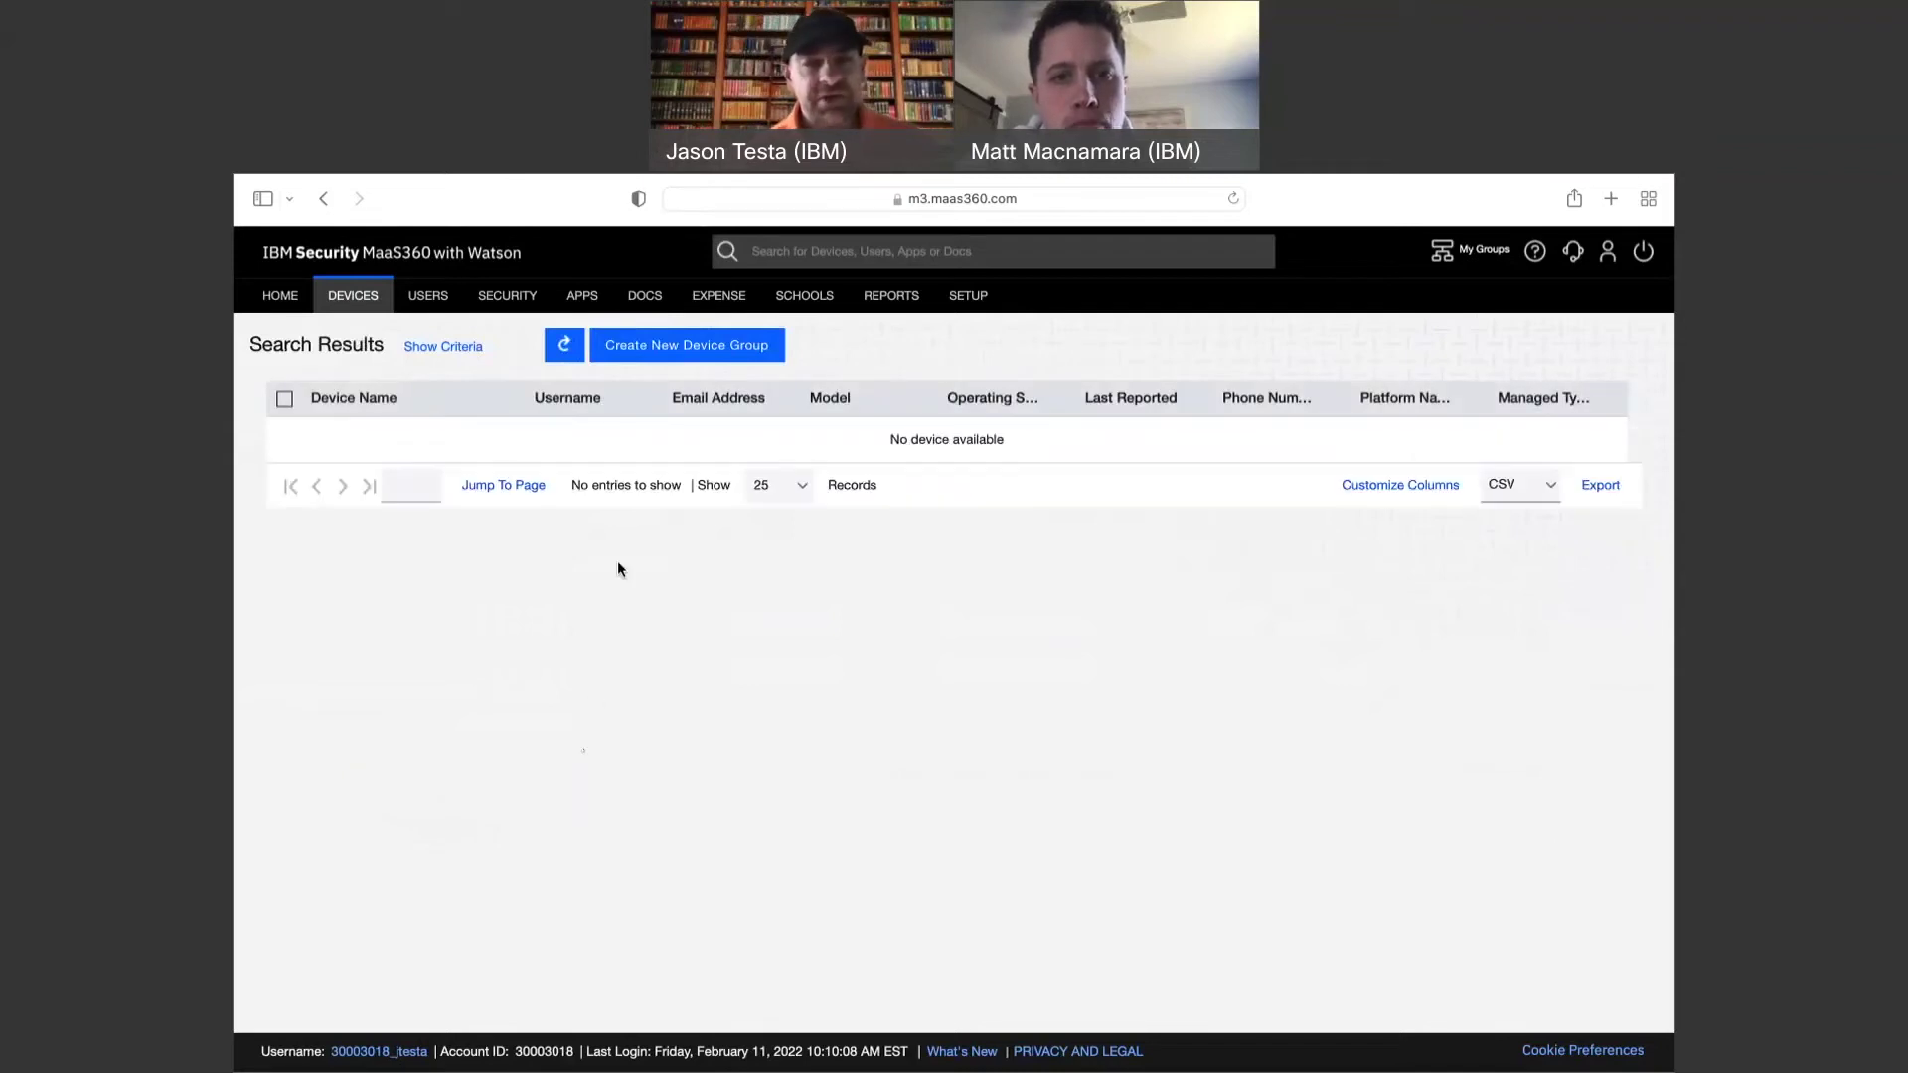
Save the search as a new public device group named "inactive device" without a description.
{"action": "left_click", "coordinate": [668, 359]}
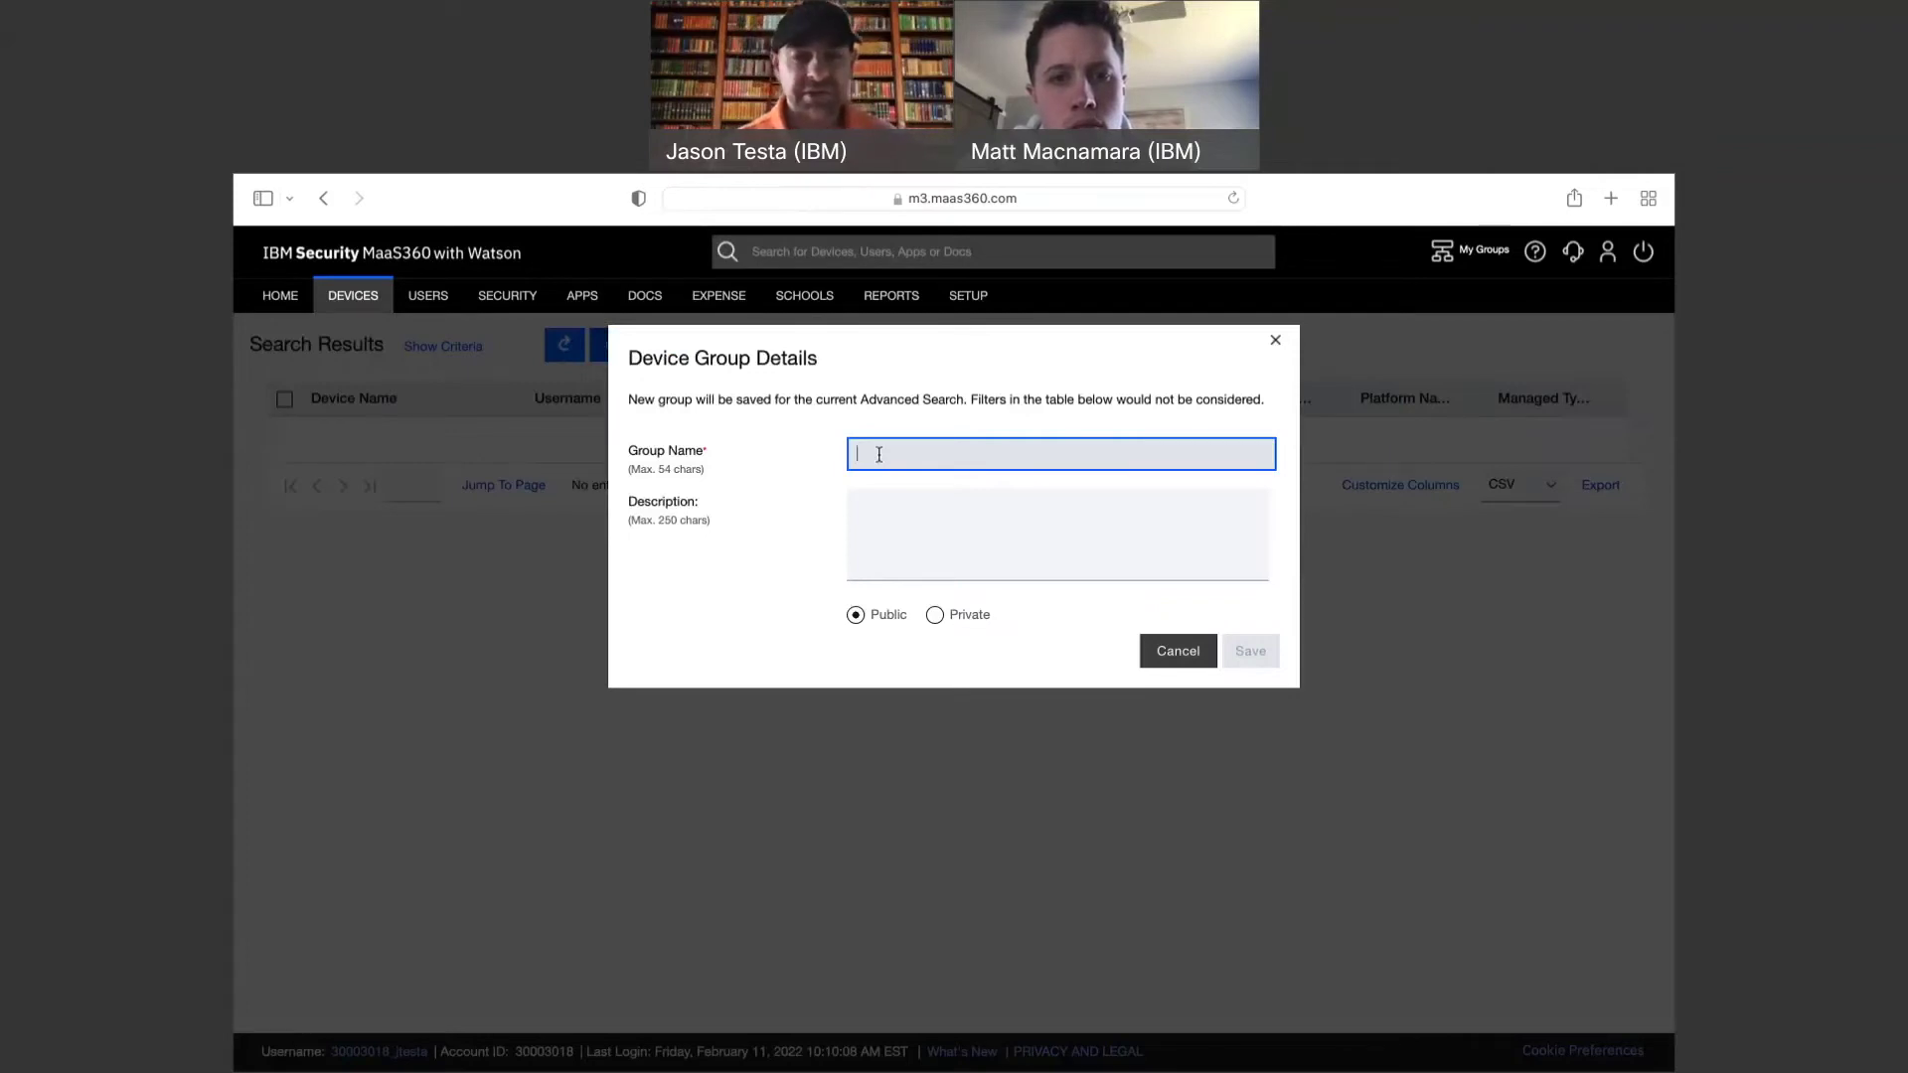
{"action": "type", "text": "inacti"}
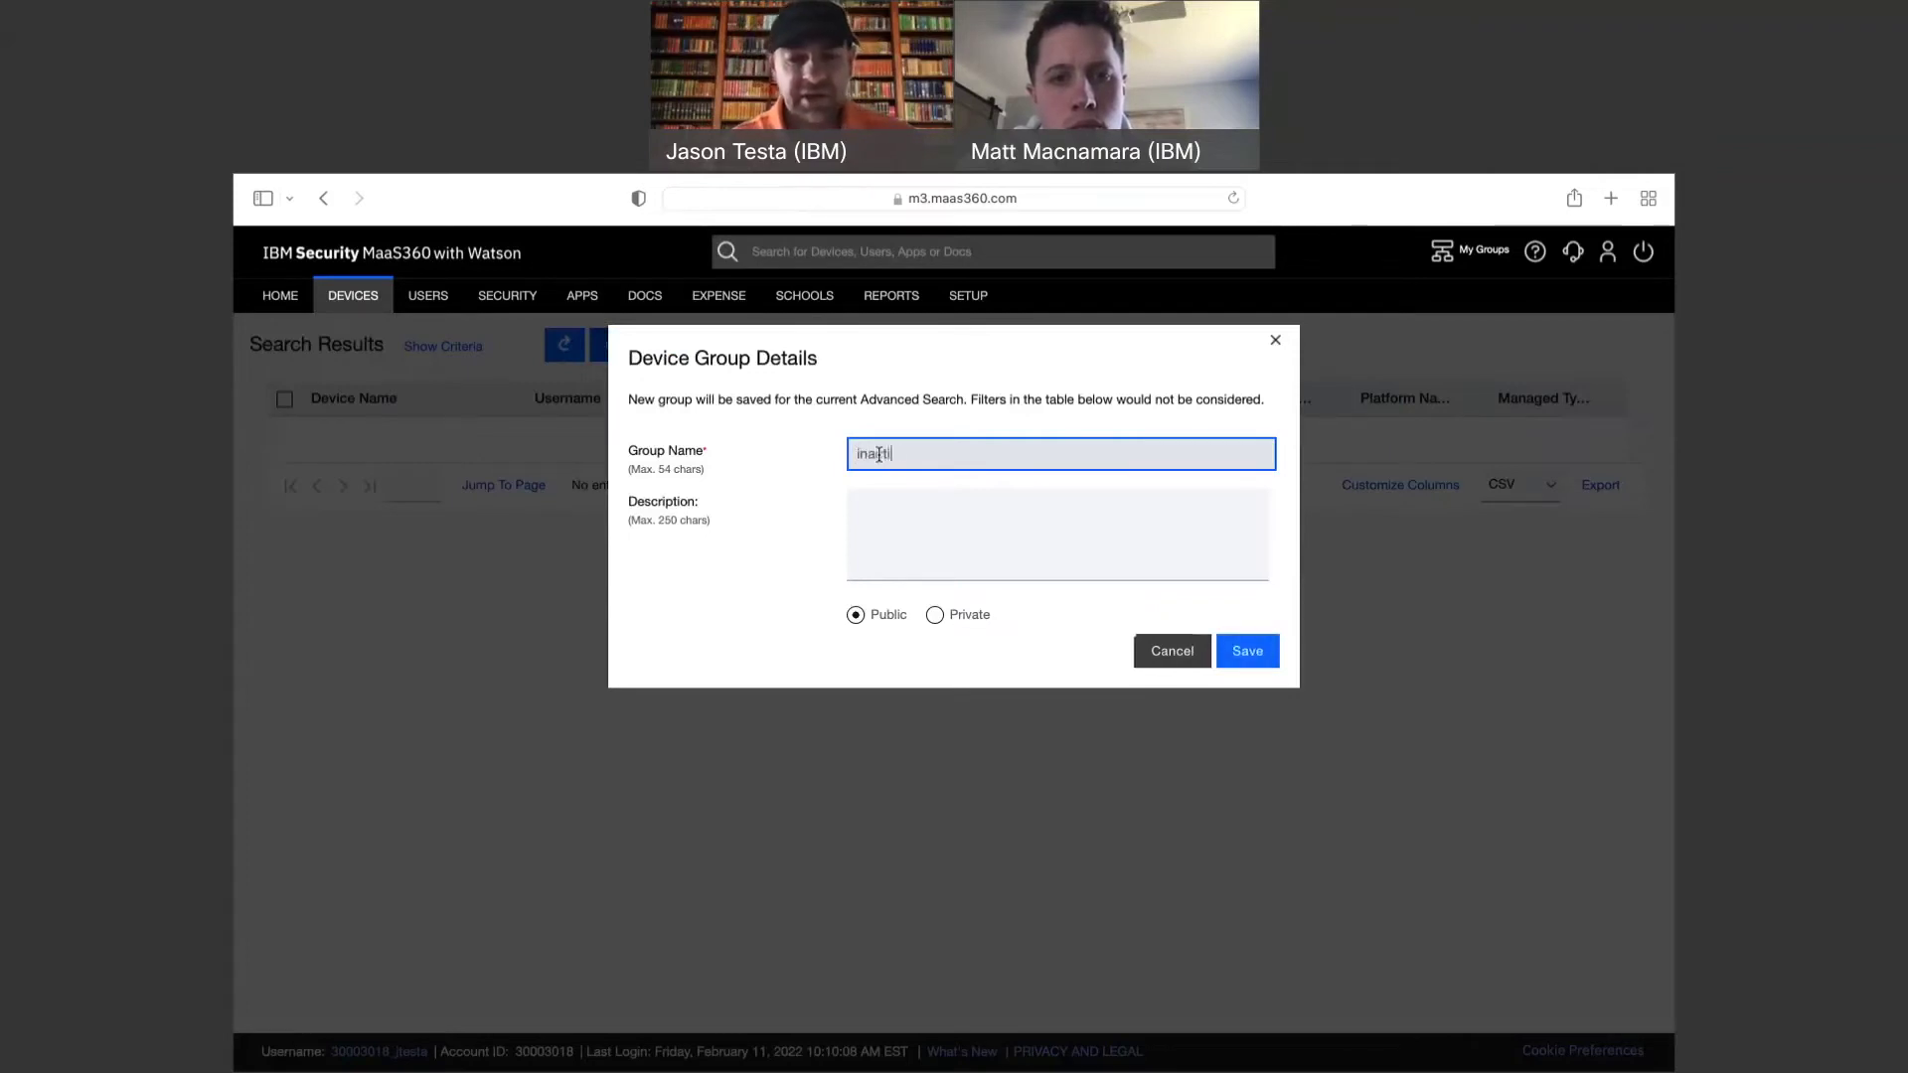
{"action": "type", "text": "ve device"}
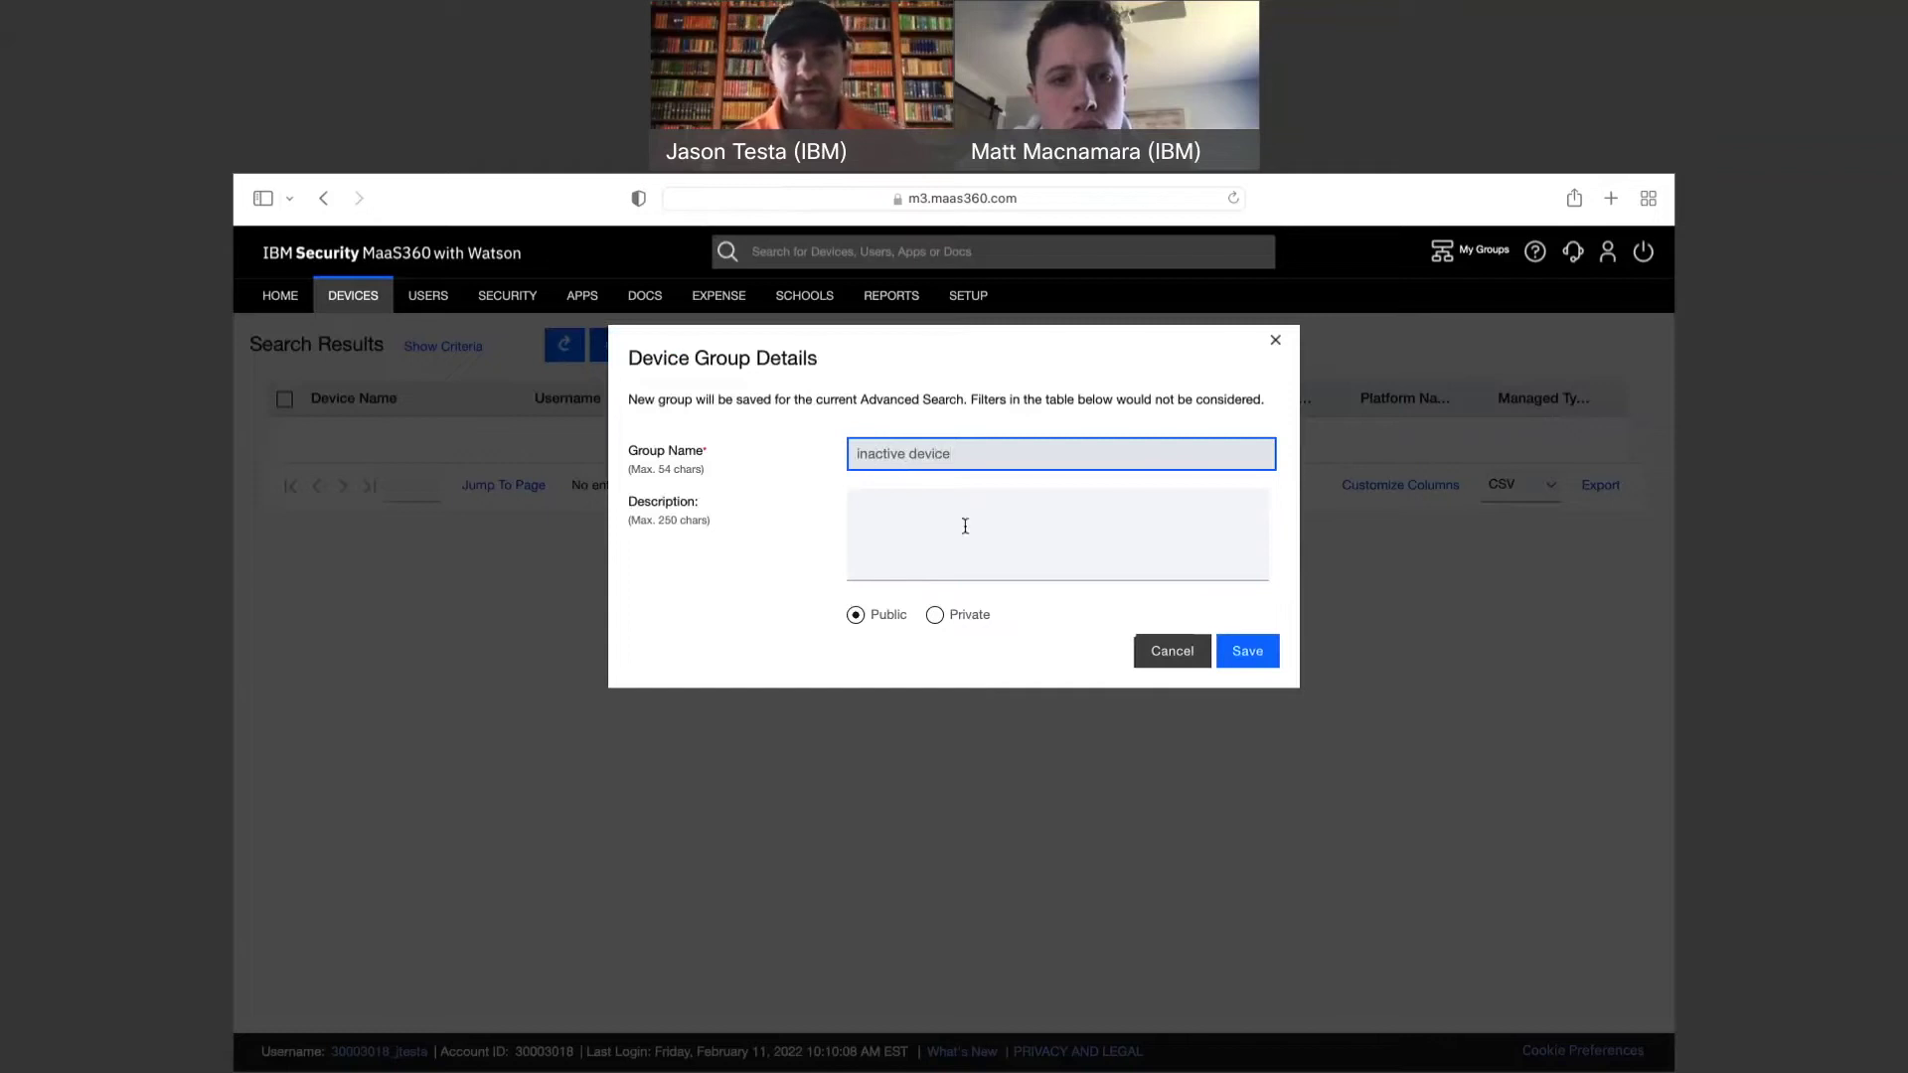
{"action": "left_click", "coordinate": [1247, 651]}
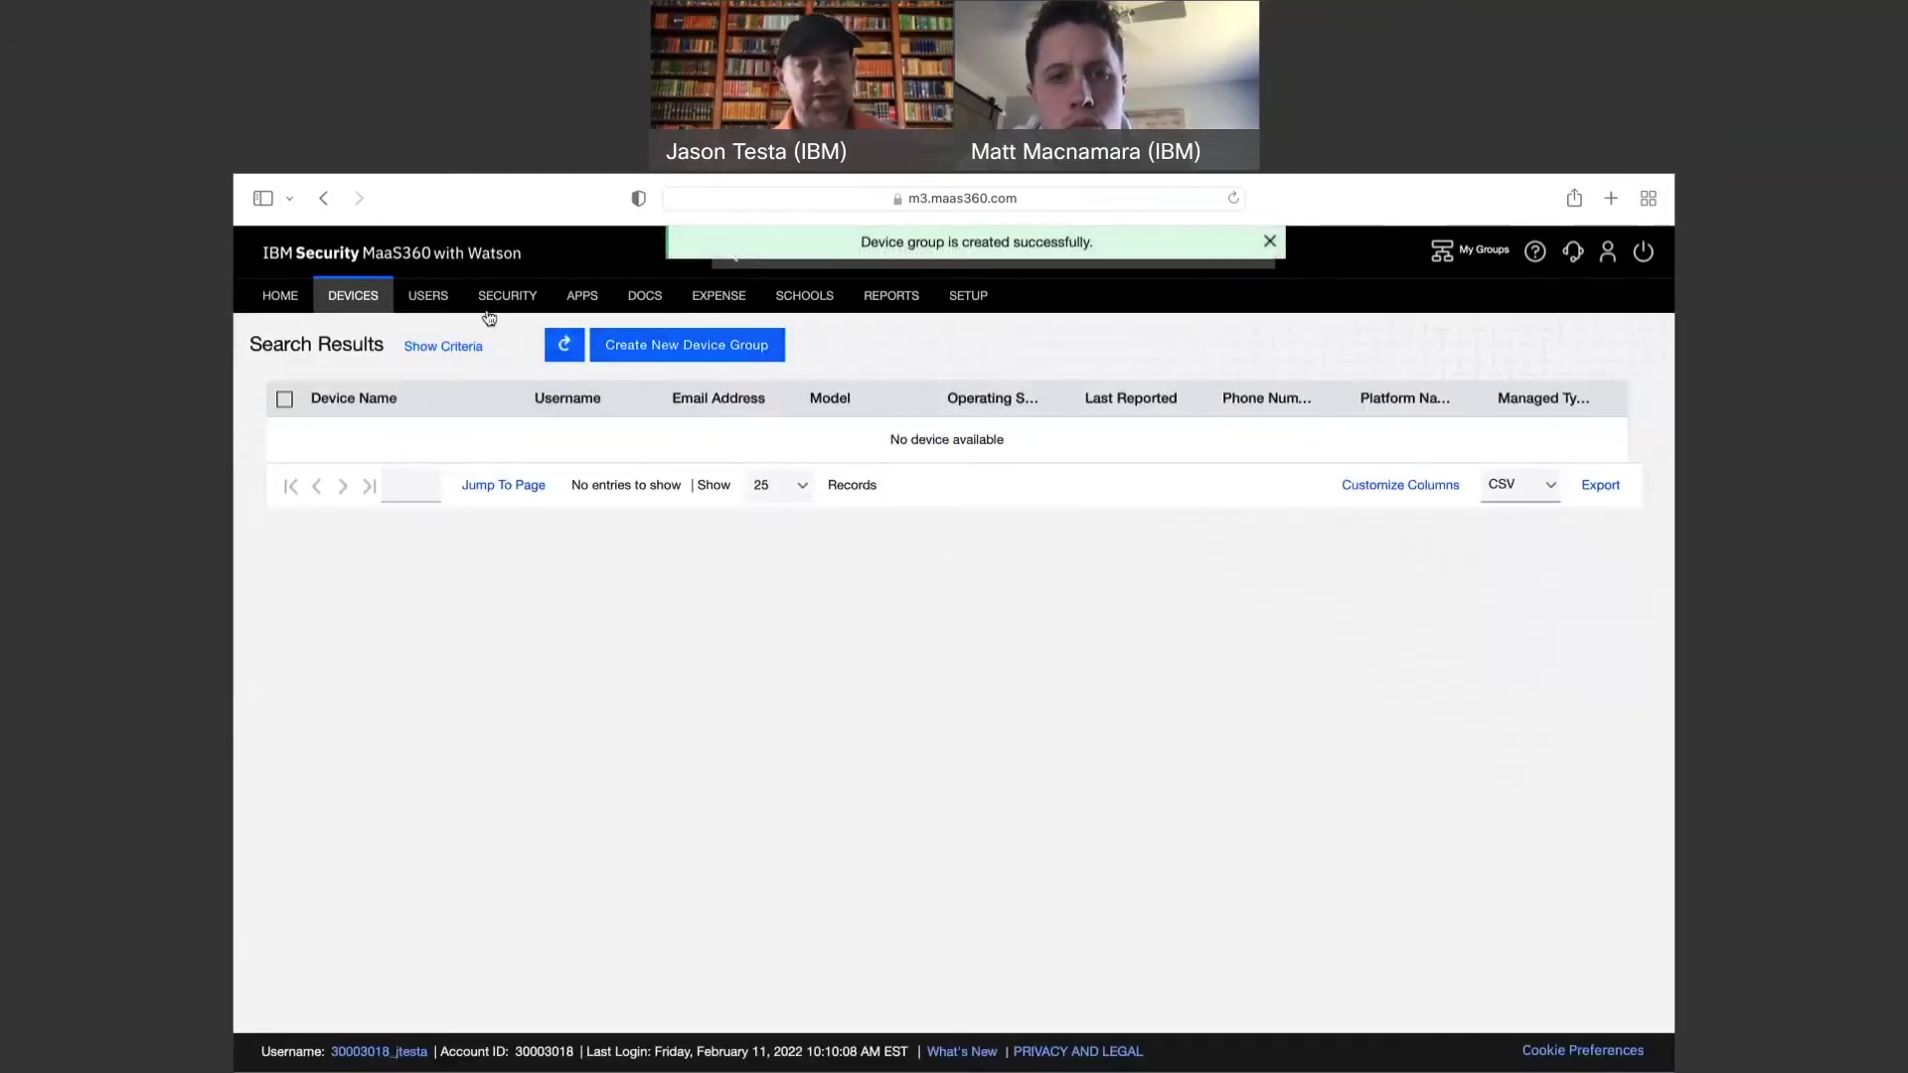
From the groups list, hide the devices of the "inactive device" group, including all future members, and authorize it with the saved account password.
{"action": "mouse_move", "coordinate": [366, 300]}
{"action": "left_click", "coordinate": [365, 397]}
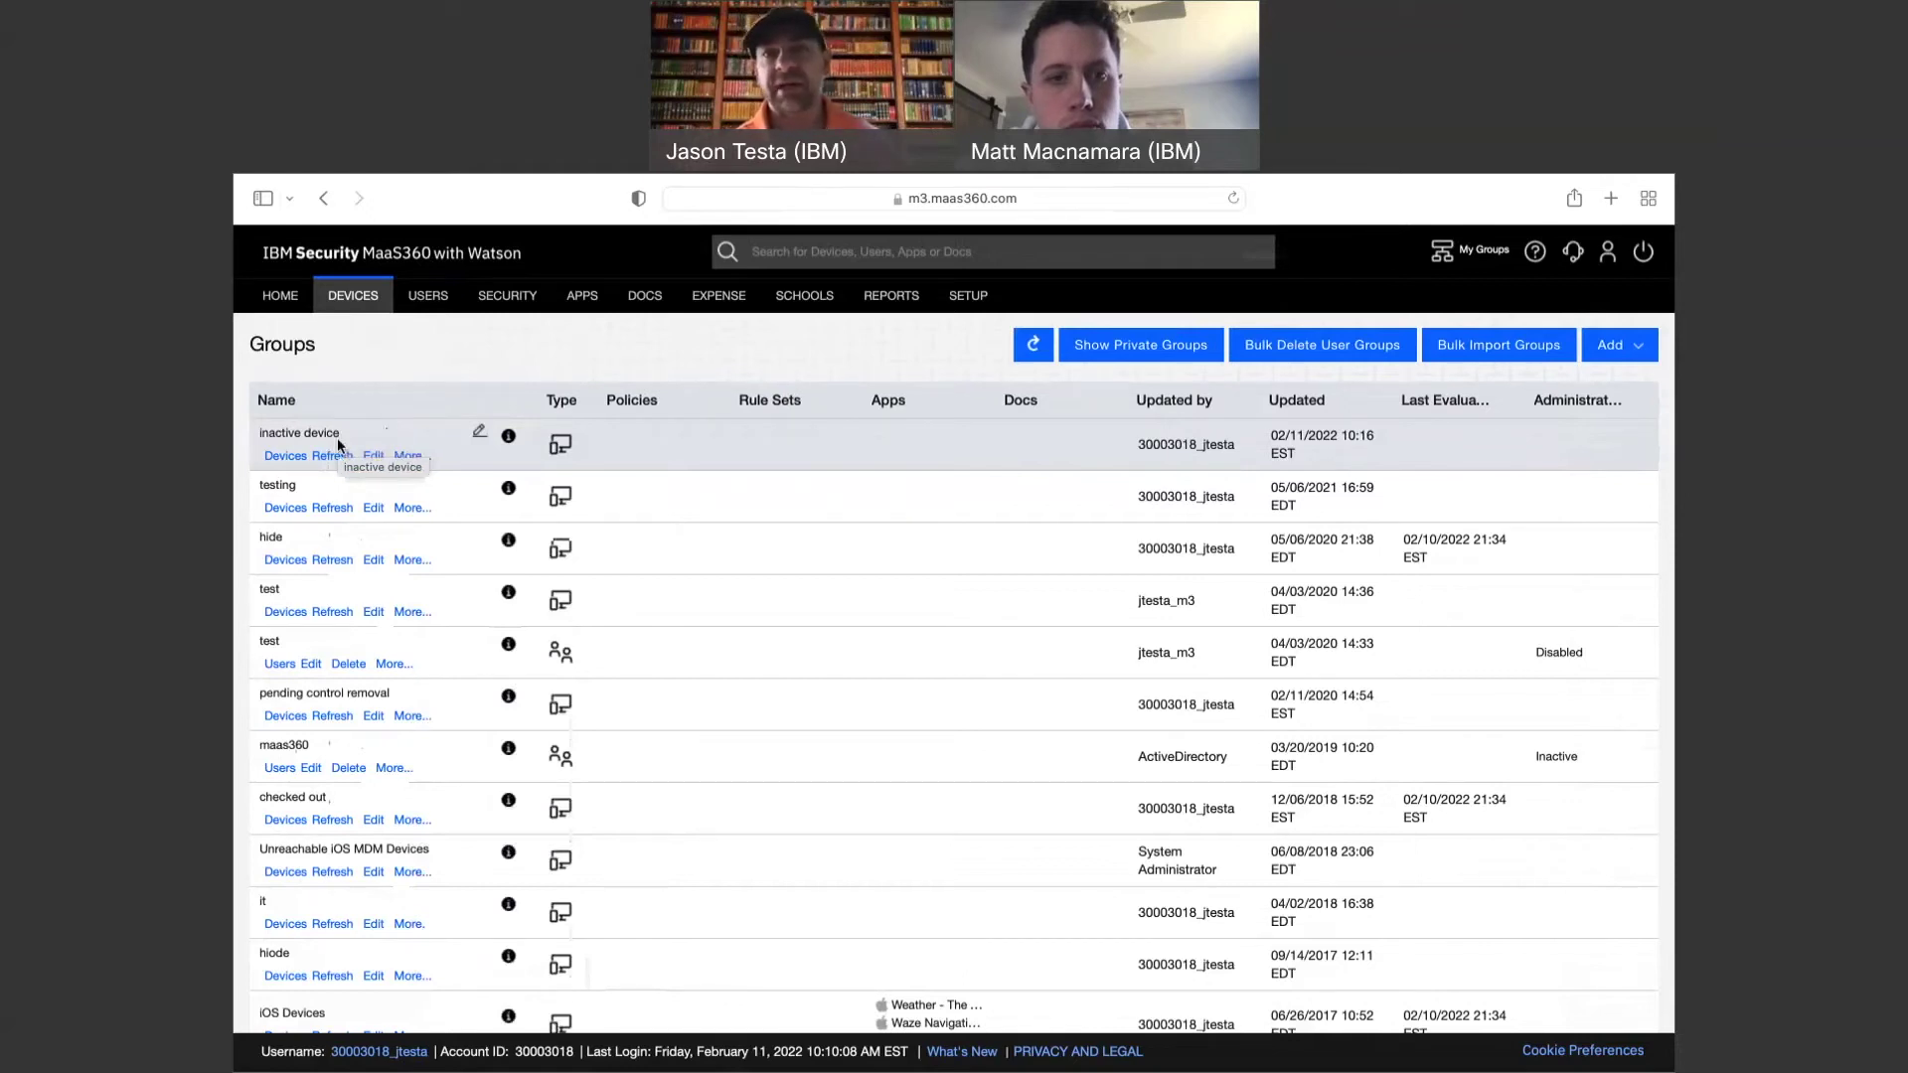
{"action": "left_click", "coordinate": [411, 455]}
{"action": "left_click", "coordinate": [408, 457]}
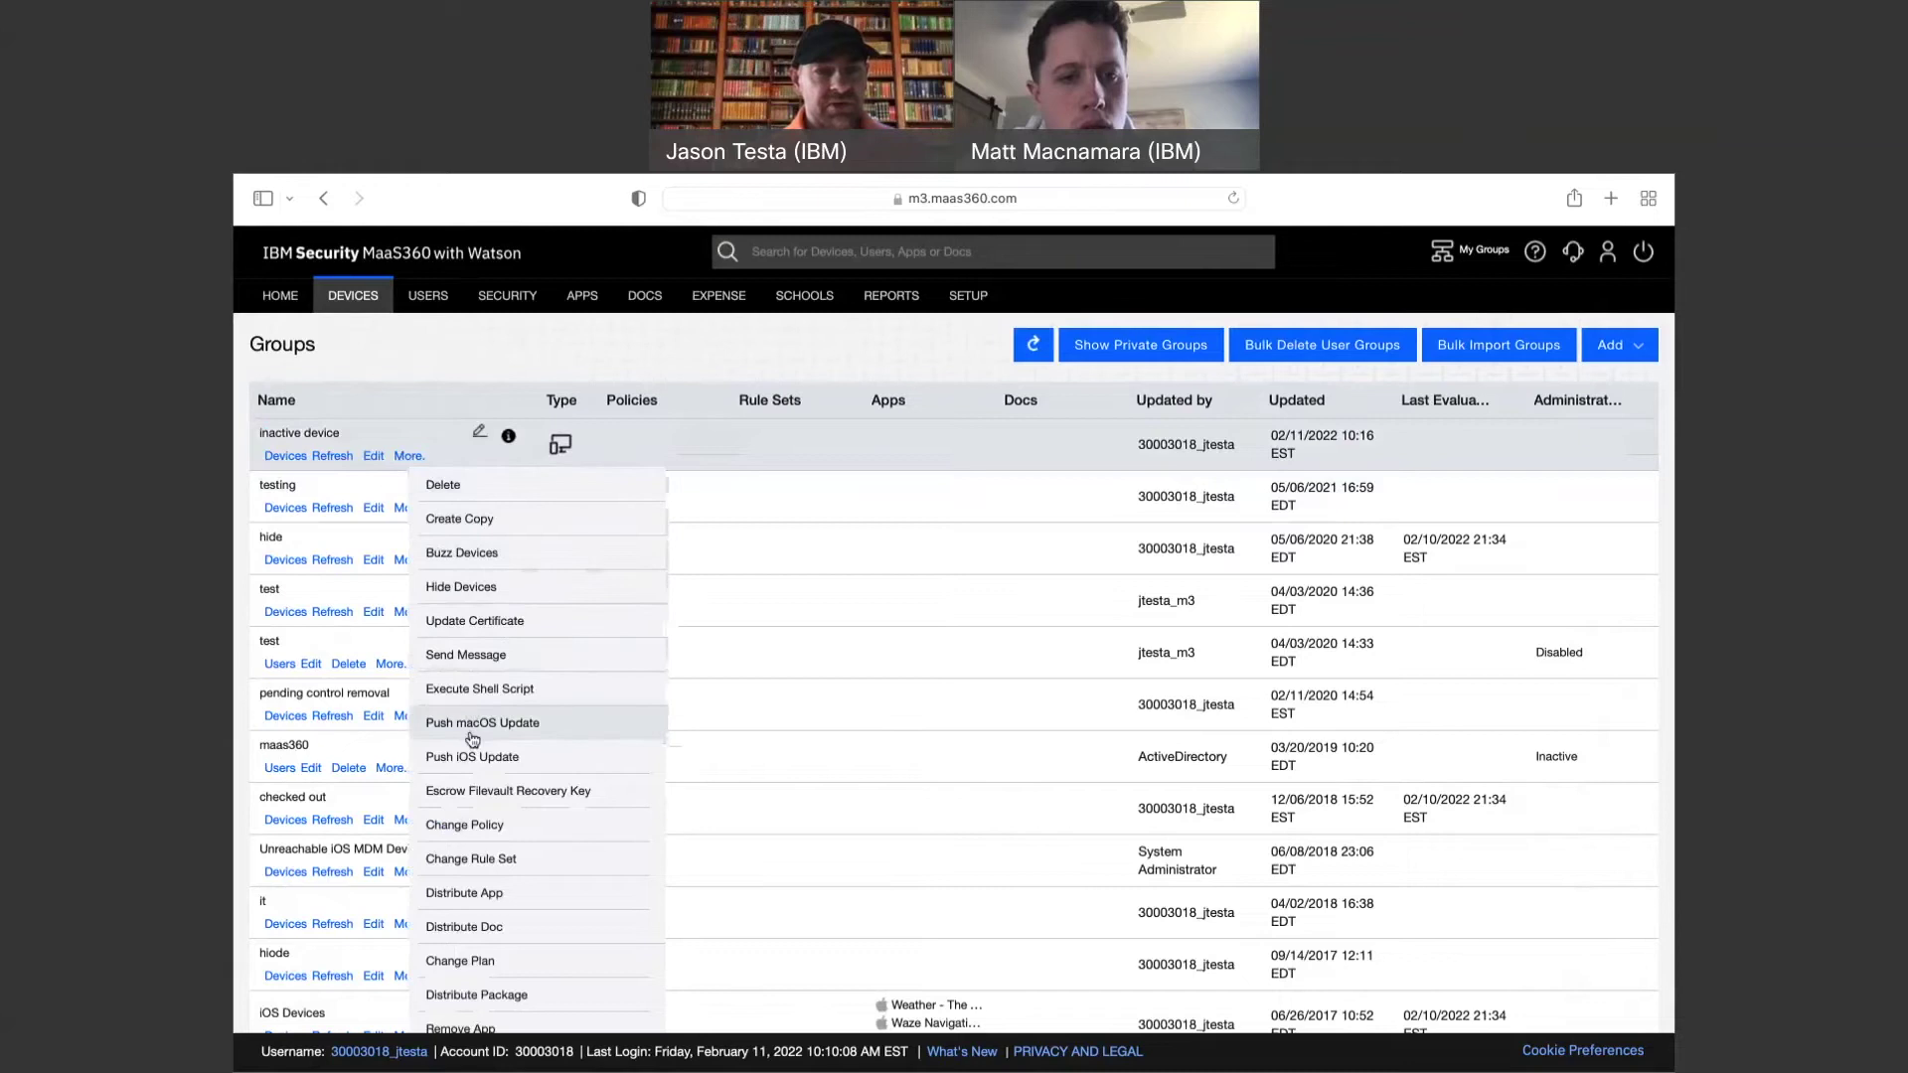
{"action": "left_click", "coordinate": [479, 589]}
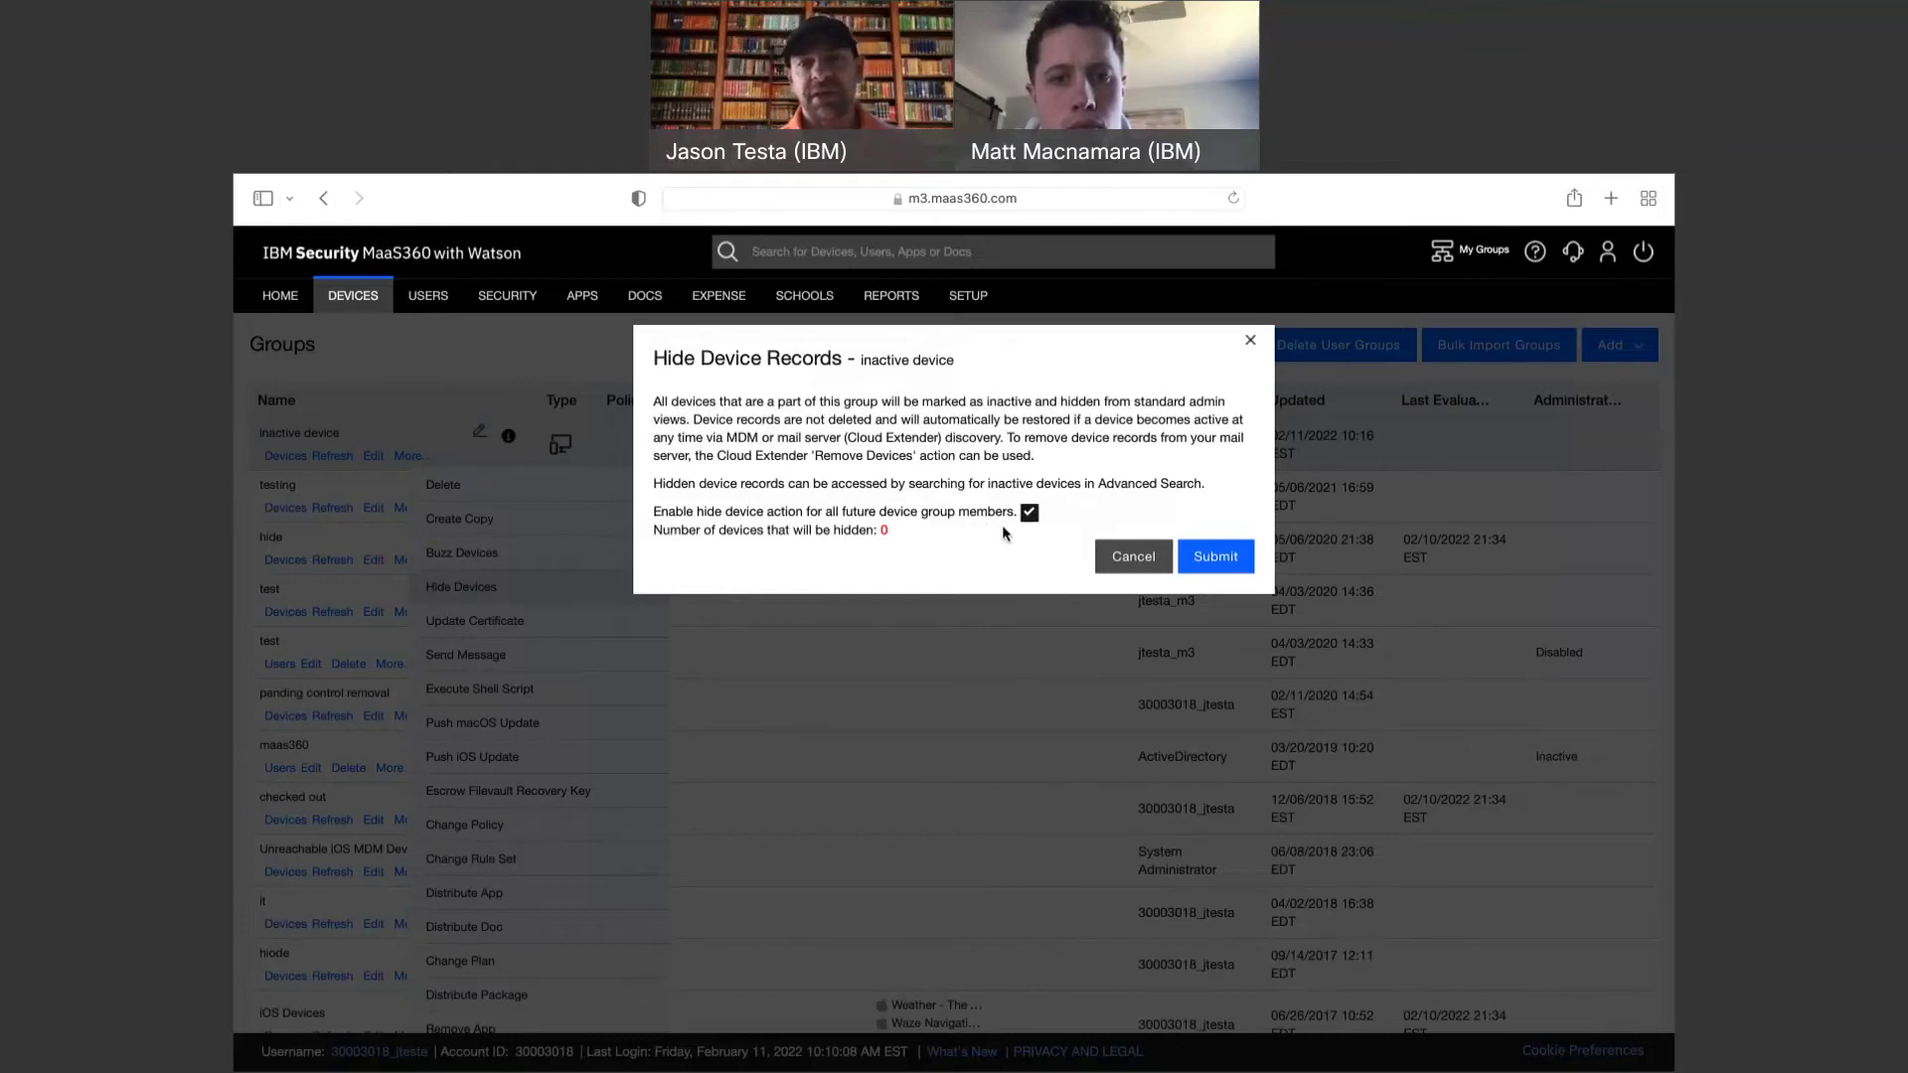
{"action": "left_click", "coordinate": [1208, 559]}
{"action": "left_click", "coordinate": [1061, 444]}
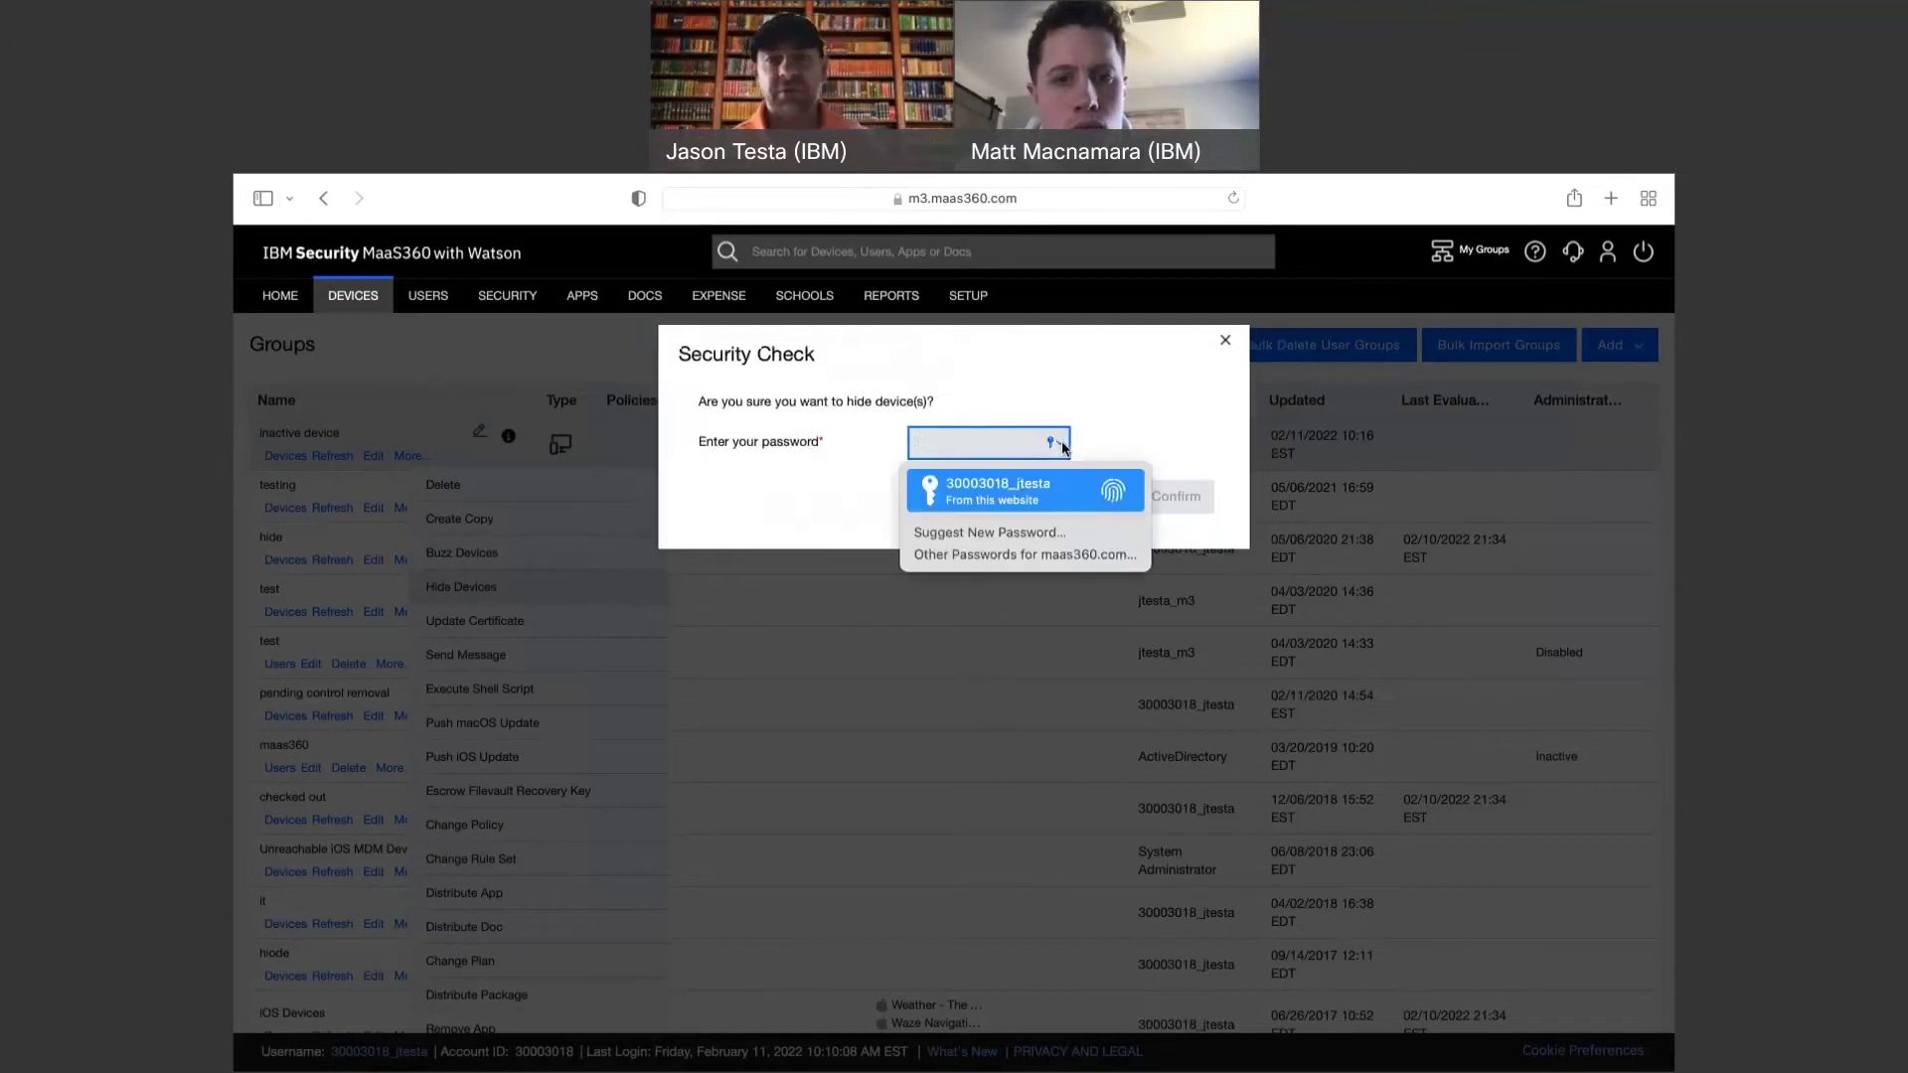
{"action": "left_click", "coordinate": [1035, 493]}
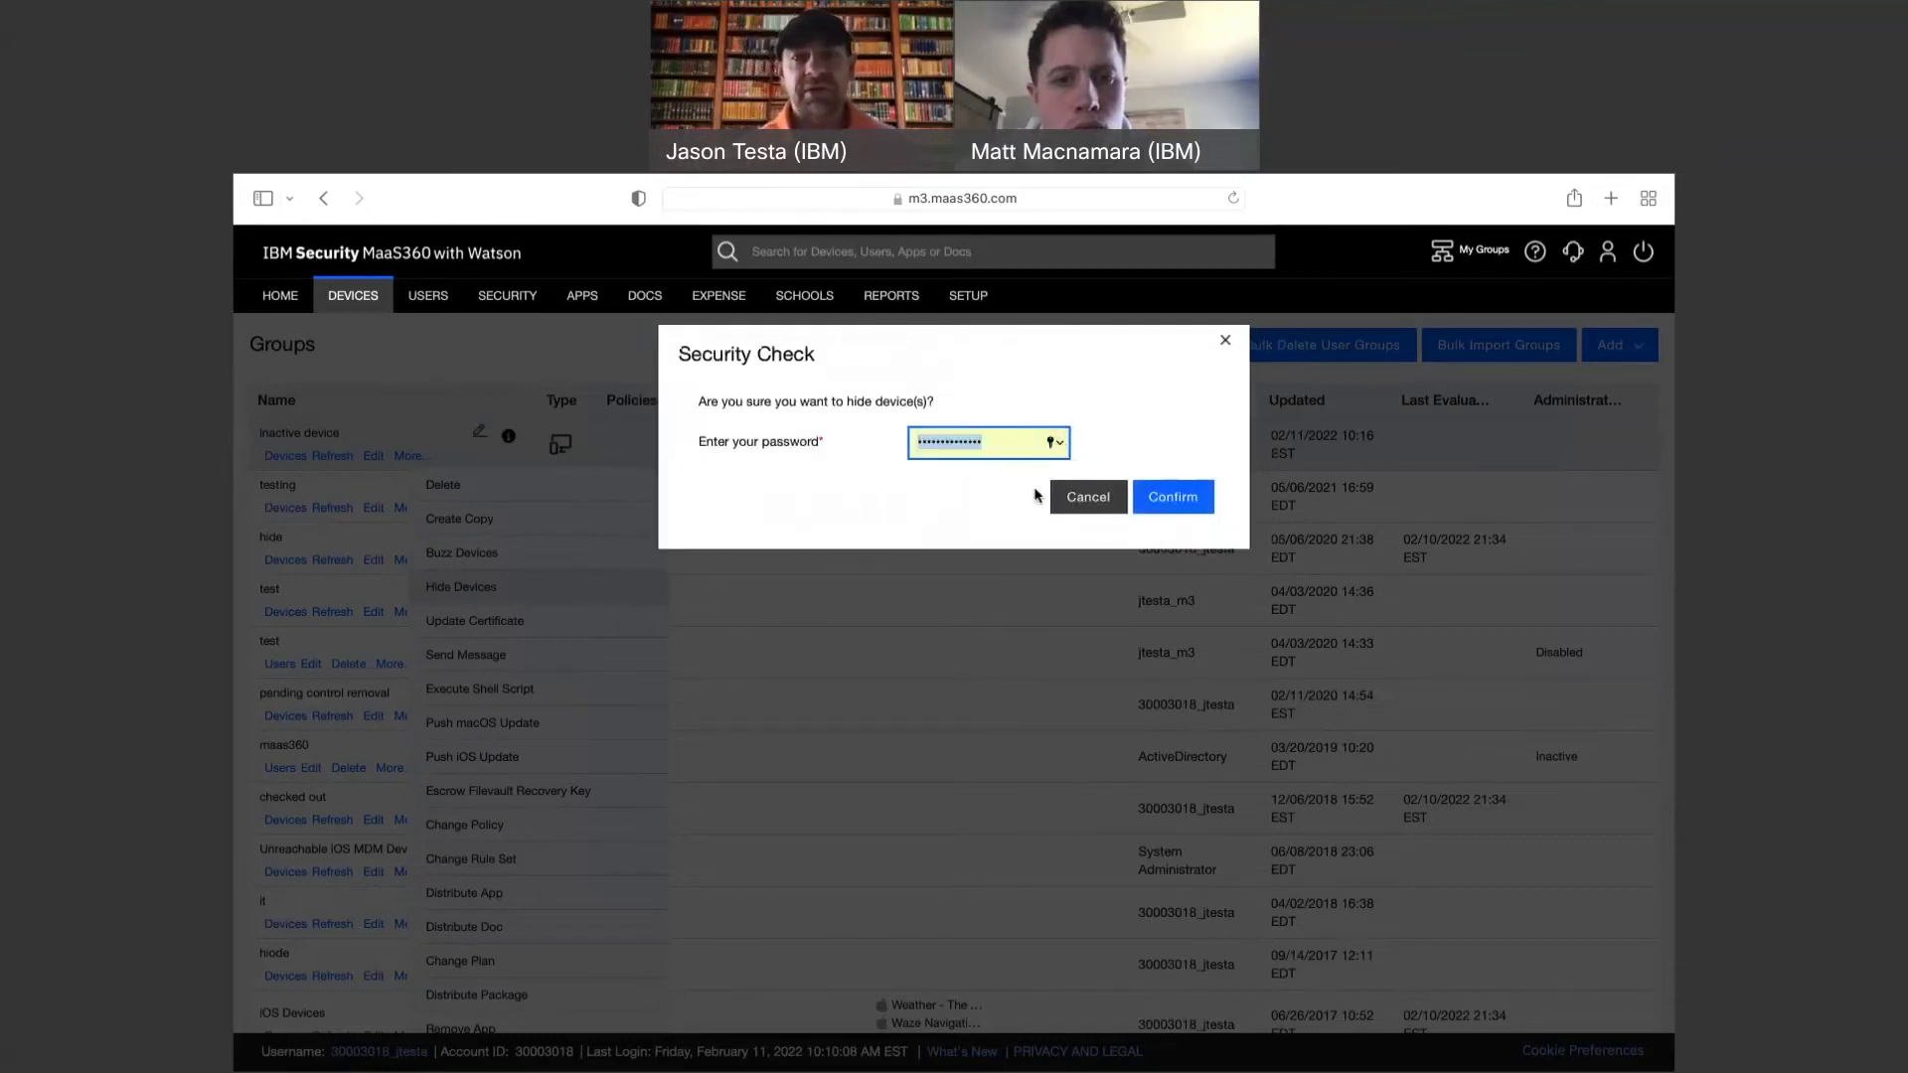
{"action": "left_click", "coordinate": [1157, 493]}
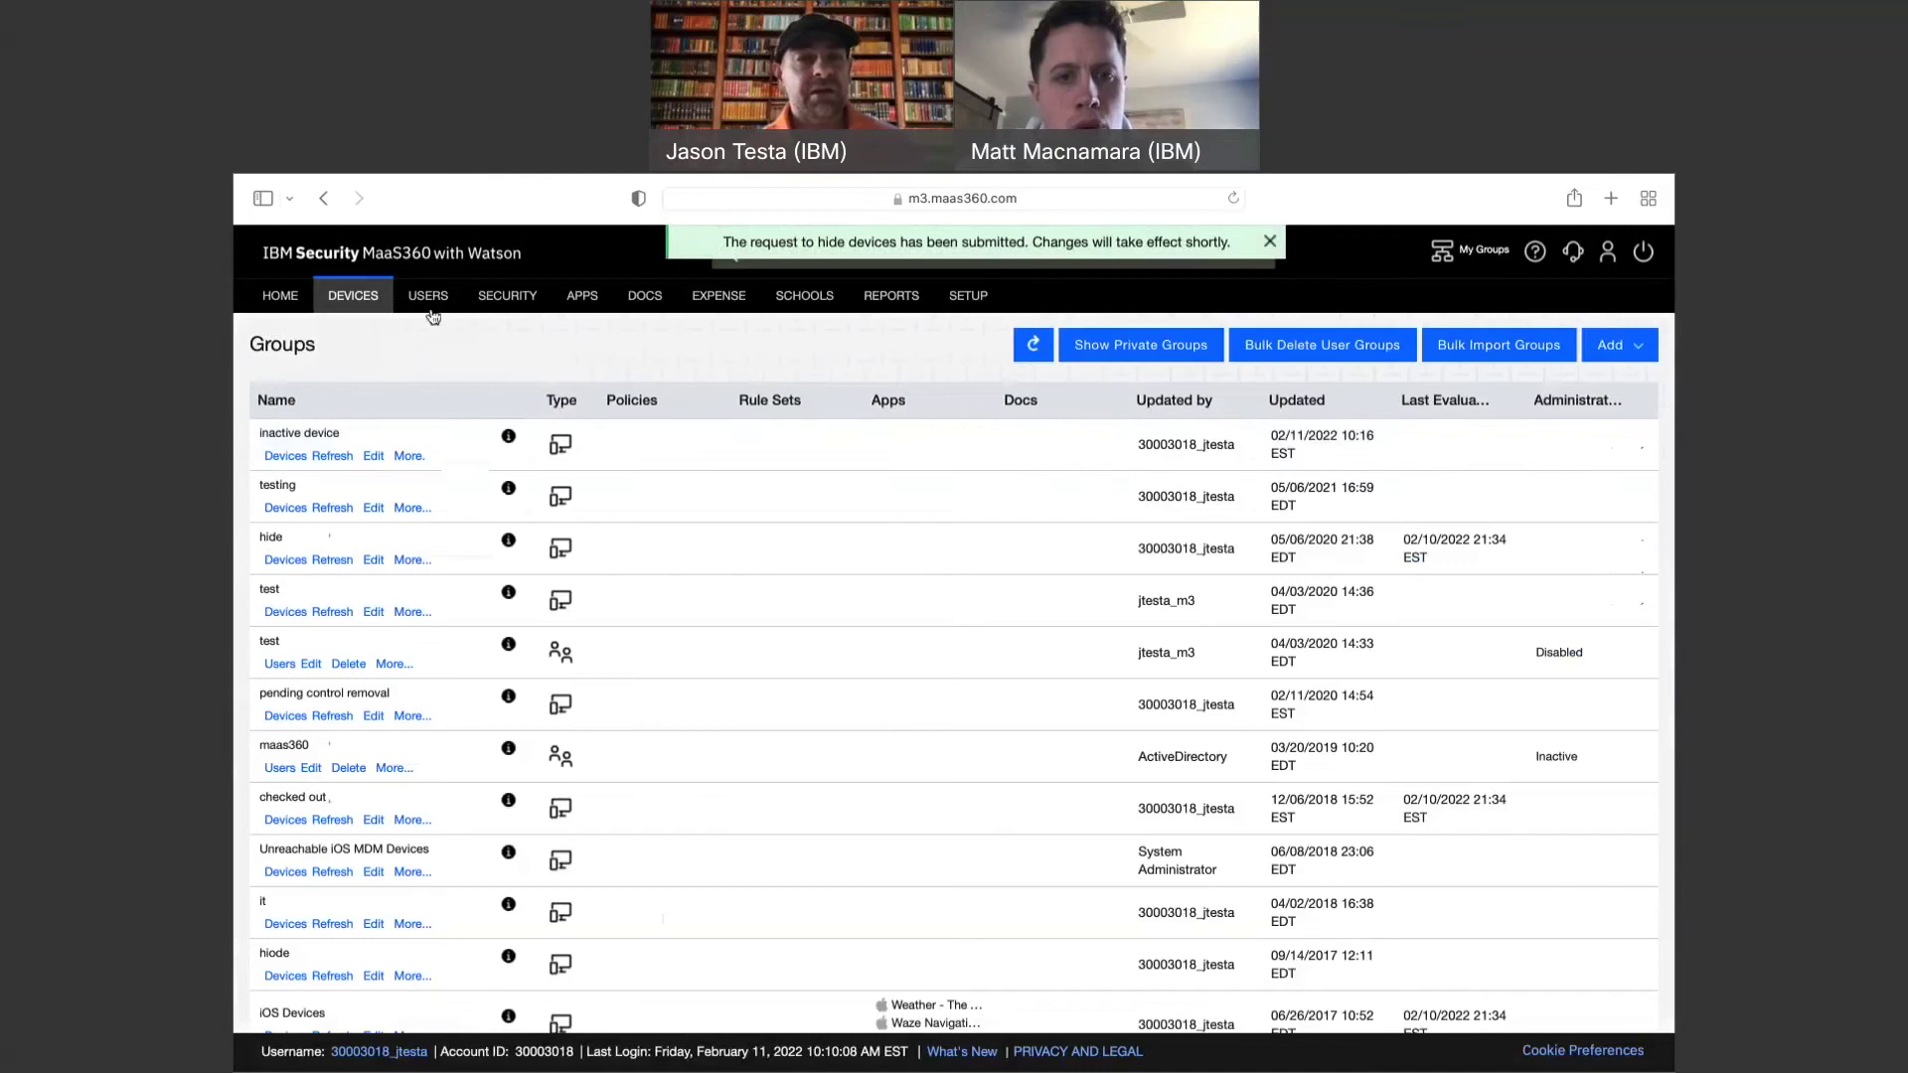
Return to the device inventory and review the managed status of all listed devices.
{"action": "left_click", "coordinate": [342, 325]}
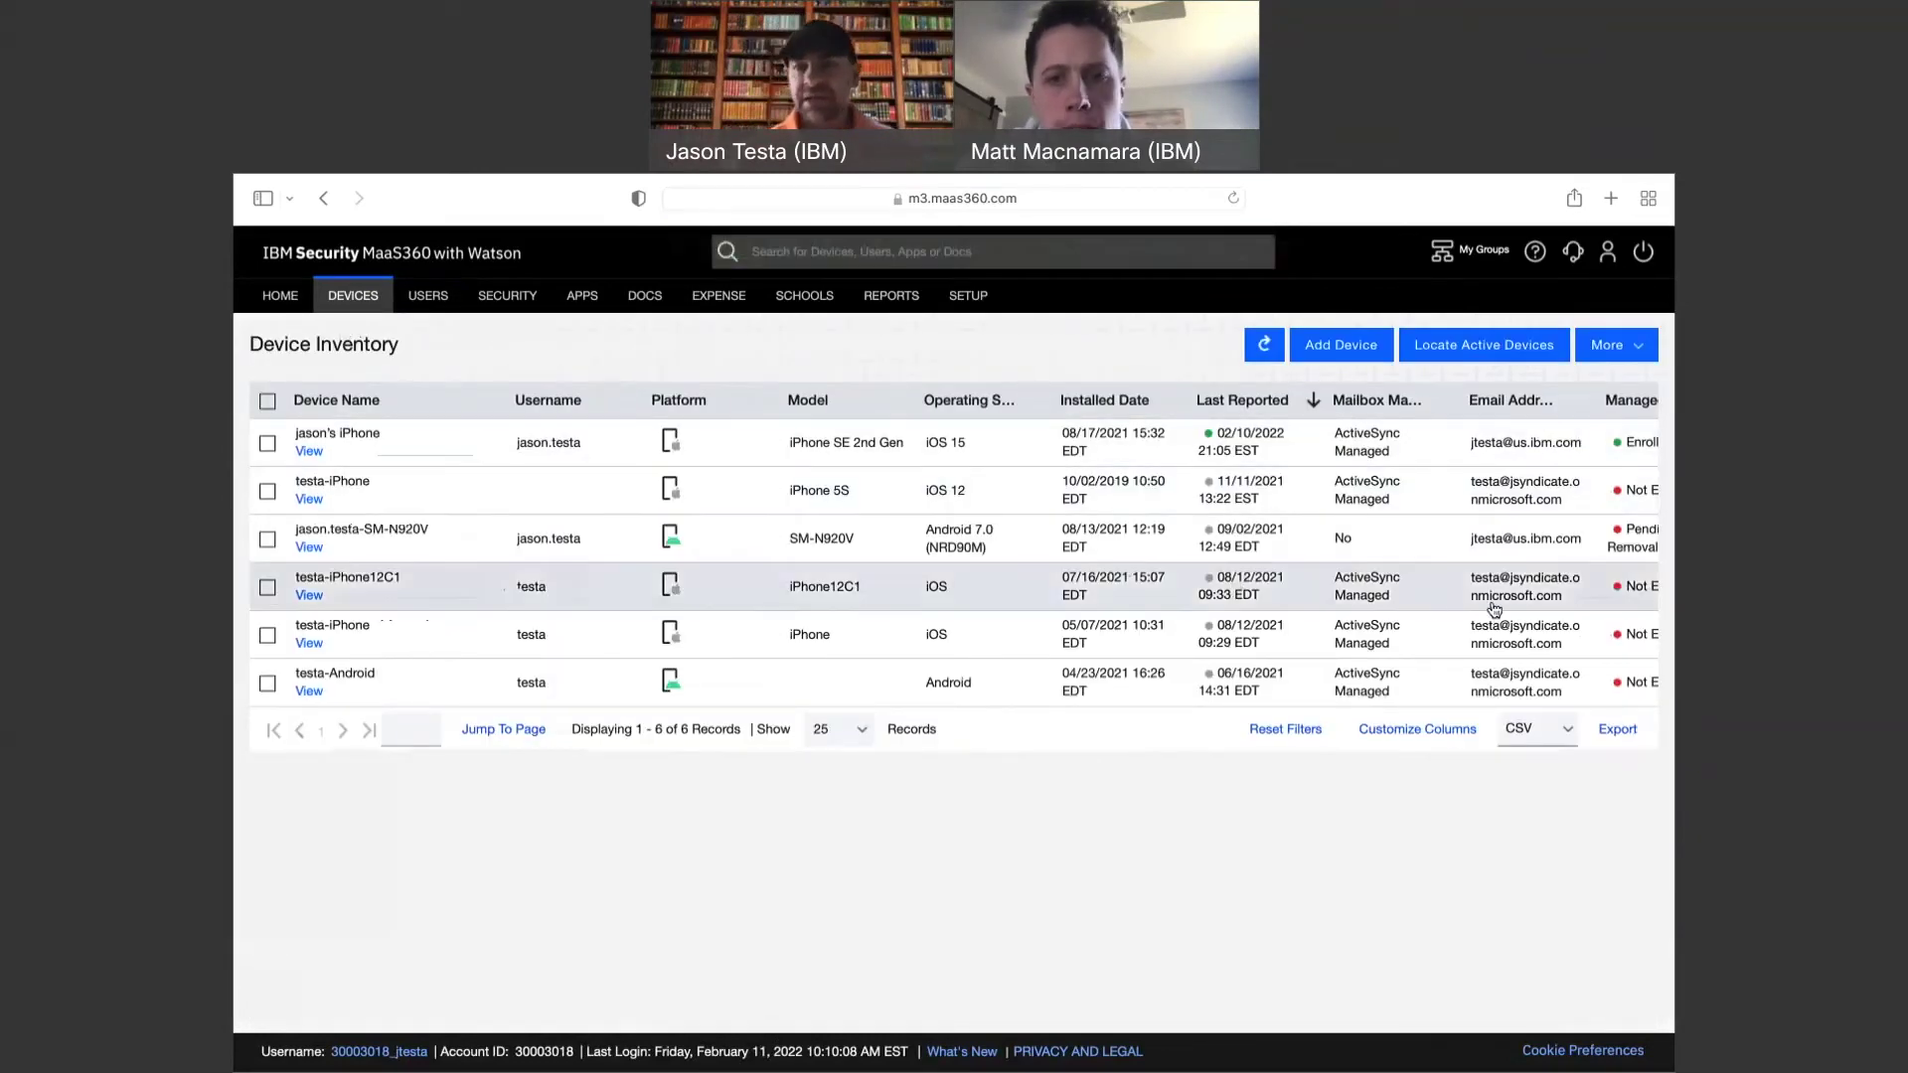
{"action": "scroll", "coordinate": [1580, 596], "scroll_direction": "right", "scroll_amount": 2}
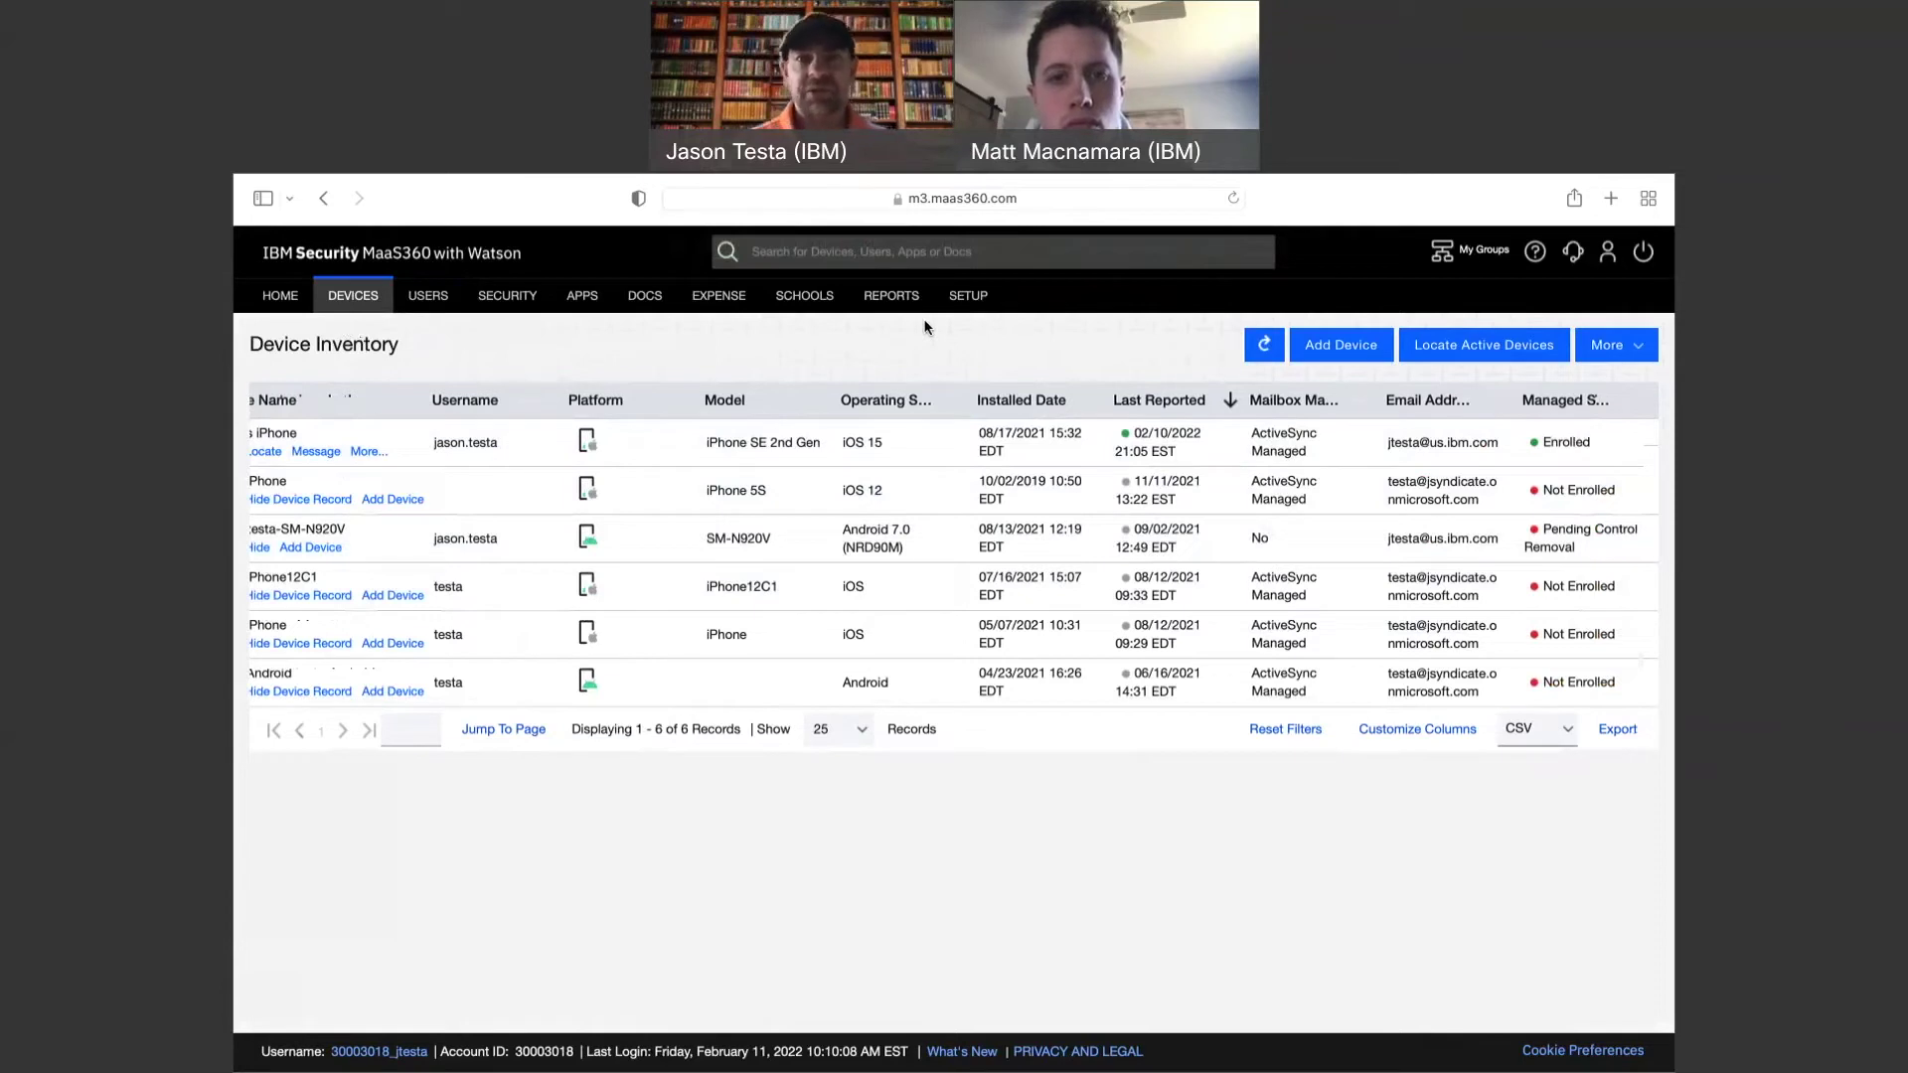
Open the Cloud Extender settings and examine the Exchange ActiveSync data collection frequency and device record cleanup settings.
{"action": "mouse_move", "coordinate": [952, 311]}
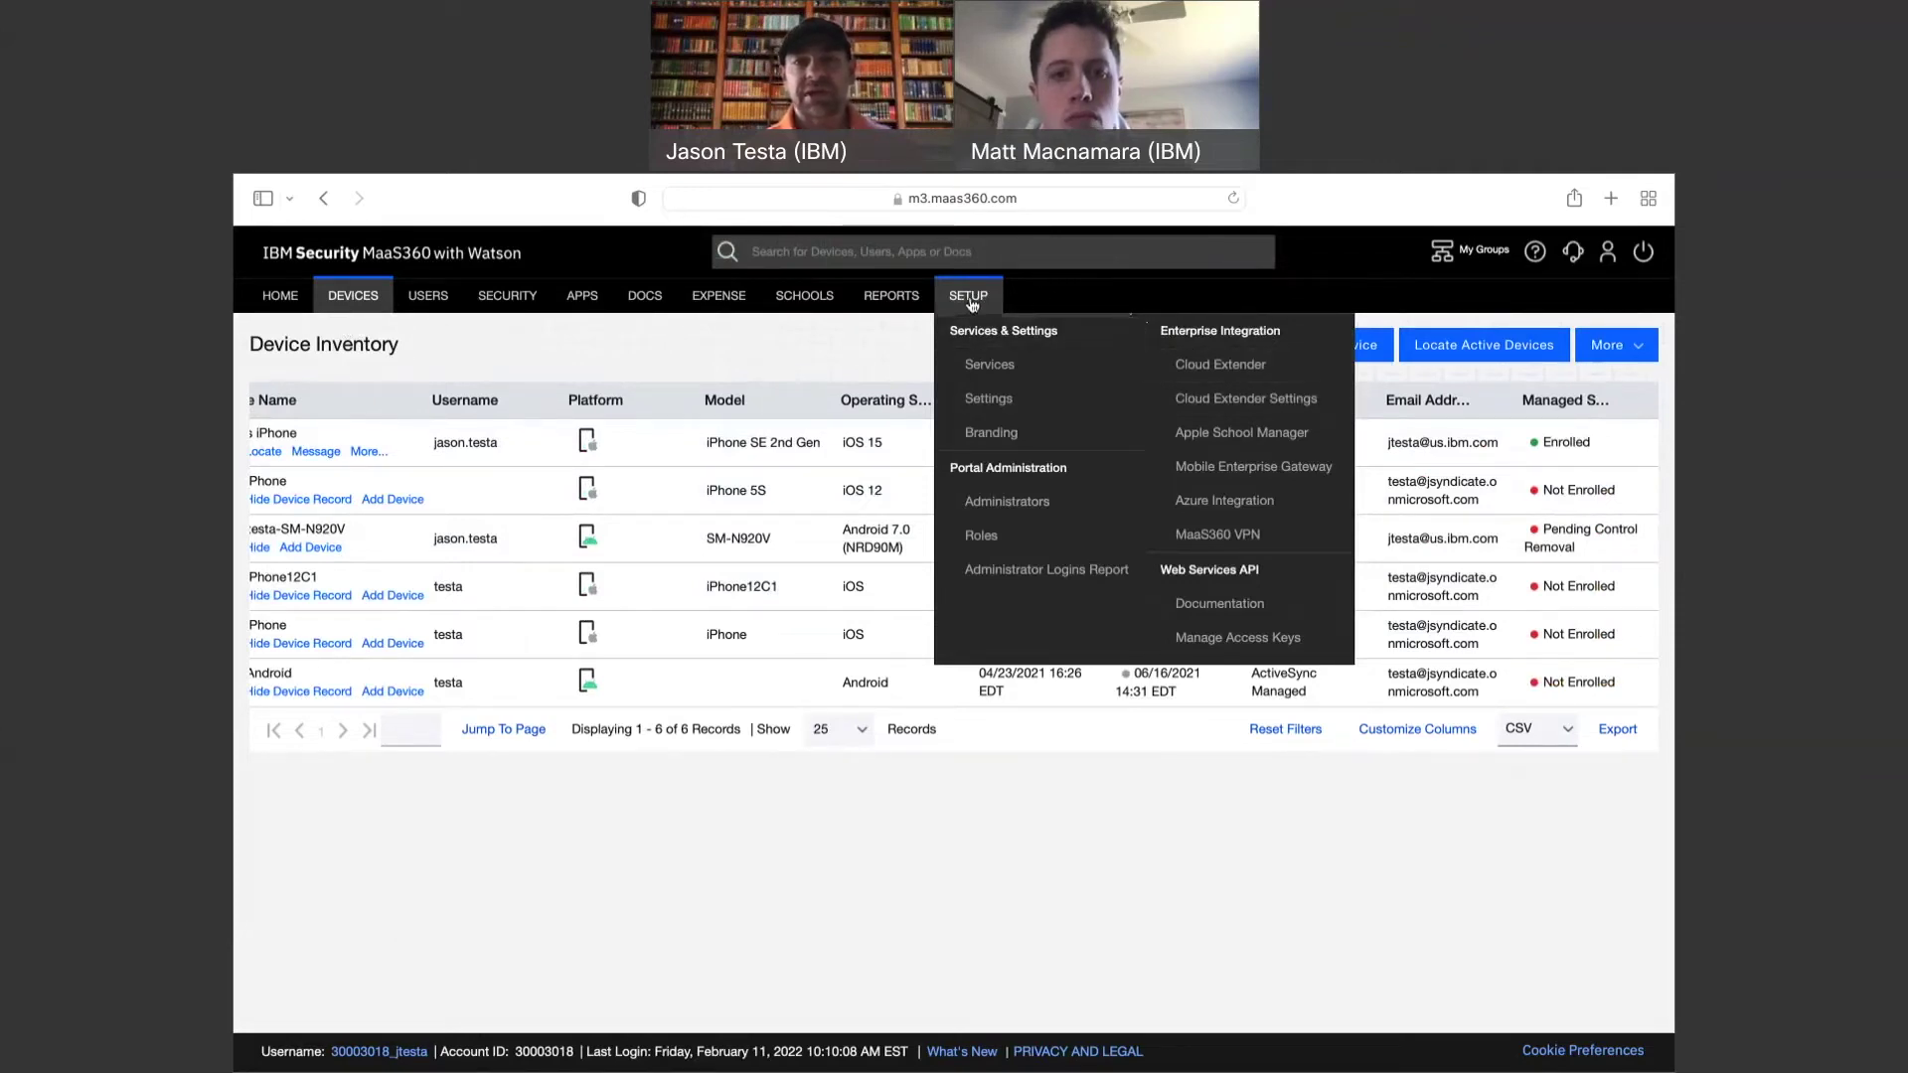
{"action": "left_click", "coordinate": [1237, 407]}
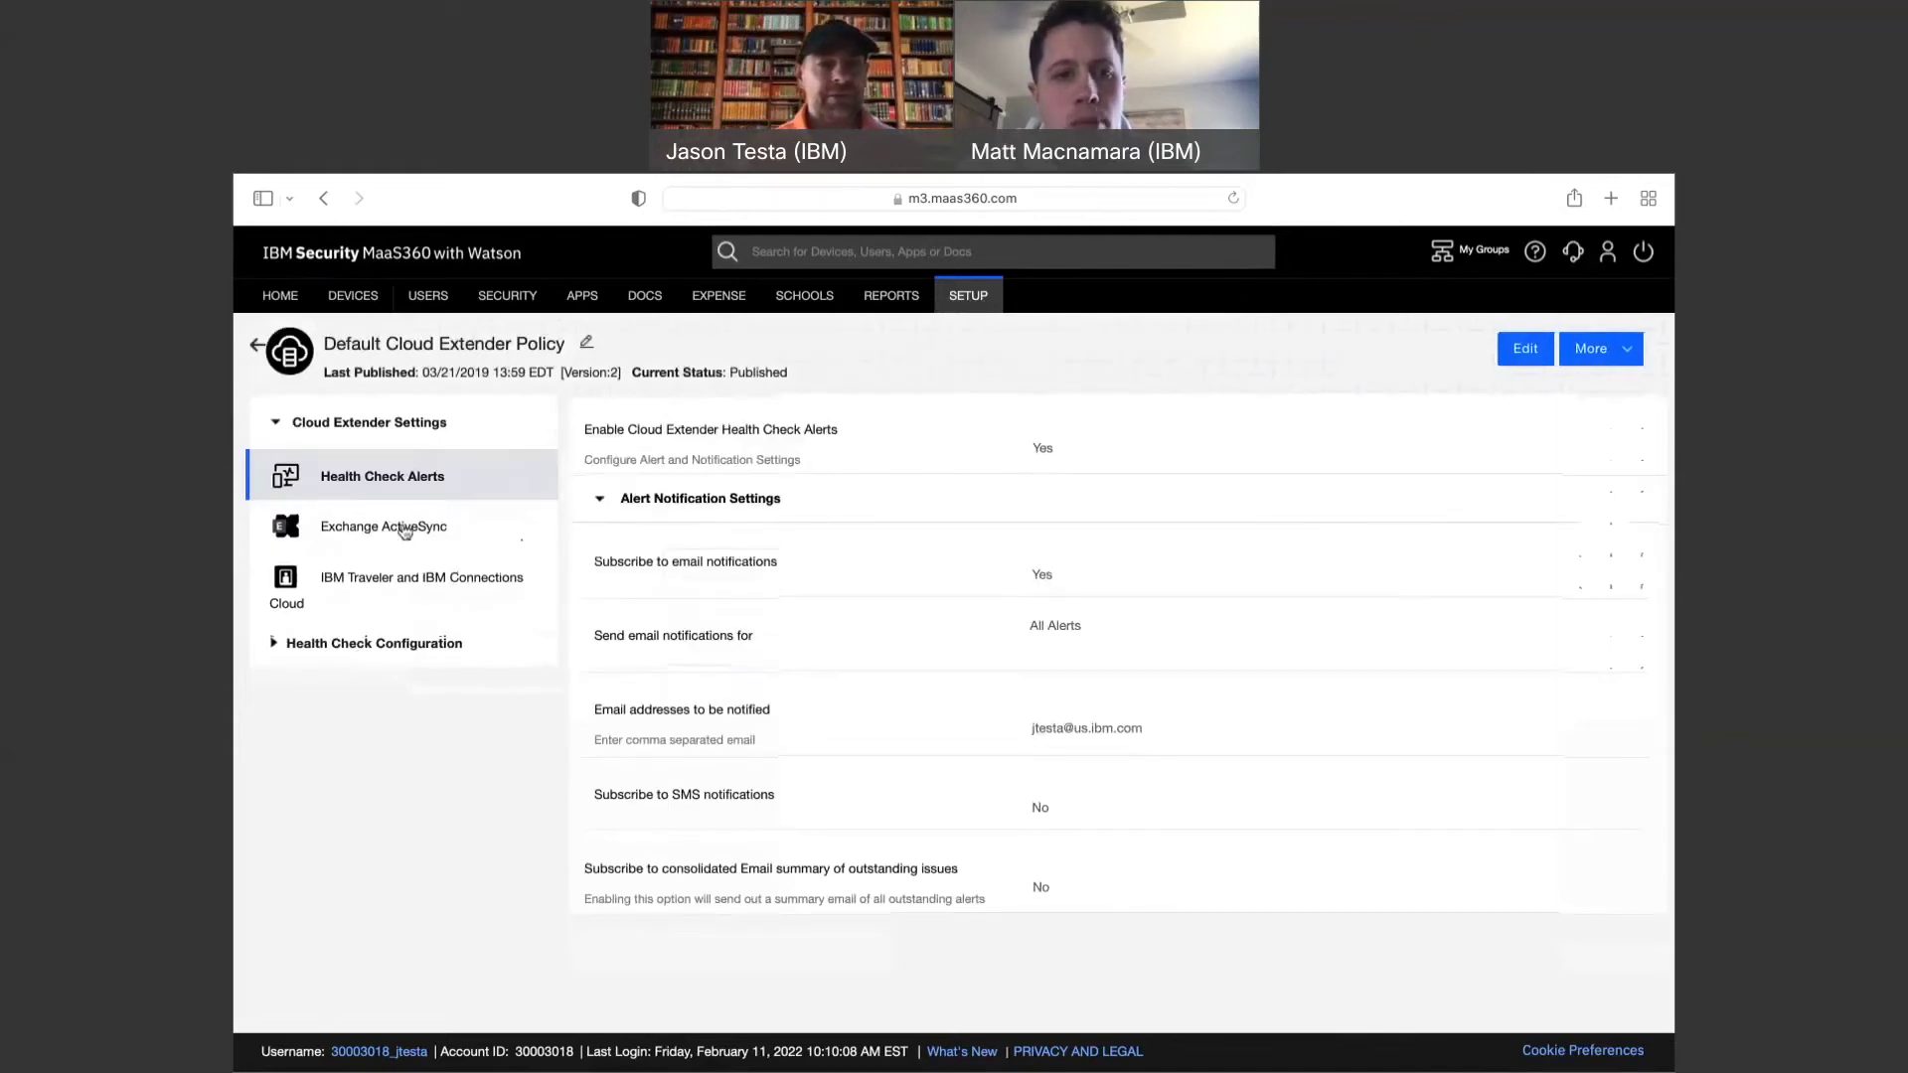
{"action": "left_click", "coordinate": [422, 526]}
{"action": "scroll", "coordinate": [773, 647], "scroll_direction": "down", "scroll_amount": 1}
{"action": "scroll", "coordinate": [773, 647], "scroll_direction": "down", "scroll_amount": 2}
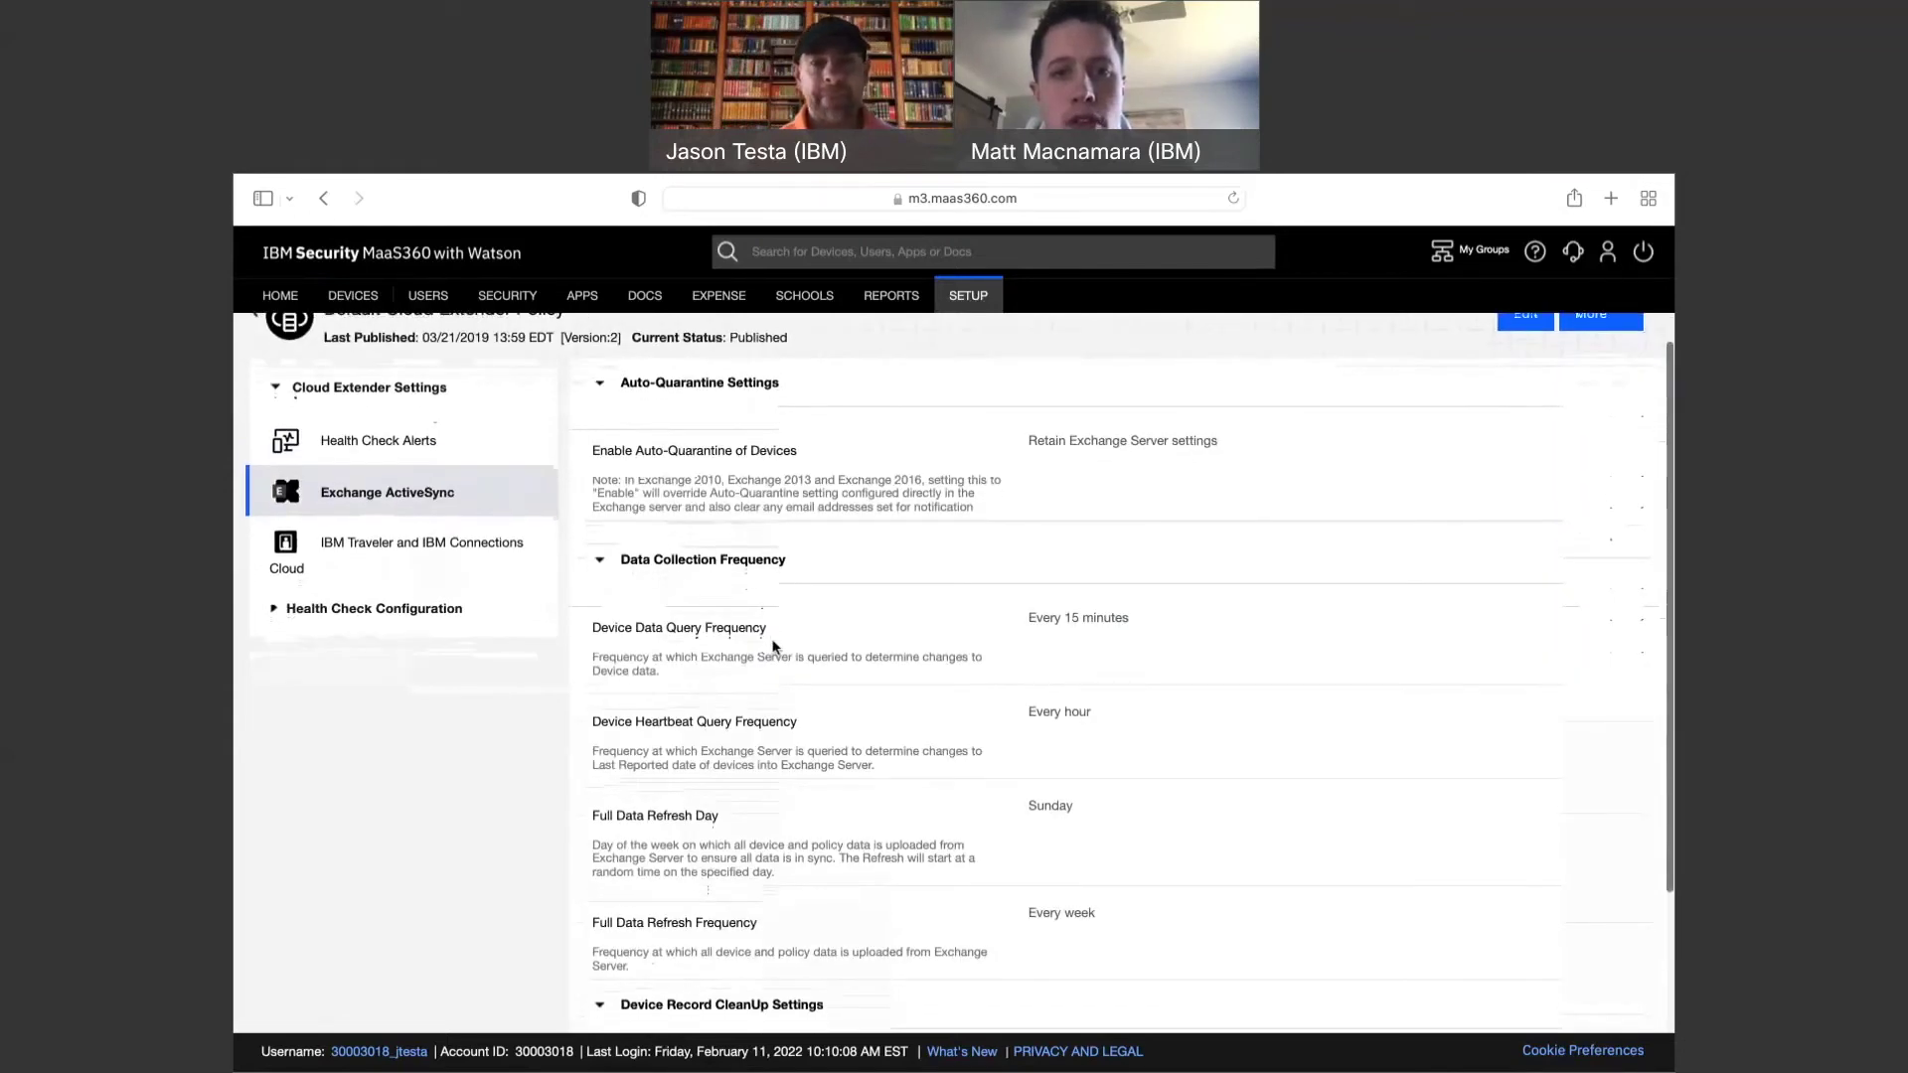
{"action": "scroll", "coordinate": [773, 647], "scroll_direction": "down", "scroll_amount": 5}
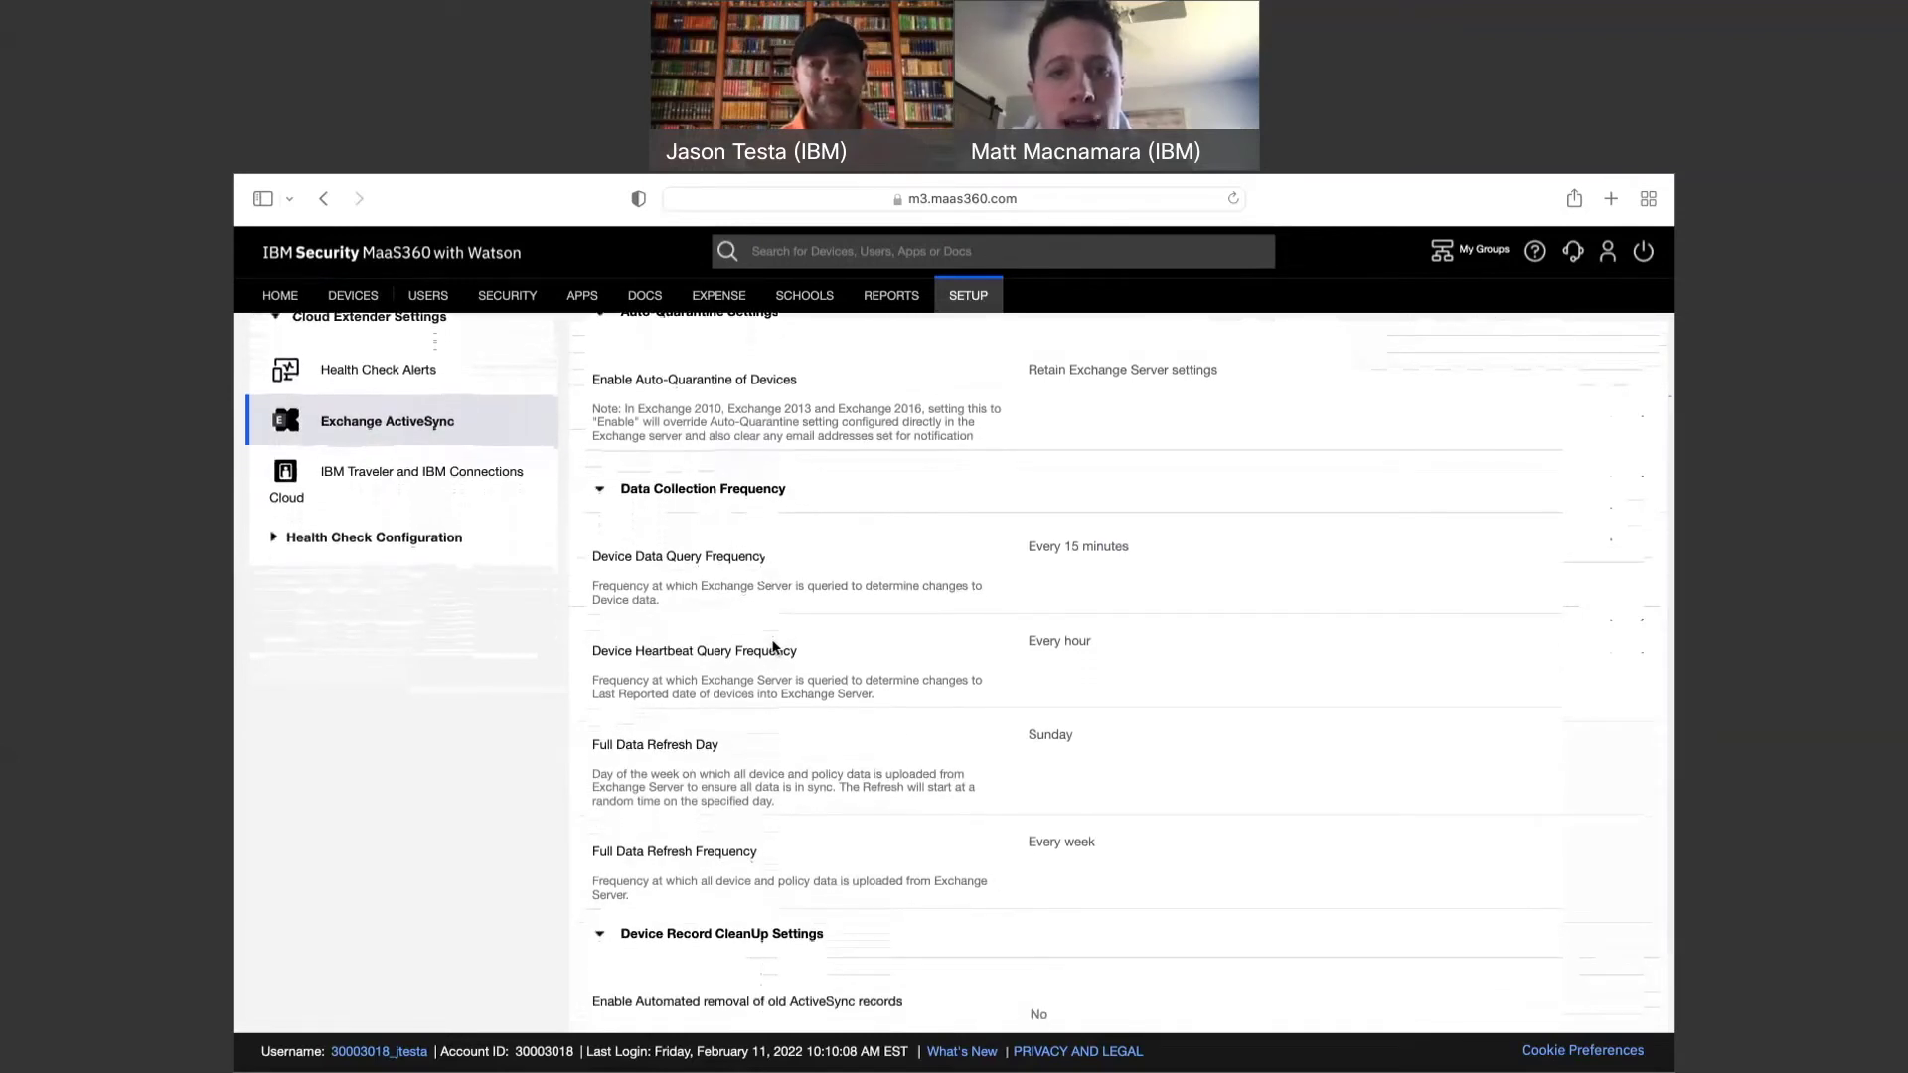
{"action": "scroll", "coordinate": [773, 647], "scroll_direction": "down", "scroll_amount": 1}
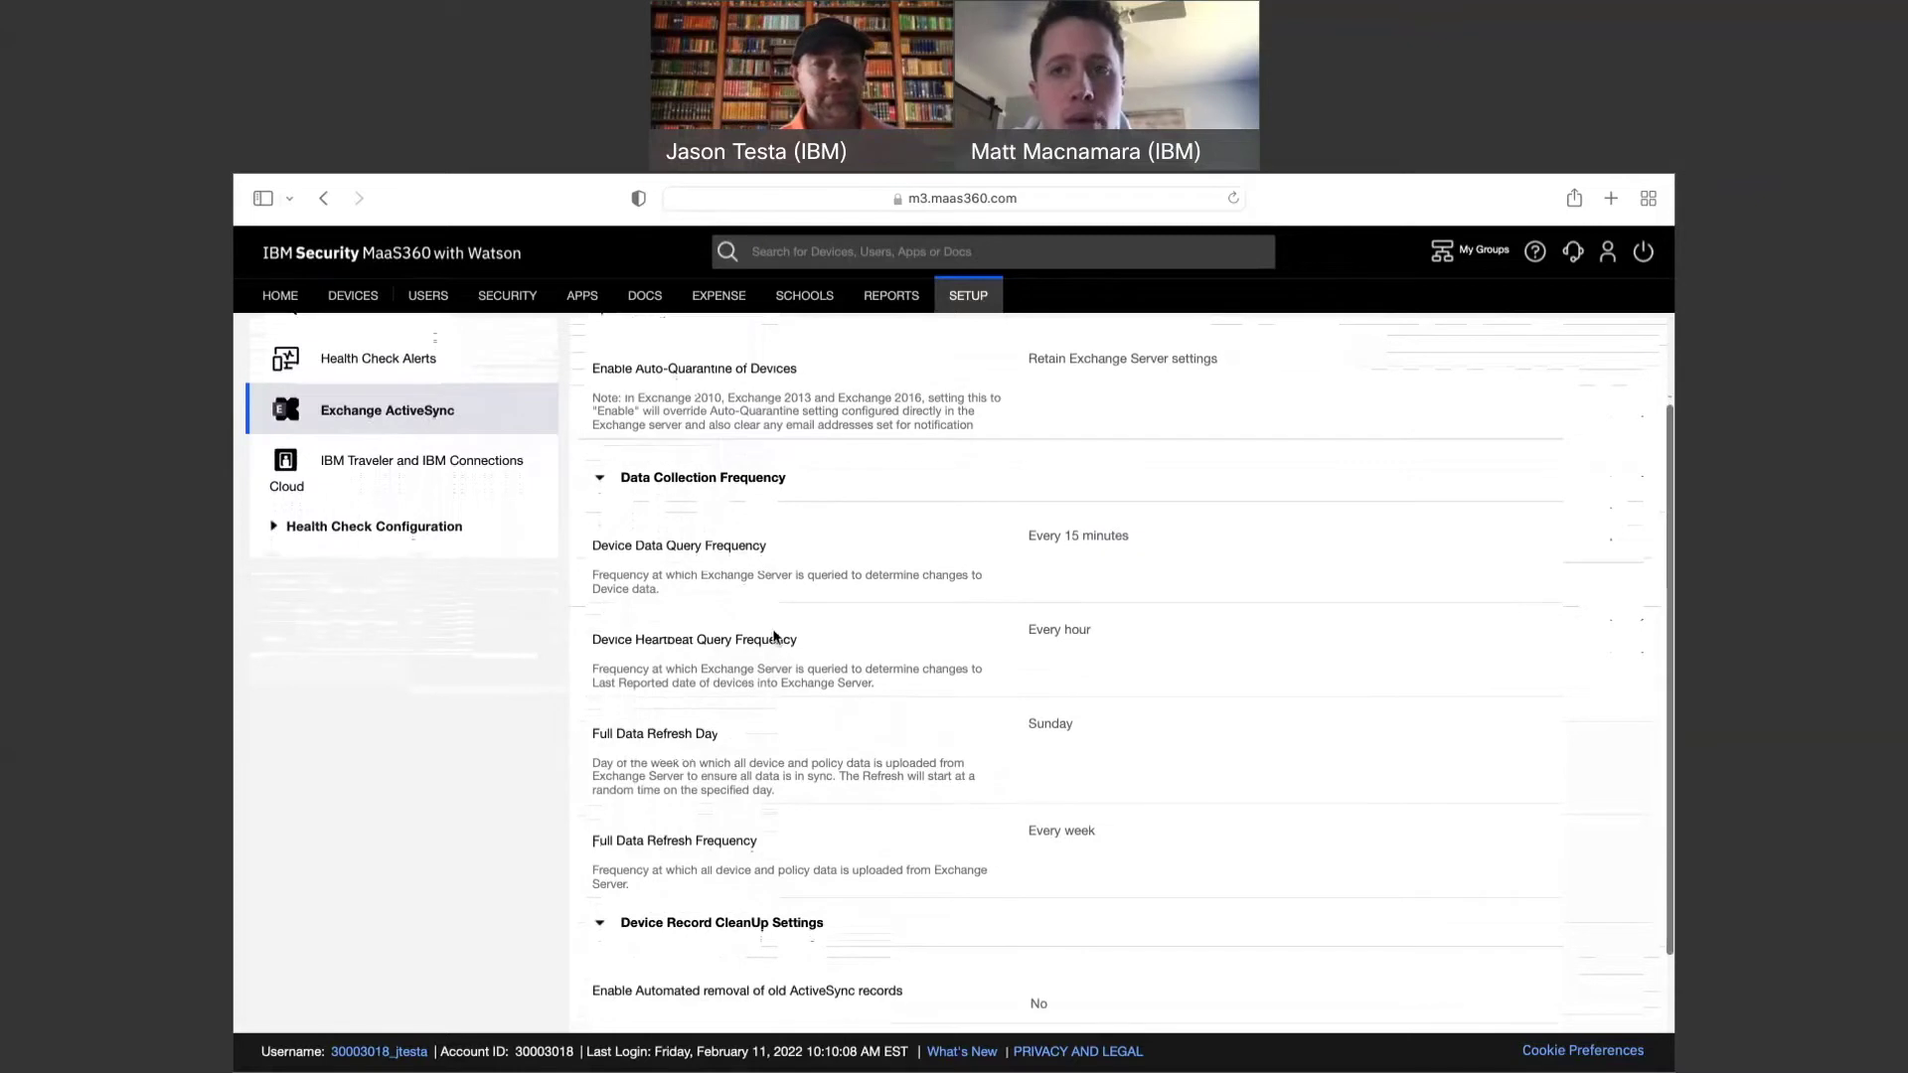
{"action": "scroll", "coordinate": [774, 637], "scroll_direction": "down", "scroll_amount": 4}
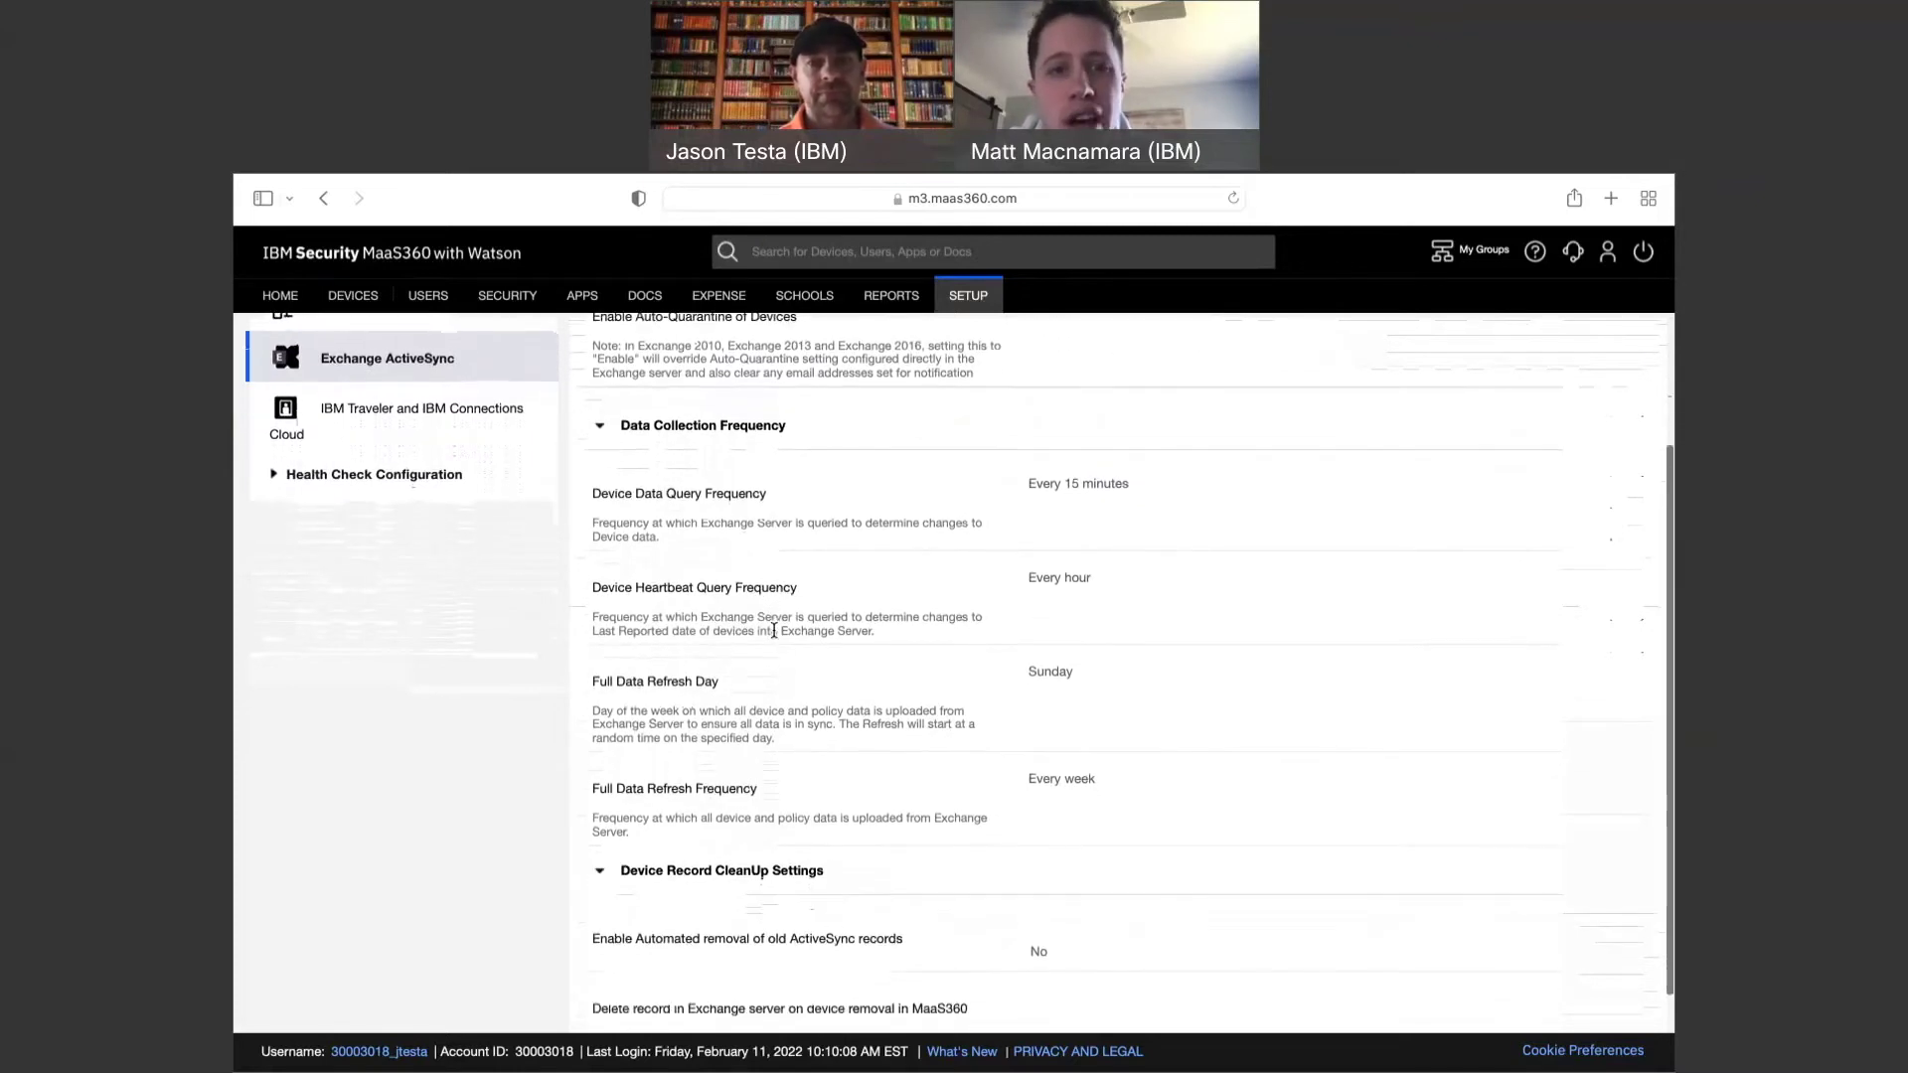
{"action": "scroll", "coordinate": [773, 630], "scroll_direction": "down", "scroll_amount": 4}
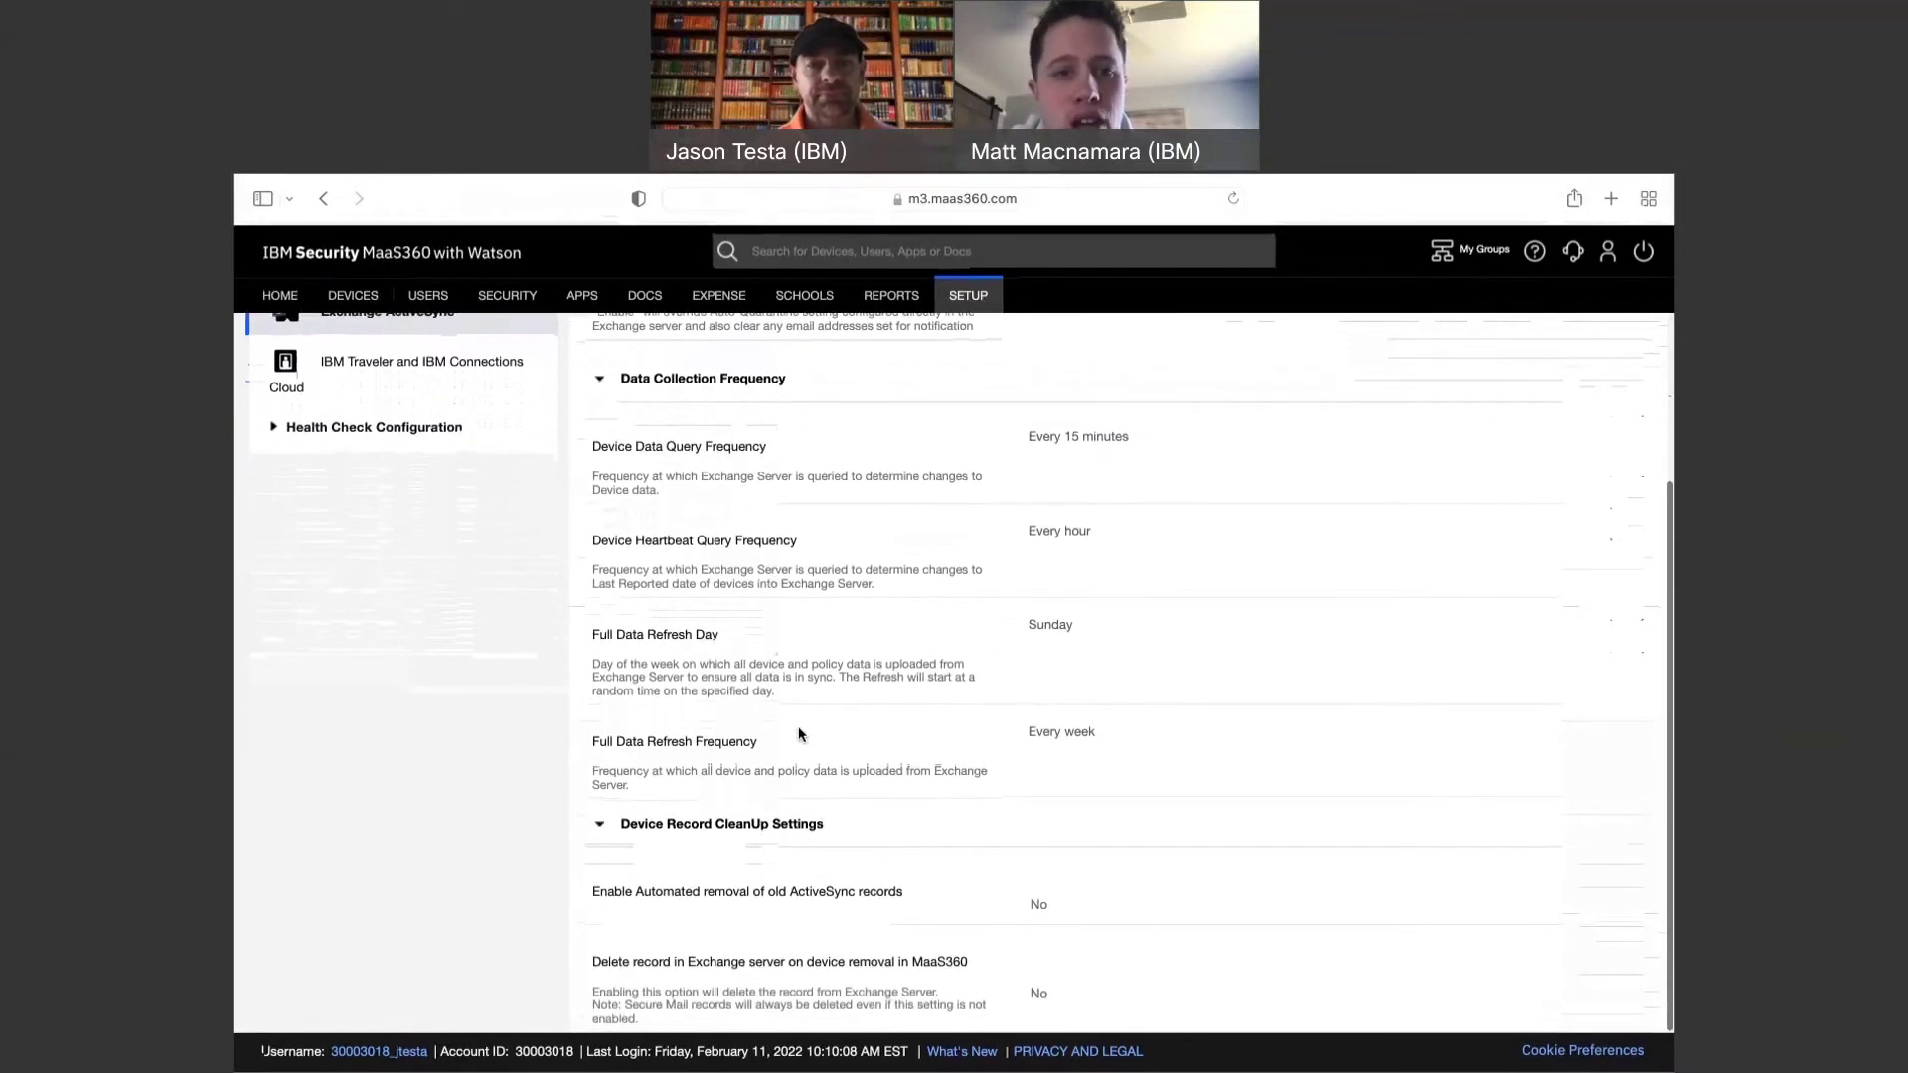
Open the Default Cloud Extender Policy for editing and examine its Exchange ActiveSync data collection and record cleanup options.
{"action": "scroll", "coordinate": [800, 740], "scroll_direction": "up", "scroll_amount": 15}
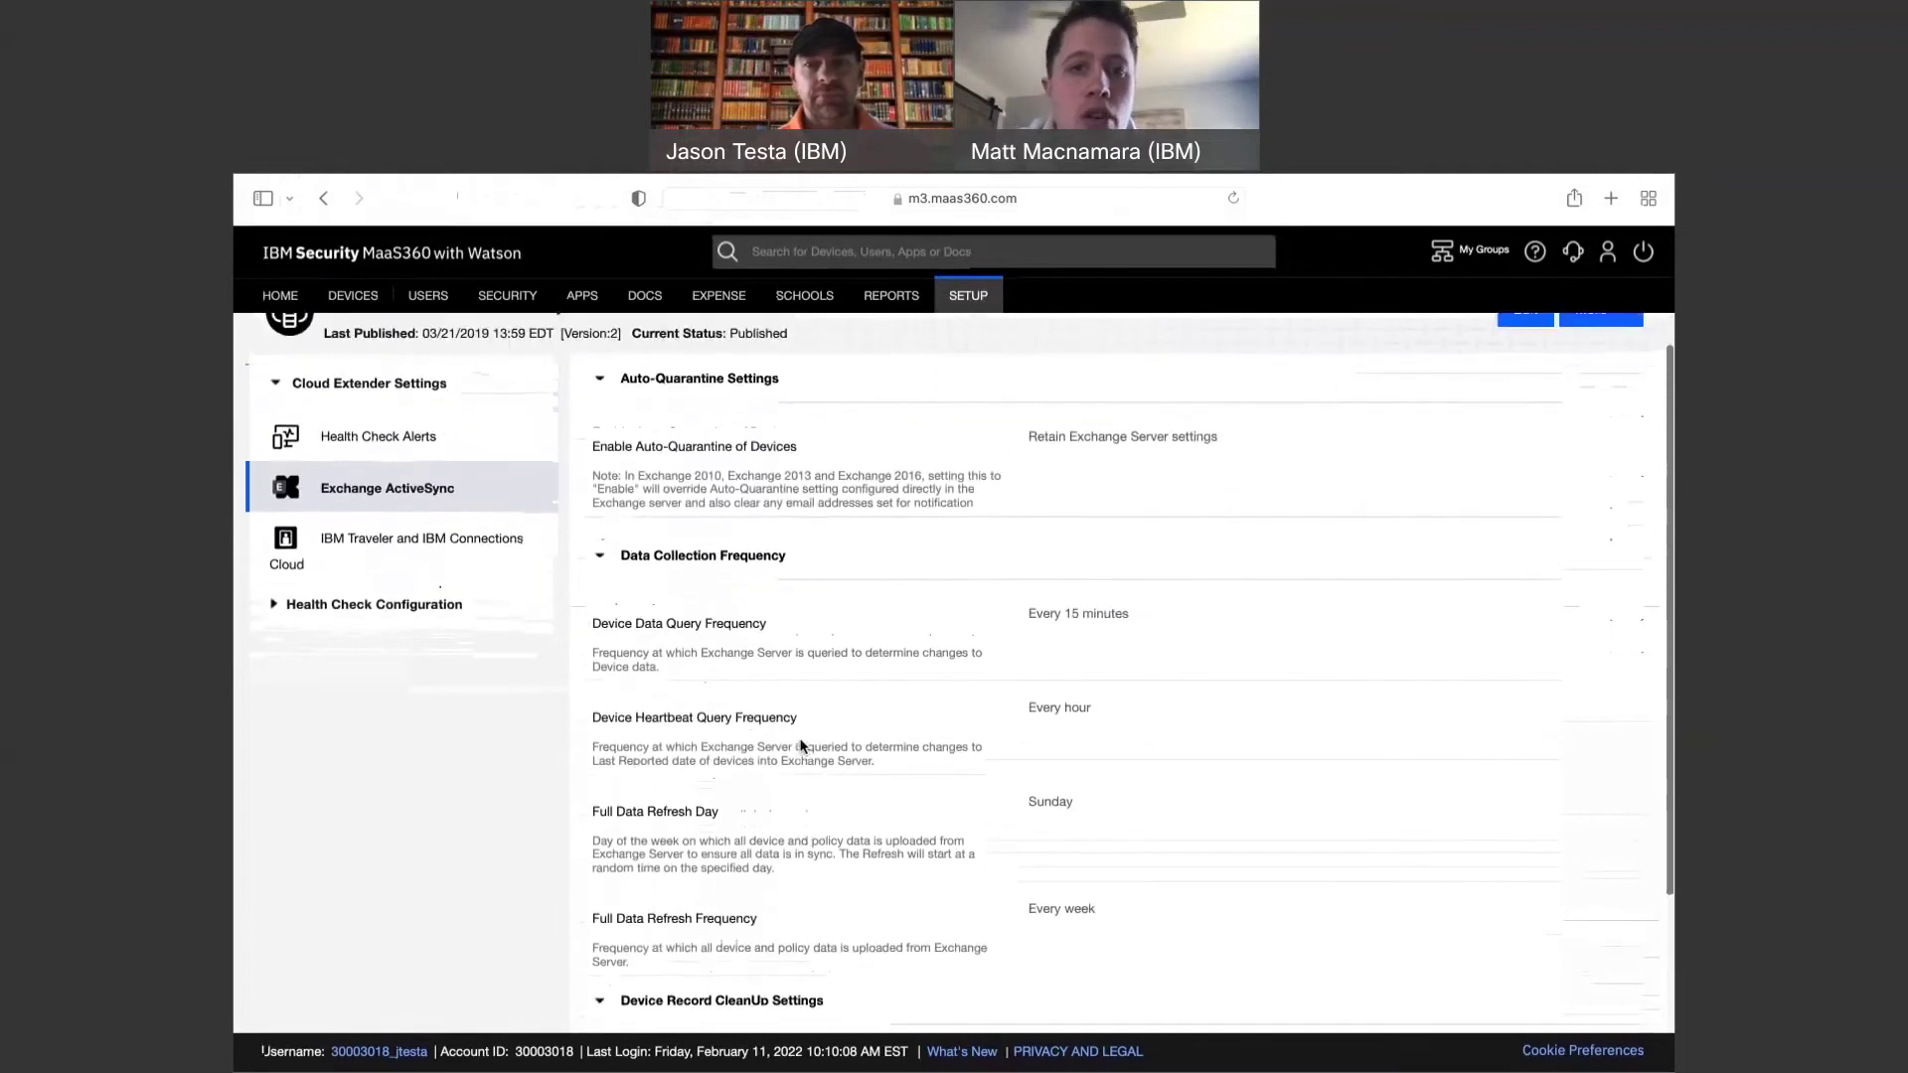
{"action": "scroll", "coordinate": [1326, 539], "scroll_direction": "up", "scroll_amount": 3}
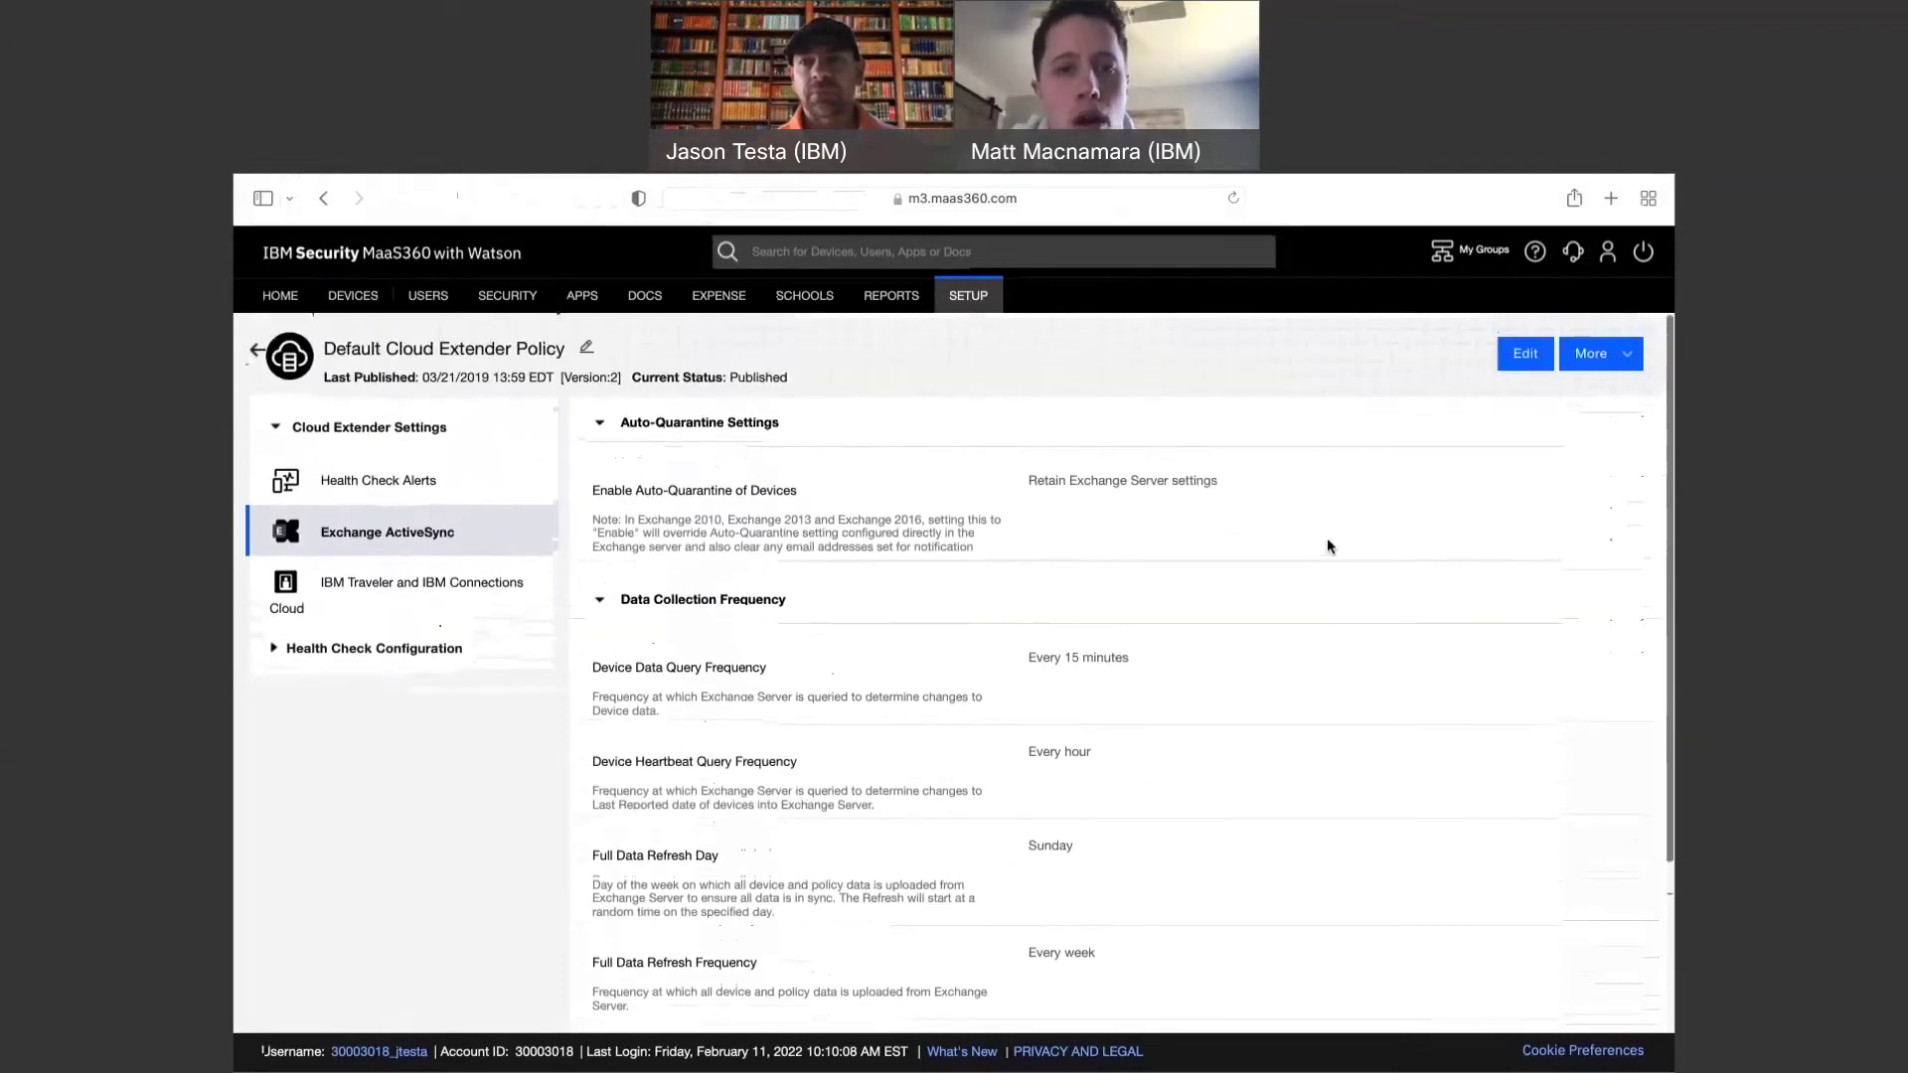
{"action": "left_click", "coordinate": [1520, 347]}
{"action": "scroll", "coordinate": [1362, 490], "scroll_direction": "down", "scroll_amount": 3}
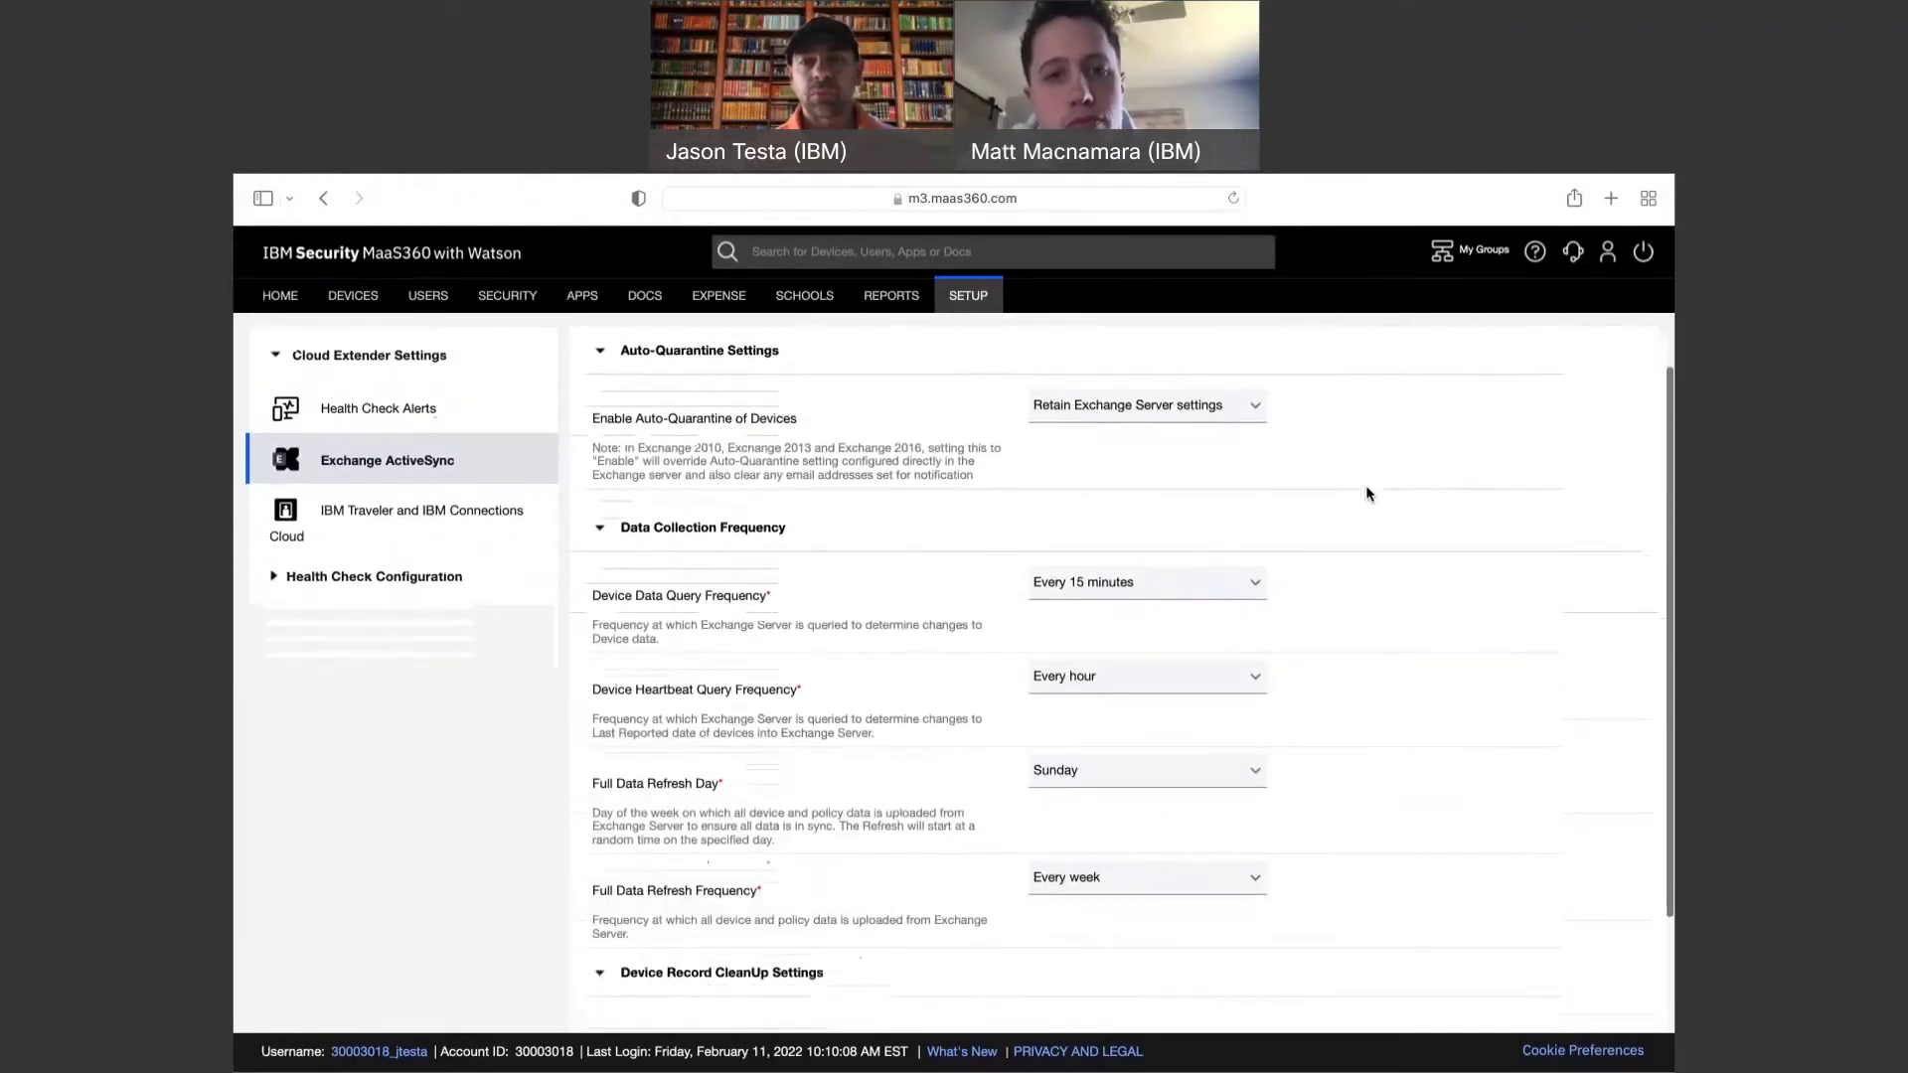
{"action": "scroll", "coordinate": [1366, 489], "scroll_direction": "down", "scroll_amount": 3}
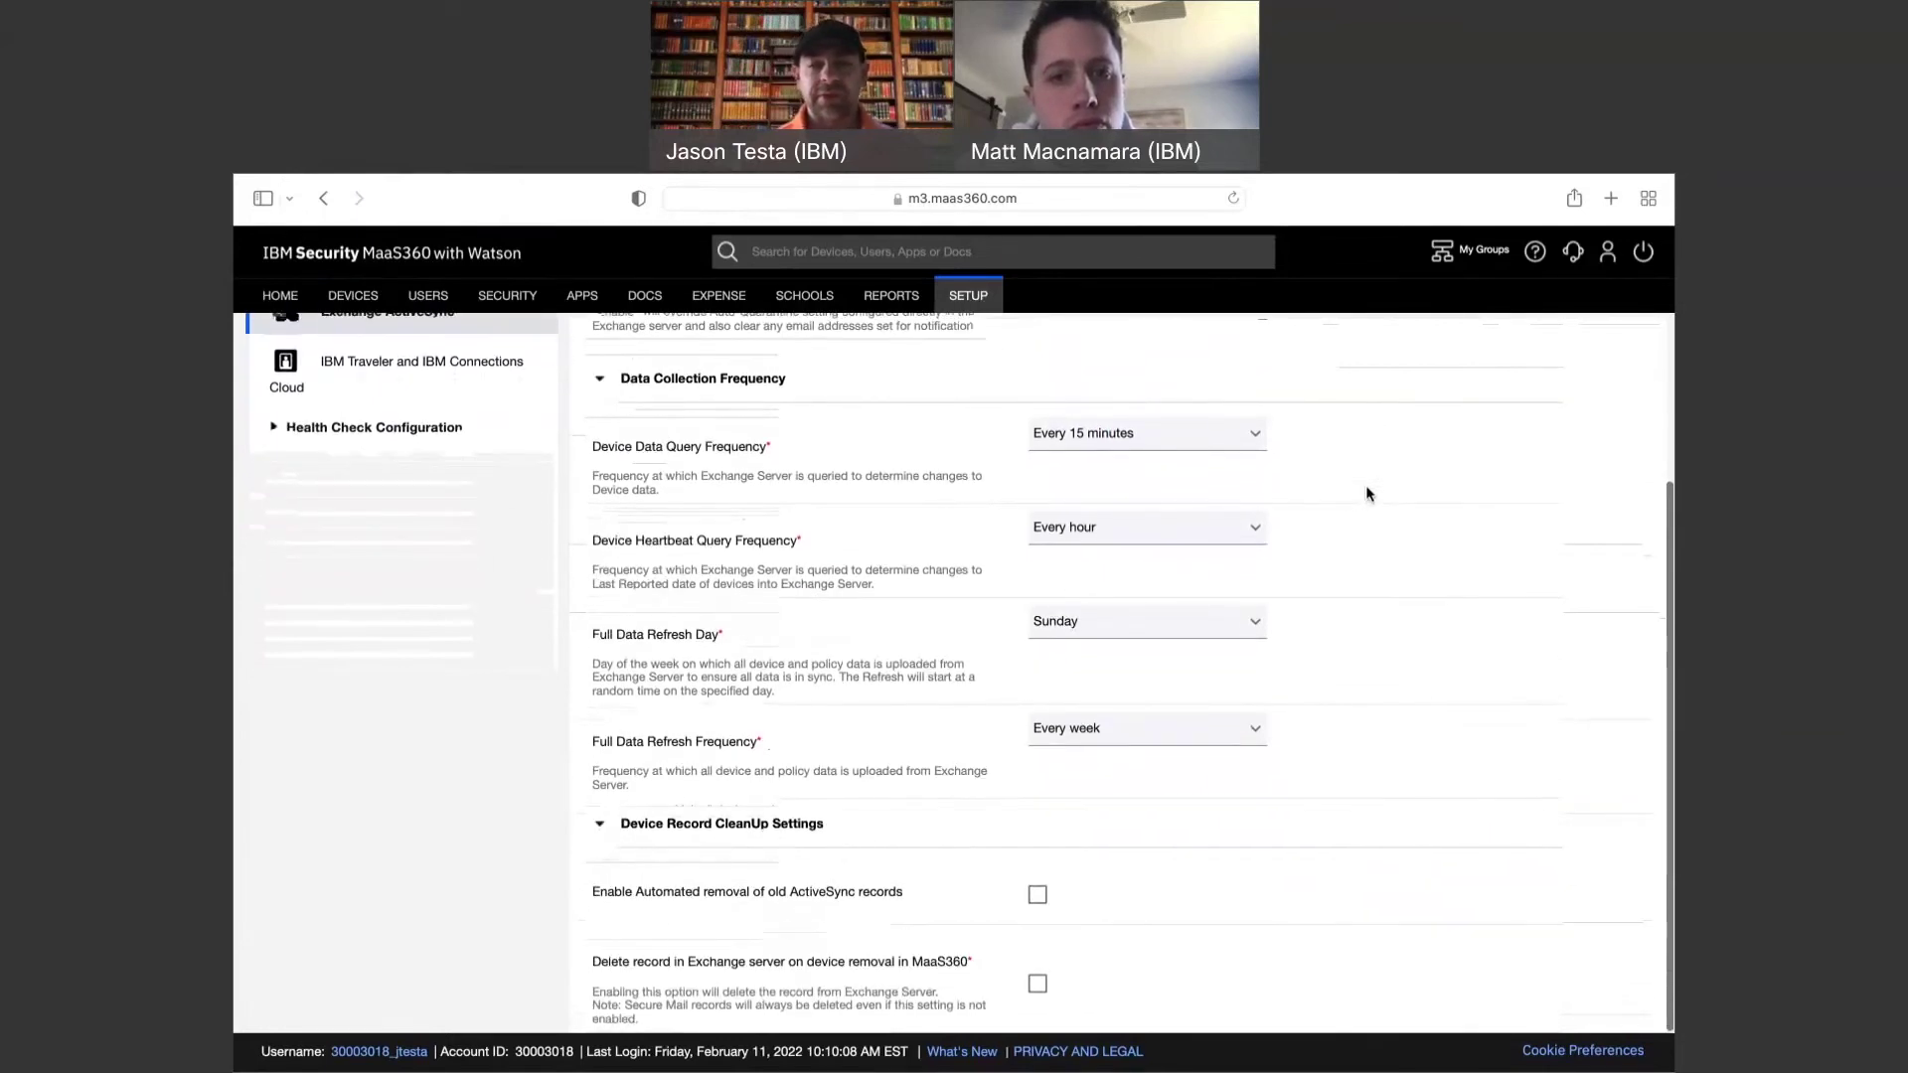
{"action": "scroll", "coordinate": [1365, 494], "scroll_direction": "up", "scroll_amount": 1}
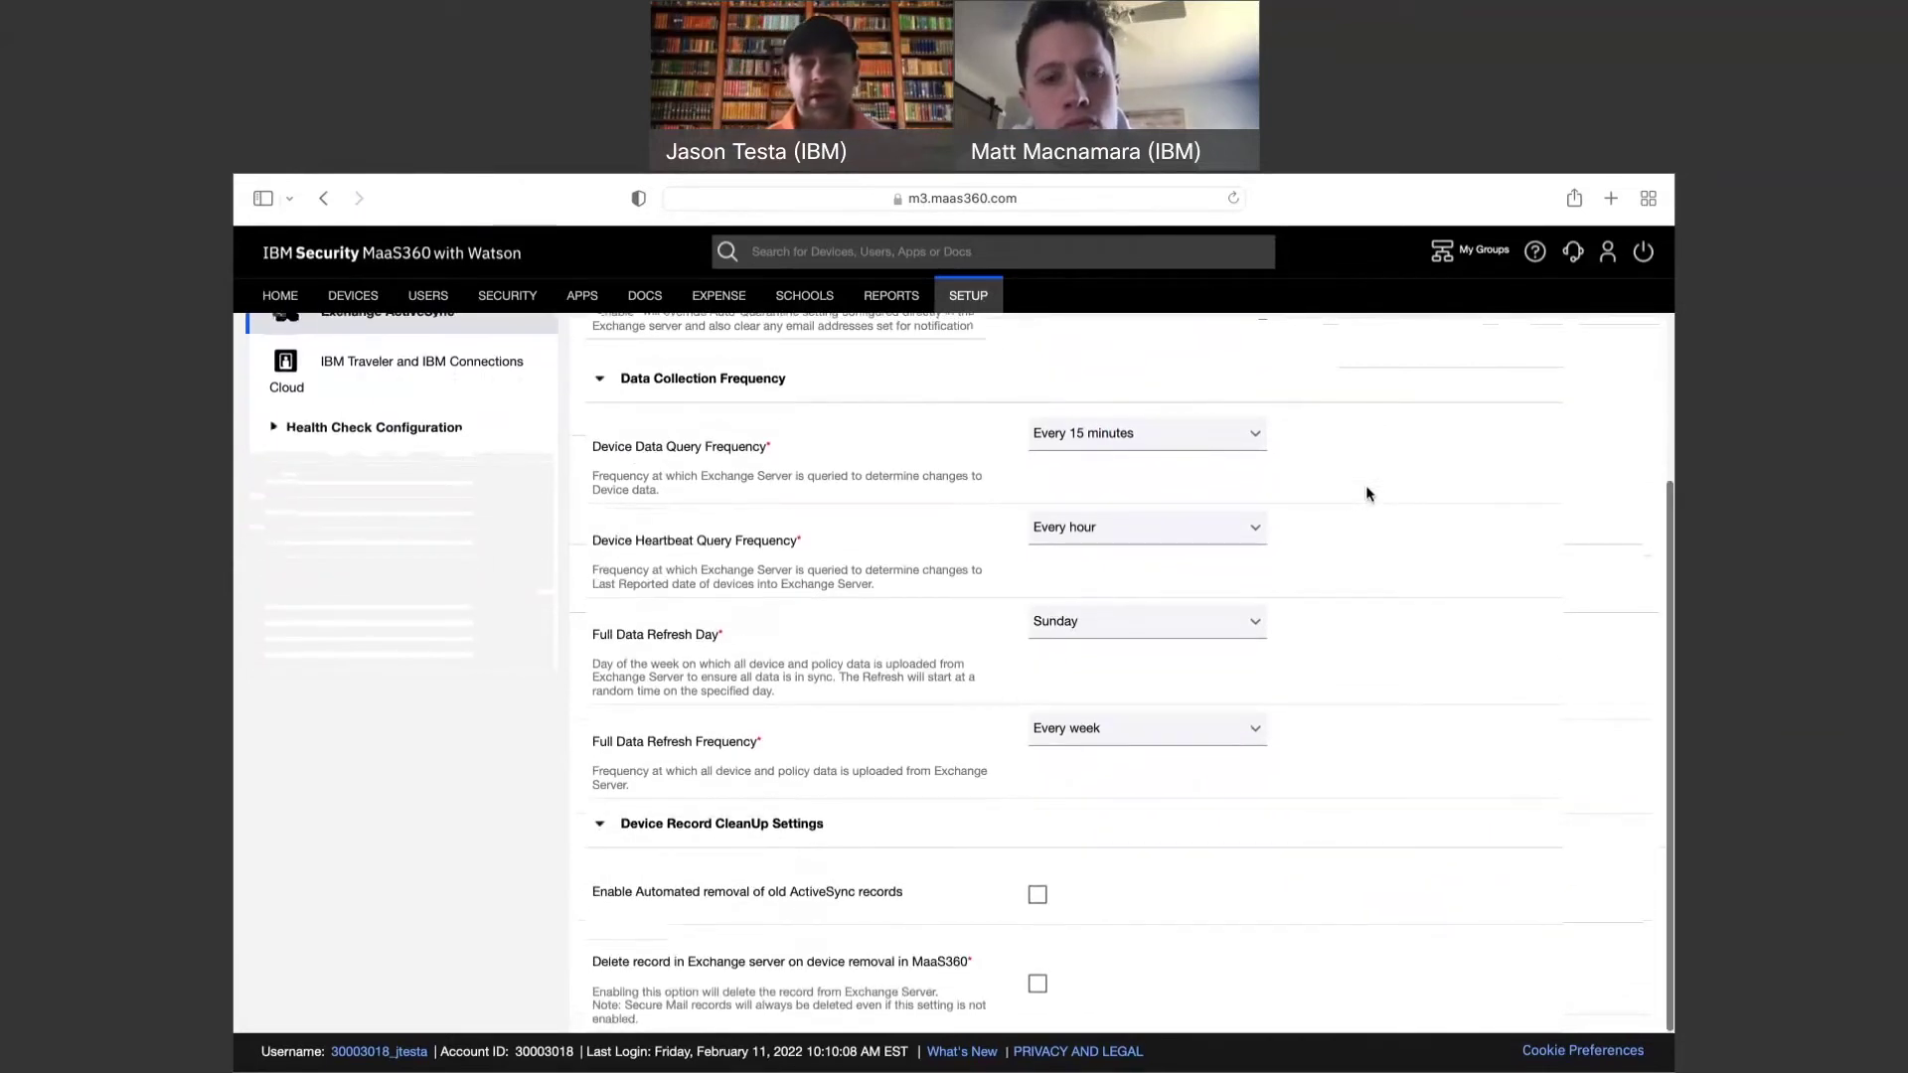
{"action": "scroll", "coordinate": [1365, 494], "scroll_direction": "up", "scroll_amount": 5}
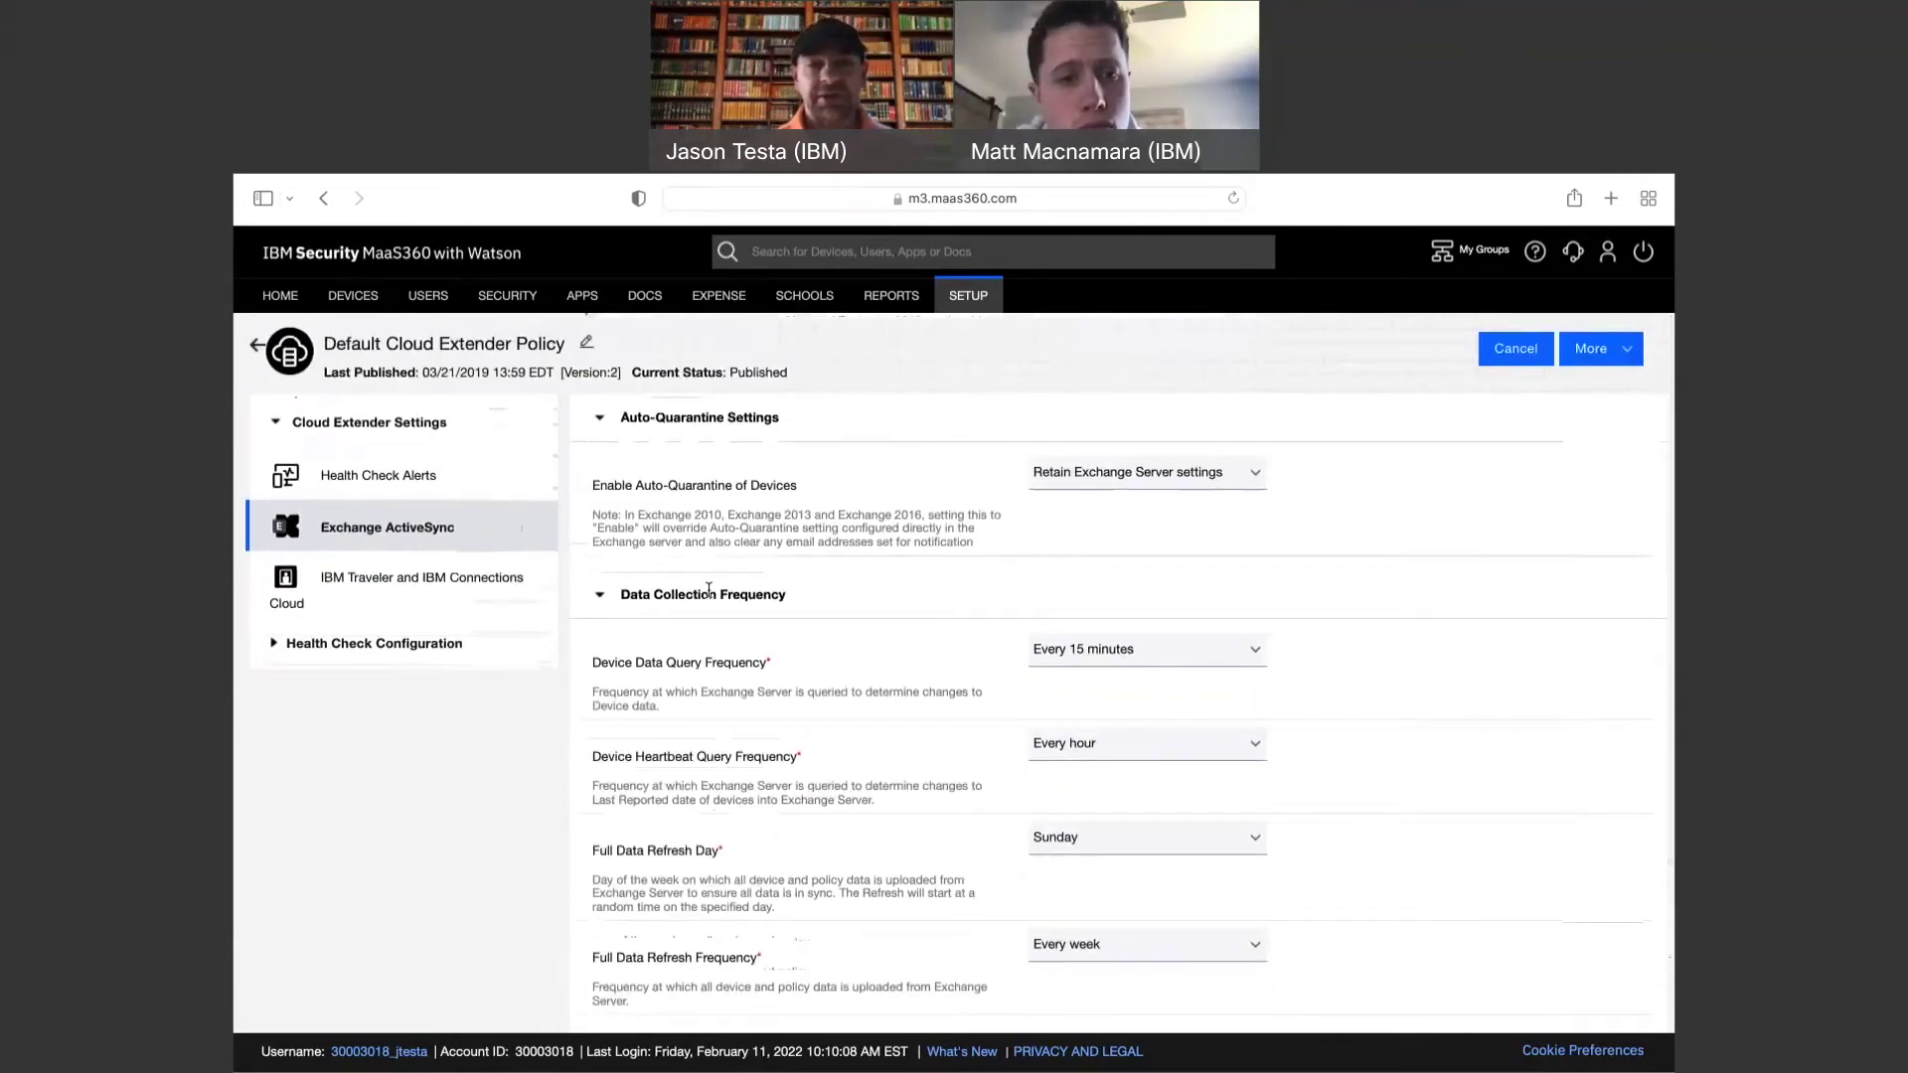
{"action": "scroll", "coordinate": [873, 635], "scroll_direction": "down", "scroll_amount": 2}
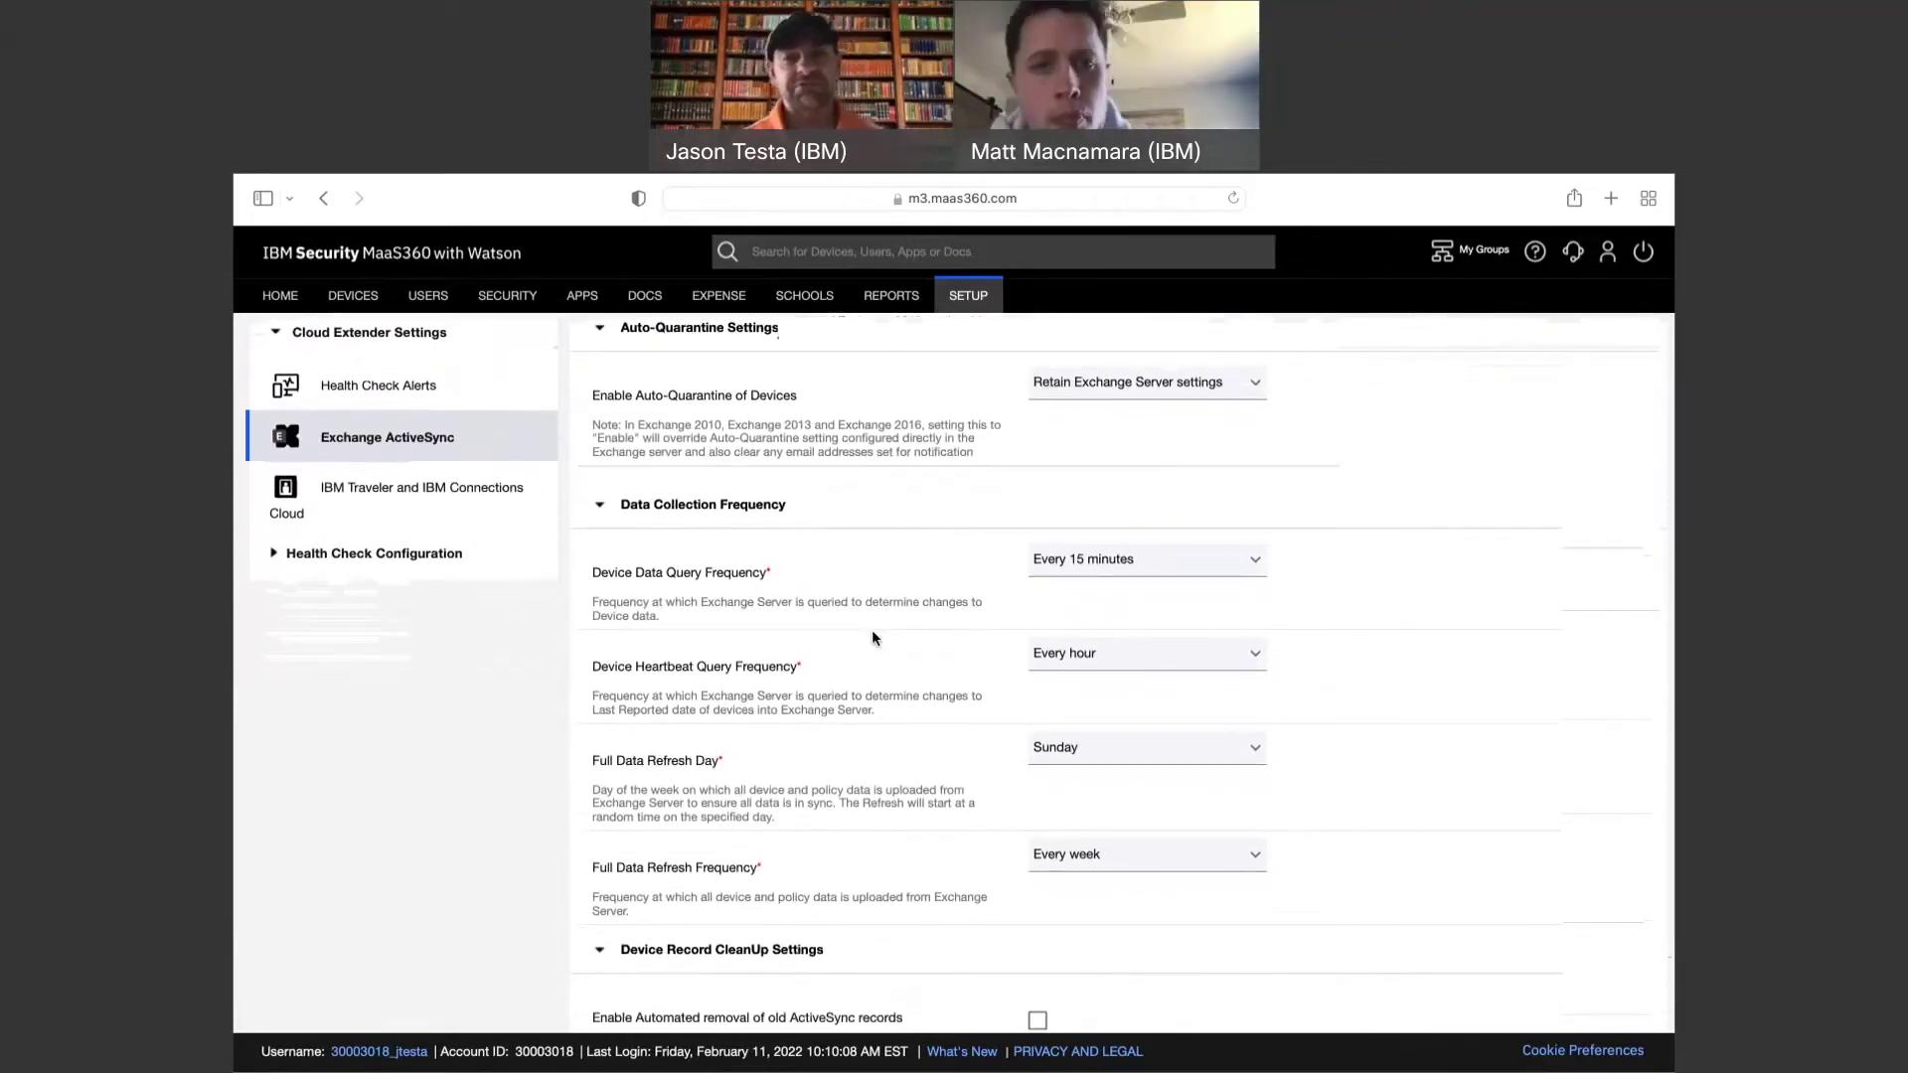
{"action": "scroll", "coordinate": [873, 636], "scroll_direction": "down", "scroll_amount": 3}
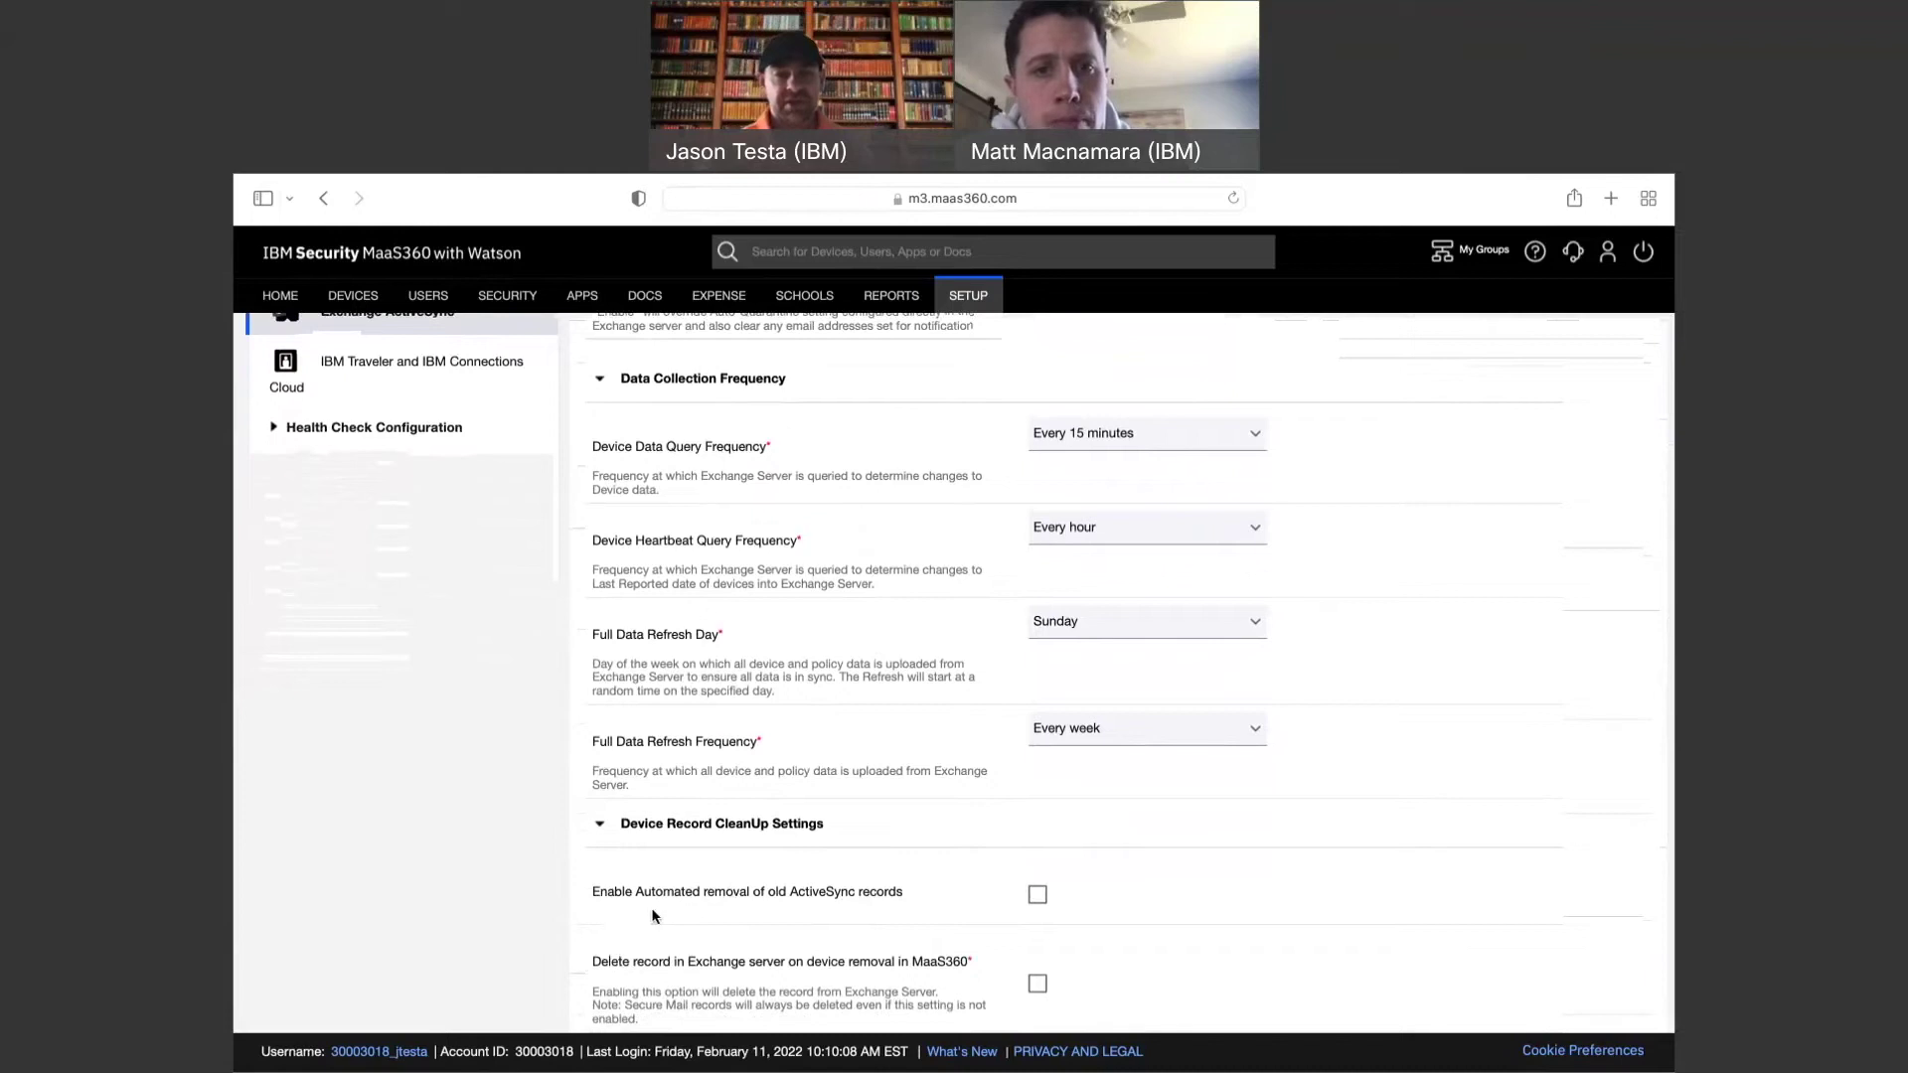
Enable automated removal of old ActiveSync records, with Last 30 days as the time period for removal.
{"action": "left_click", "coordinate": [1037, 897]}
{"action": "scroll", "coordinate": [1107, 860], "scroll_direction": "down", "scroll_amount": 5}
{"action": "scroll", "coordinate": [1110, 868], "scroll_direction": "down", "scroll_amount": 1}
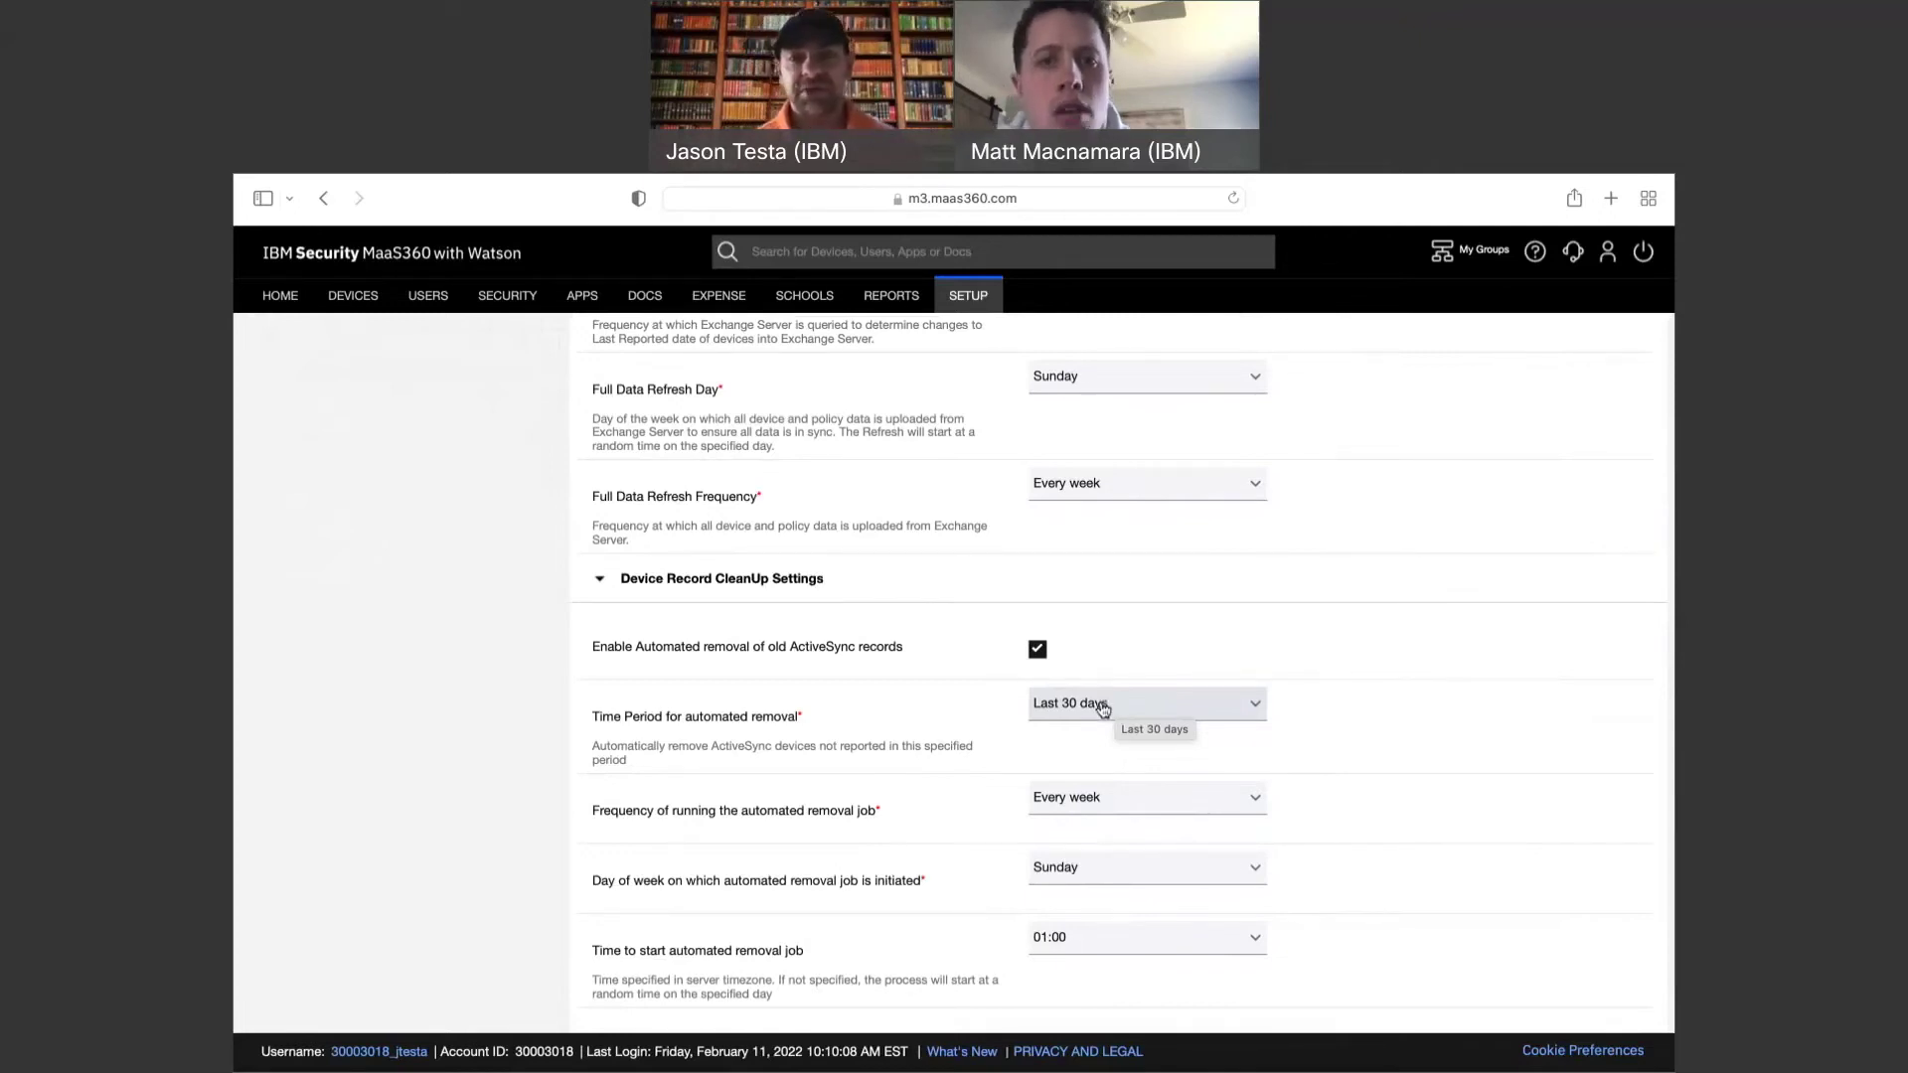
{"action": "left_click", "coordinate": [1069, 706]}
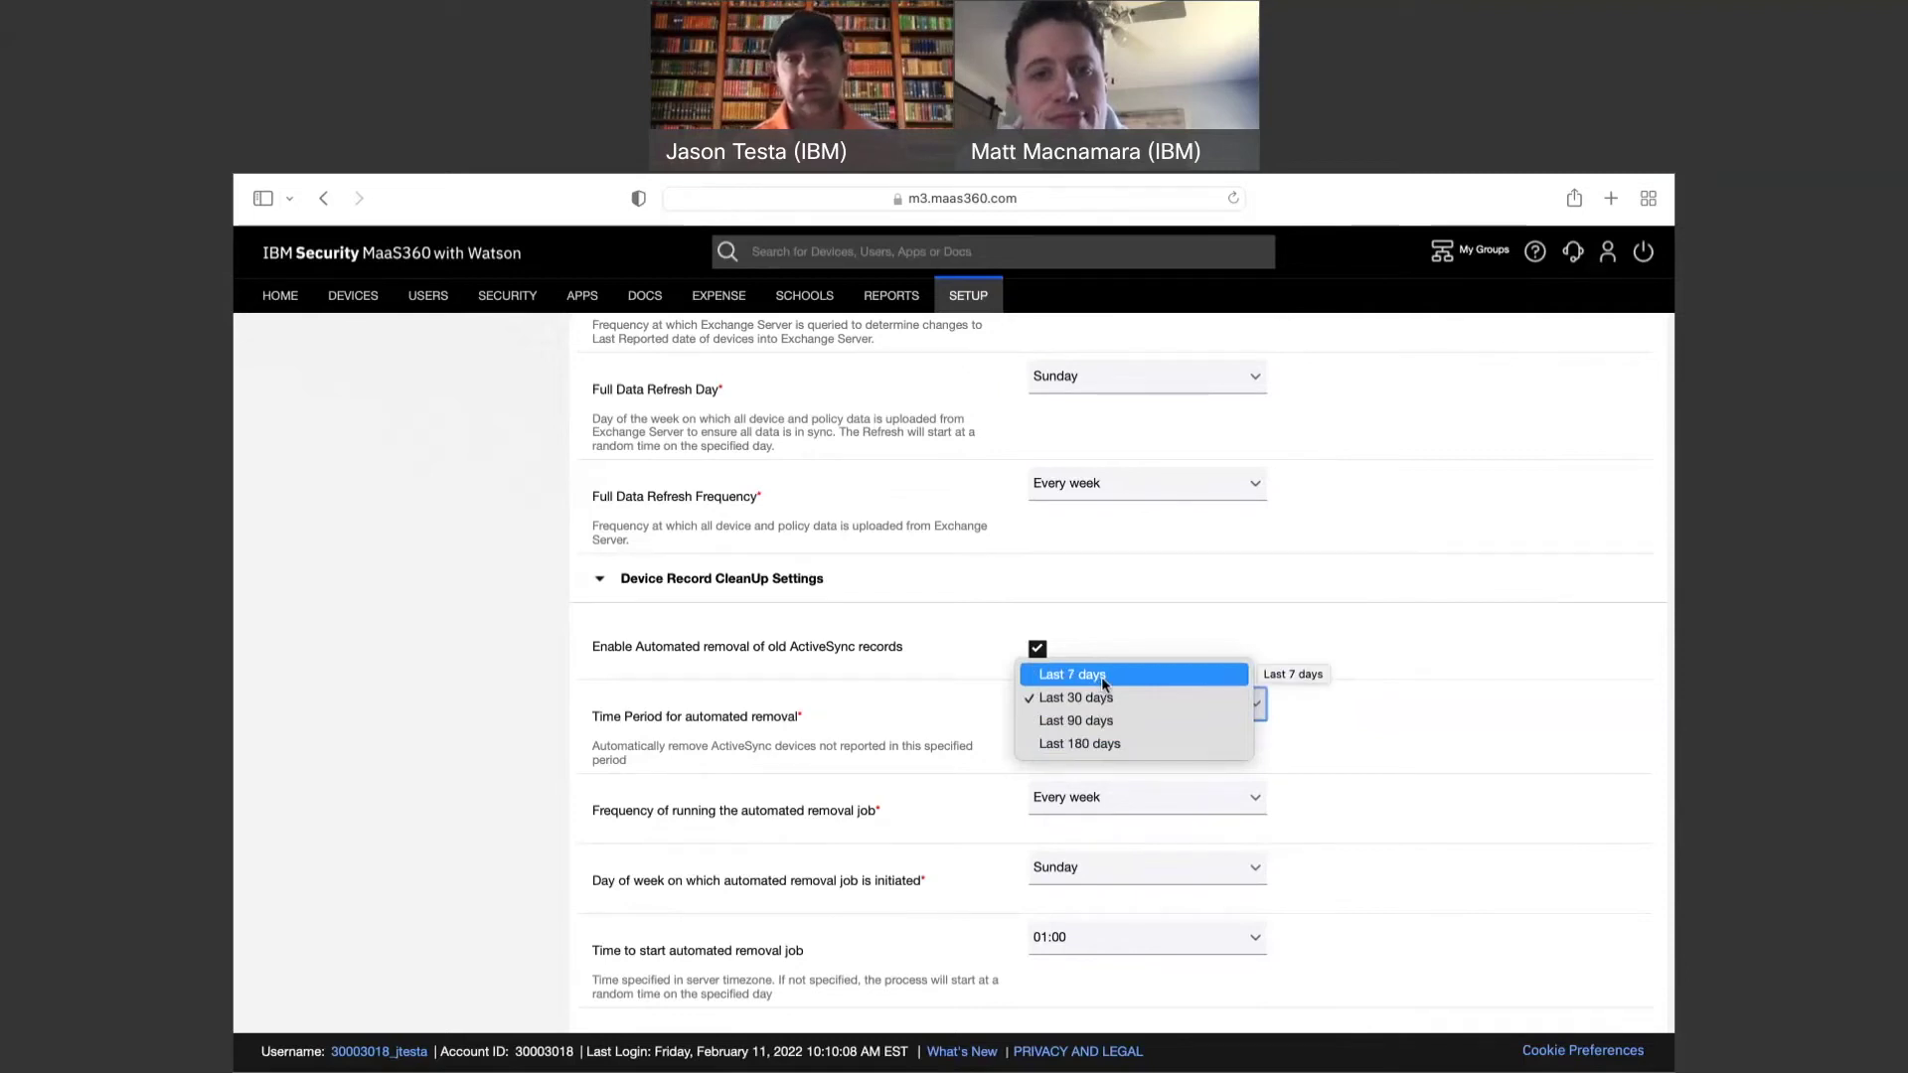
{"action": "left_click", "coordinate": [1099, 698]}
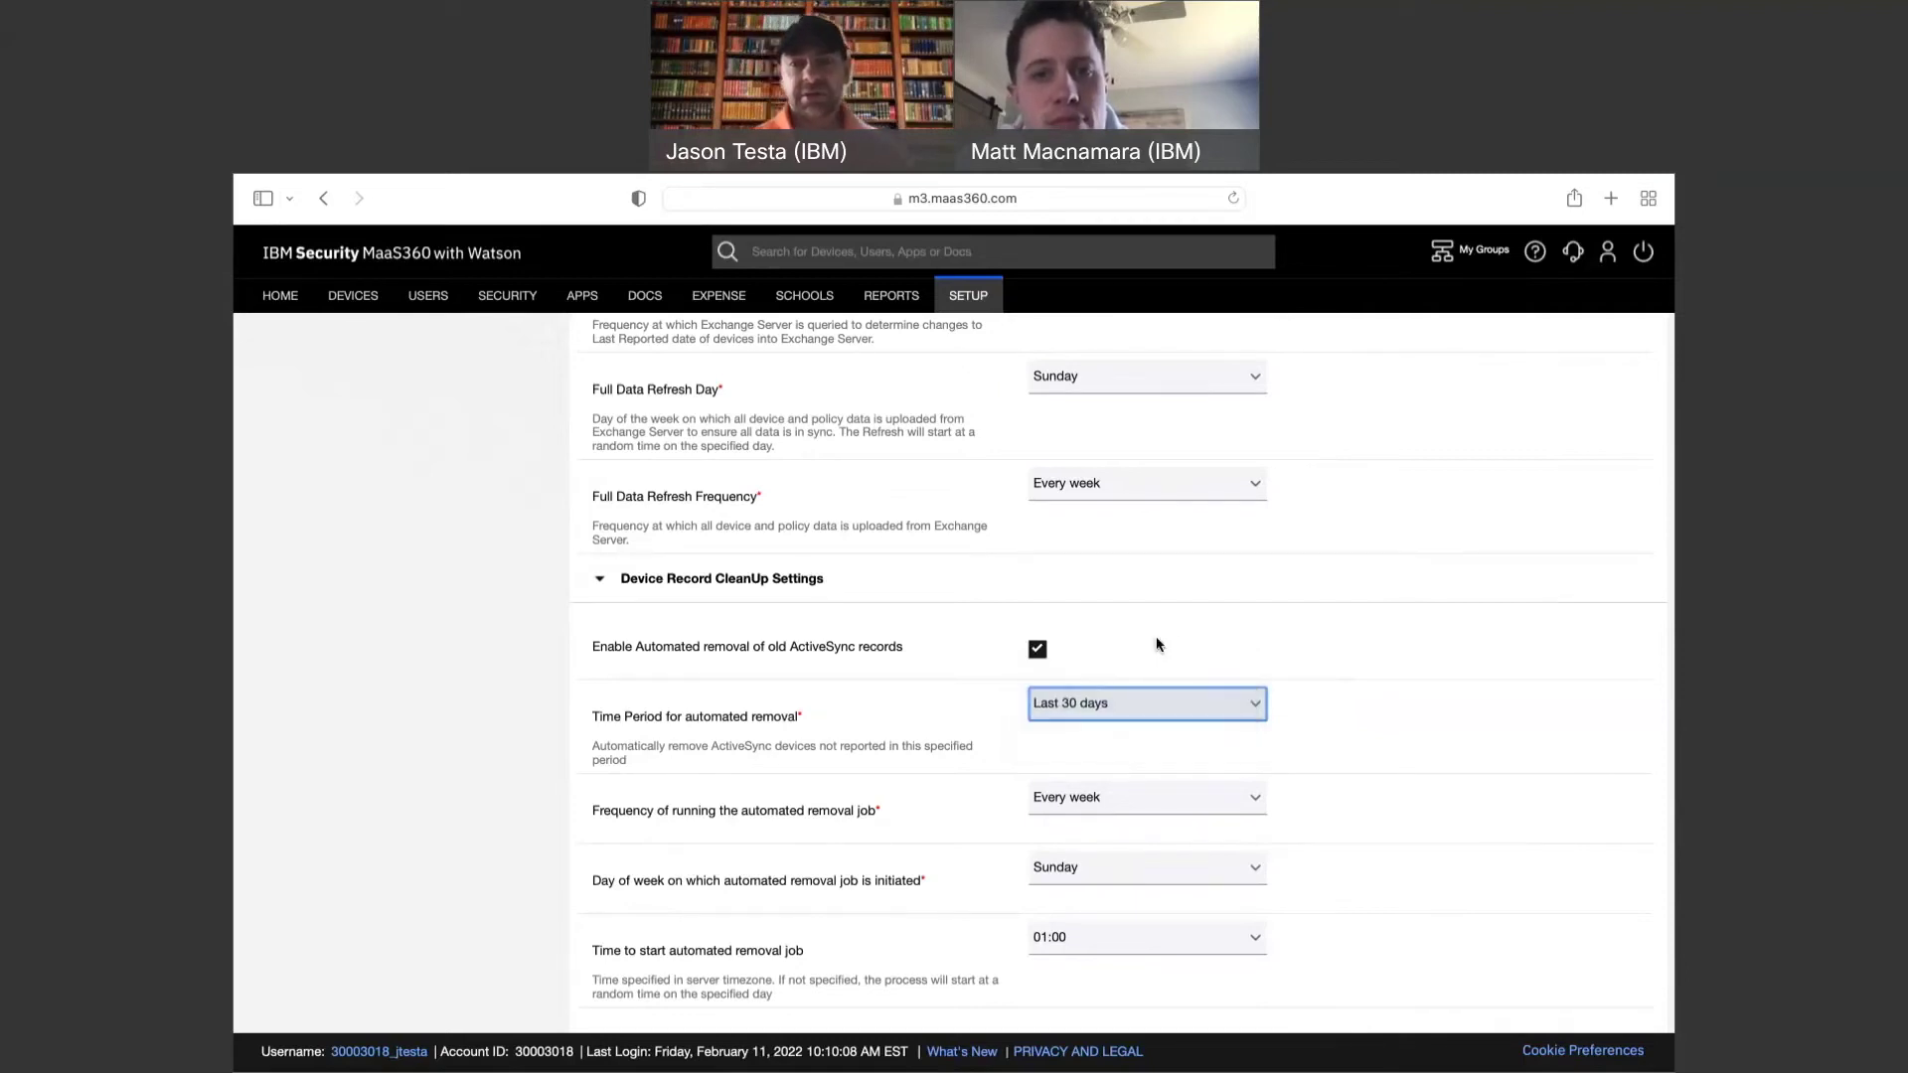
Check the available frequencies for the automated removal job, keep Every week, and view the remaining record cleanup options.
{"action": "scroll", "coordinate": [1172, 626], "scroll_direction": "down", "scroll_amount": 1}
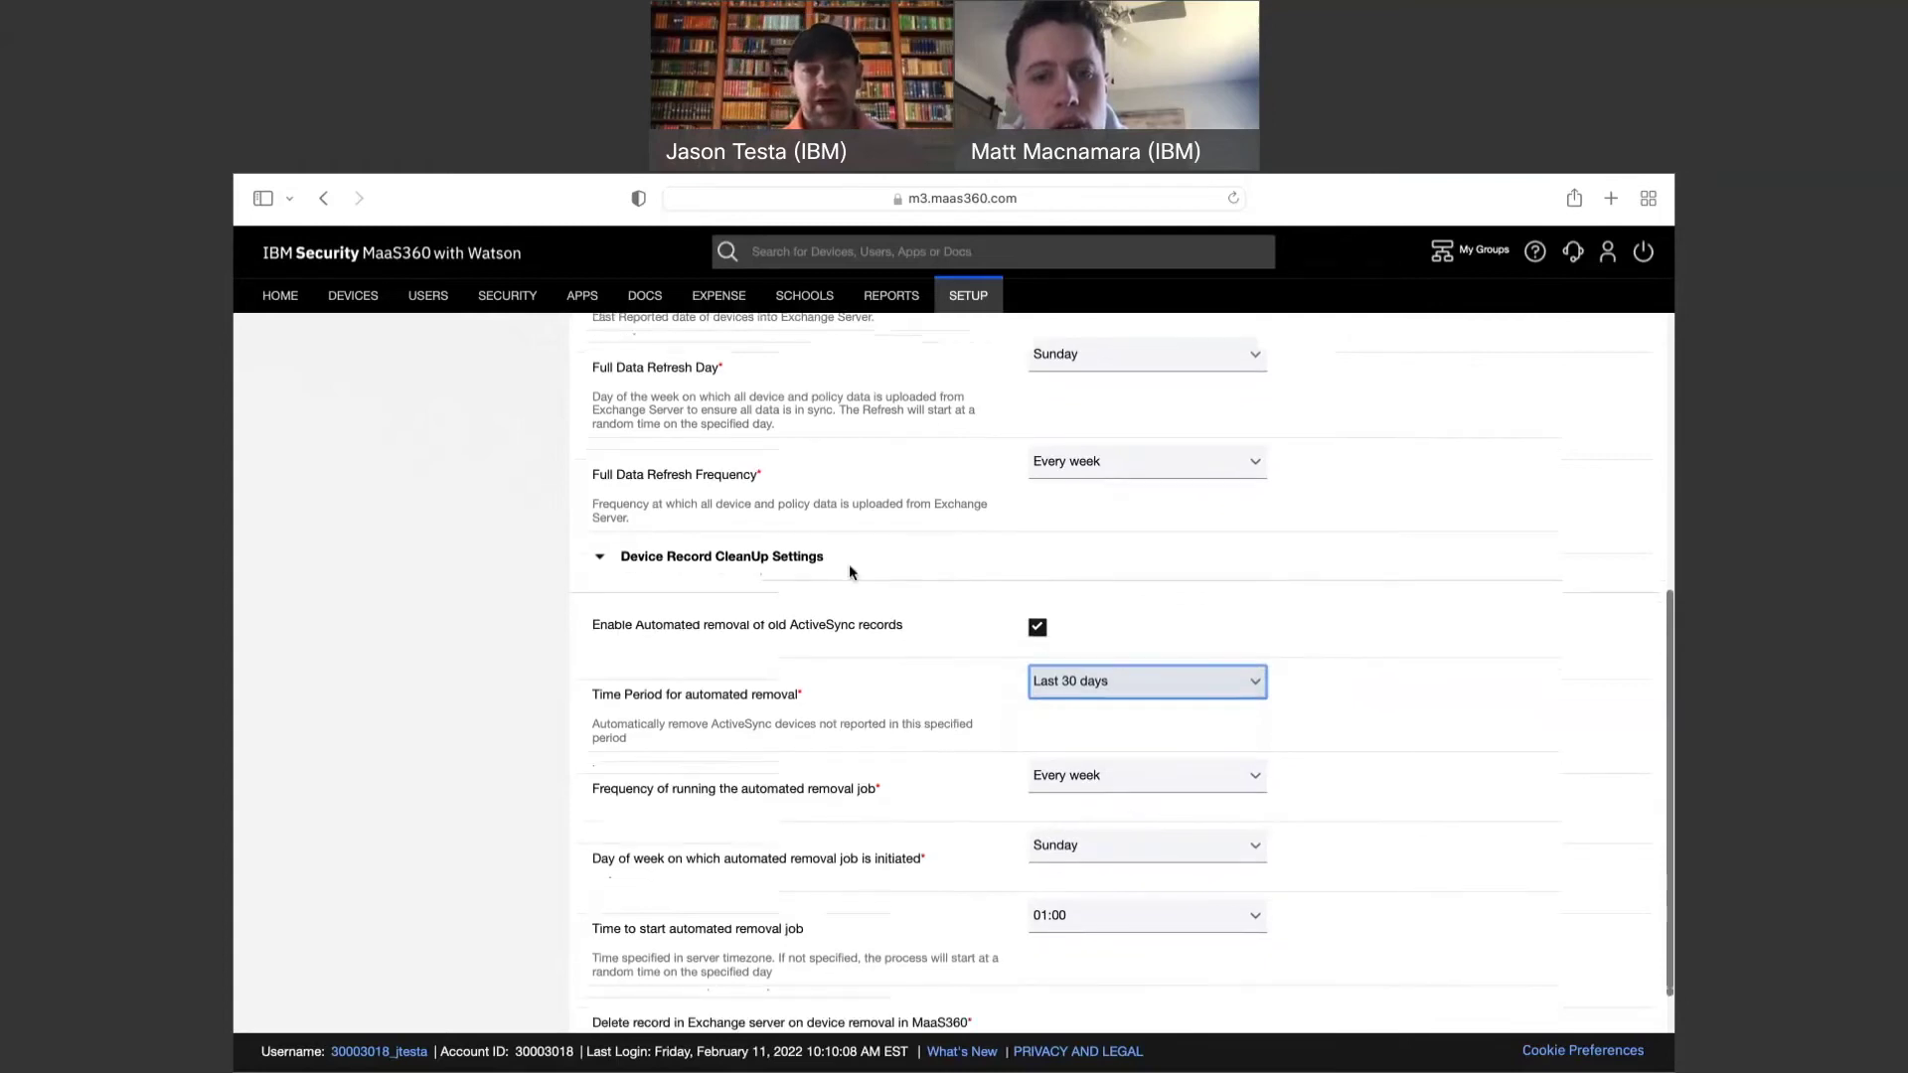
{"action": "left_click", "coordinate": [1078, 786]}
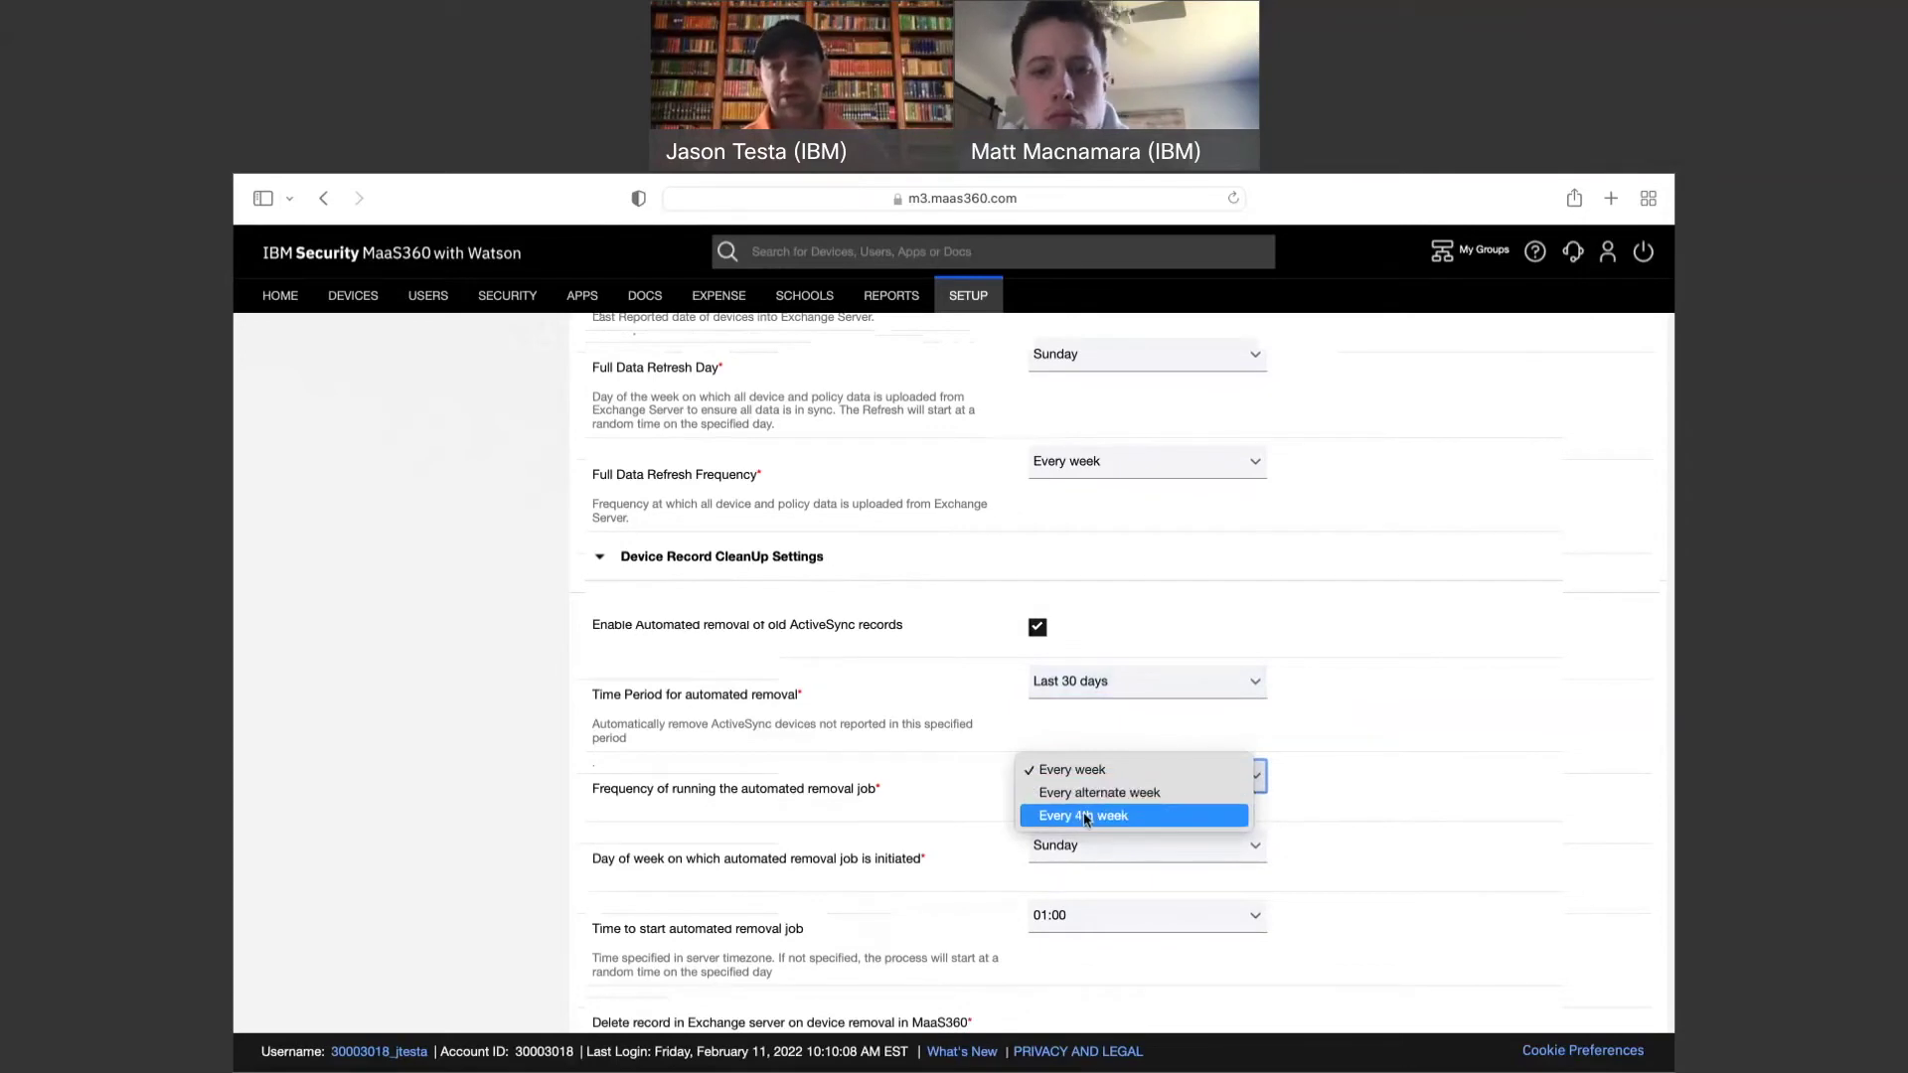
{"action": "left_click", "coordinate": [981, 772]}
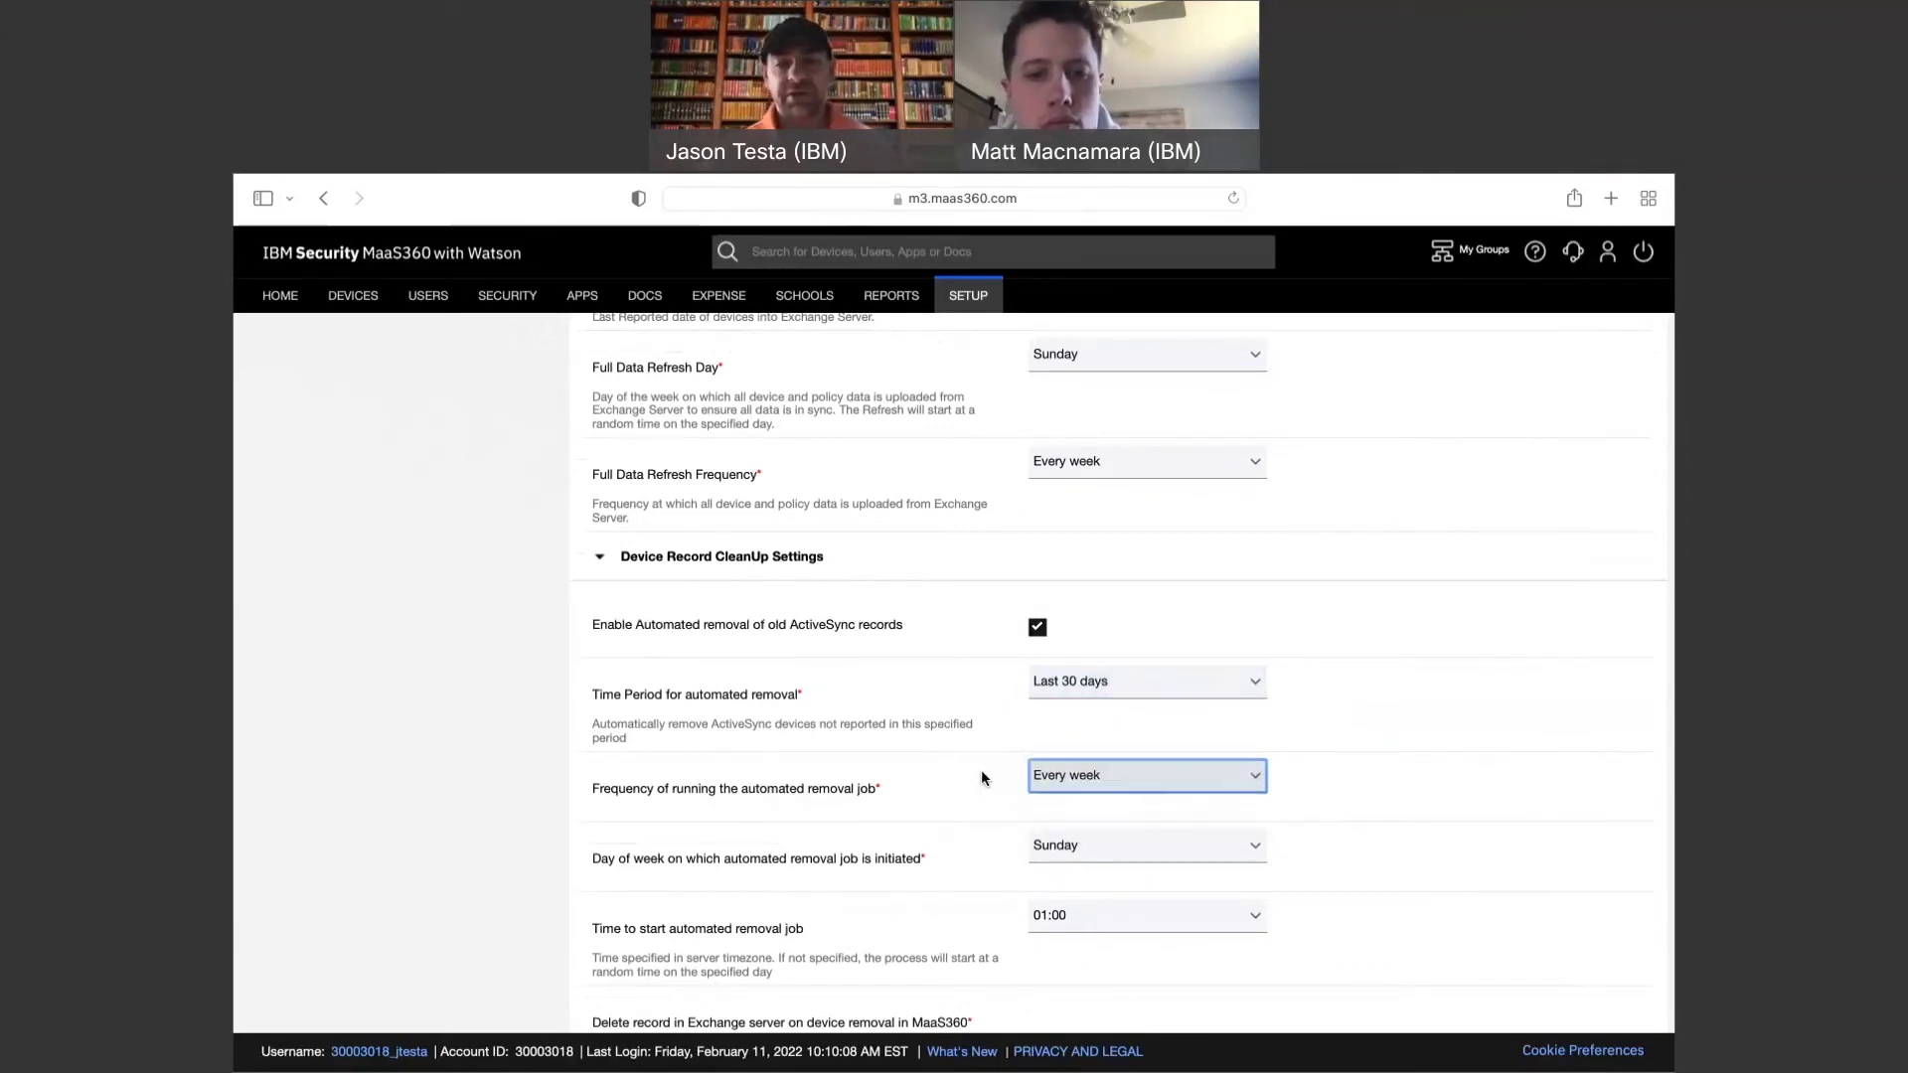
{"action": "scroll", "coordinate": [982, 777], "scroll_direction": "down", "scroll_amount": 1}
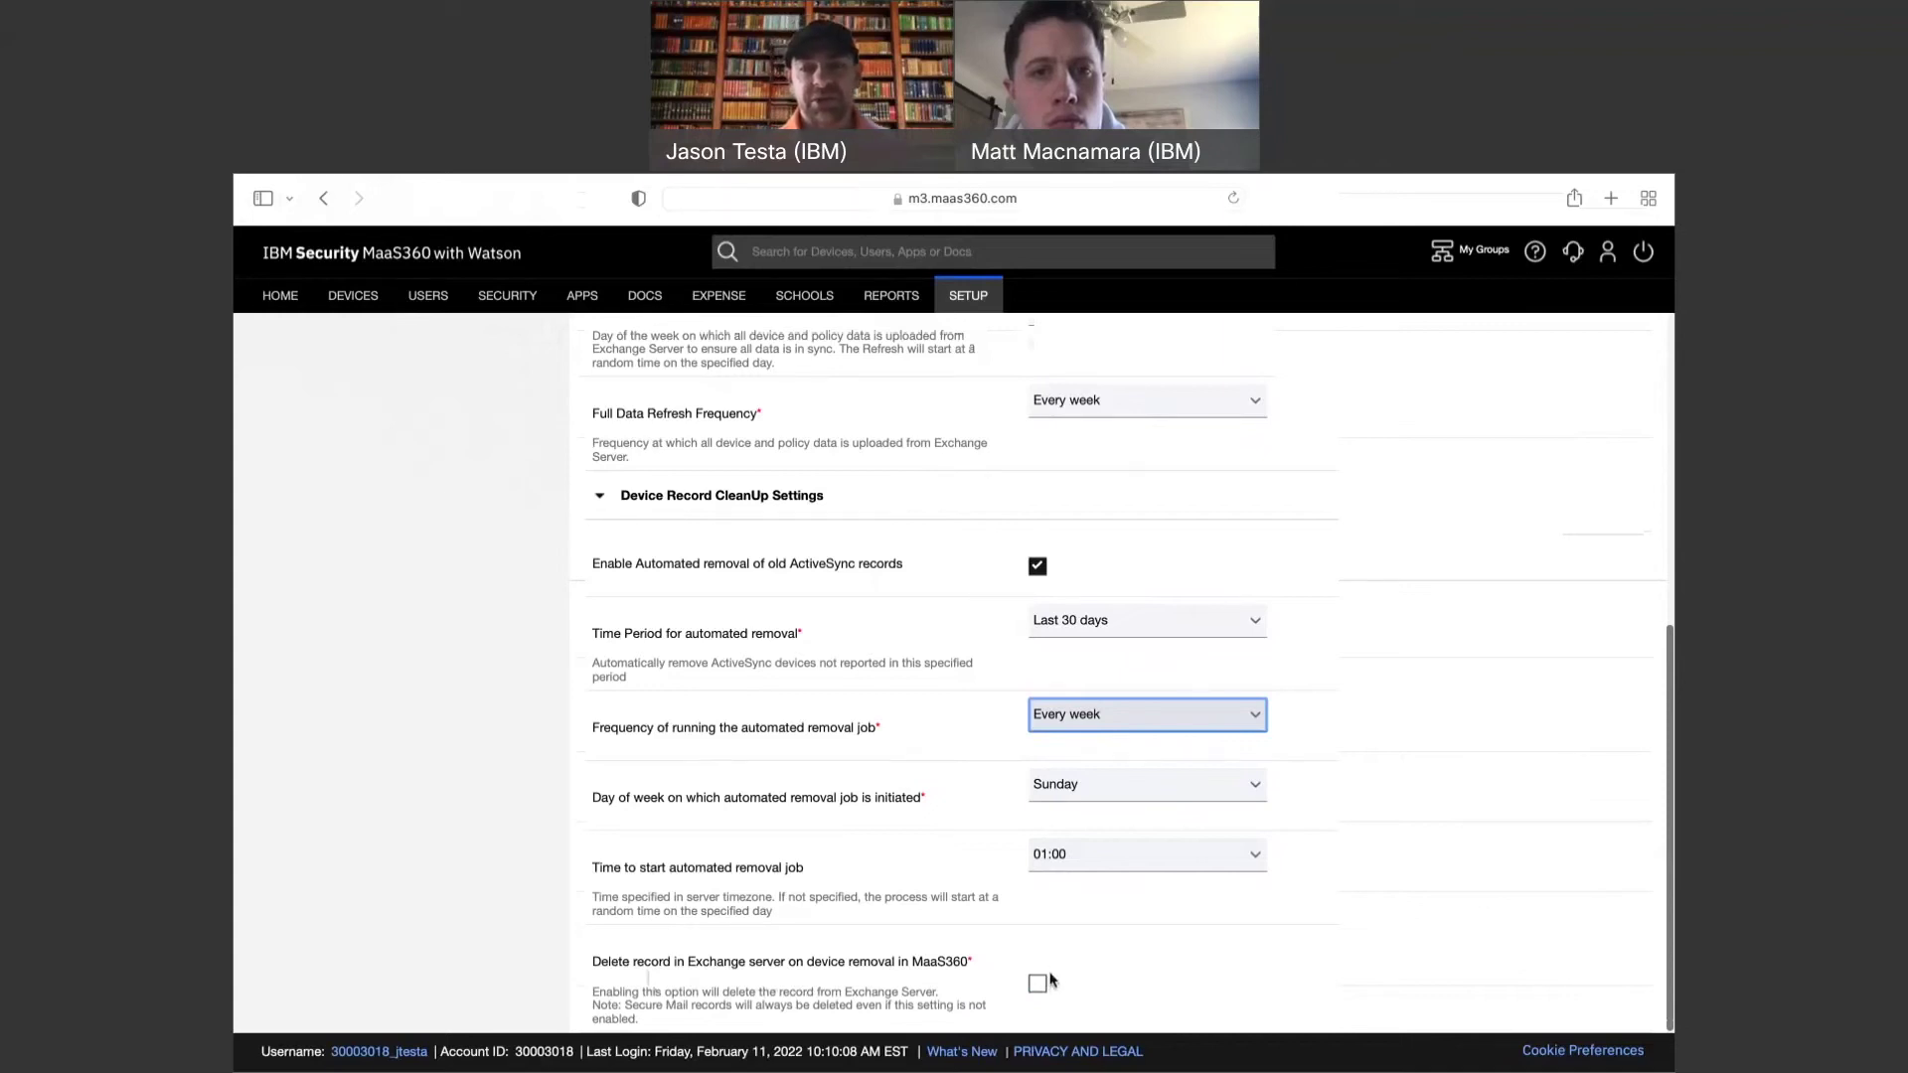
Look over the edited record cleanup settings once more and discard the unsaved changes to the Cloud Extender policy.
{"action": "scroll", "coordinate": [1135, 935], "scroll_direction": "up", "scroll_amount": 10}
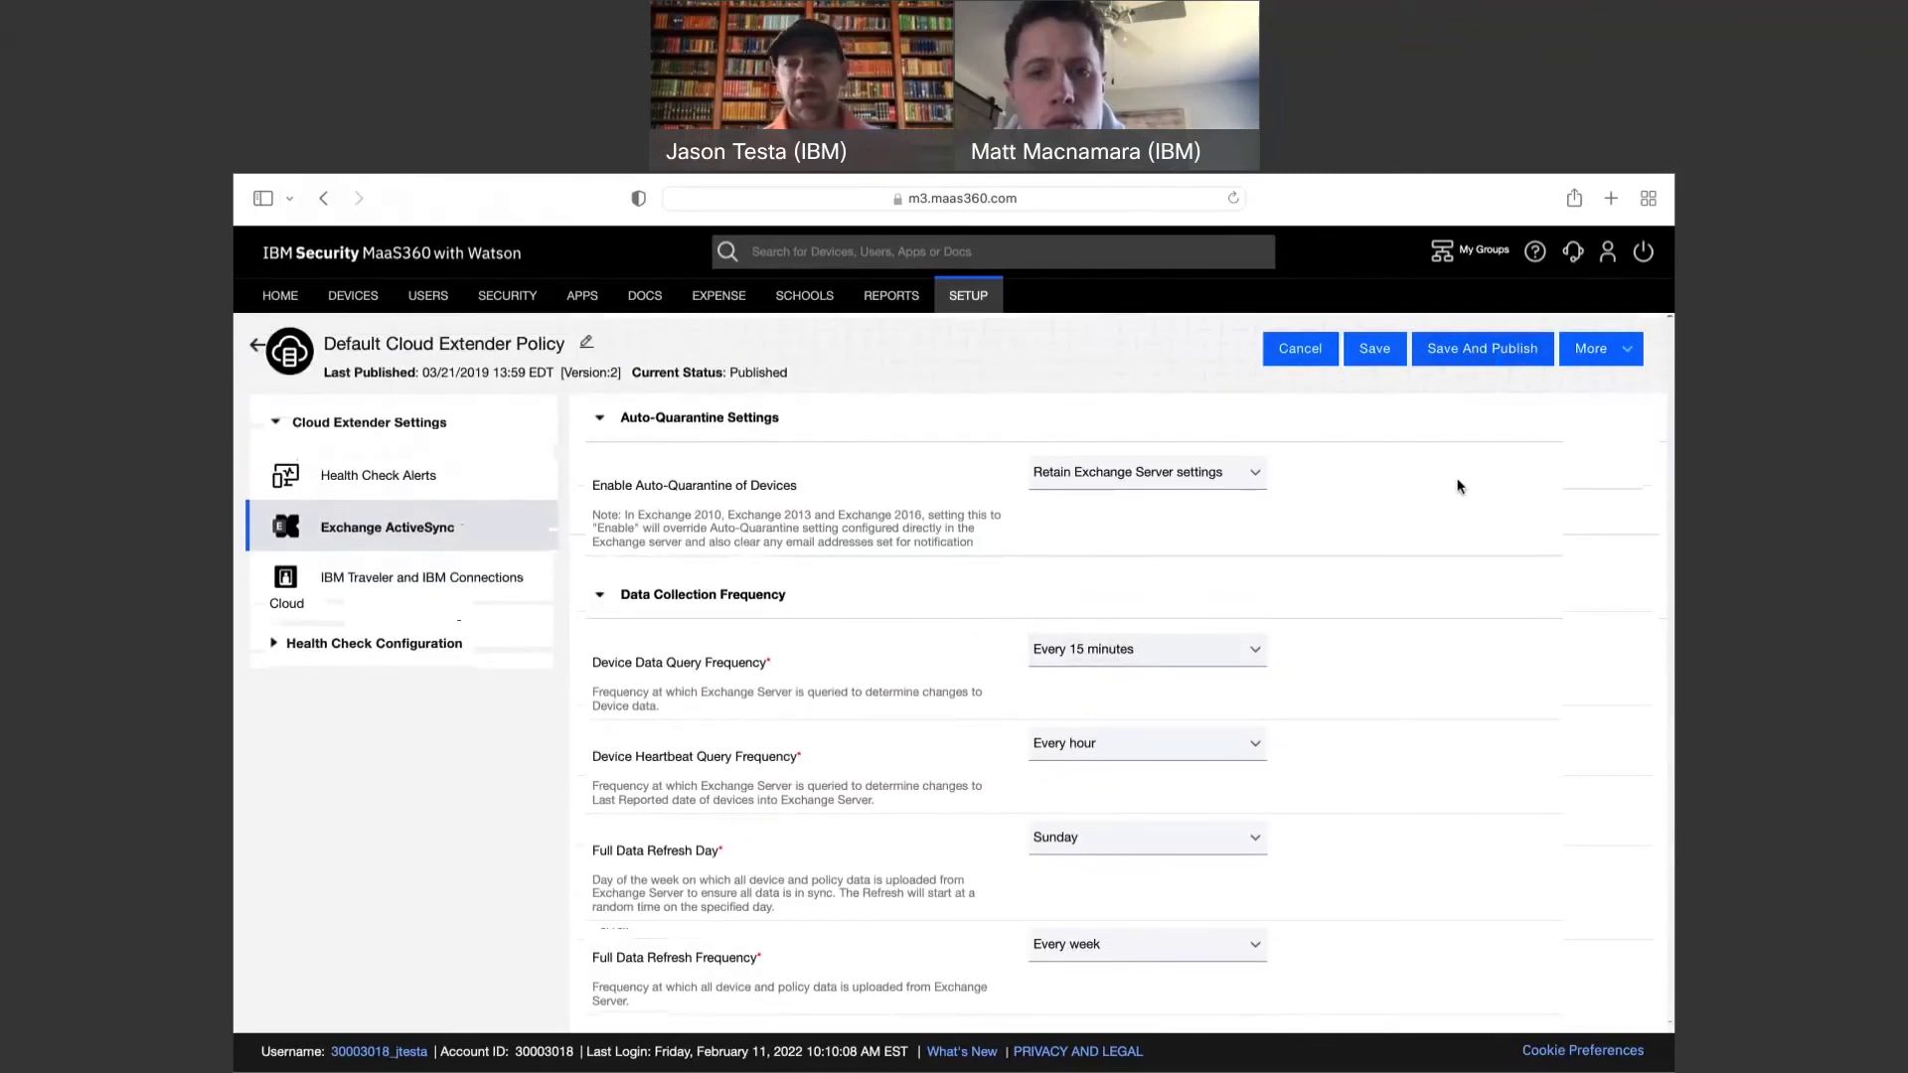
{"action": "scroll", "coordinate": [1454, 489], "scroll_direction": "down", "scroll_amount": 3}
{"action": "scroll", "coordinate": [1455, 494], "scroll_direction": "down", "scroll_amount": 5}
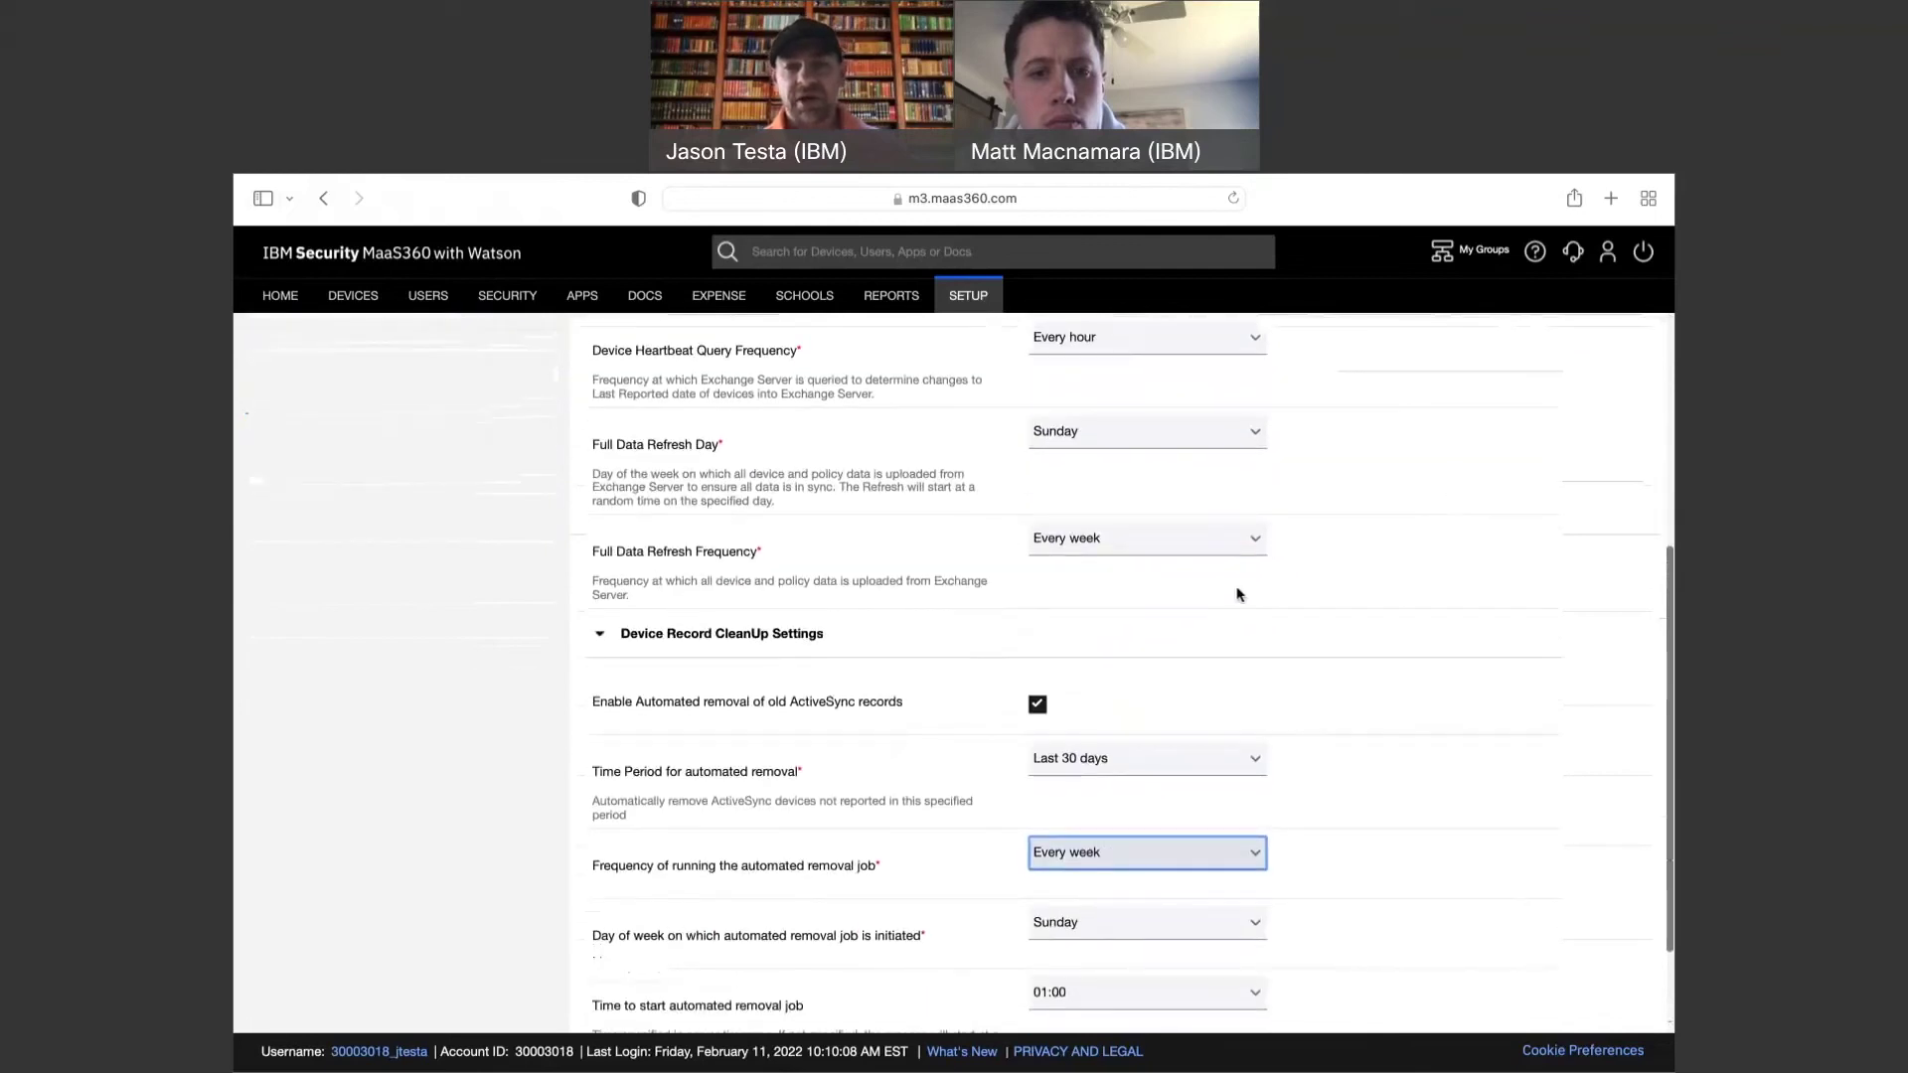
{"action": "scroll", "coordinate": [1119, 810], "scroll_direction": "up", "scroll_amount": 1}
{"action": "scroll", "coordinate": [1119, 810], "scroll_direction": "down", "scroll_amount": 1}
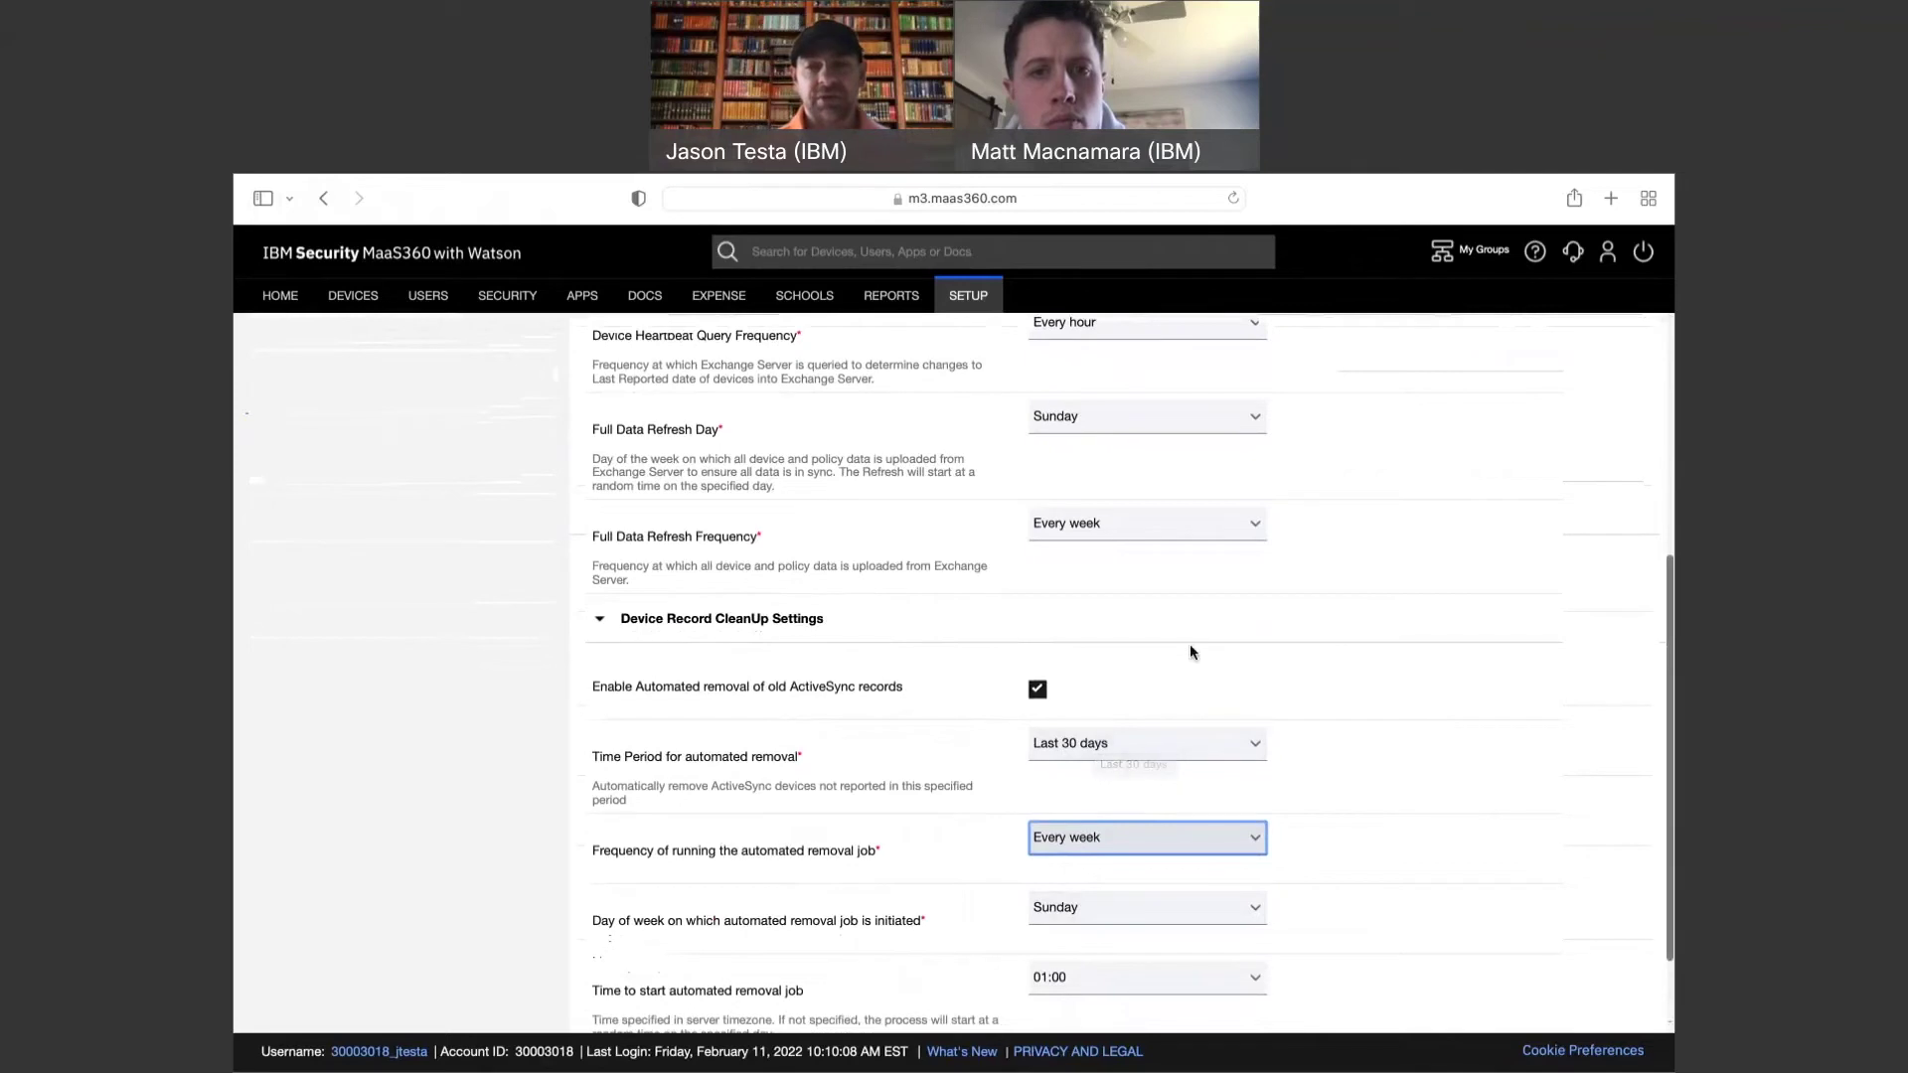
{"action": "scroll", "coordinate": [1191, 652], "scroll_direction": "up", "scroll_amount": 5}
{"action": "scroll", "coordinate": [1190, 648], "scroll_direction": "up", "scroll_amount": 2}
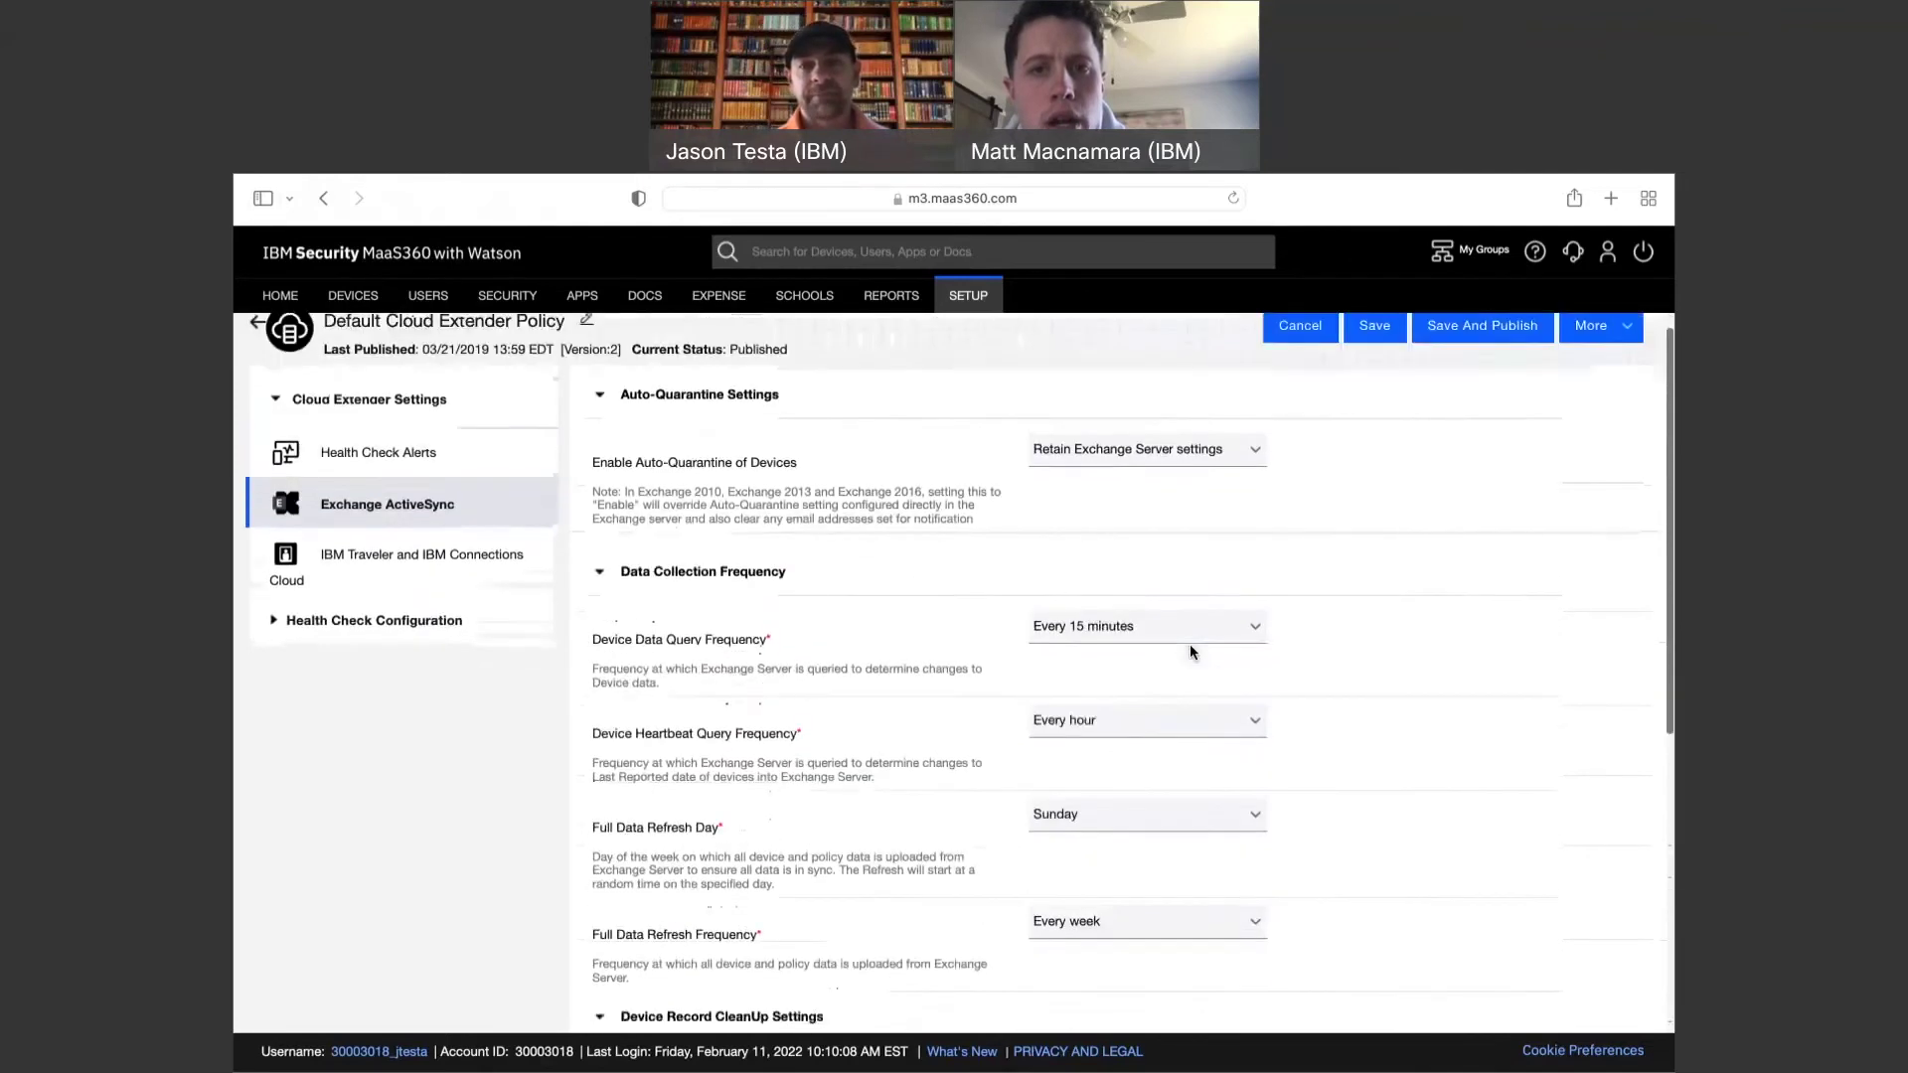
{"action": "left_click", "coordinate": [1300, 349]}
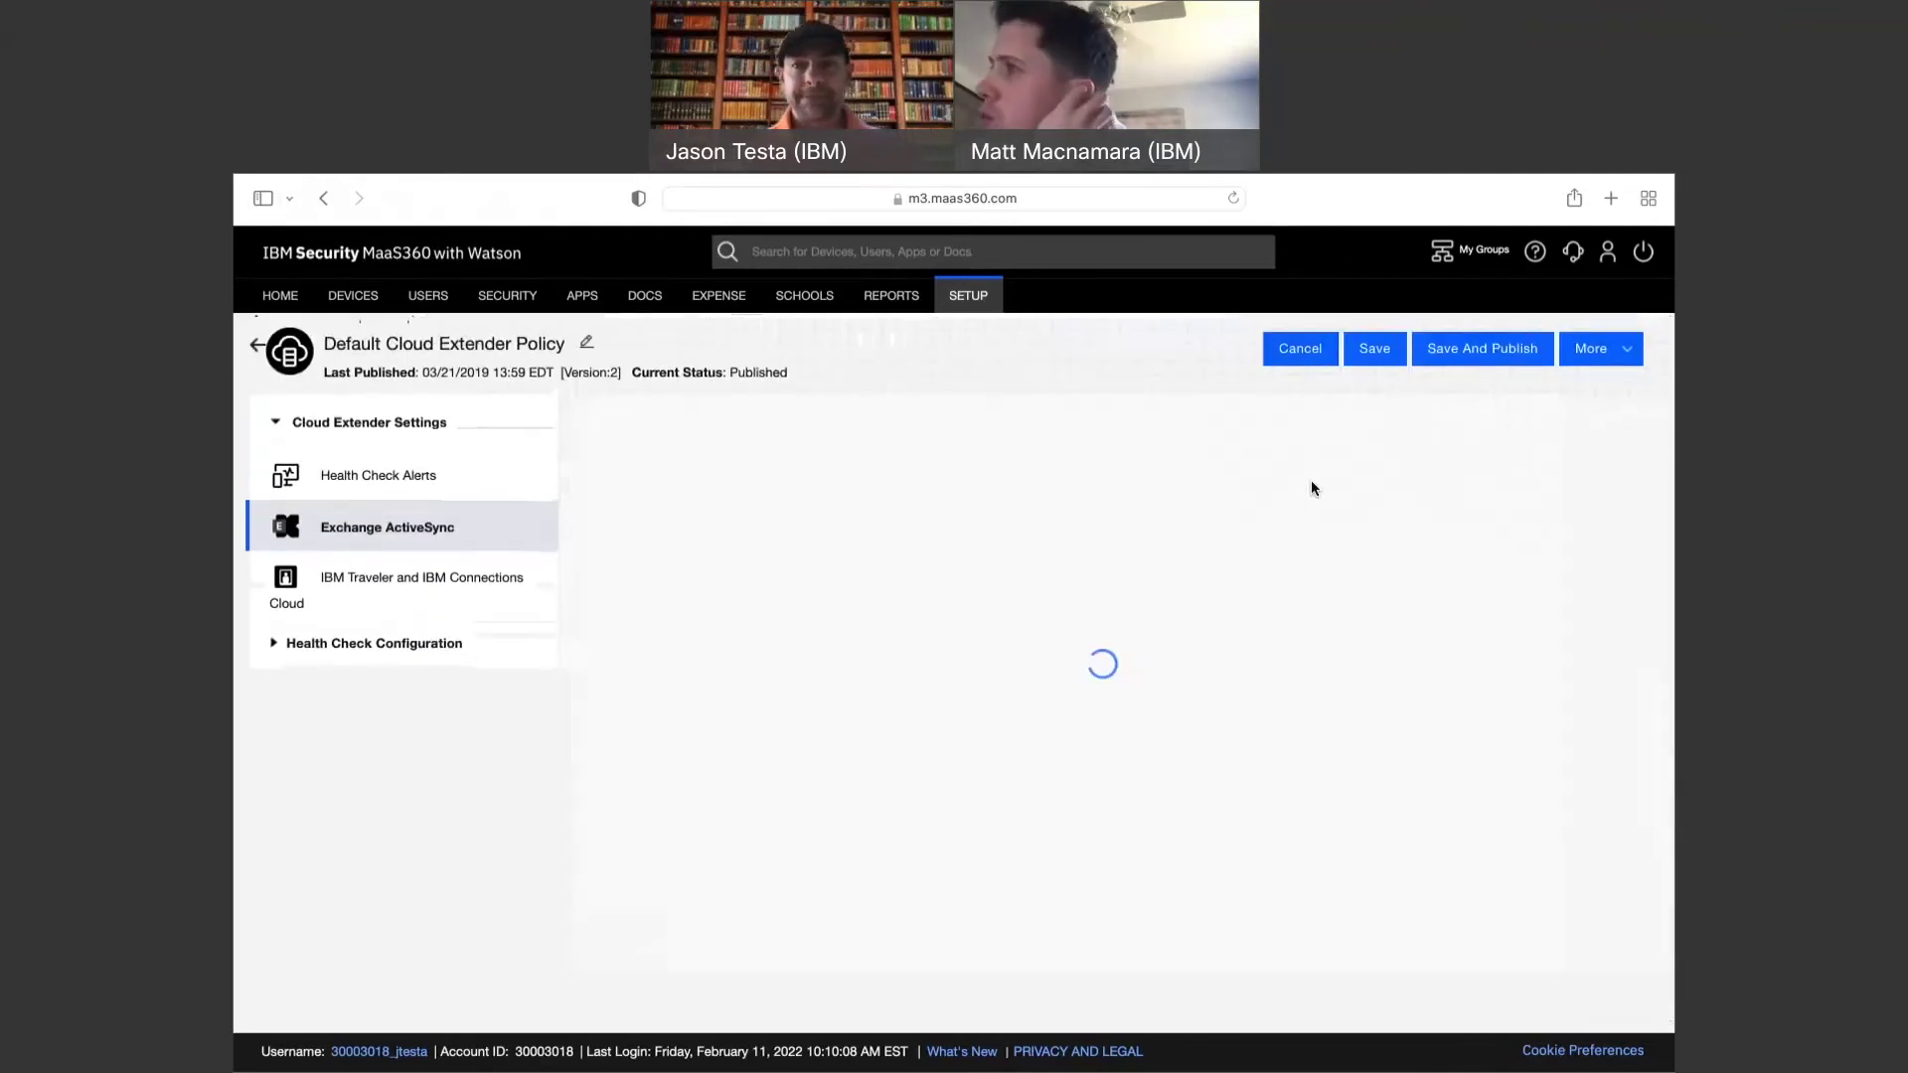
Review the published Exchange ActiveSync settings, covering auto-quarantine, data collection frequency and device record cleanup.
{"action": "scroll", "coordinate": [1311, 492], "scroll_direction": "down", "scroll_amount": 4}
{"action": "scroll", "coordinate": [1313, 502], "scroll_direction": "up", "scroll_amount": 4}
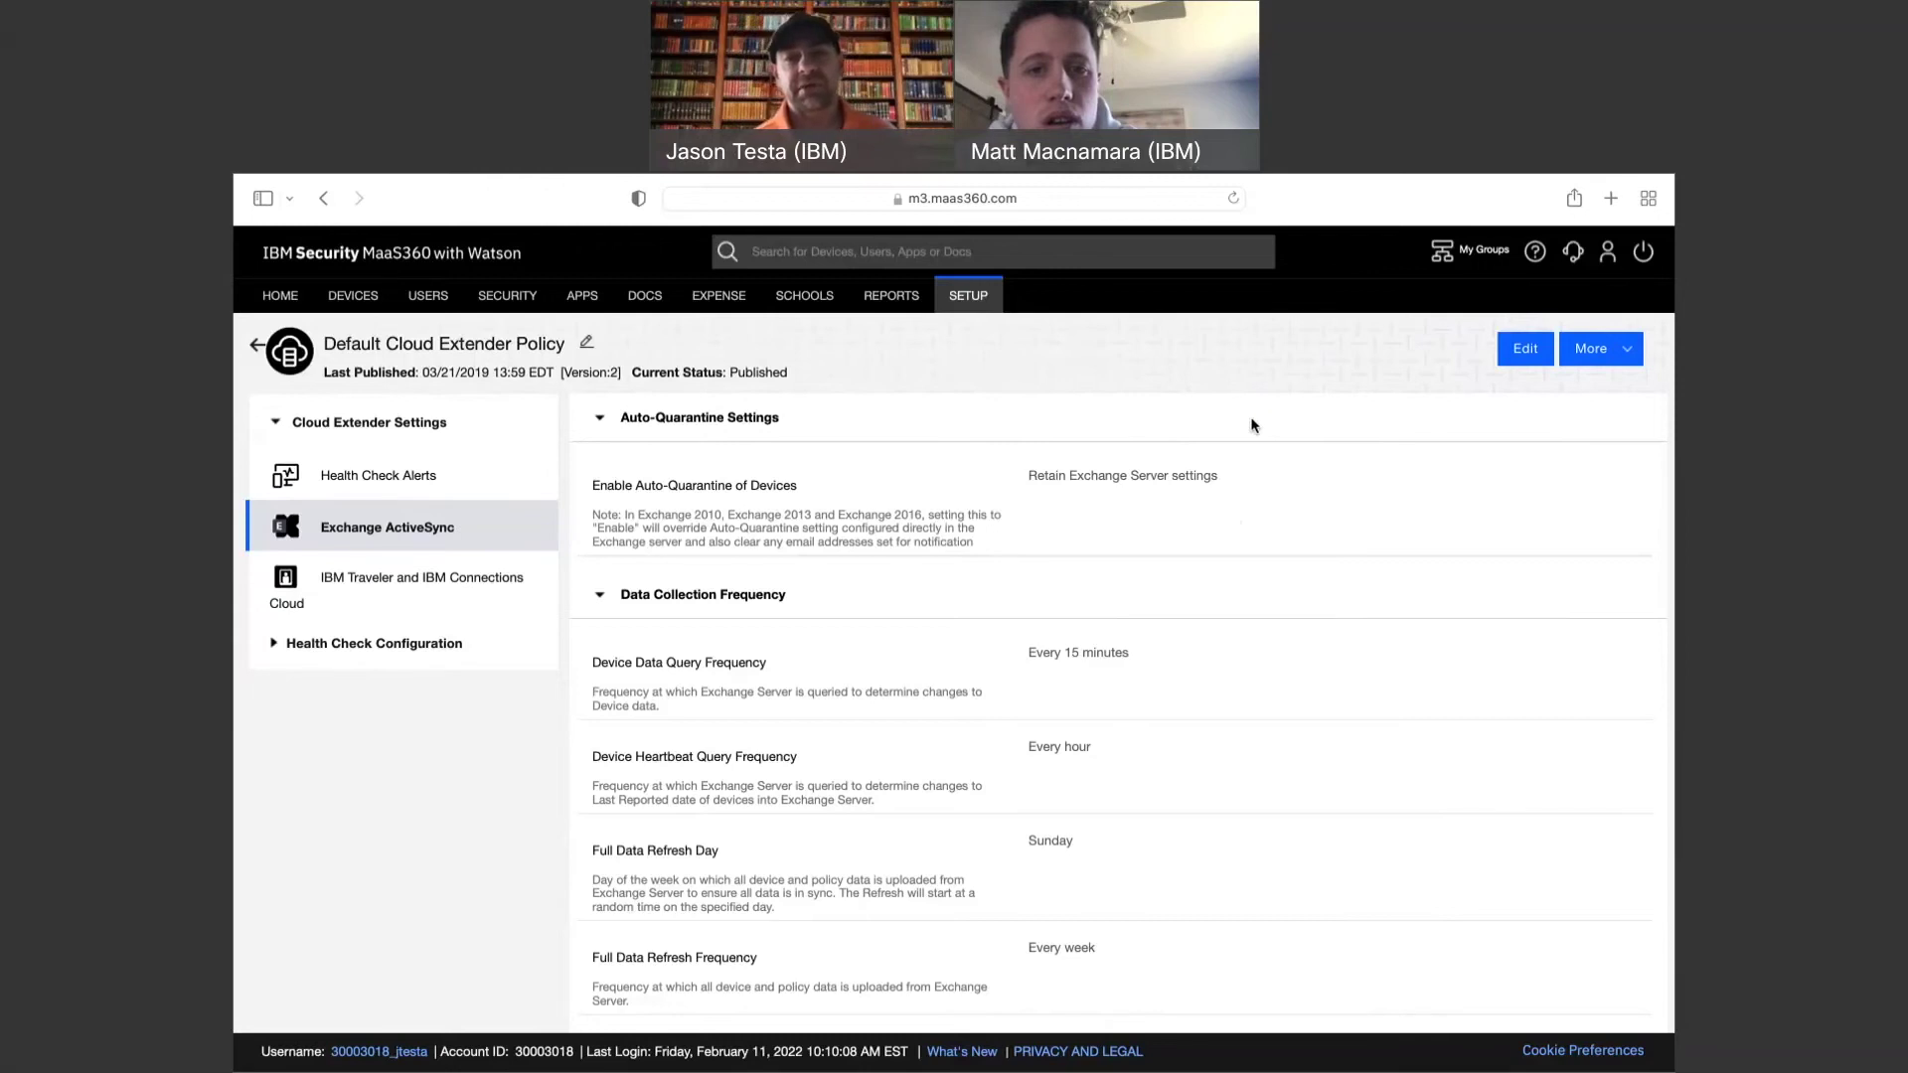
{"action": "scroll", "coordinate": [1266, 496], "scroll_direction": "down", "scroll_amount": 1}
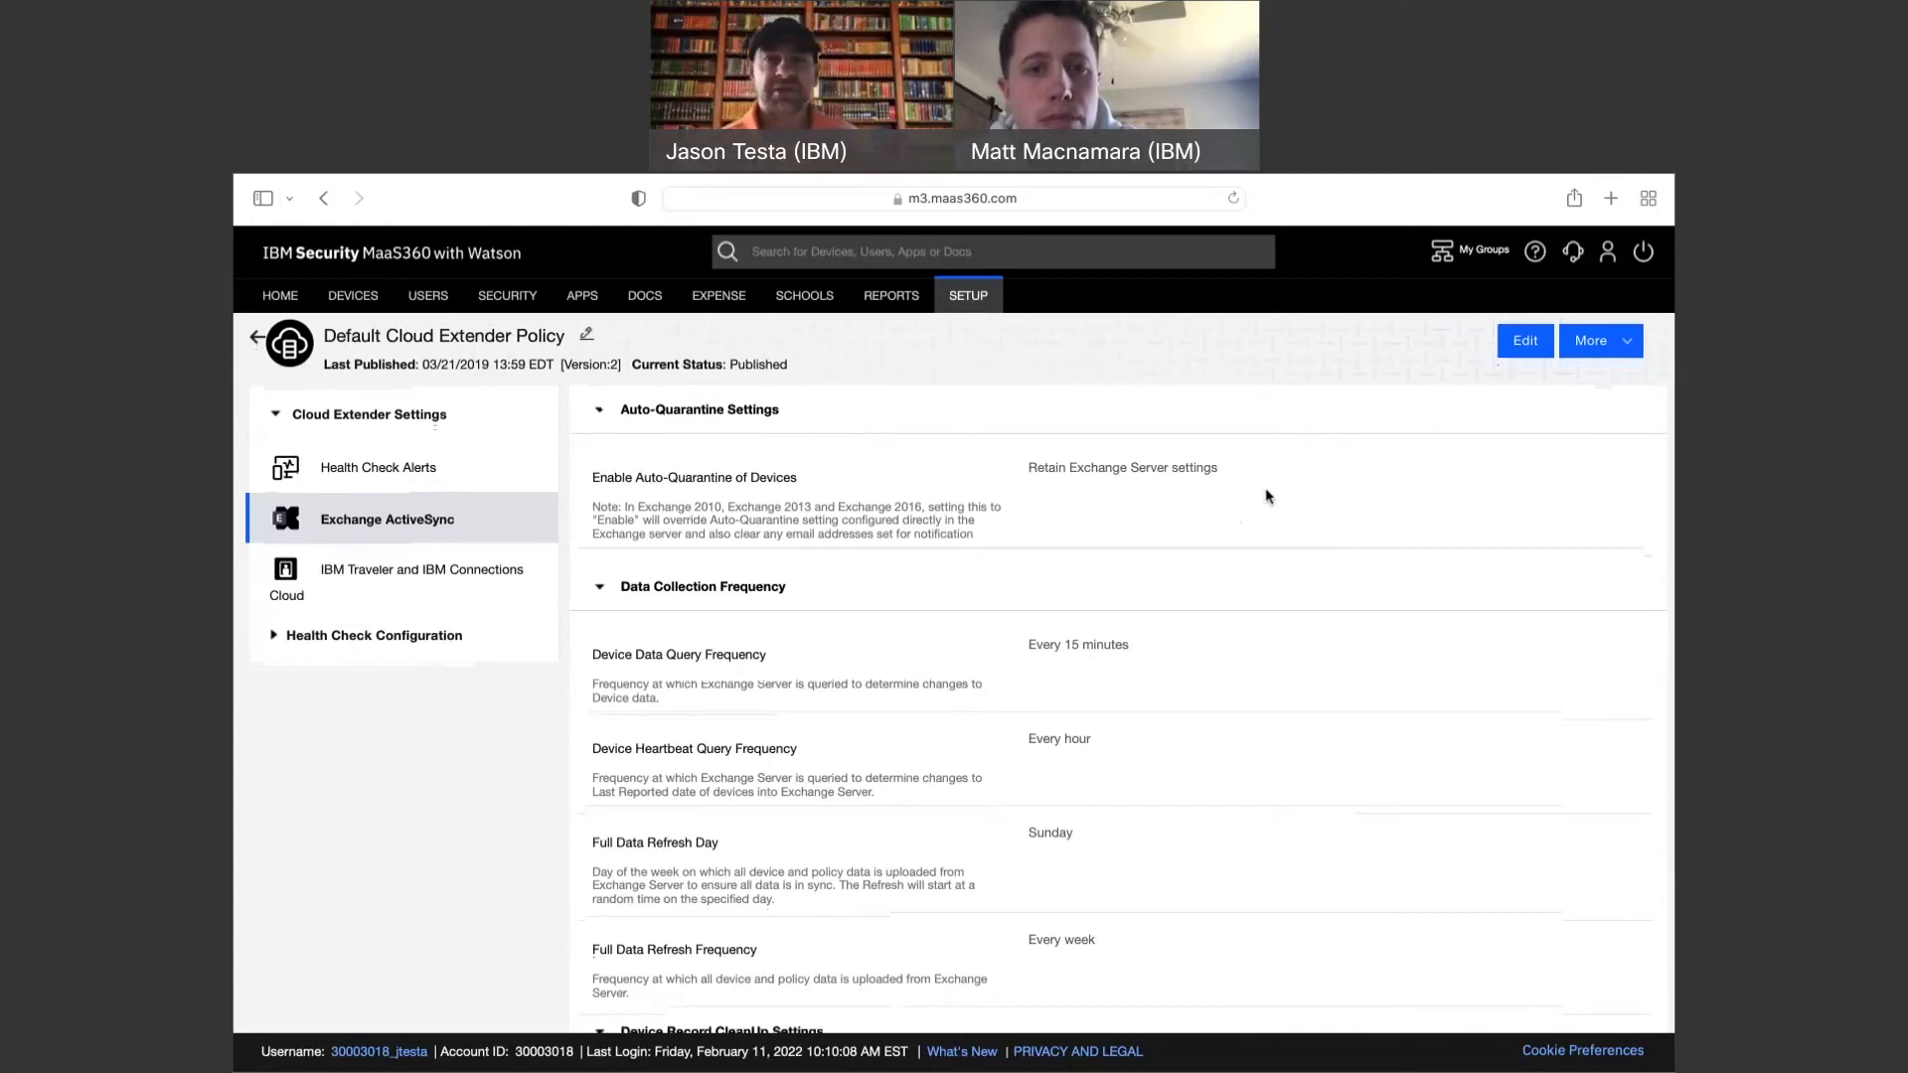
{"action": "scroll", "coordinate": [1266, 496], "scroll_direction": "down", "scroll_amount": 1}
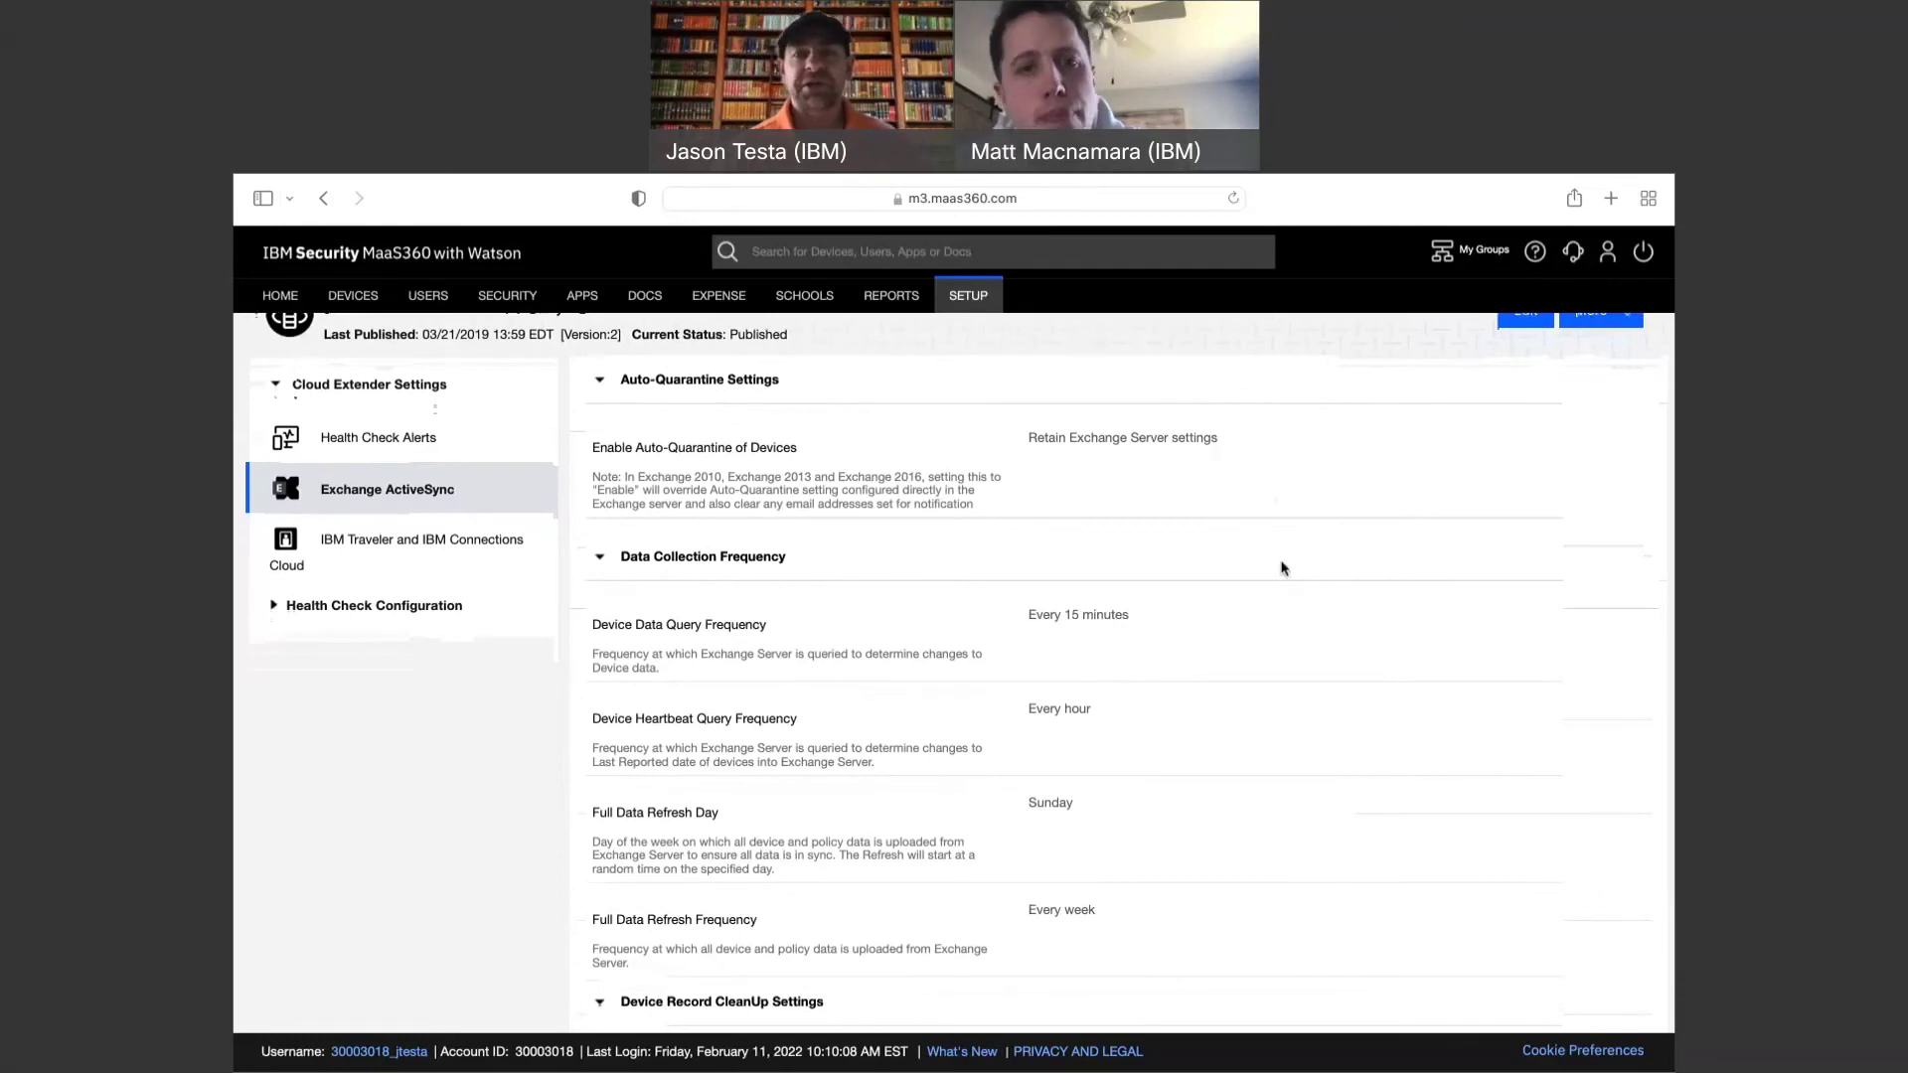
{"action": "scroll", "coordinate": [1277, 562], "scroll_direction": "up", "scroll_amount": 1}
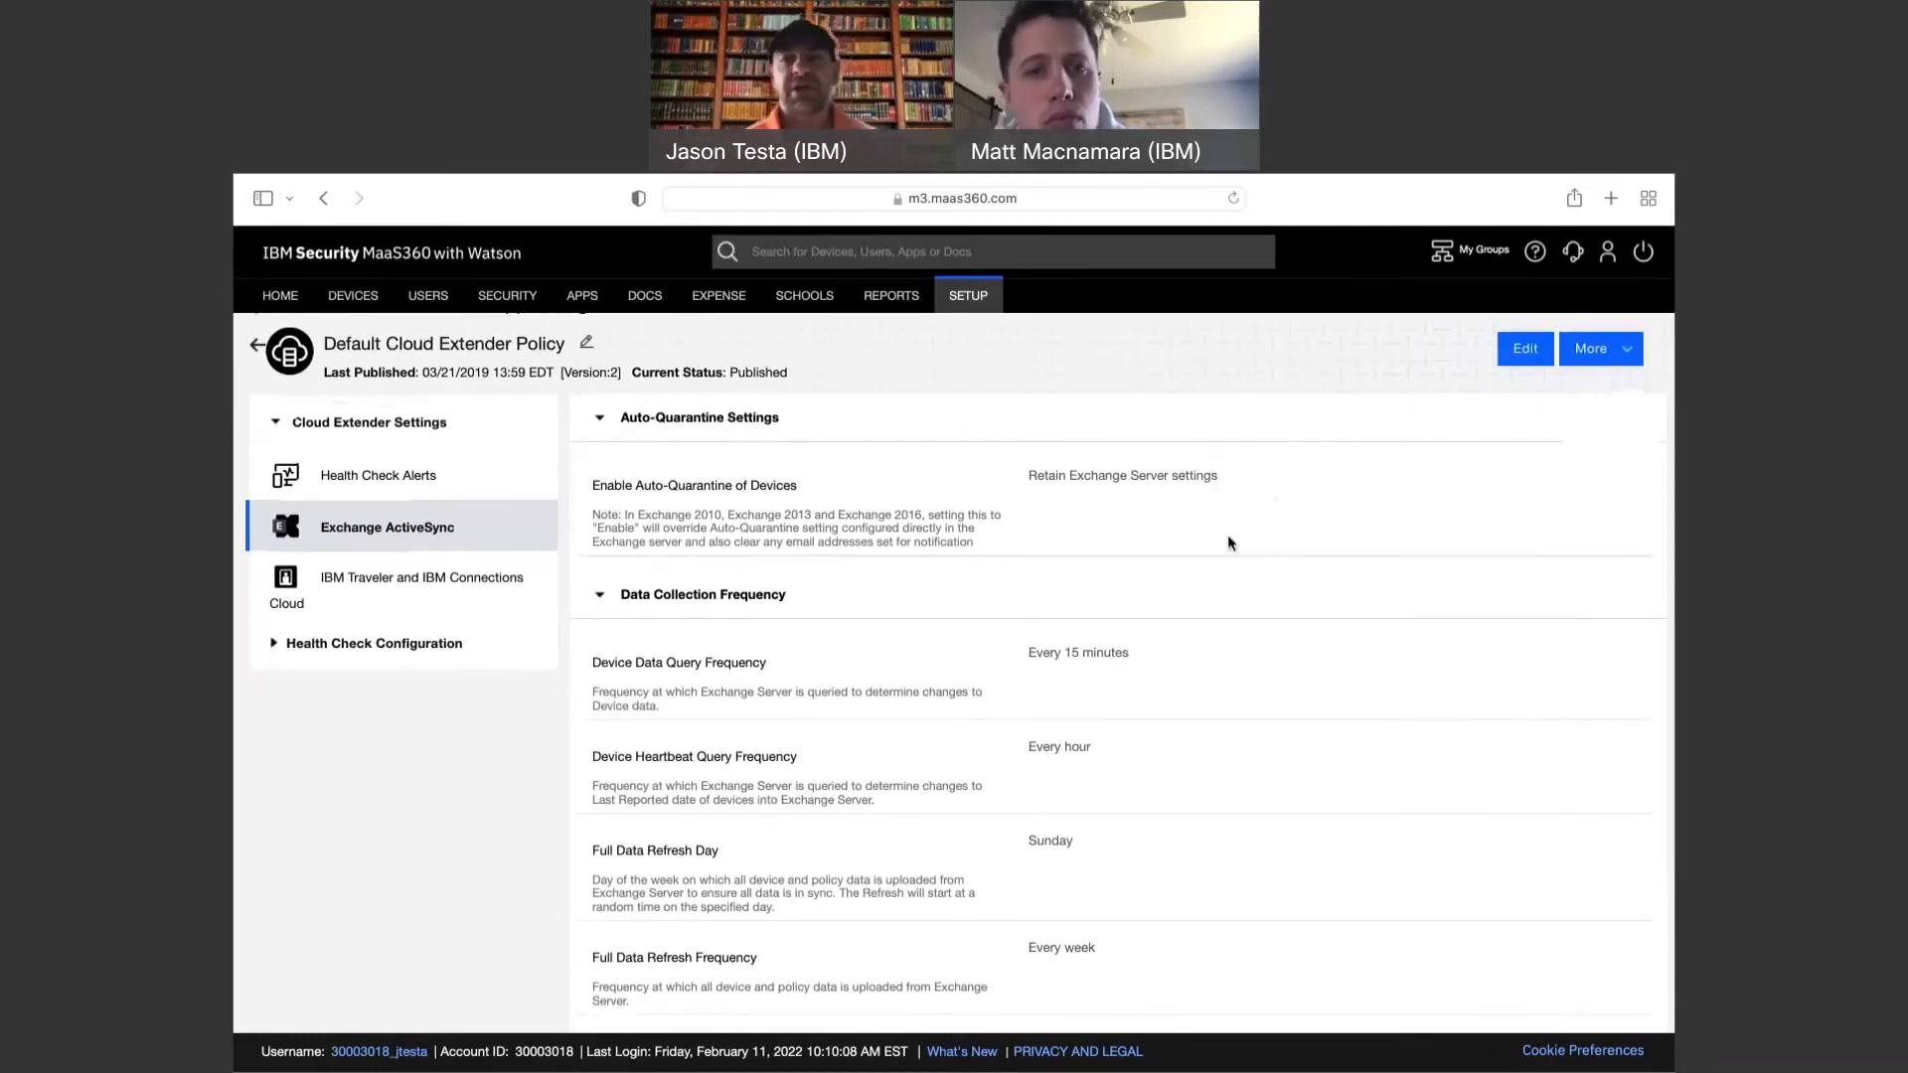
{"action": "scroll", "coordinate": [1225, 535], "scroll_direction": "up", "scroll_amount": 1}
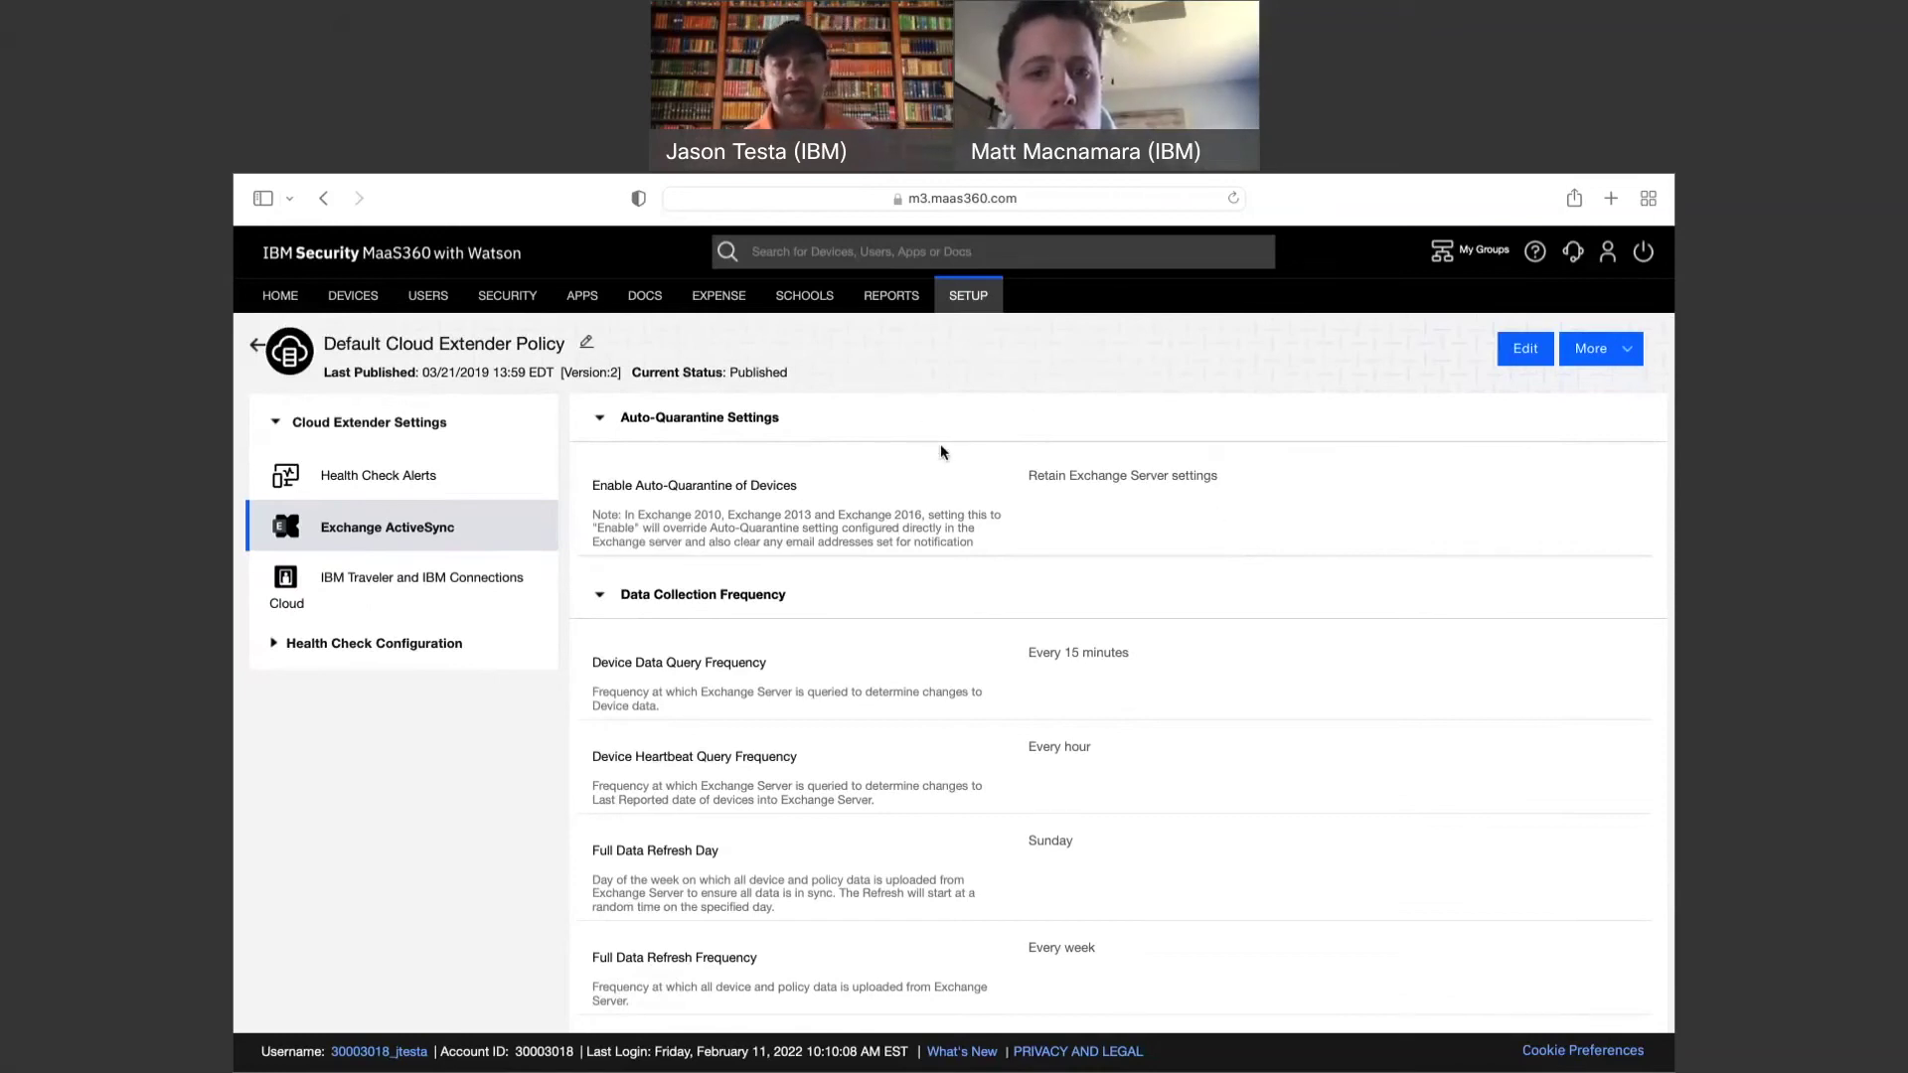
{"action": "scroll", "coordinate": [972, 554], "scroll_direction": "down", "scroll_amount": 1}
{"action": "scroll", "coordinate": [972, 553], "scroll_direction": "up", "scroll_amount": 1}
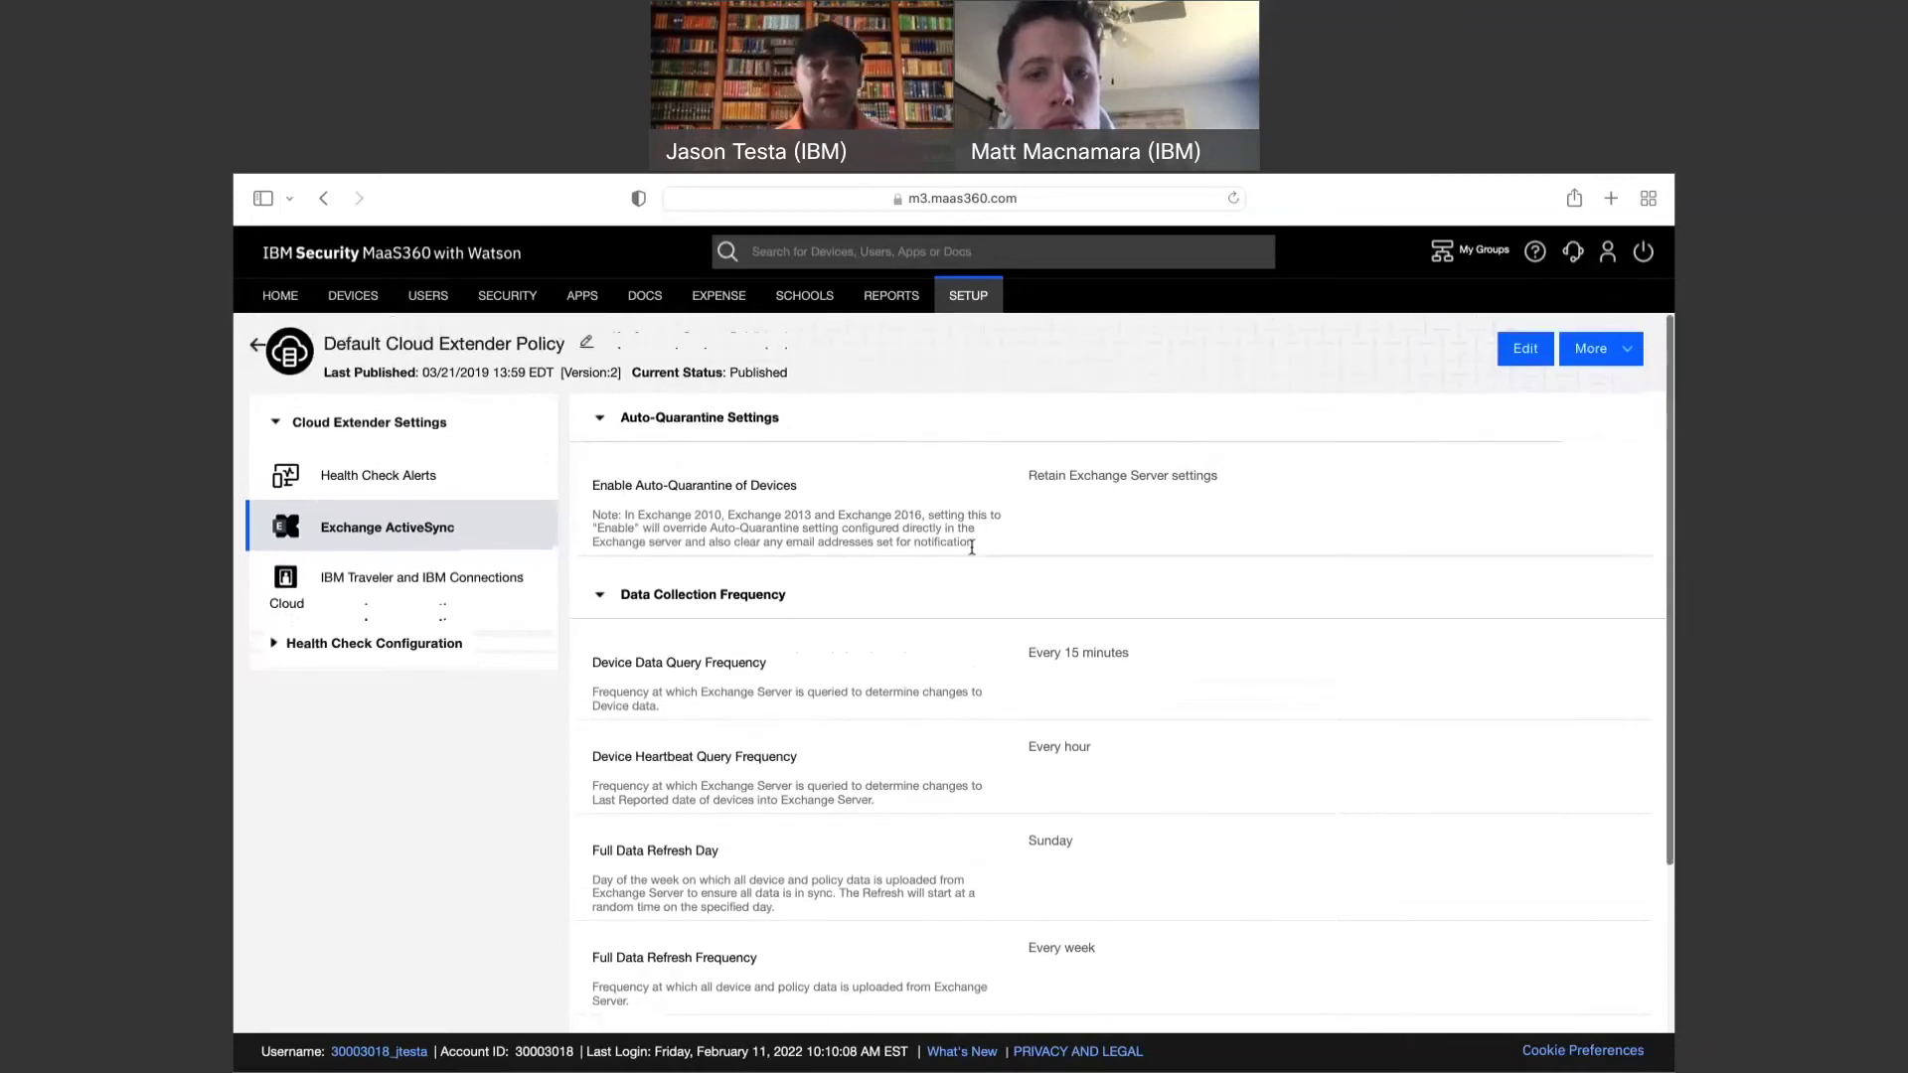
{"action": "scroll", "coordinate": [1017, 664], "scroll_direction": "down", "scroll_amount": 2}
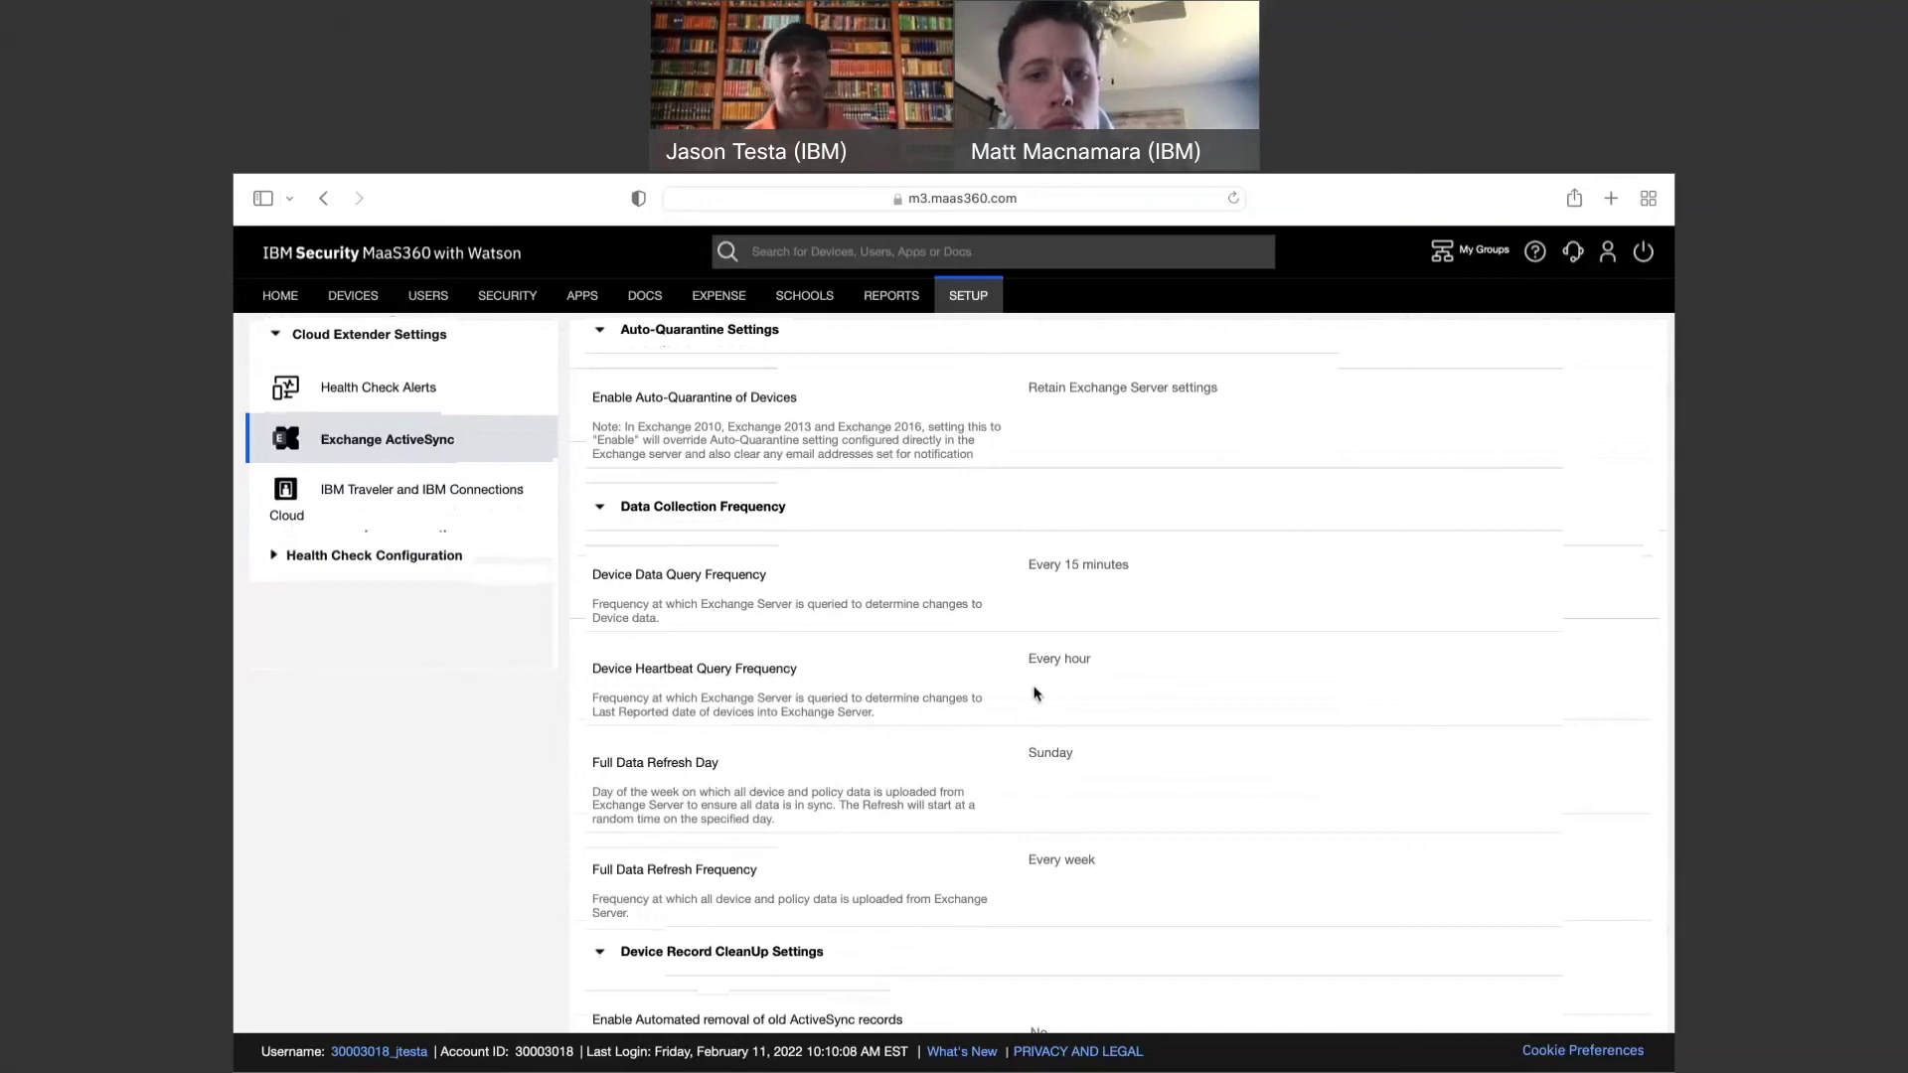
{"action": "scroll", "coordinate": [1022, 681], "scroll_direction": "down", "scroll_amount": 1}
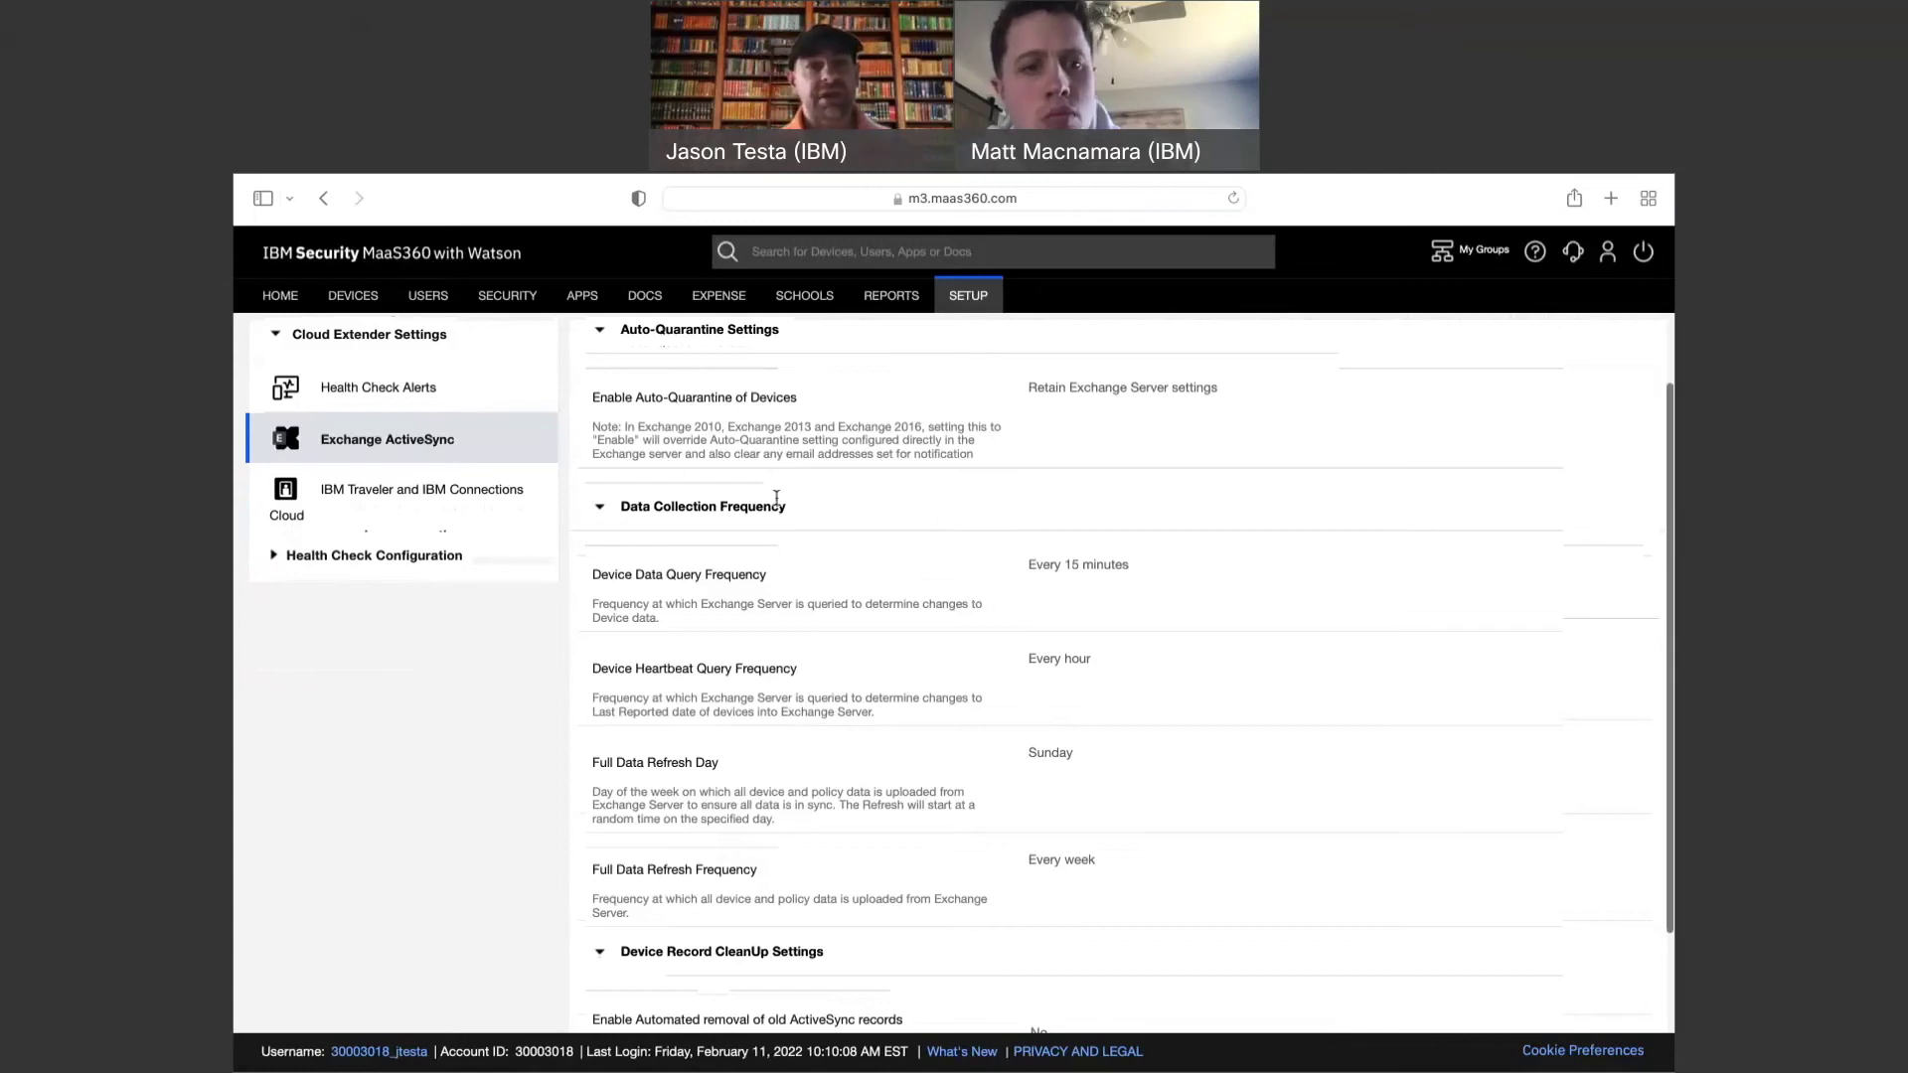
{"action": "mouse_move", "coordinate": [360, 298]}
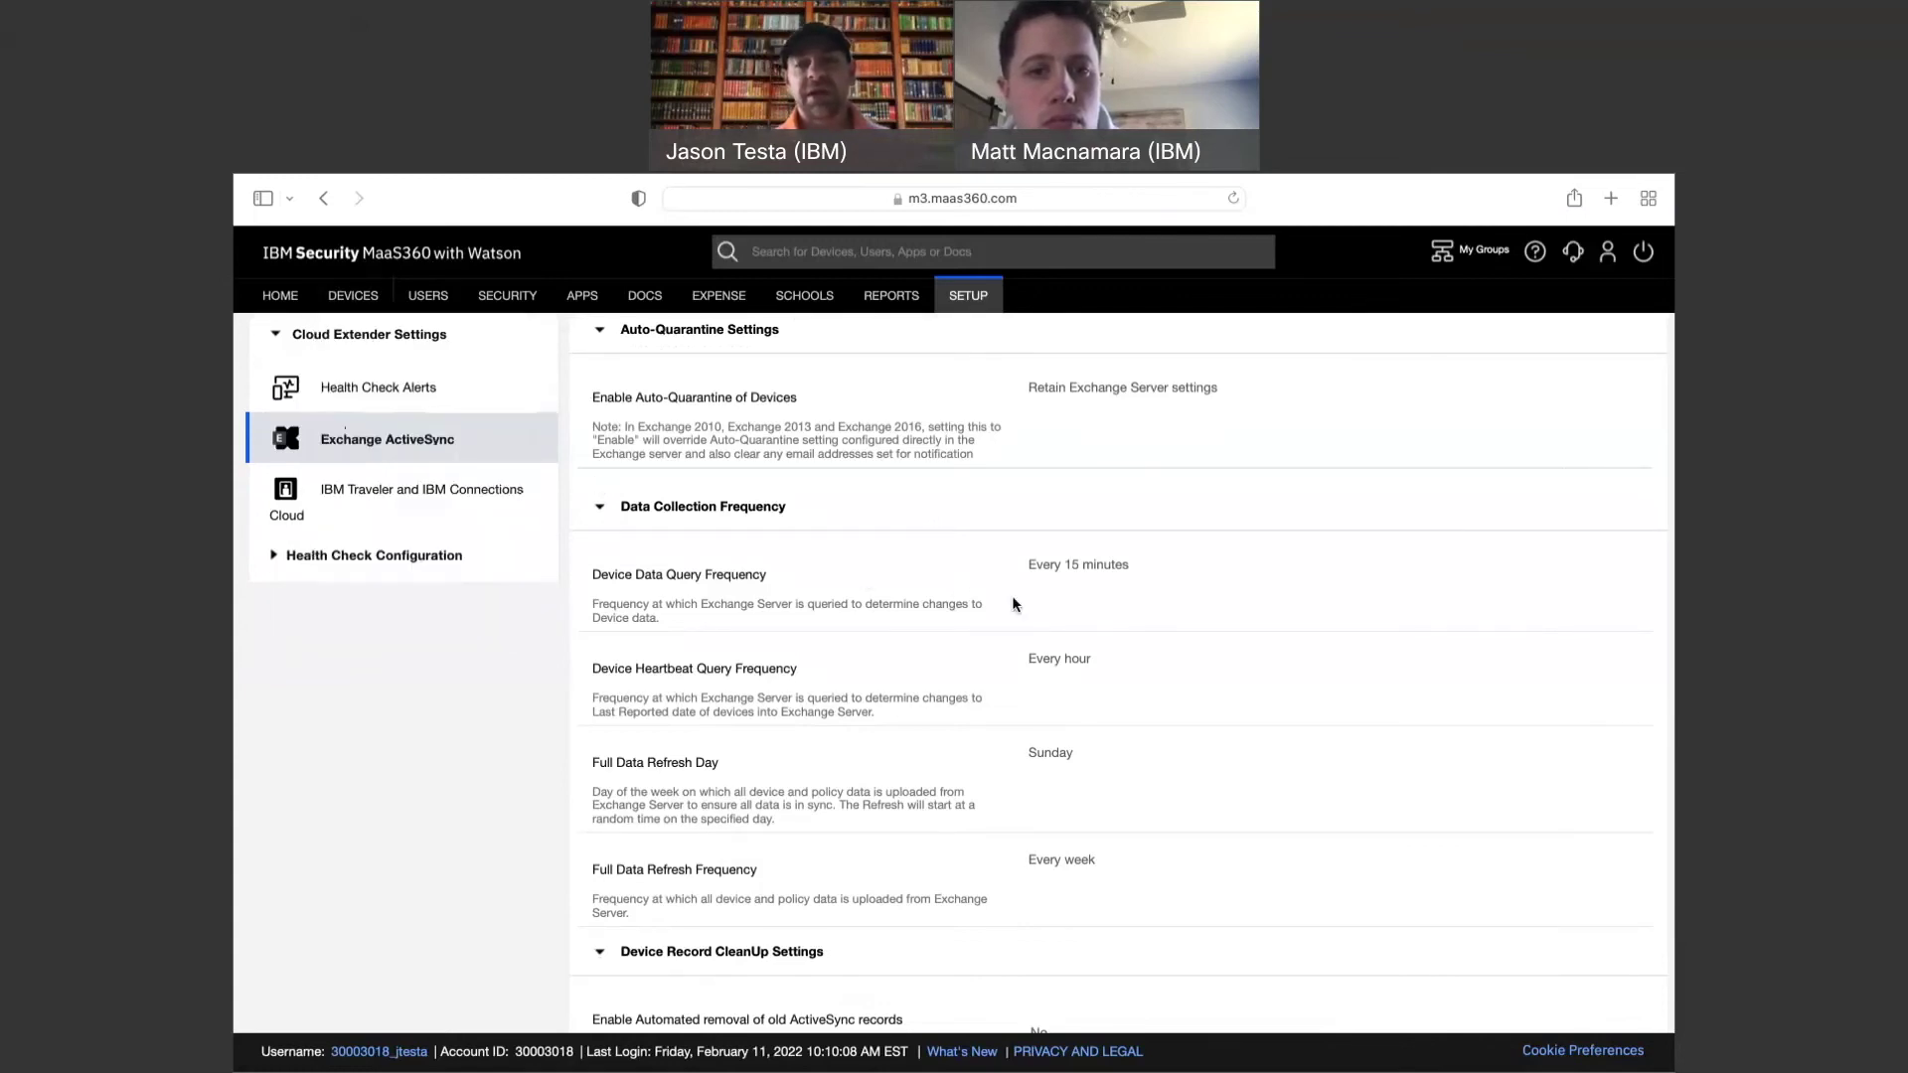
{"action": "scroll", "coordinate": [1061, 644], "scroll_direction": "down", "scroll_amount": 3}
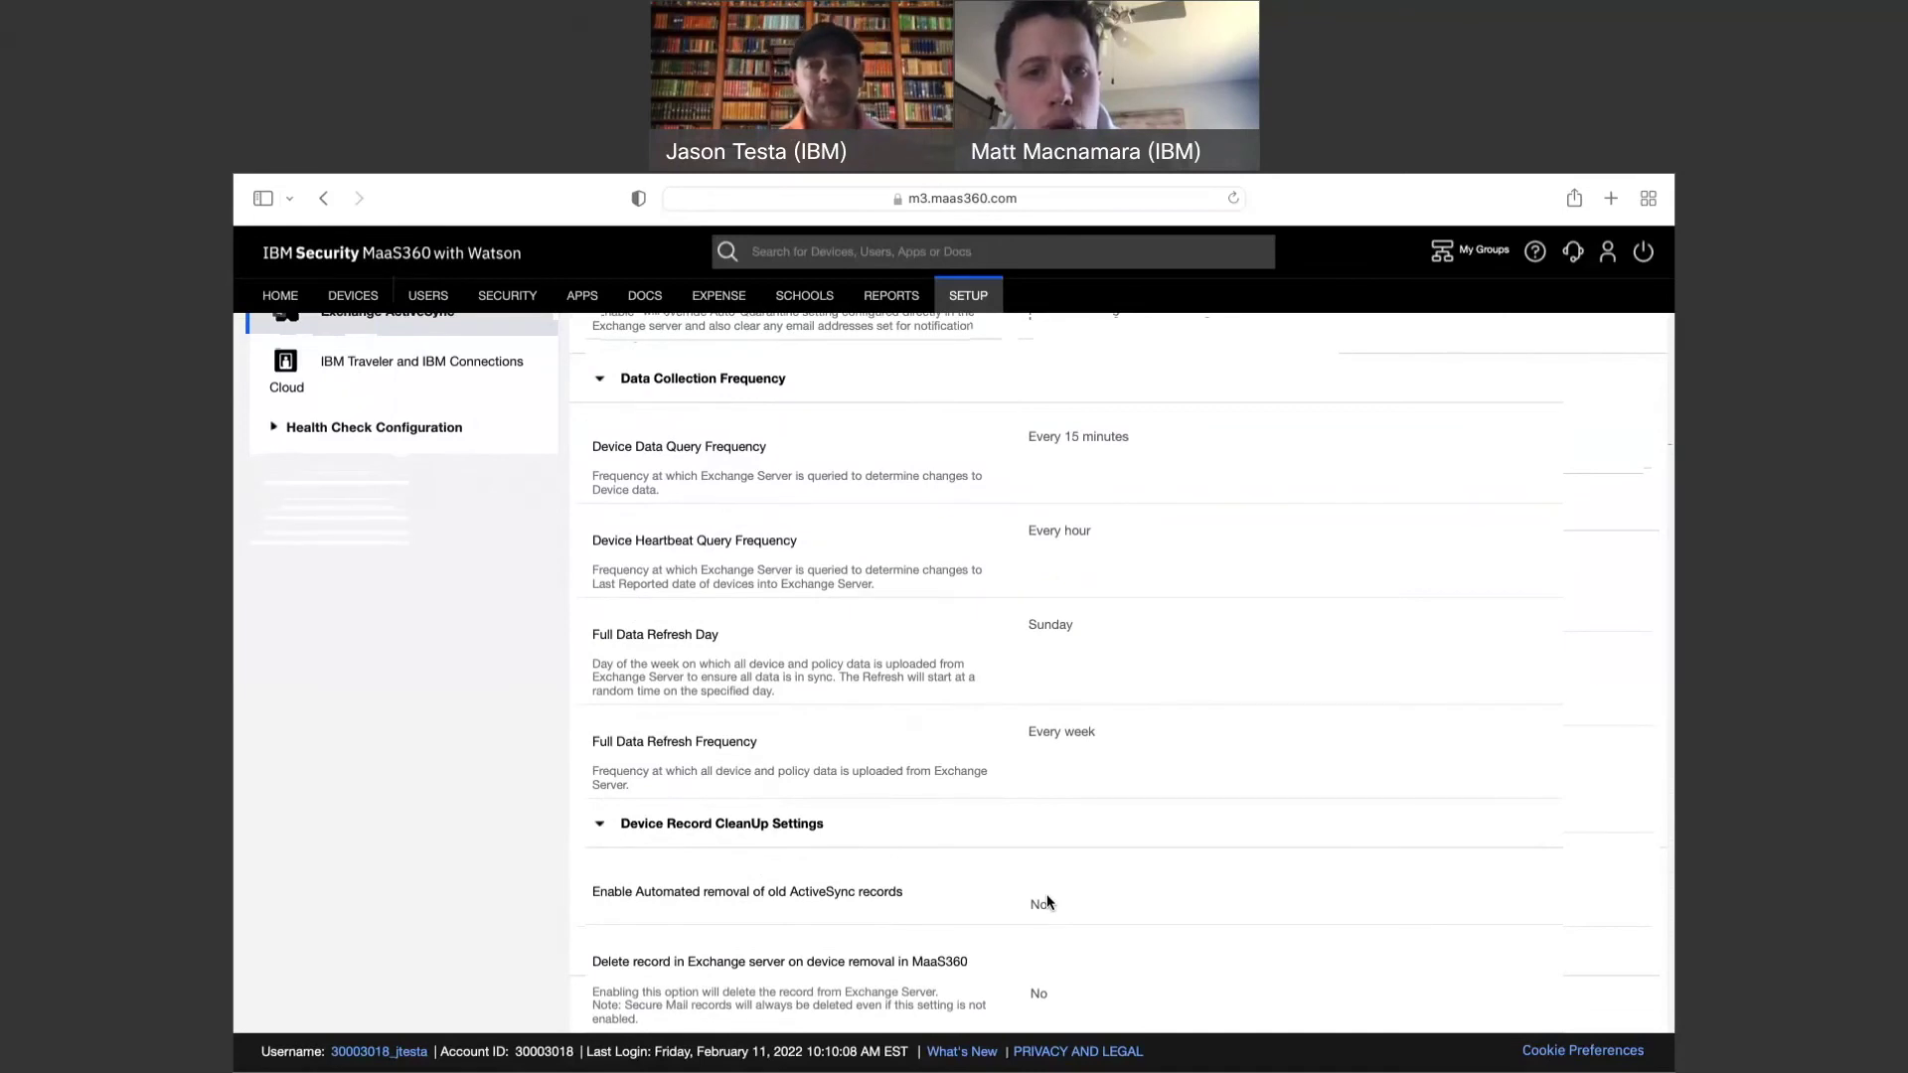
{"action": "scroll", "coordinate": [1046, 896], "scroll_direction": "up", "scroll_amount": 3}
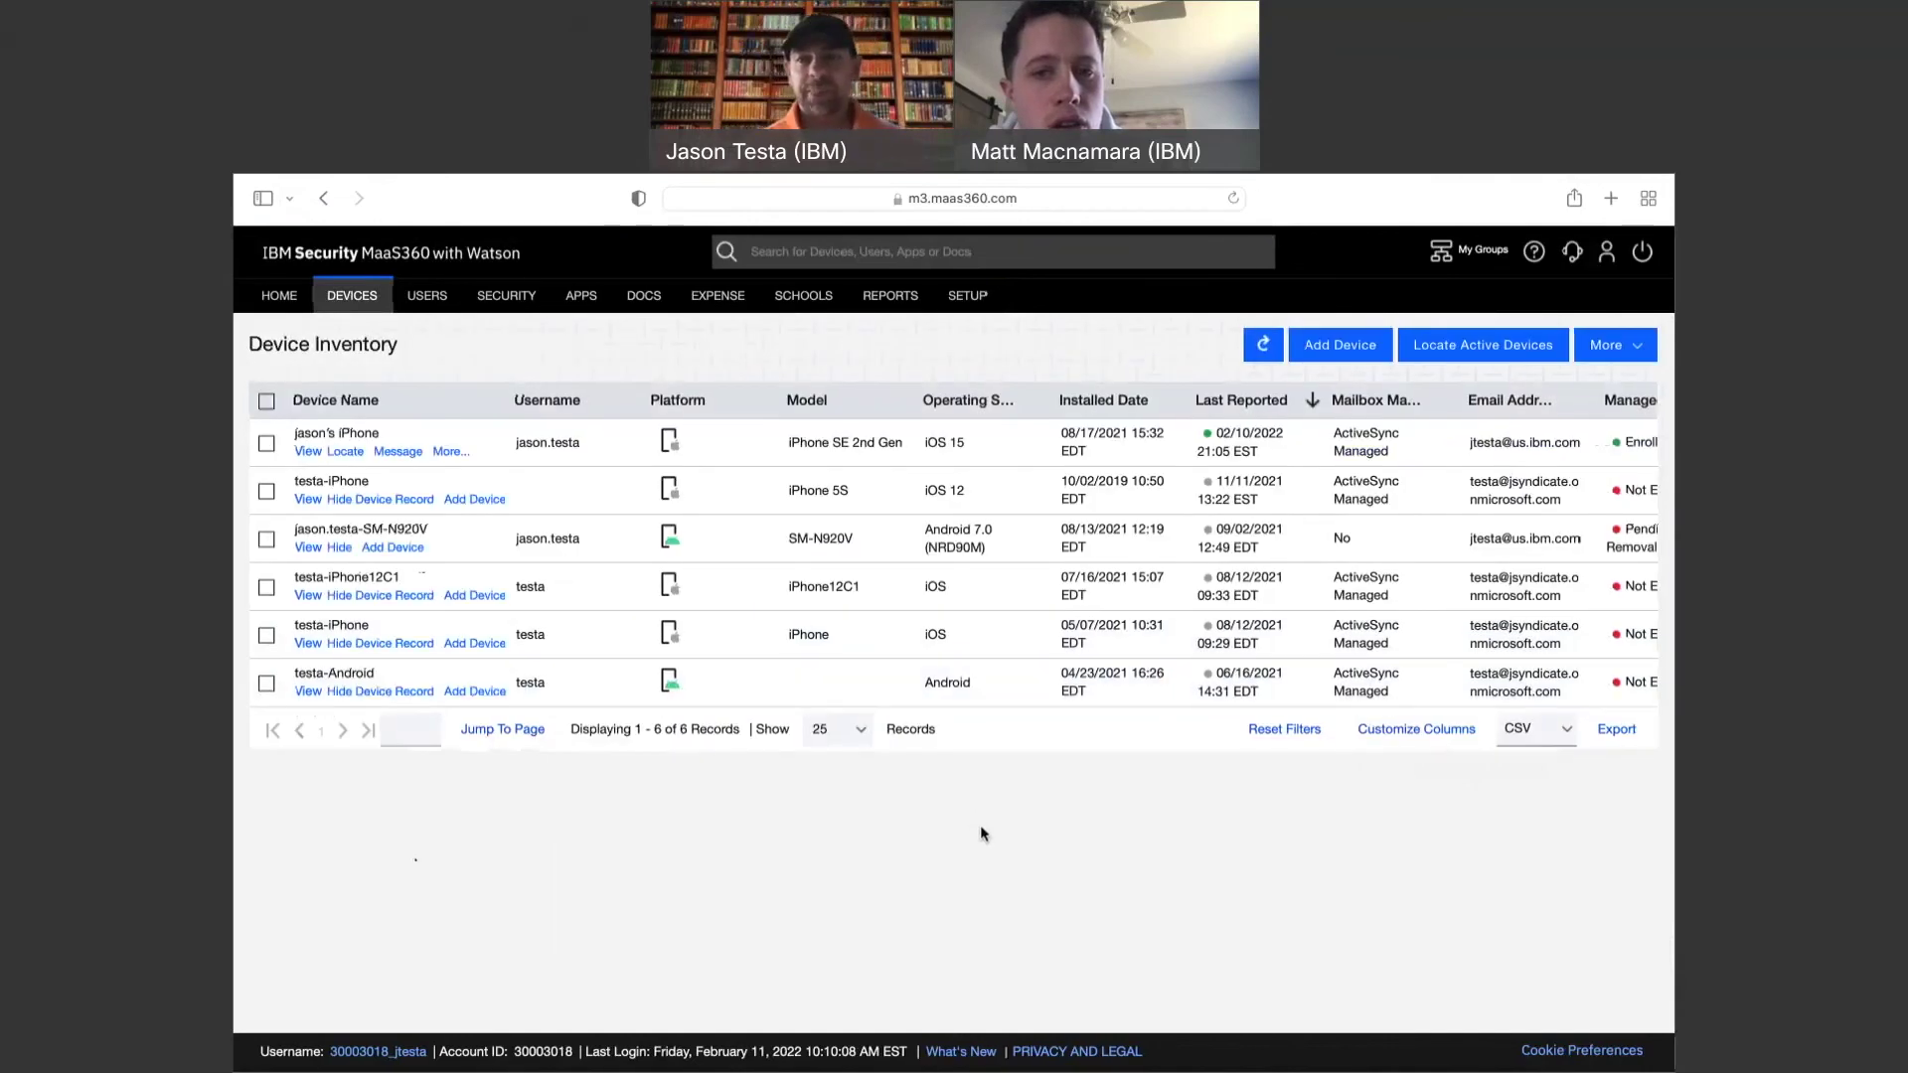
Examine the managed status of the devices in the device inventory and open the device groups list.
{"action": "scroll", "coordinate": [1075, 636], "scroll_direction": "right", "scroll_amount": 3}
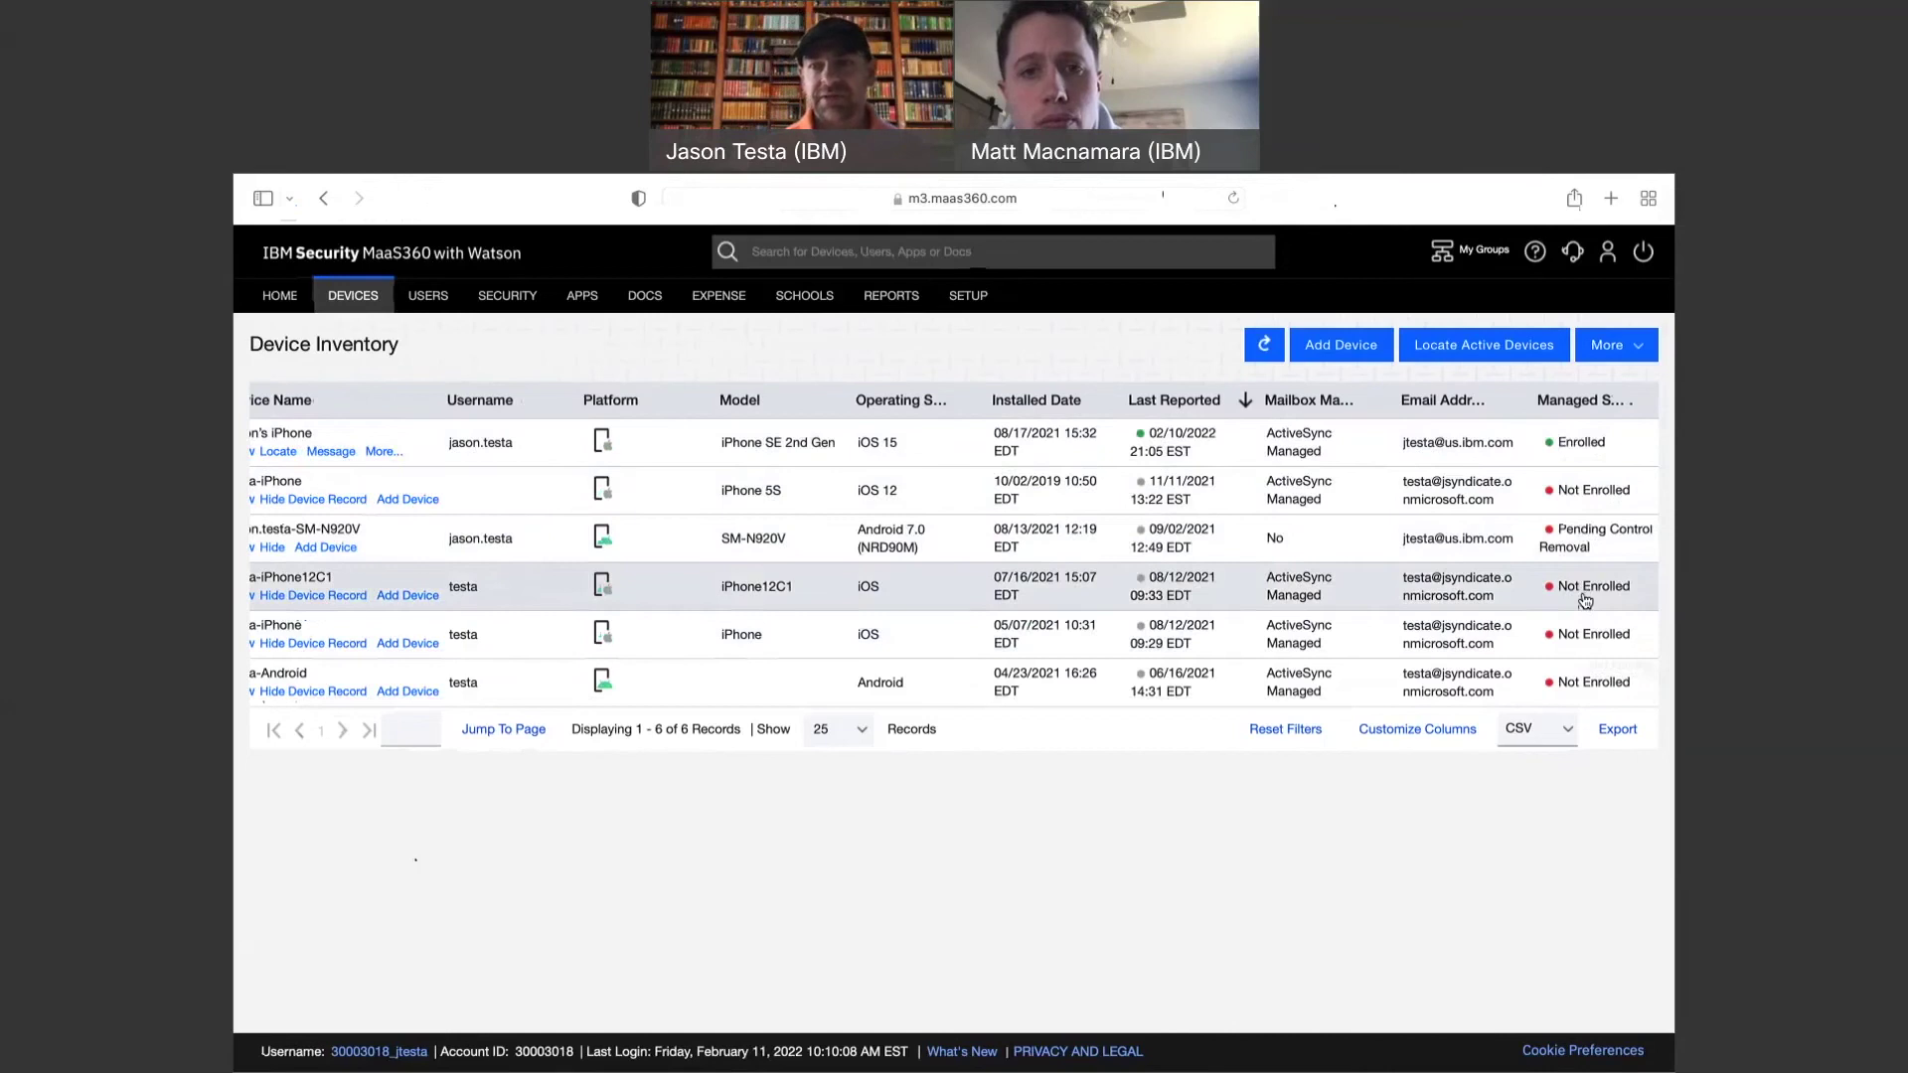
{"action": "scroll", "coordinate": [1316, 606], "scroll_direction": "left", "scroll_amount": 2}
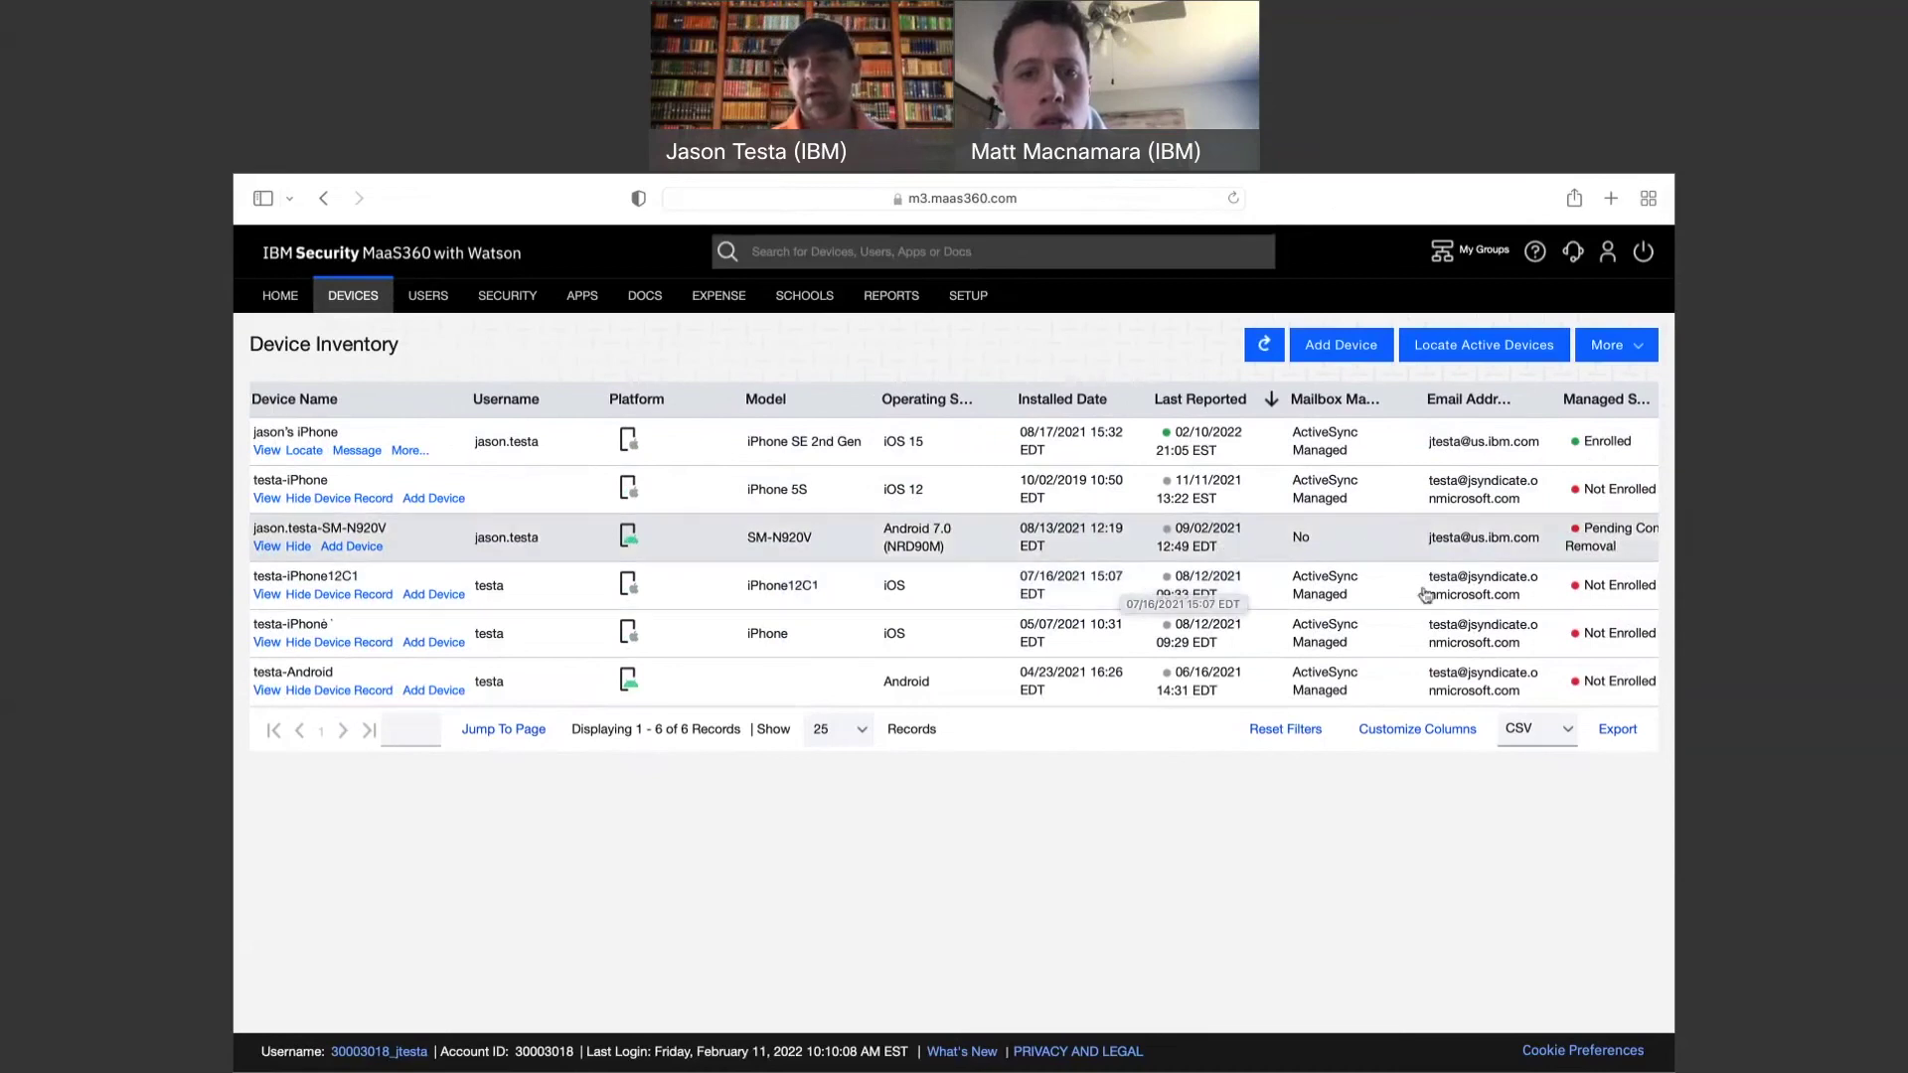
{"action": "scroll", "coordinate": [1595, 603], "scroll_direction": "right", "scroll_amount": 2}
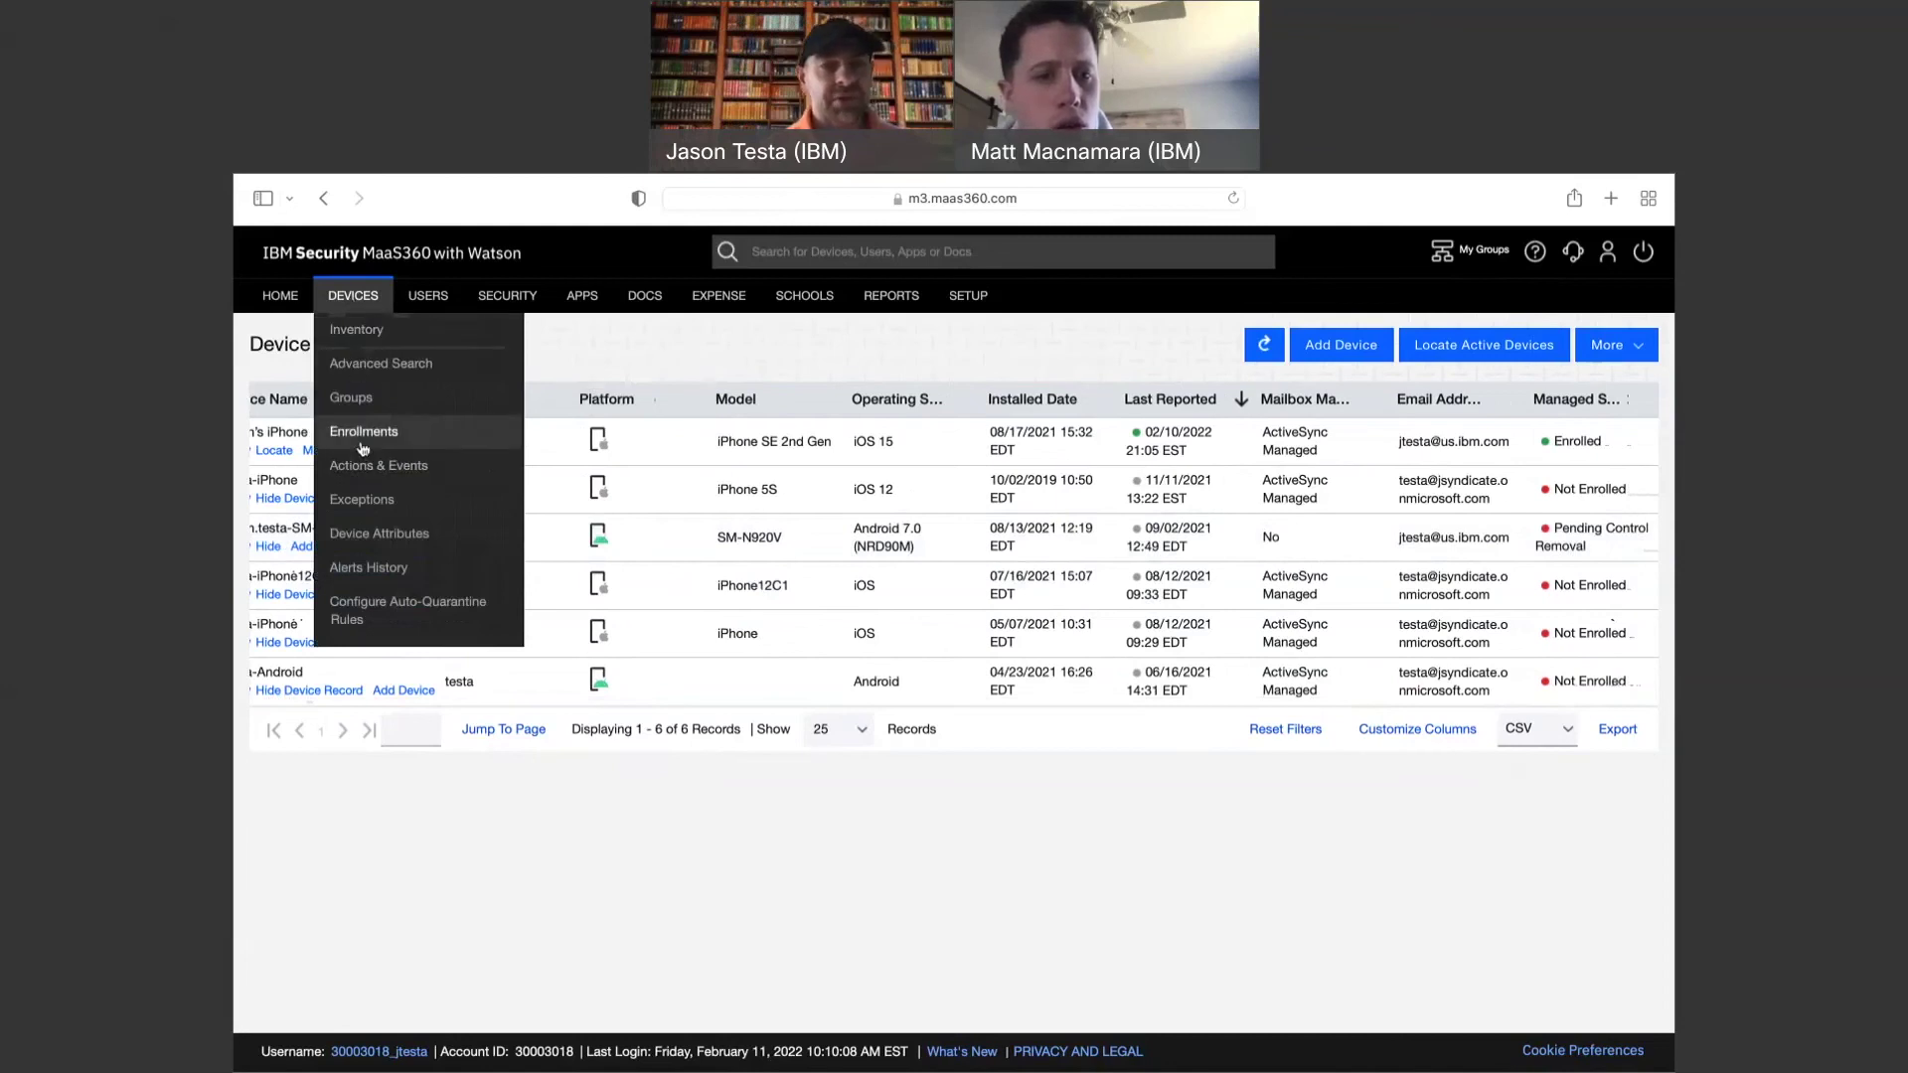
{"action": "left_click", "coordinate": [353, 399]}
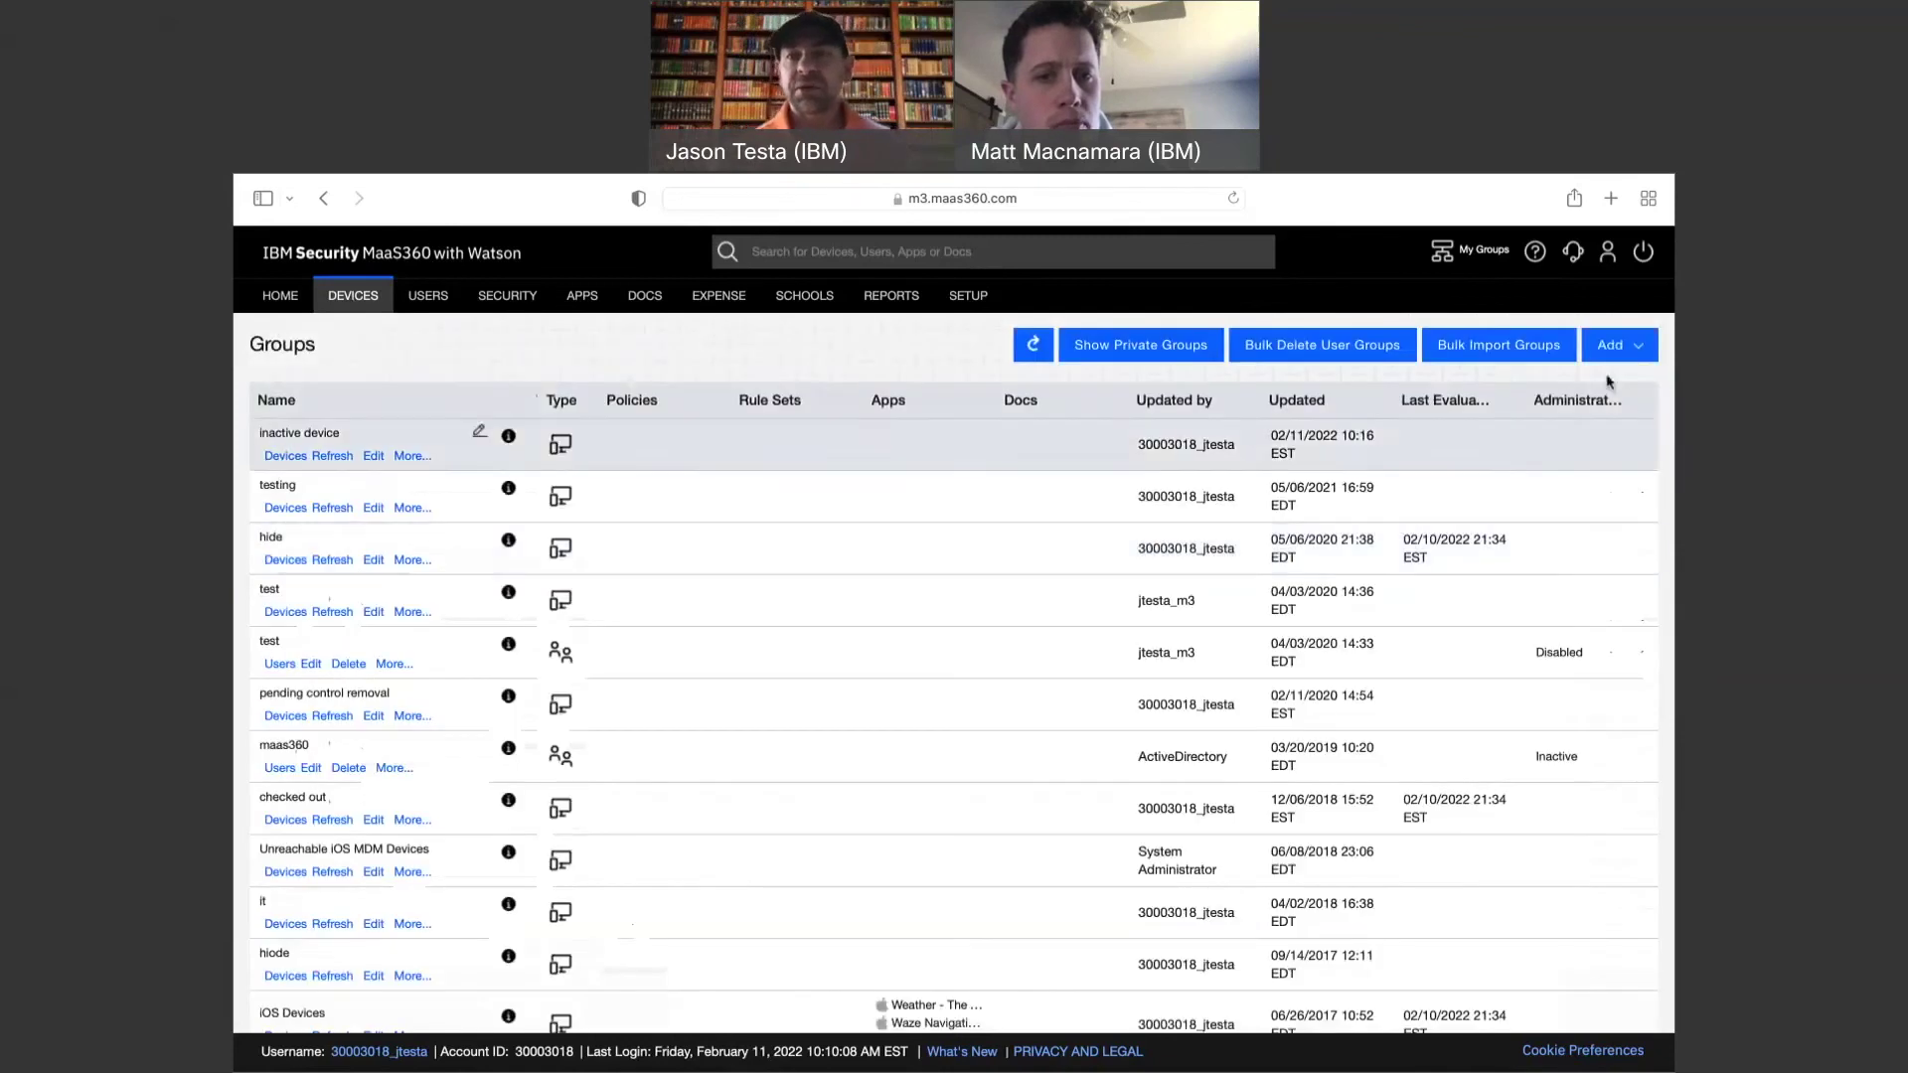
View the group types that can be added, review the Hide Devices action for the inactive device group, and cancel it.
{"action": "left_click", "coordinate": [1620, 348]}
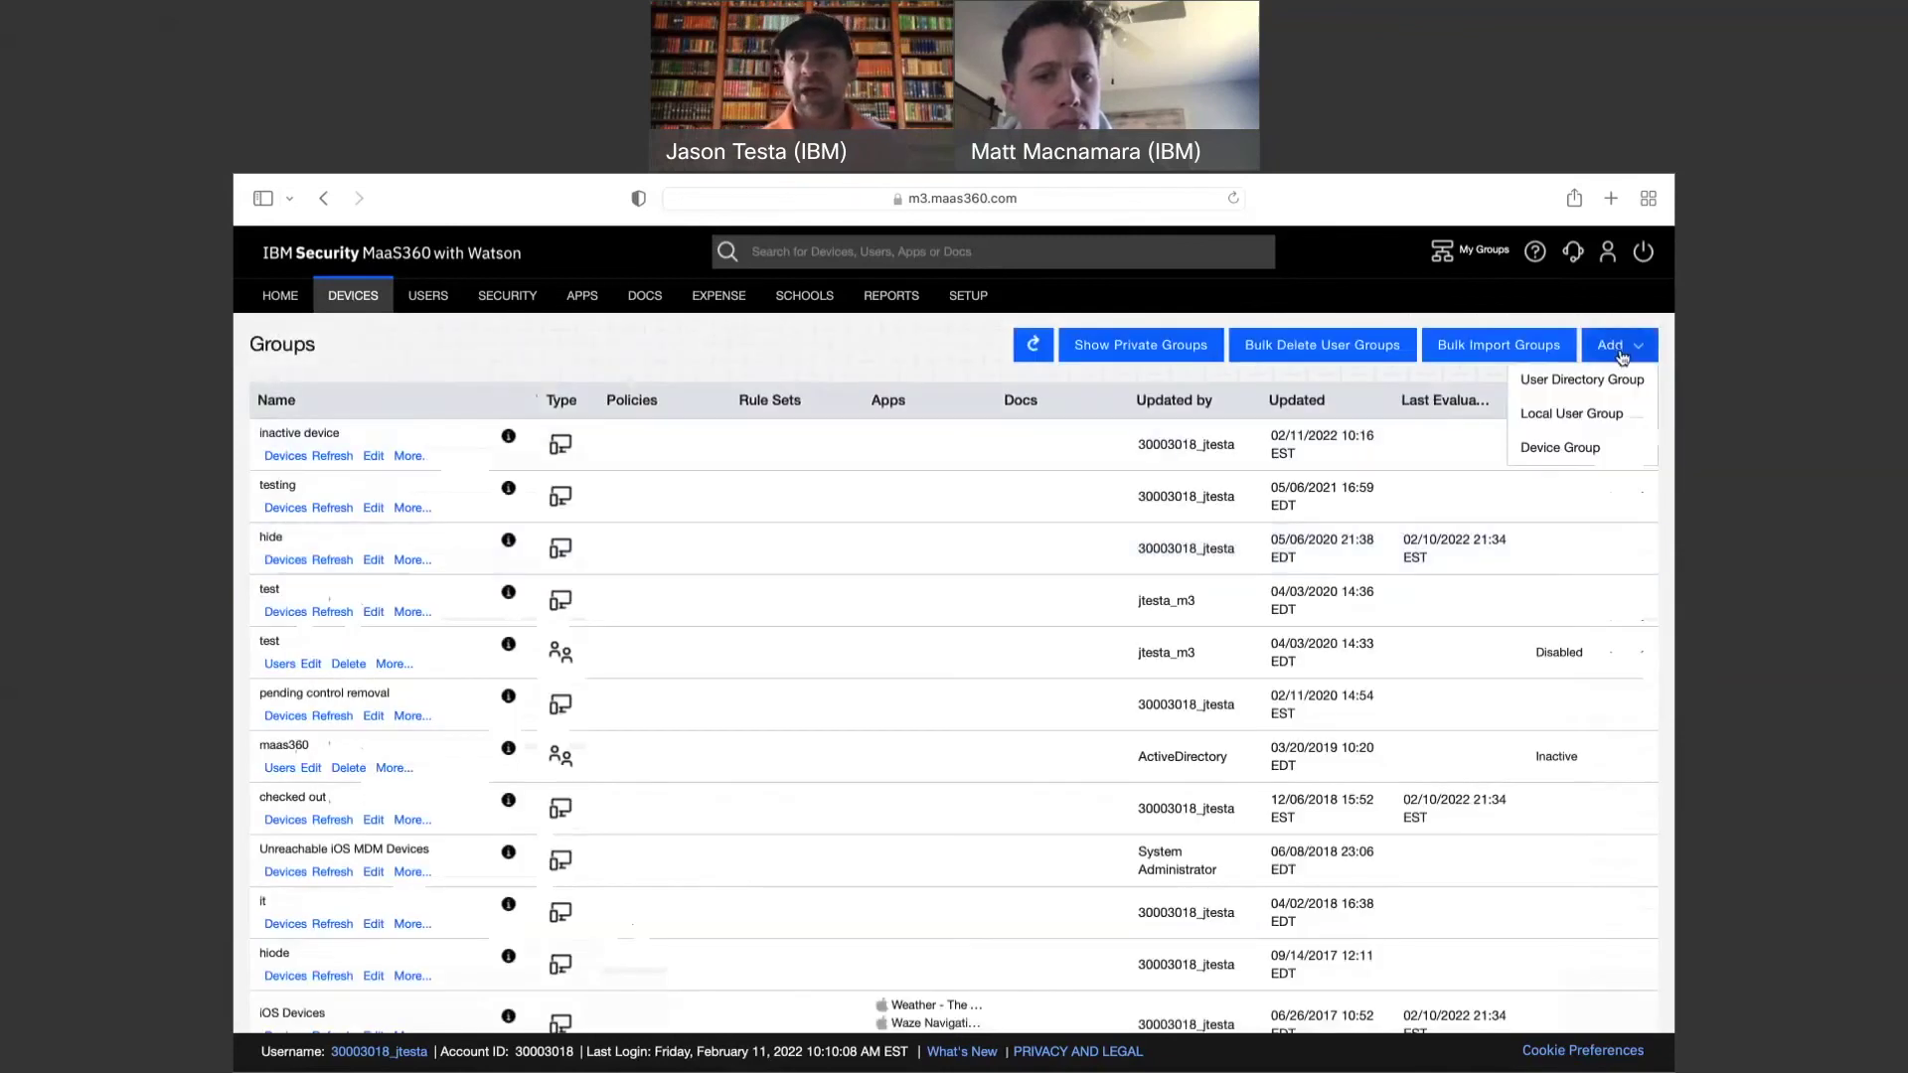
{"action": "left_click", "coordinate": [1572, 448]}
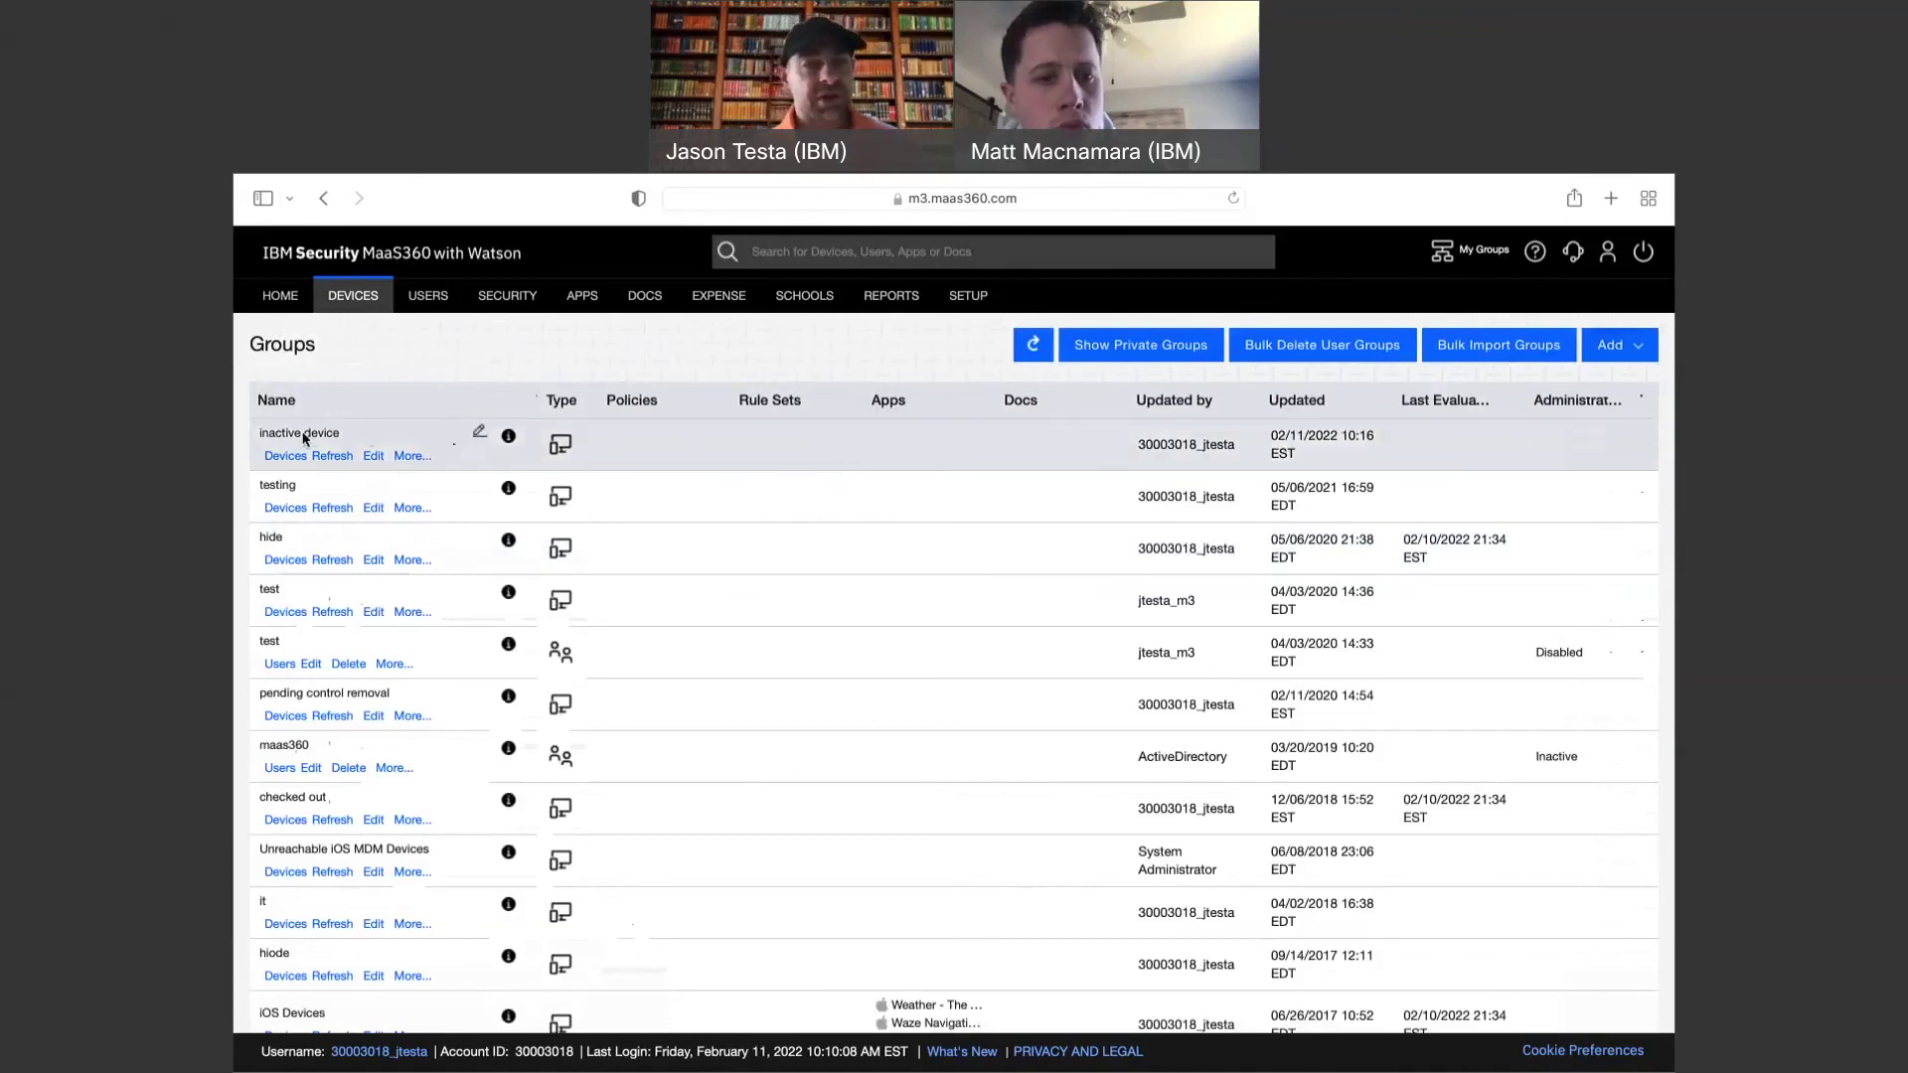
{"action": "left_click", "coordinate": [410, 453]}
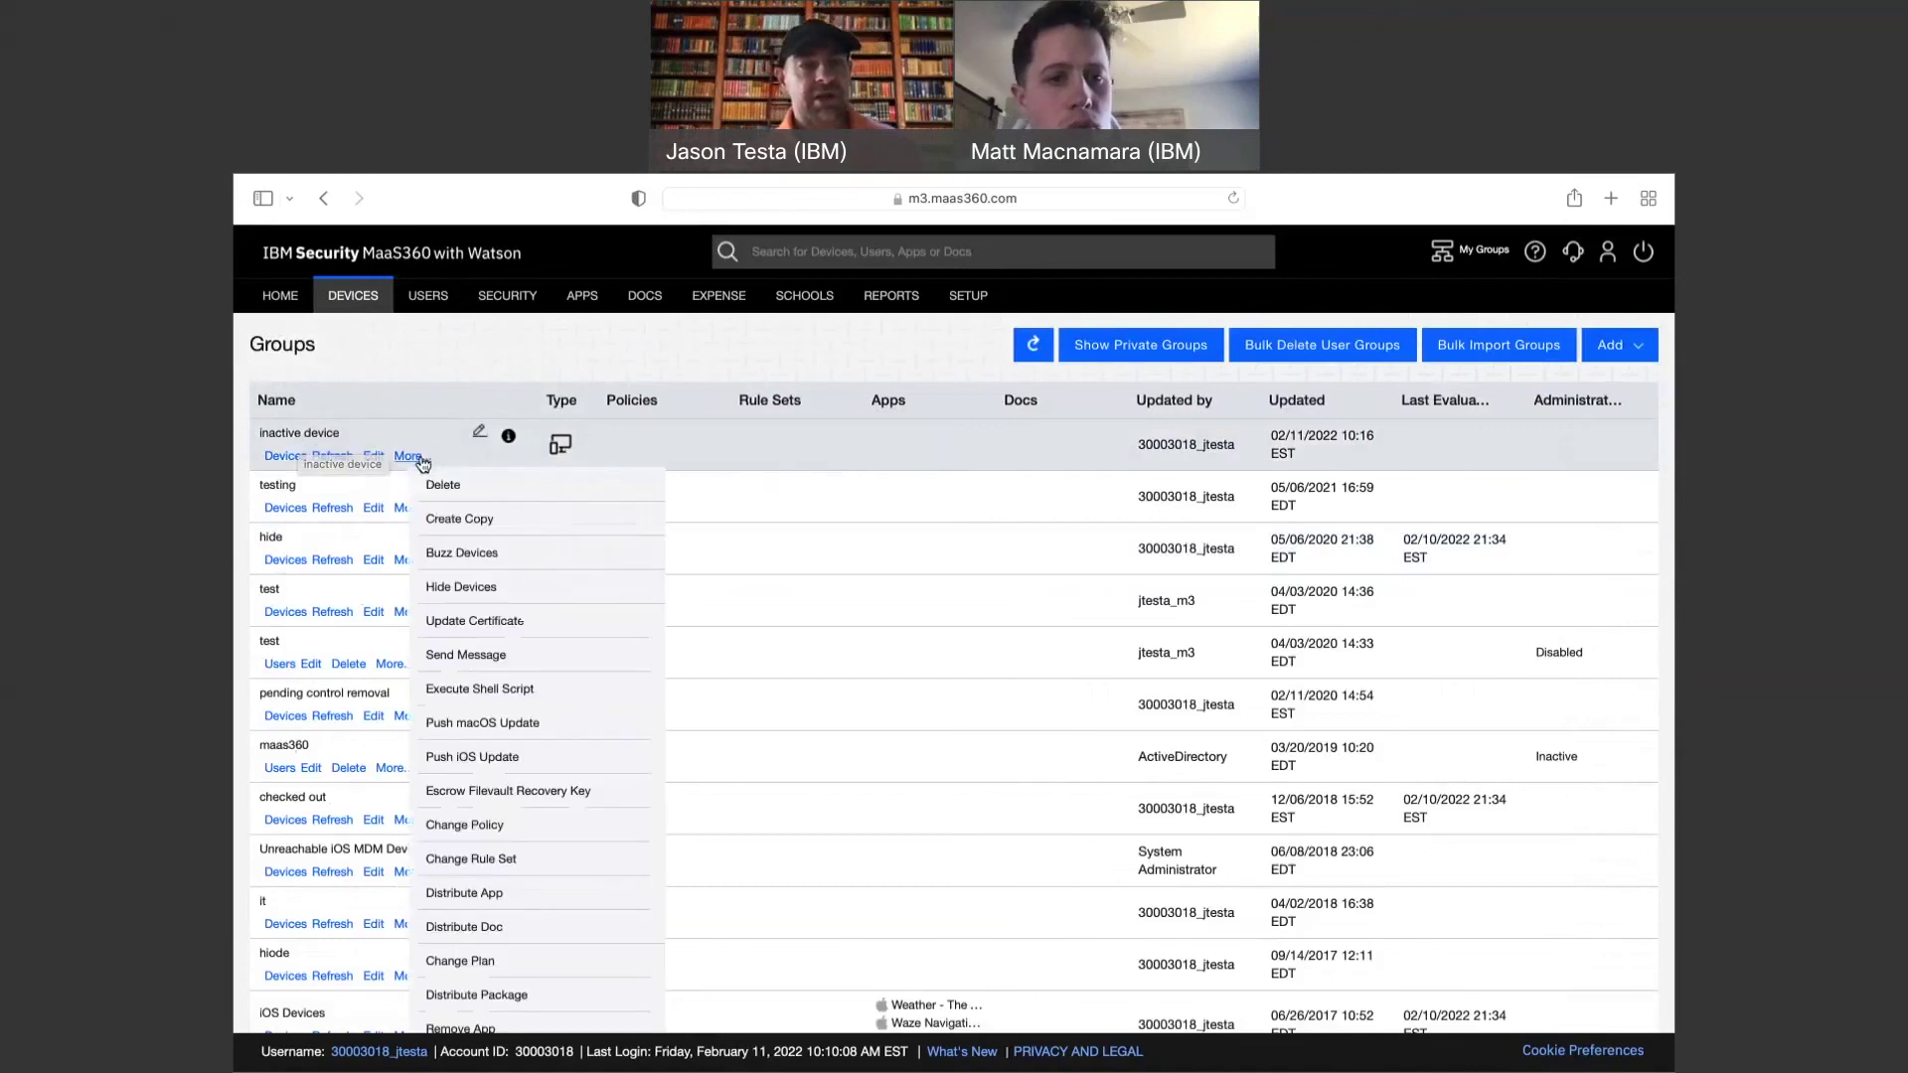
{"action": "left_click", "coordinate": [481, 592]}
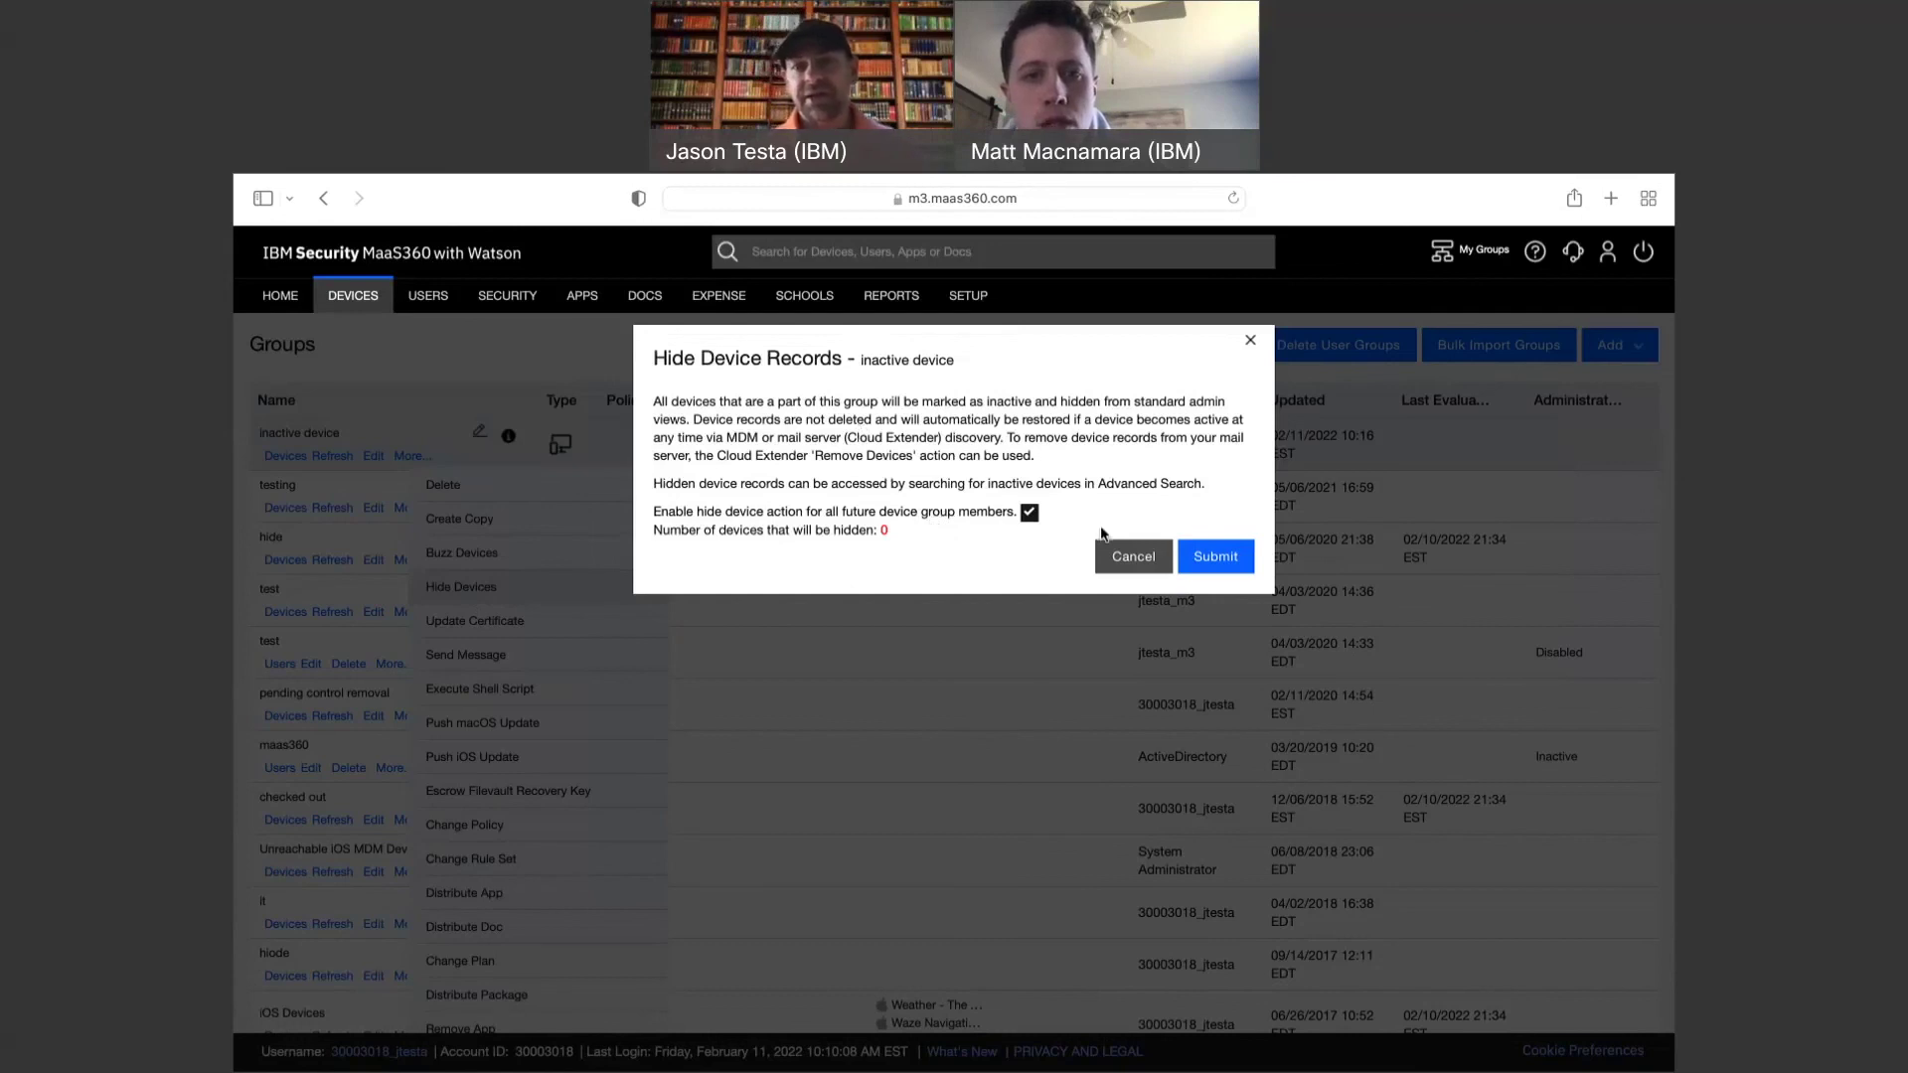
{"action": "left_click", "coordinate": [1116, 557]}
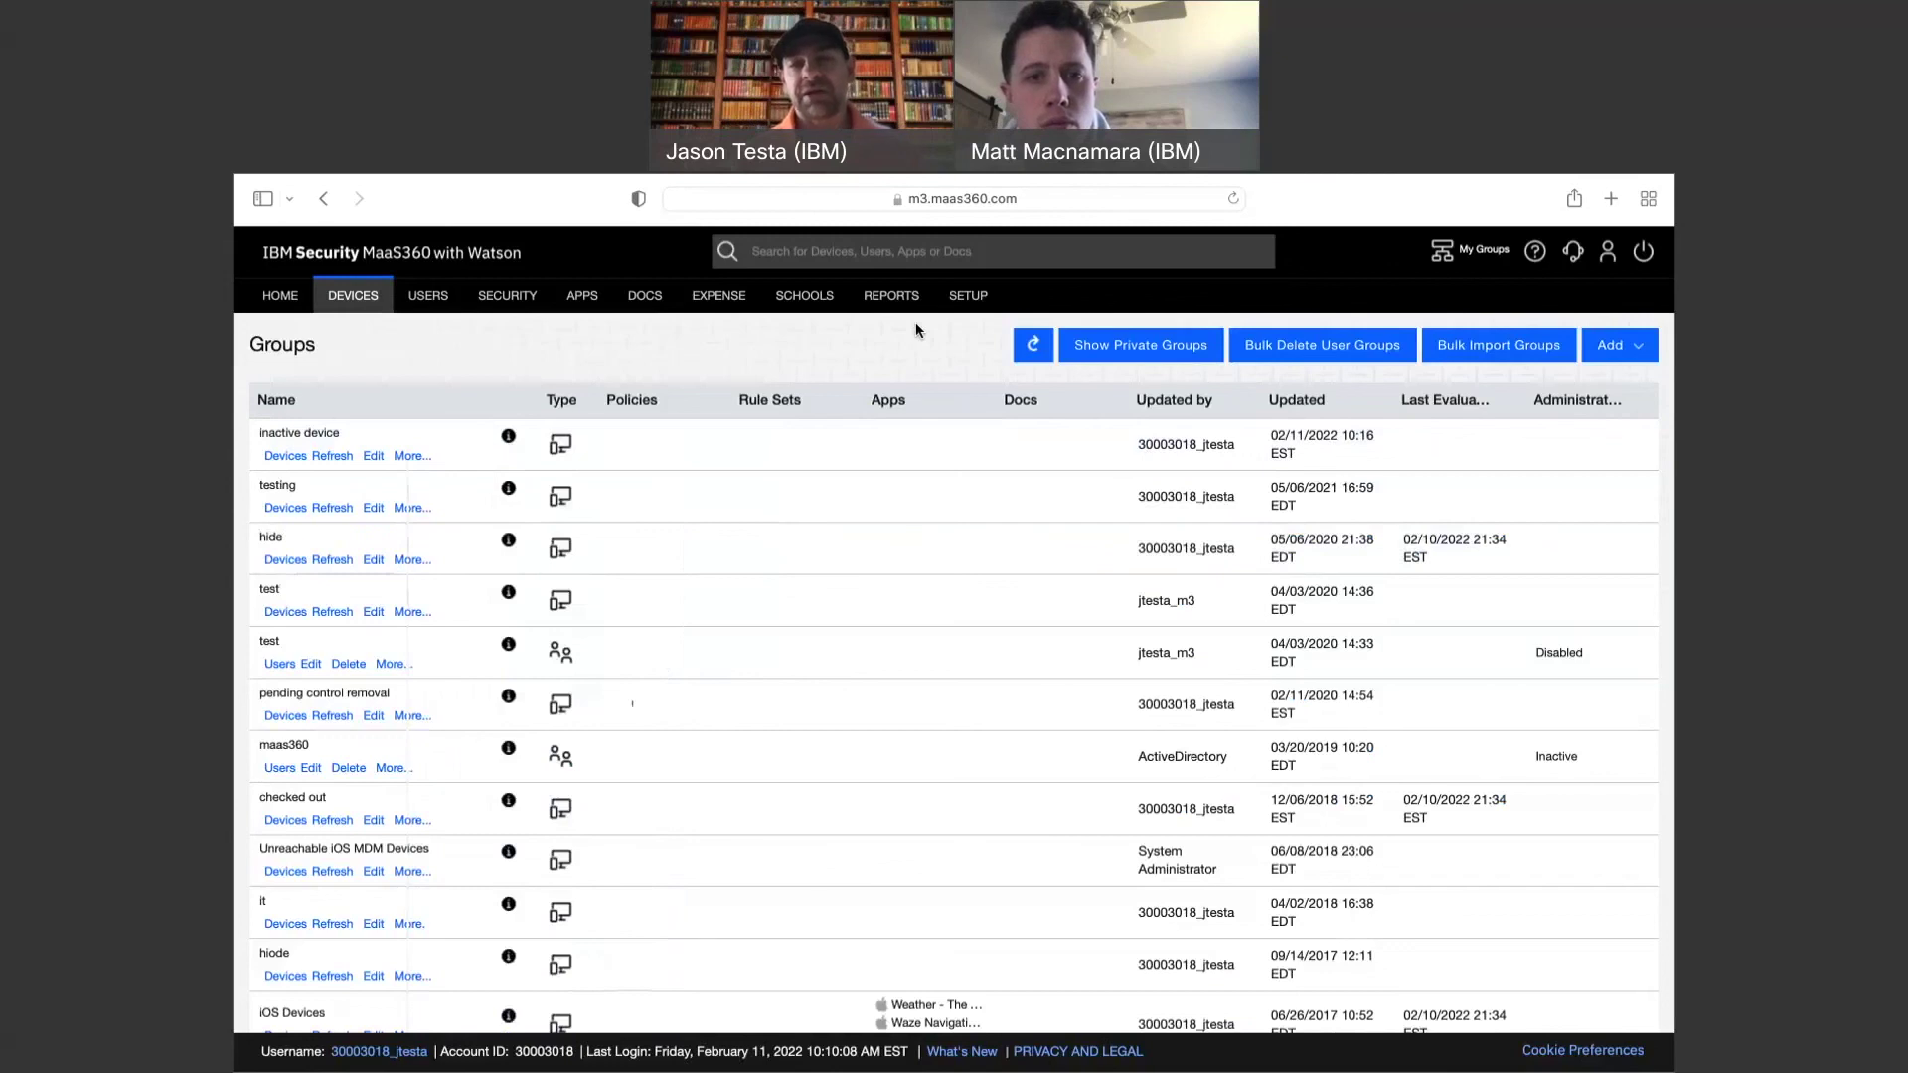
Open the Exchange ActiveSync settings of the Default Cloud Extender Policy for editing and go to the device record cleanup section.
{"action": "mouse_move", "coordinate": [961, 311]}
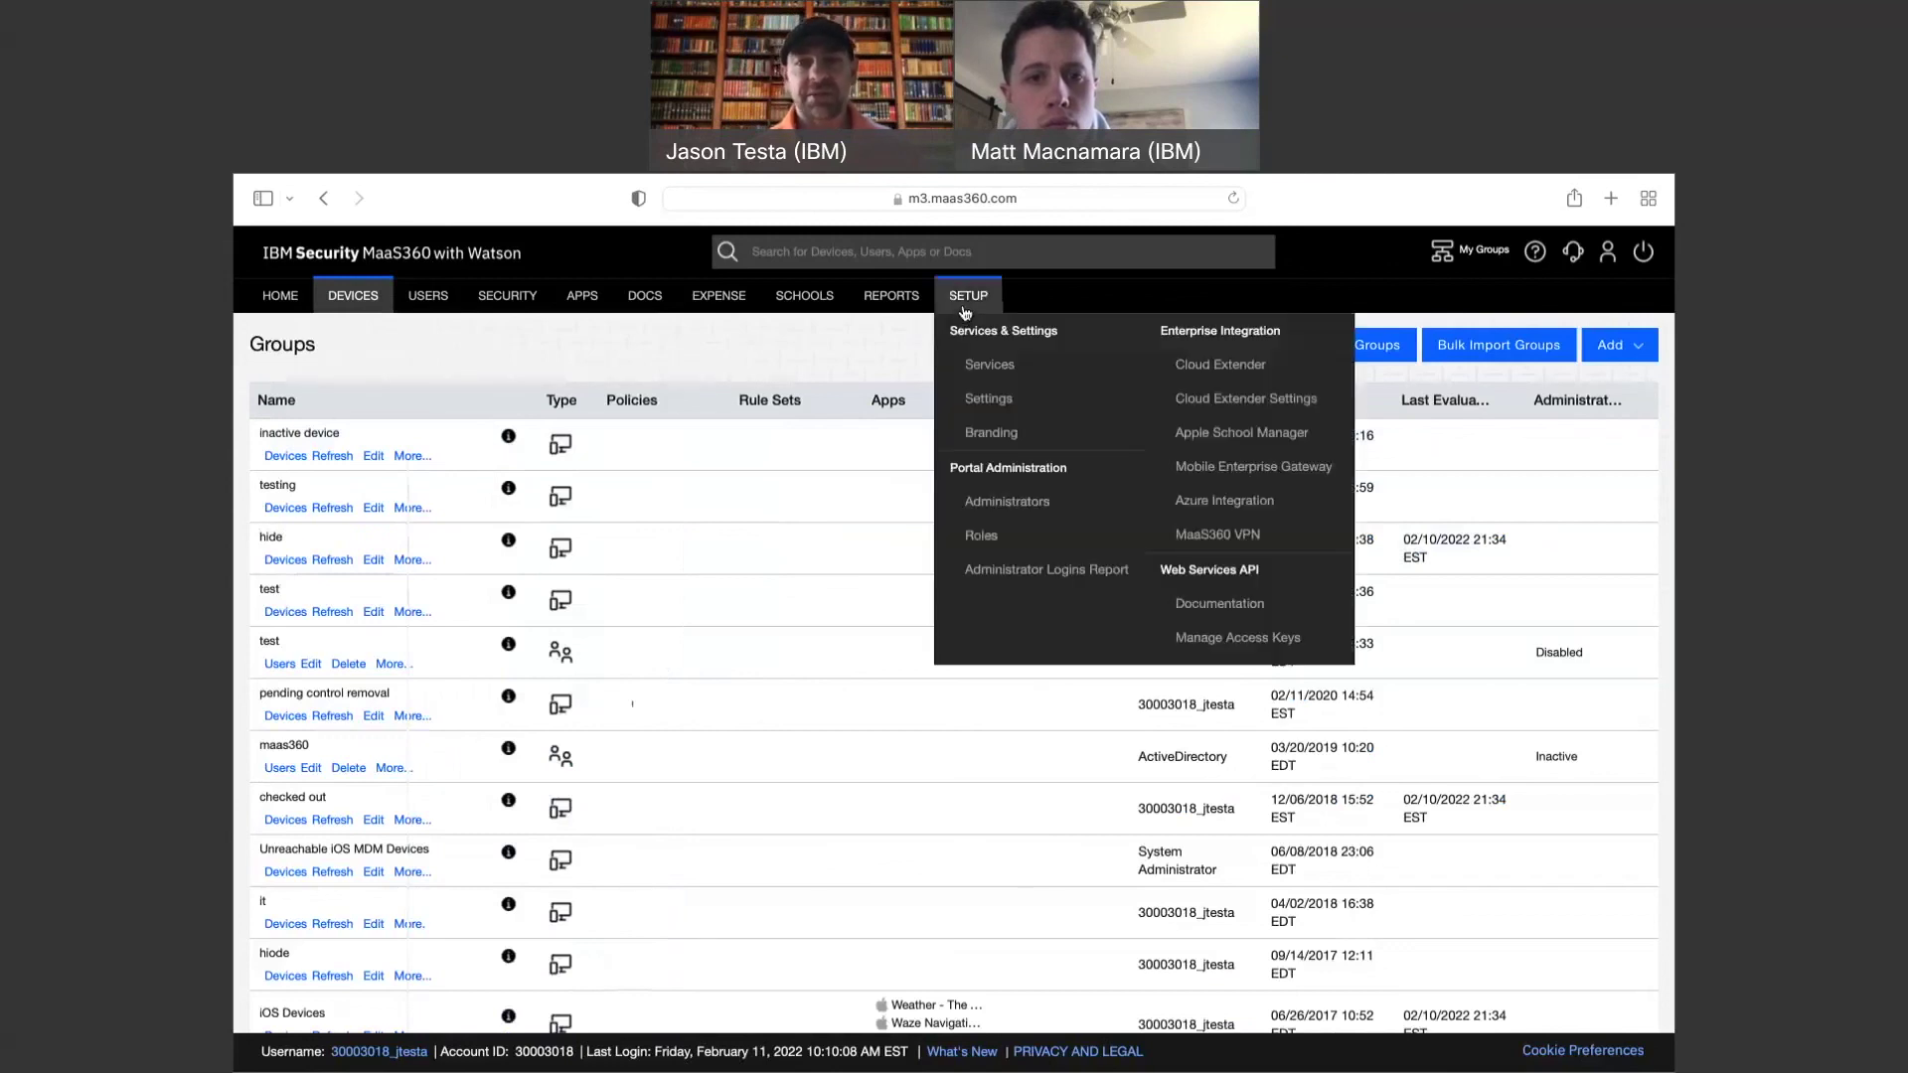
{"action": "left_click", "coordinate": [1207, 397]}
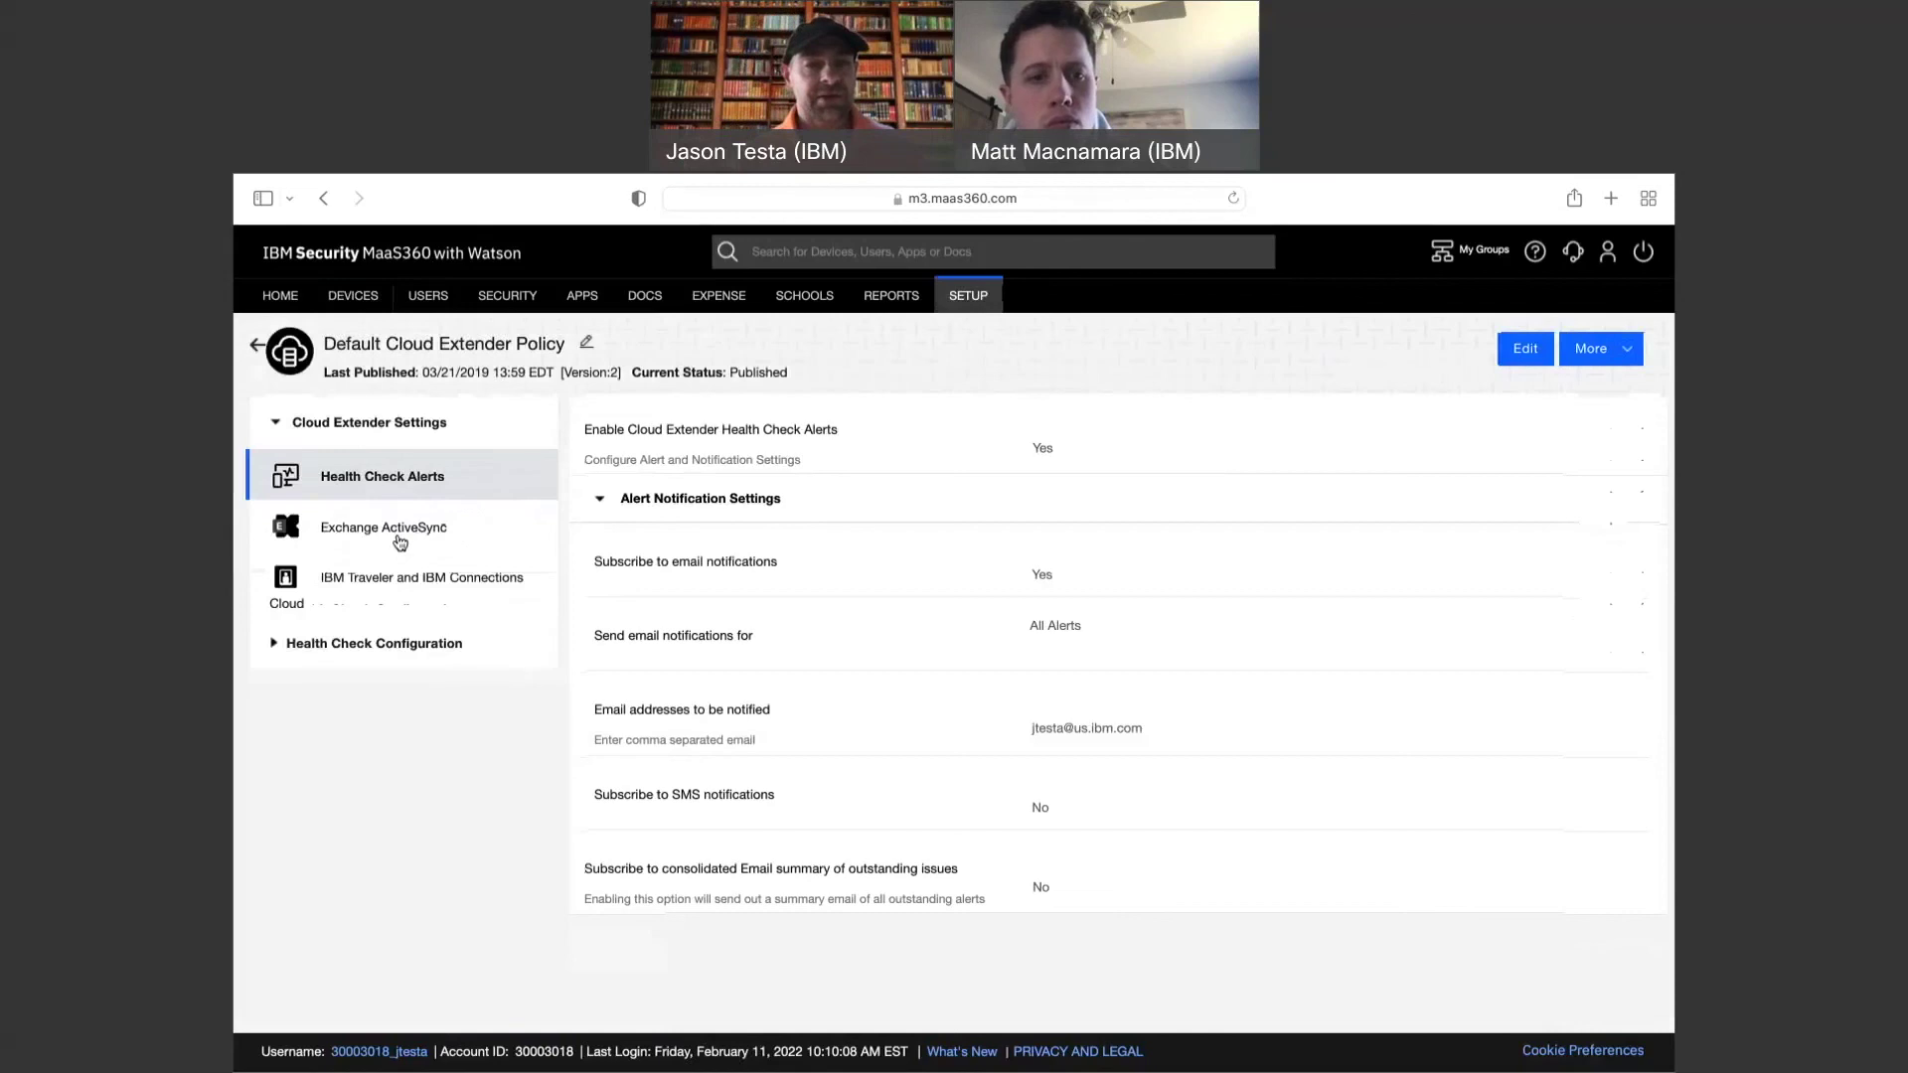
{"action": "left_click", "coordinate": [396, 538]}
{"action": "left_click", "coordinate": [1501, 363]}
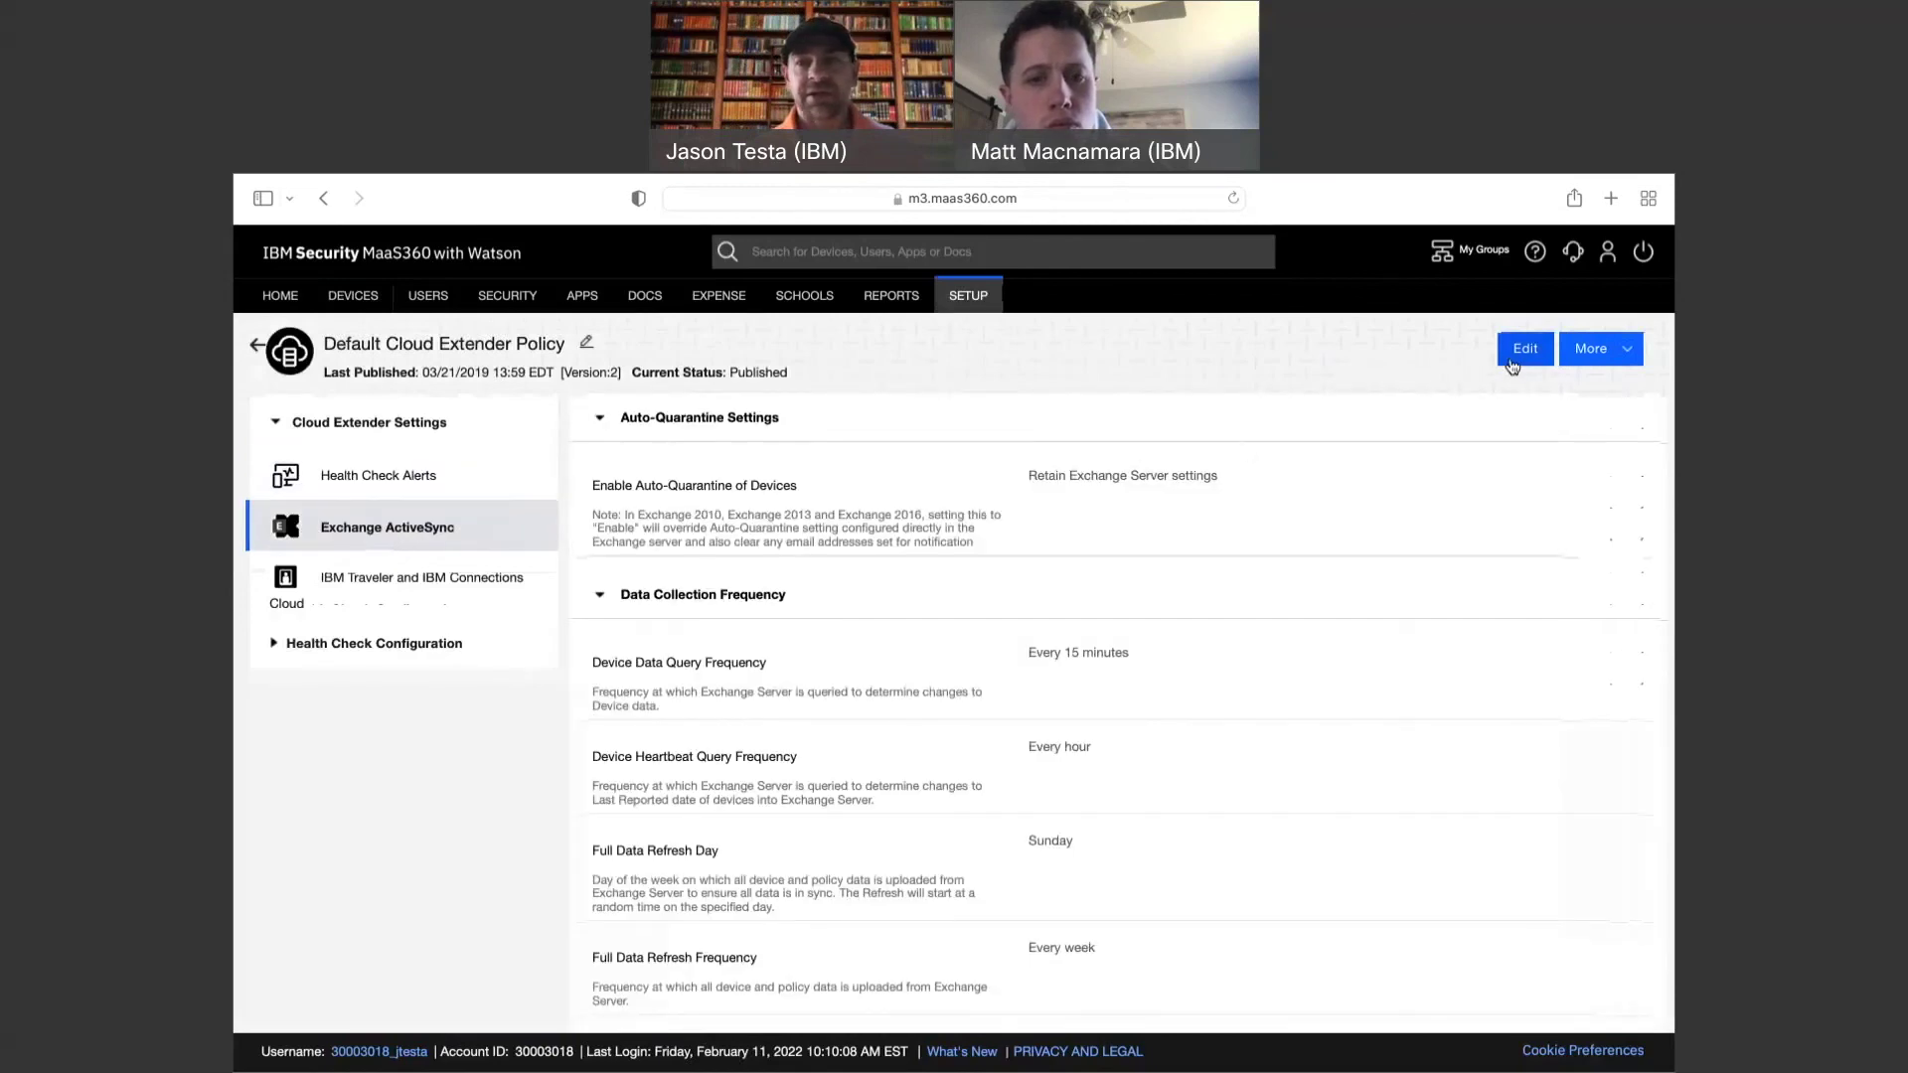
{"action": "scroll", "coordinate": [1320, 606], "scroll_direction": "down", "scroll_amount": 3}
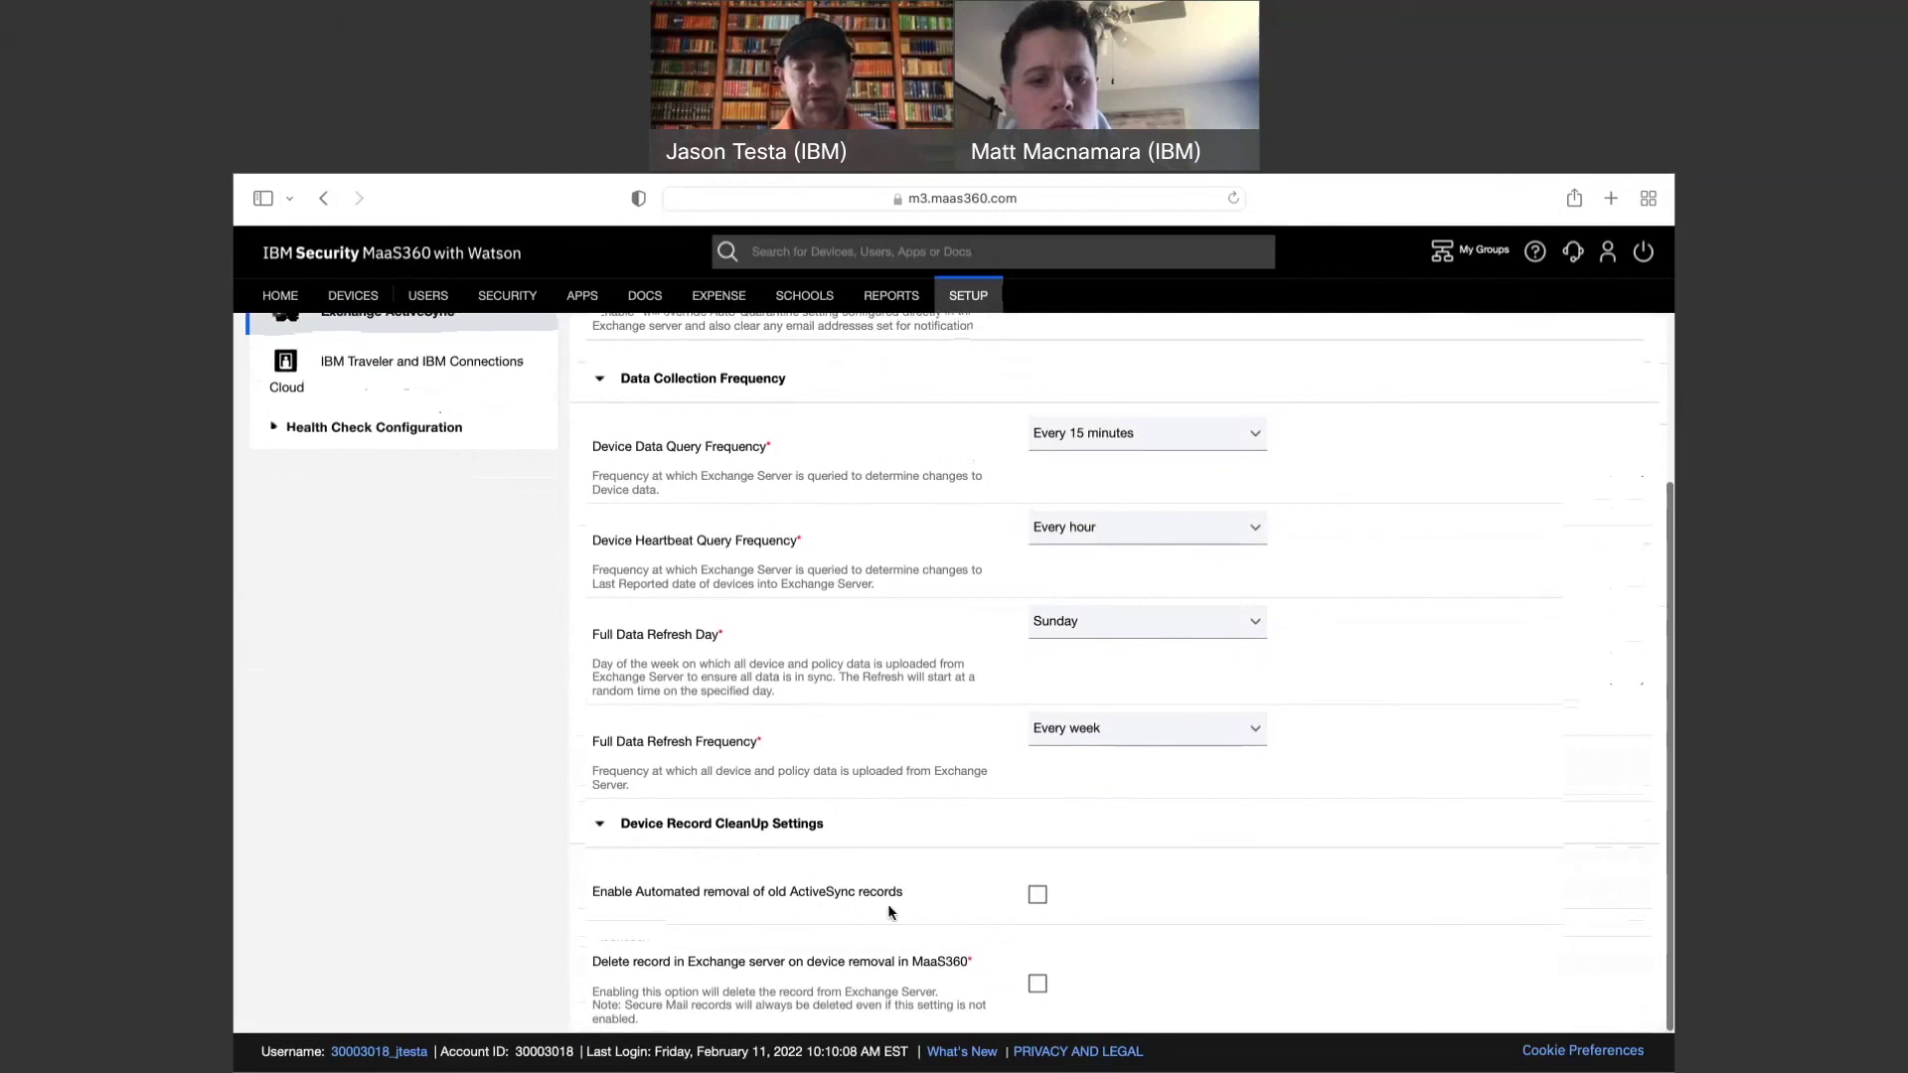
Enable automated removal of old ActiveSync records and check the available time periods, keeping Last 30 days.
{"action": "left_click", "coordinate": [1037, 895]}
{"action": "scroll", "coordinate": [1091, 873], "scroll_direction": "down", "scroll_amount": 2}
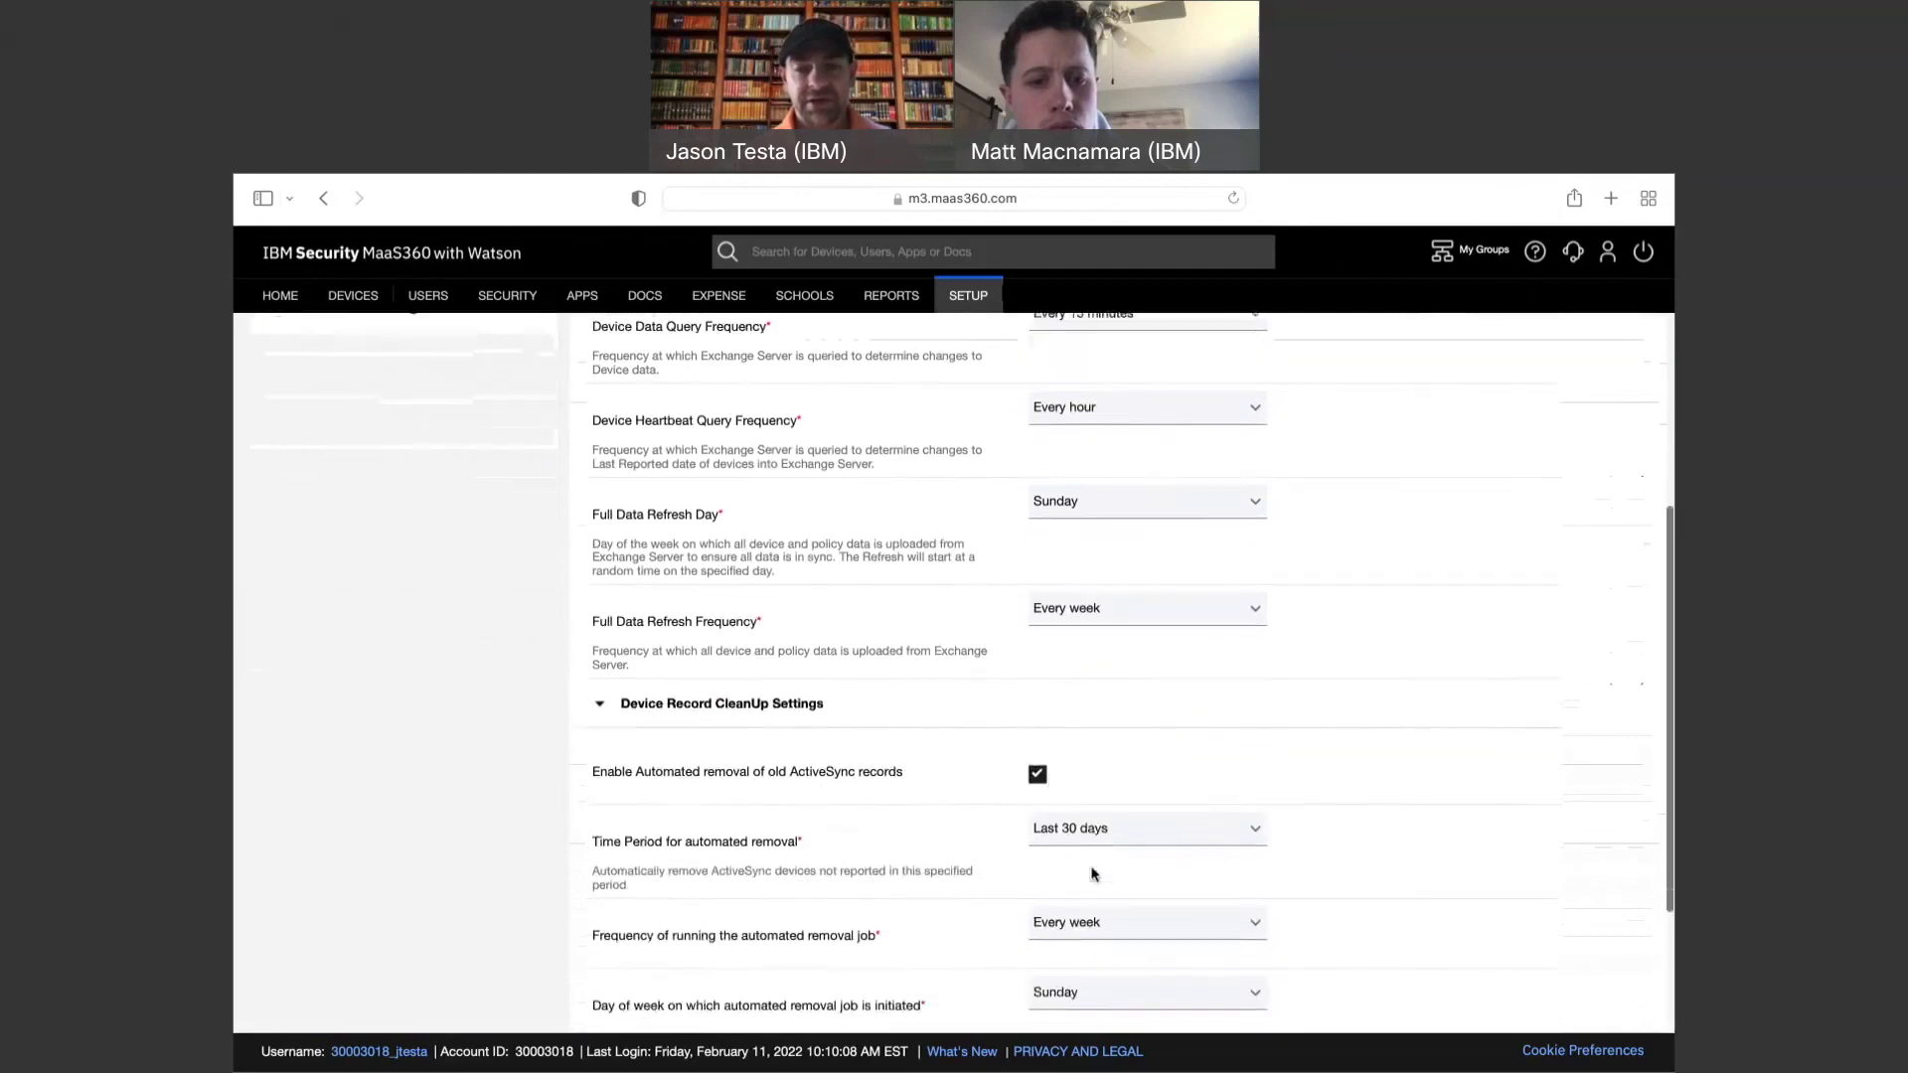
{"action": "scroll", "coordinate": [1091, 874], "scroll_direction": "down", "scroll_amount": 2}
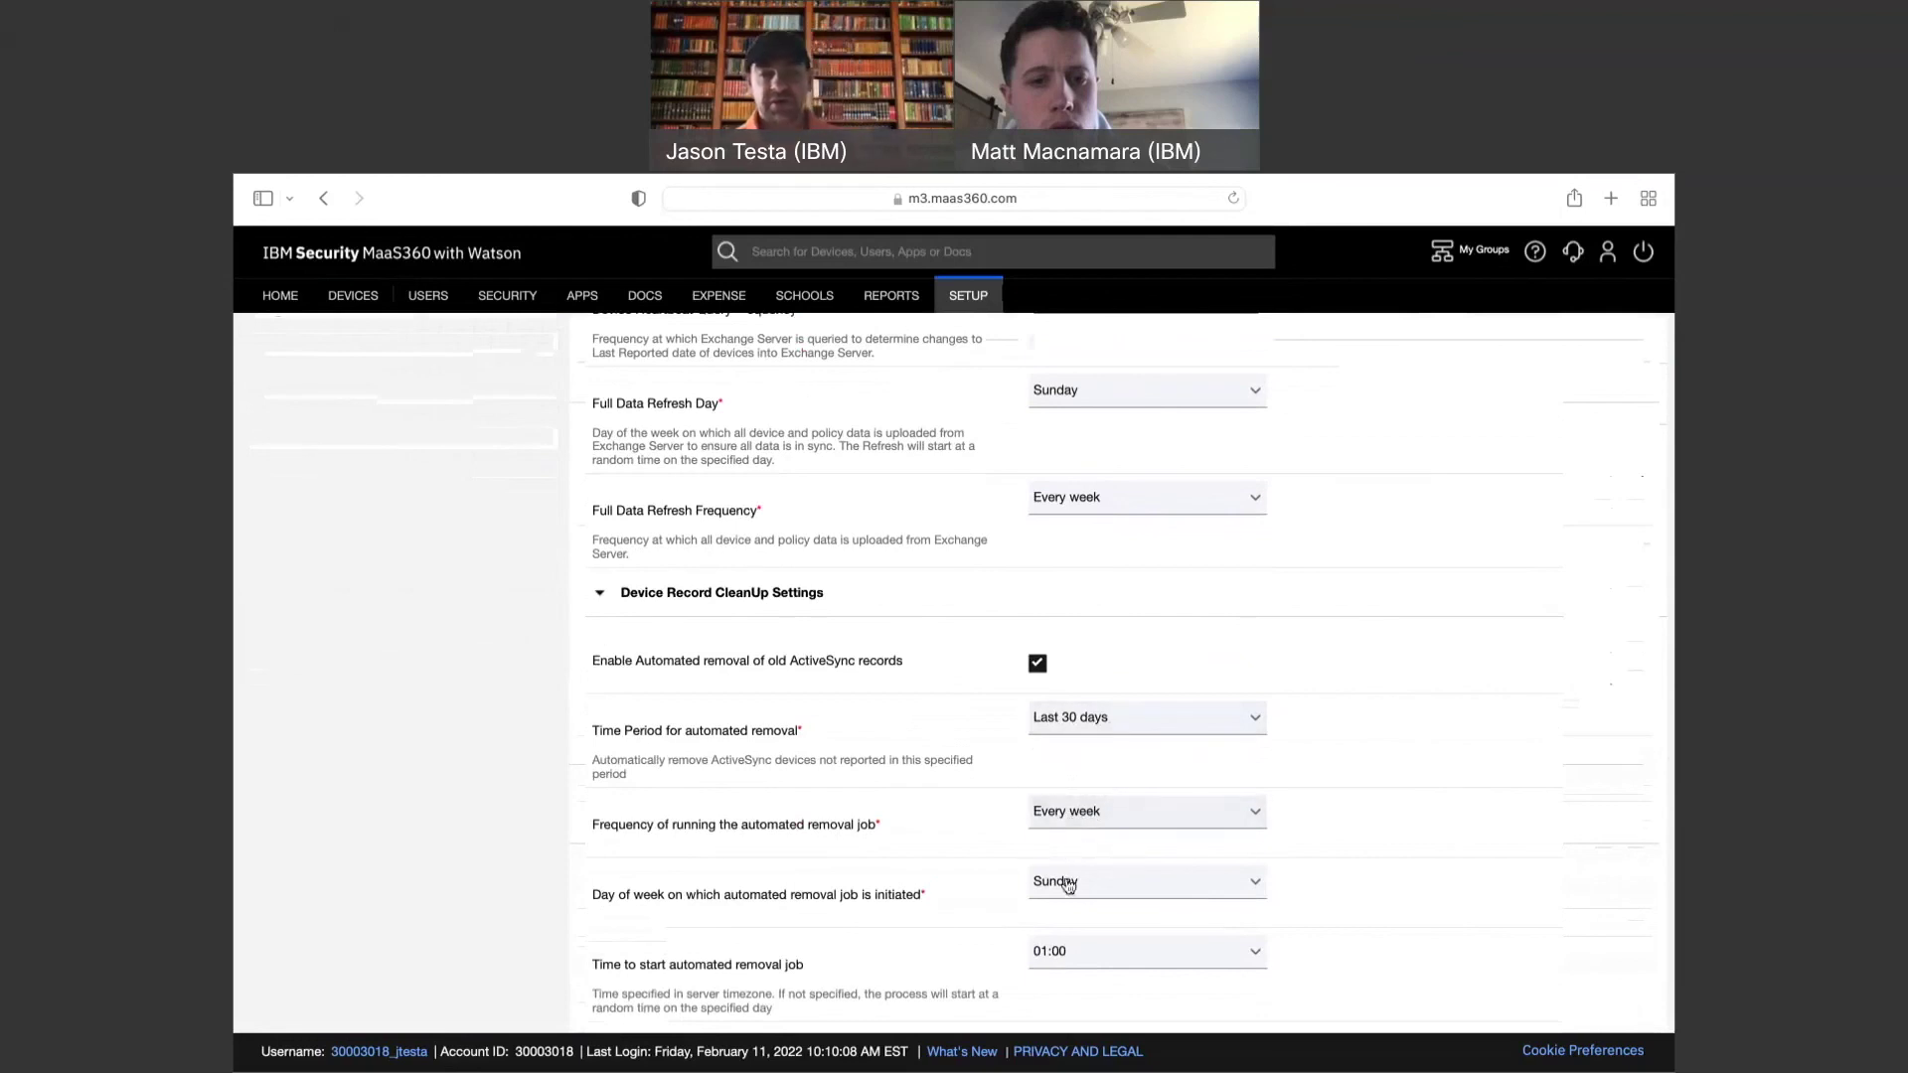
{"action": "left_click", "coordinate": [1100, 718]}
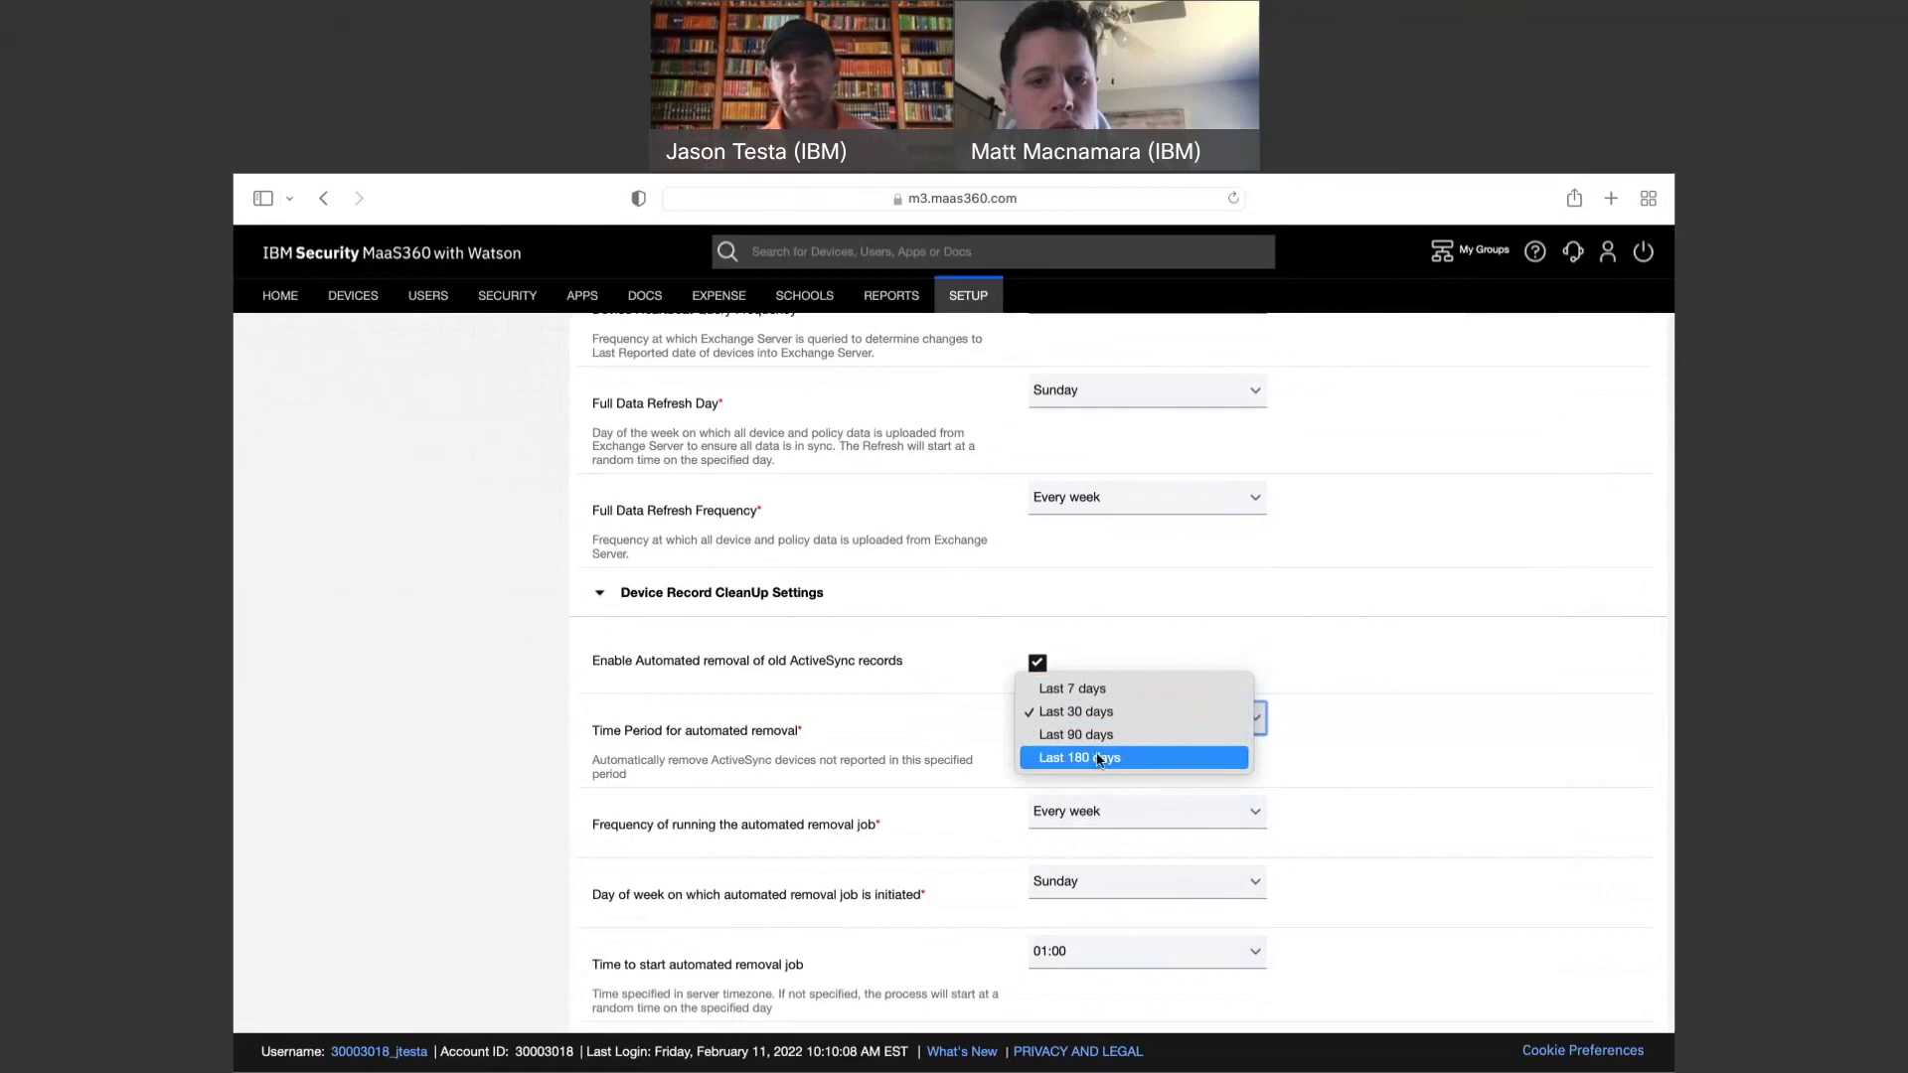
{"action": "left_click", "coordinate": [1107, 666]}
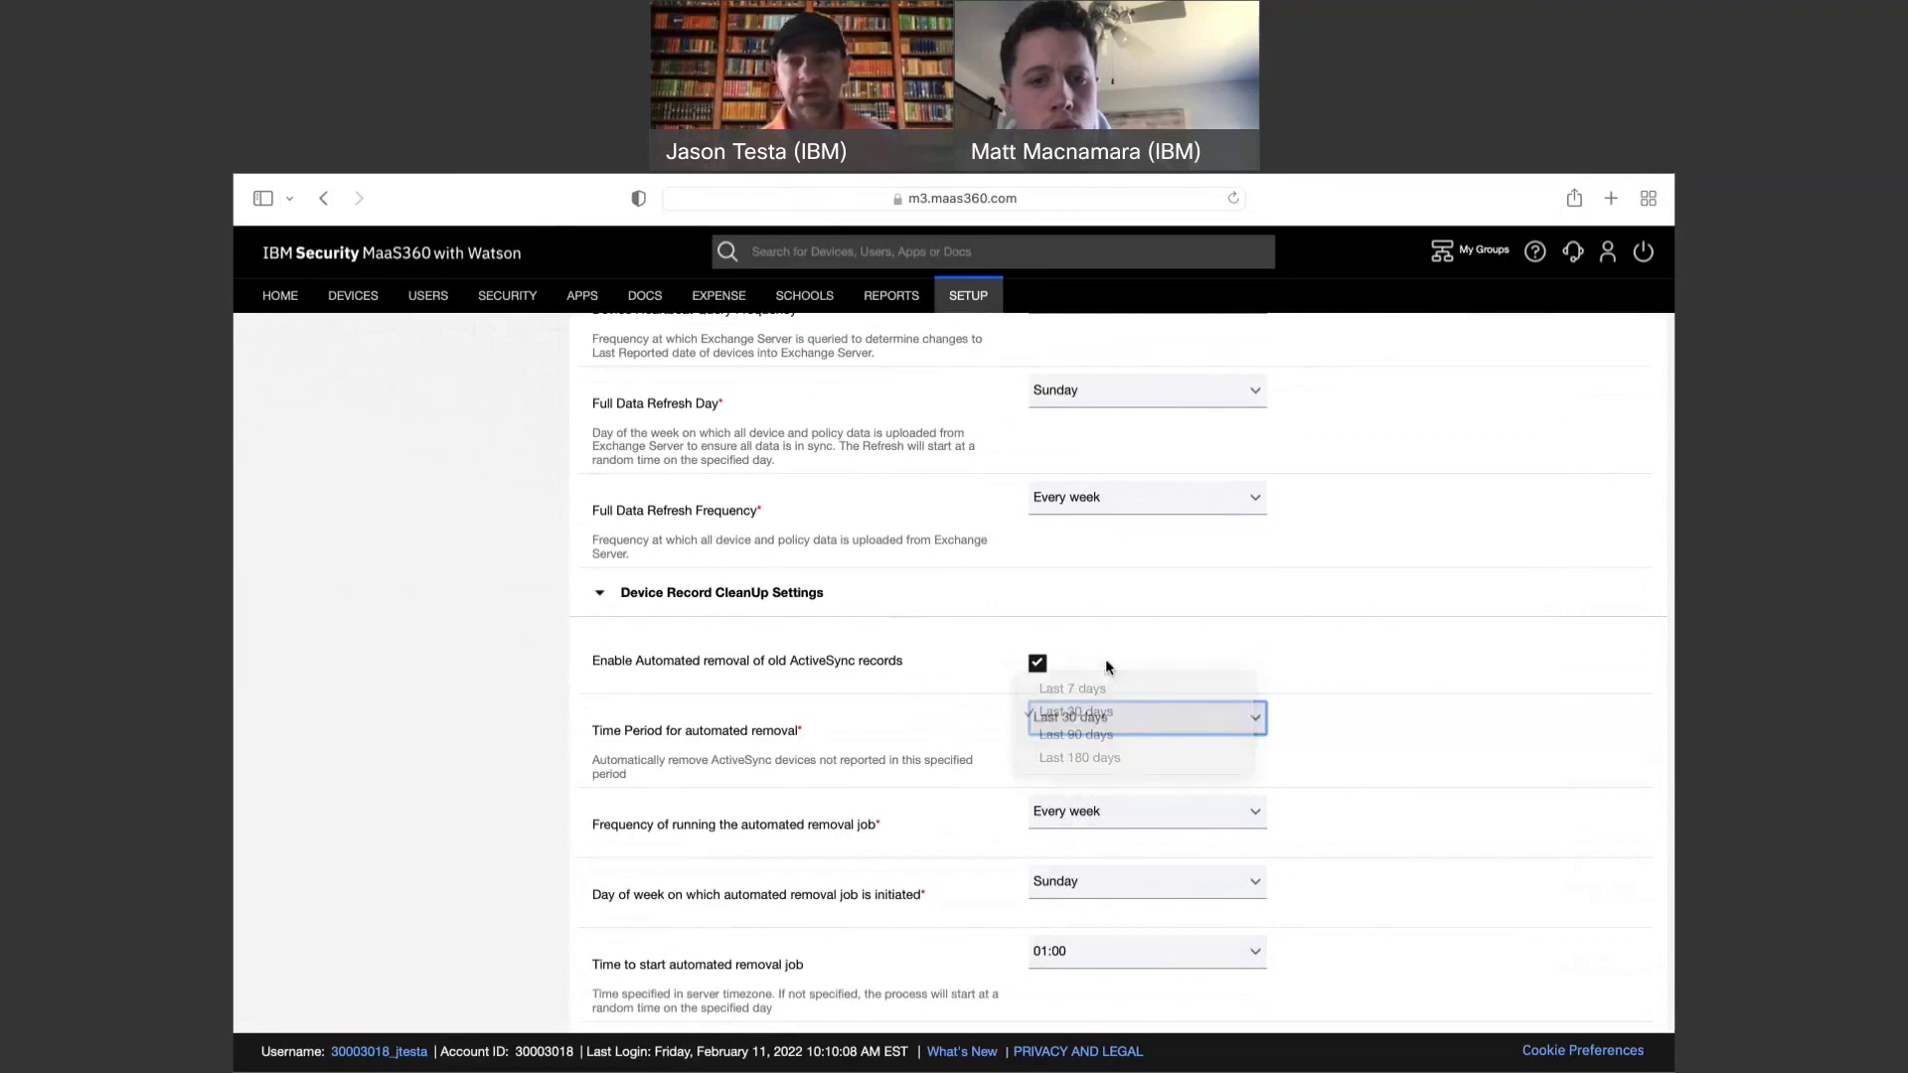
Turn the automated removal of old ActiveSync records back off in the device record cleanup settings.
{"action": "left_click", "coordinate": [1038, 663]}
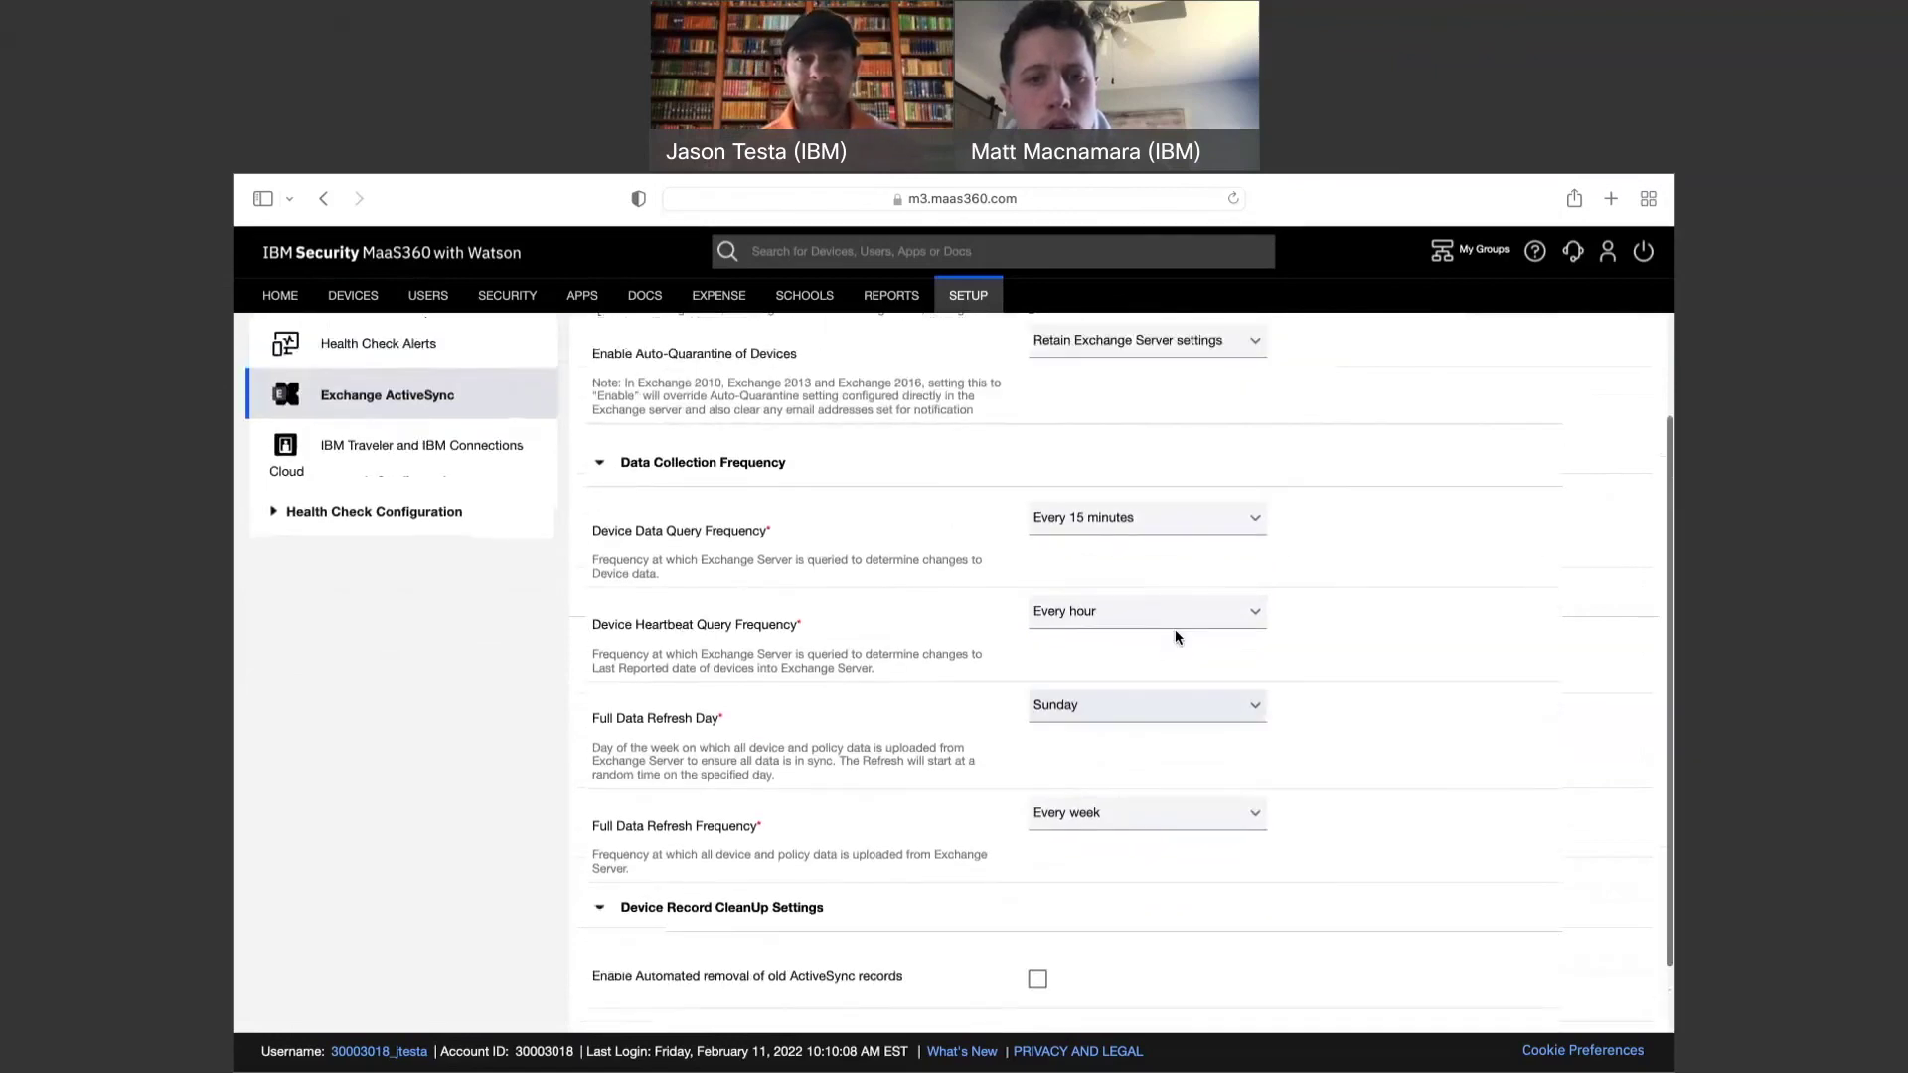
{"action": "scroll", "coordinate": [1174, 637], "scroll_direction": "up", "scroll_amount": 1}
{"action": "mouse_move", "coordinate": [891, 295]}
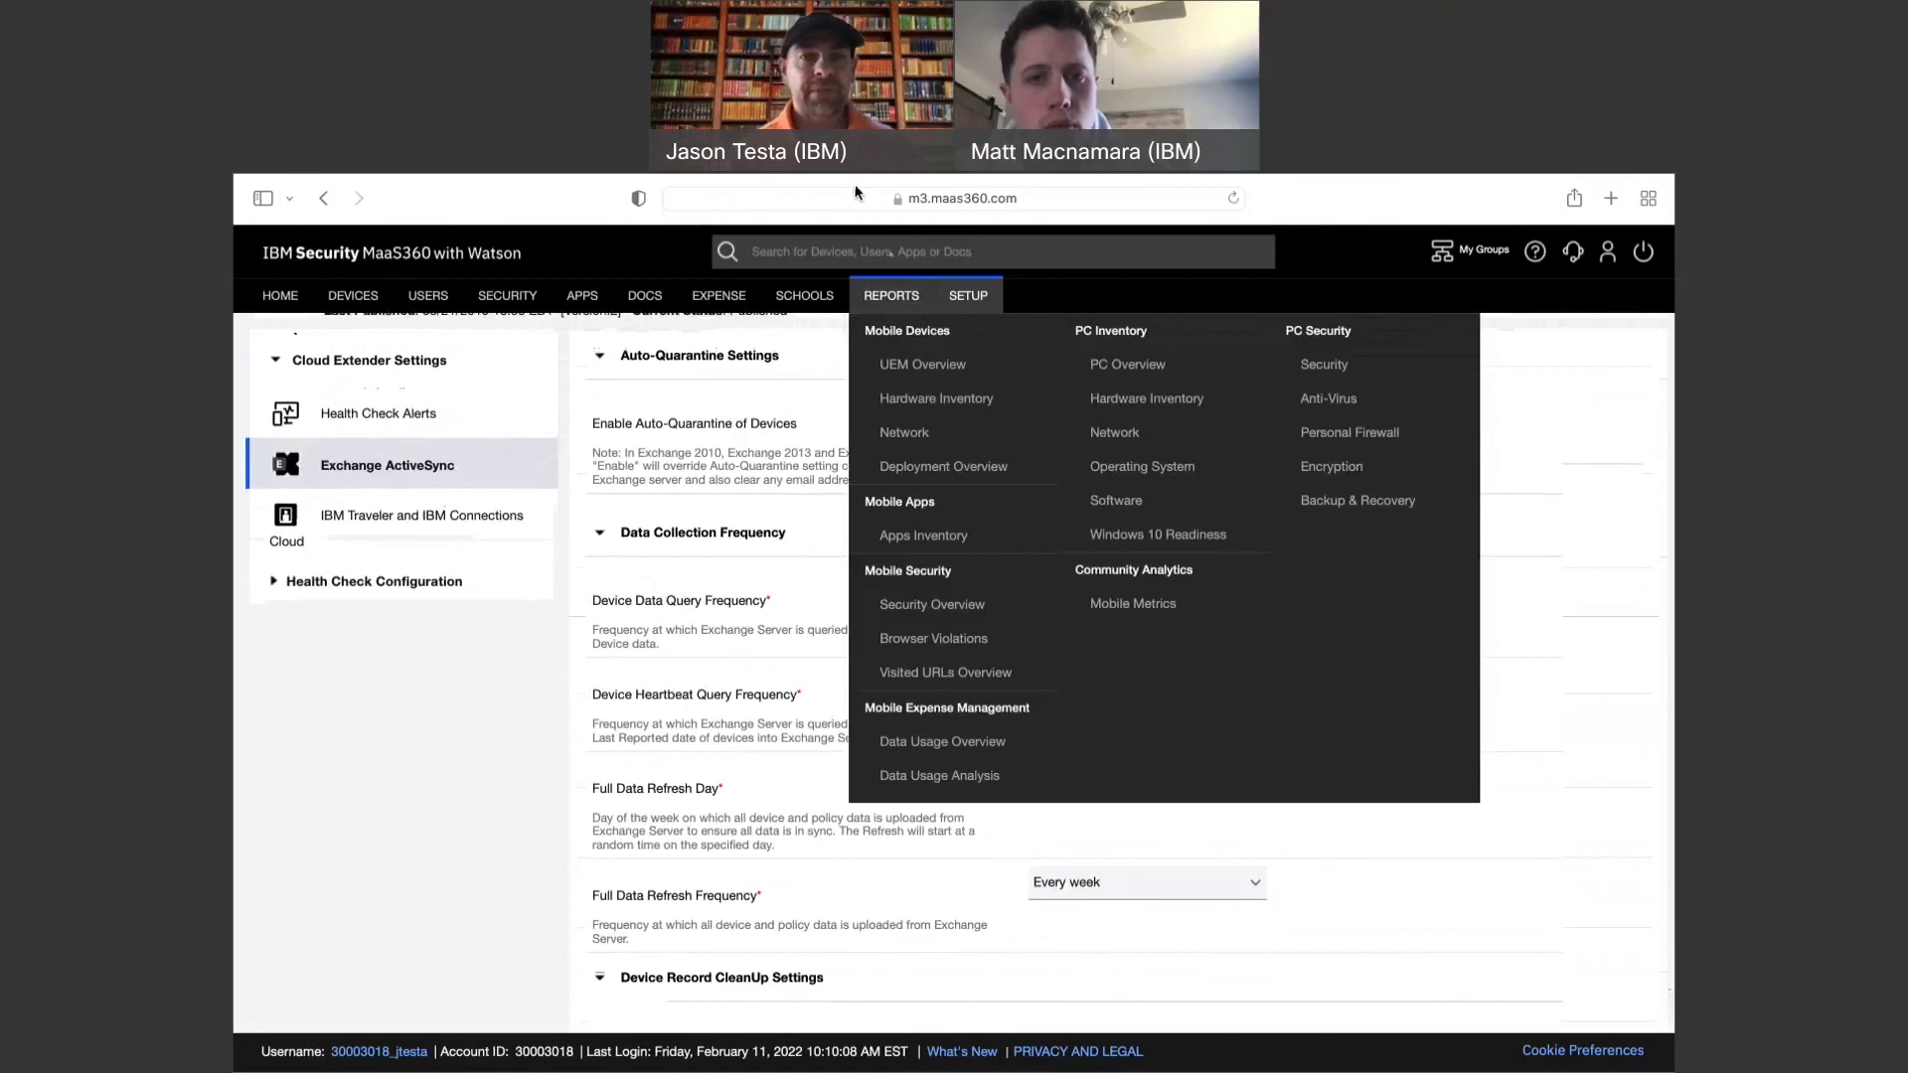